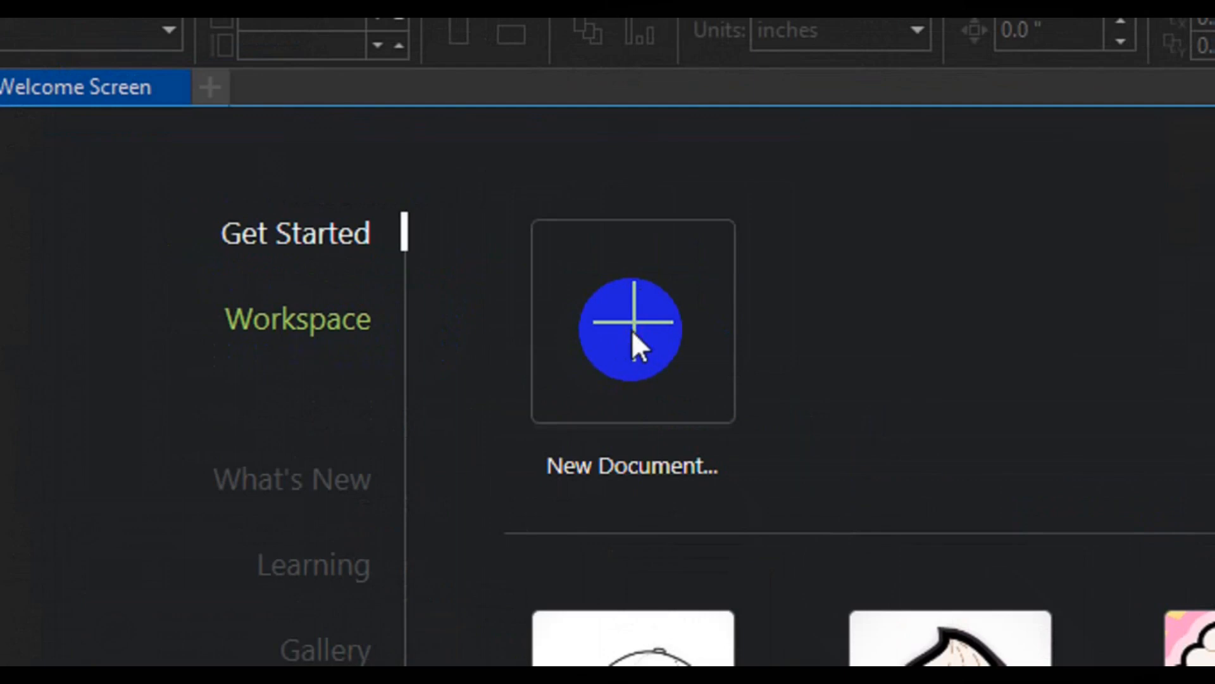
Step: Create a portrait document named 'Business card Vertical' with a 2.25 x 3.75 inch page
{"action": "left_click", "coordinate": [631, 329]}
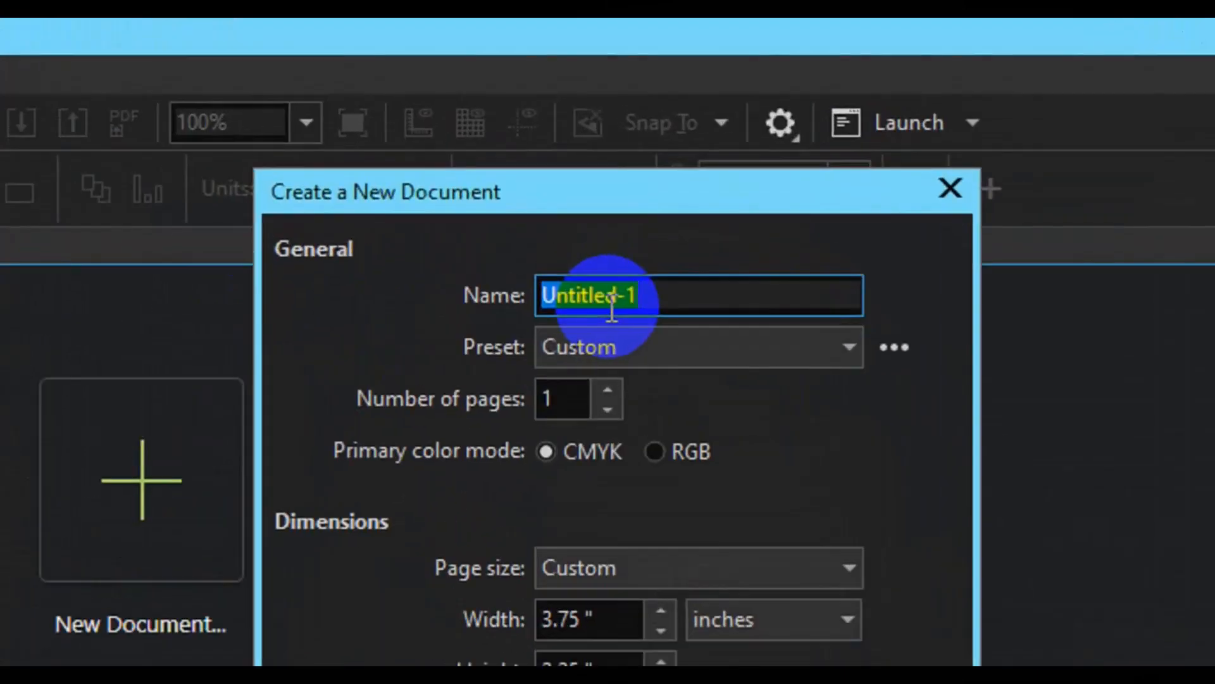
{"action": "type", "text": "Business card Vertical"}
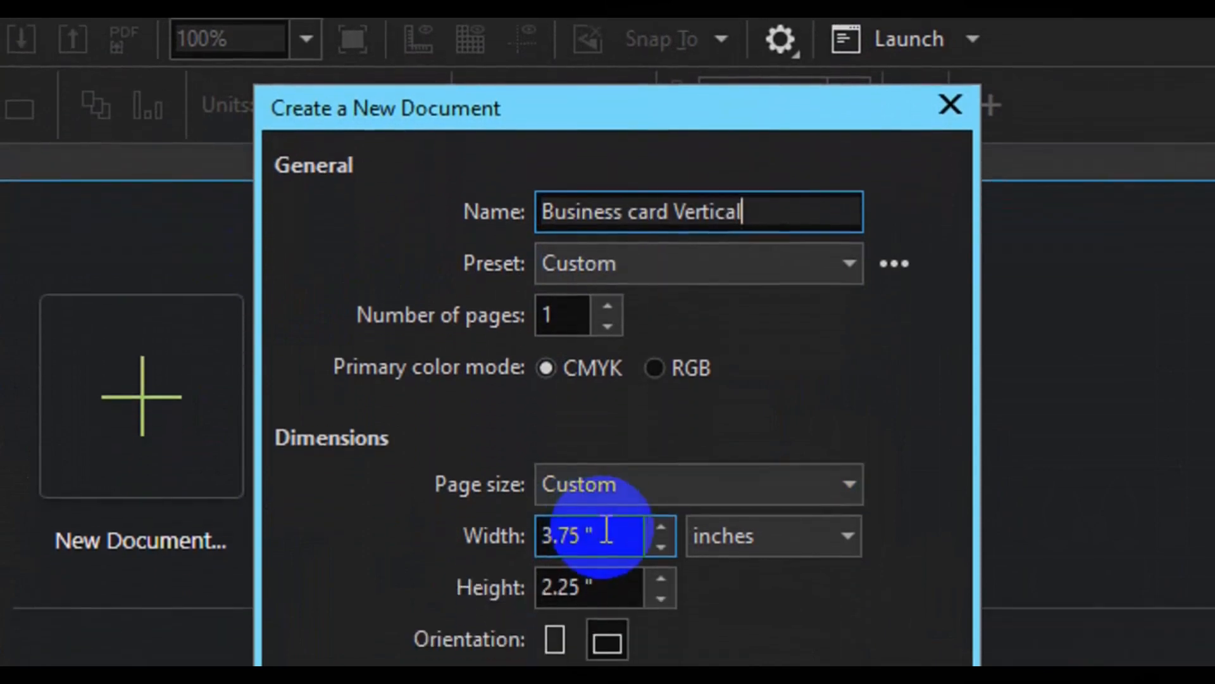
{"action": "left_click_drag", "start_coordinate": [605, 619], "coordinate": [506, 621]}
{"action": "left_click_drag", "start_coordinate": [601, 663], "coordinate": [455, 665]}
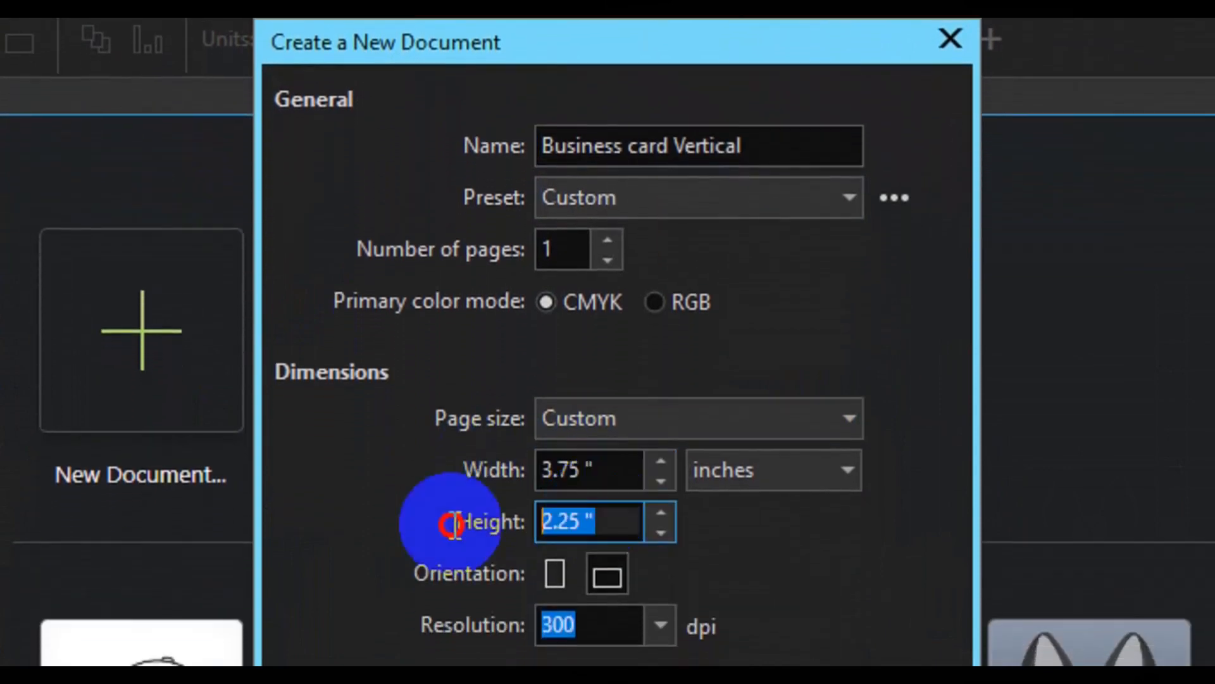
{"action": "left_click", "coordinate": [554, 538]}
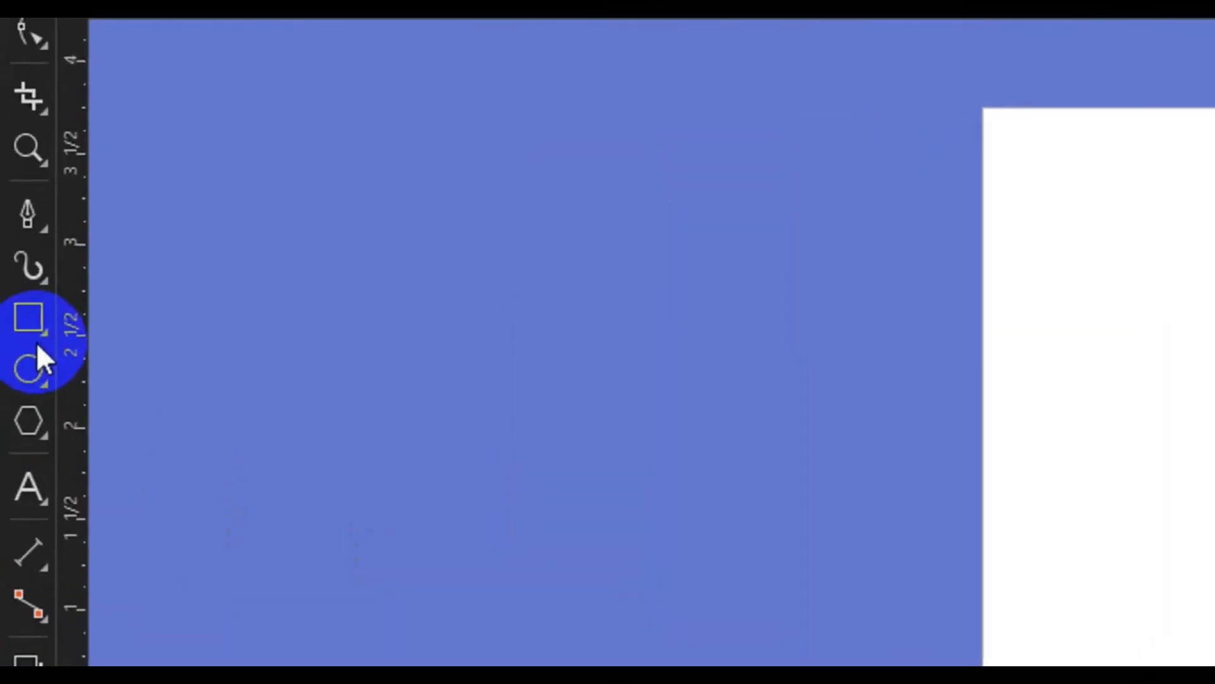
Step: Add a page-sized rectangle and place guidelines on all four page edges
{"action": "double_click", "coordinate": [15, 306]}
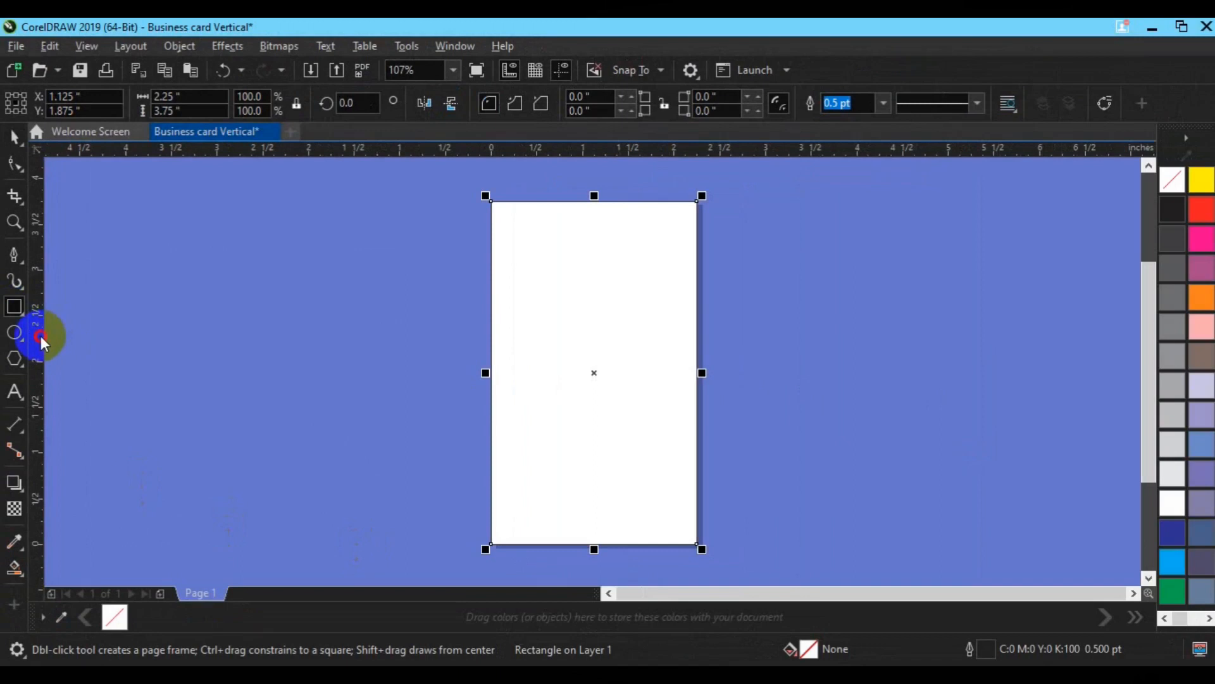
{"action": "left_click_drag", "start_coordinate": [41, 342], "coordinate": [491, 298]}
{"action": "left_click_drag", "start_coordinate": [597, 158], "coordinate": [600, 201]}
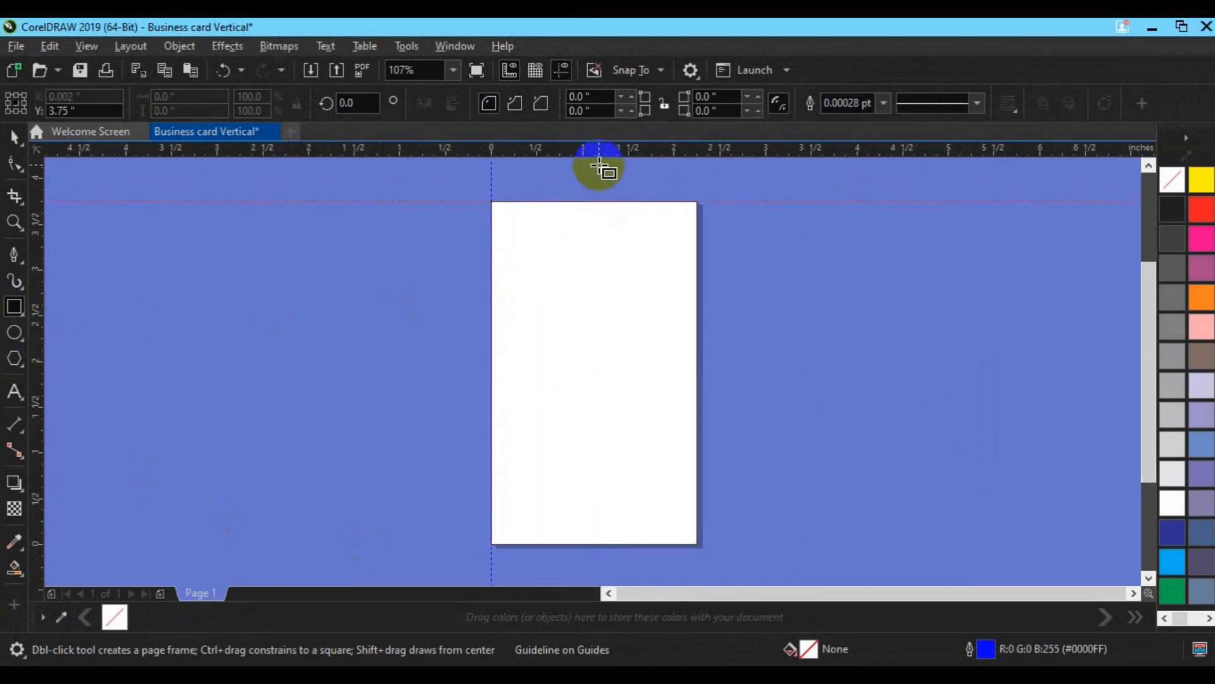
{"action": "left_click_drag", "start_coordinate": [594, 155], "coordinate": [588, 543]}
{"action": "left_click_drag", "start_coordinate": [105, 438], "coordinate": [696, 353]}
Step: Resize the rectangle to 2.0 x 3.5 inches
{"action": "left_click", "coordinate": [602, 393]}
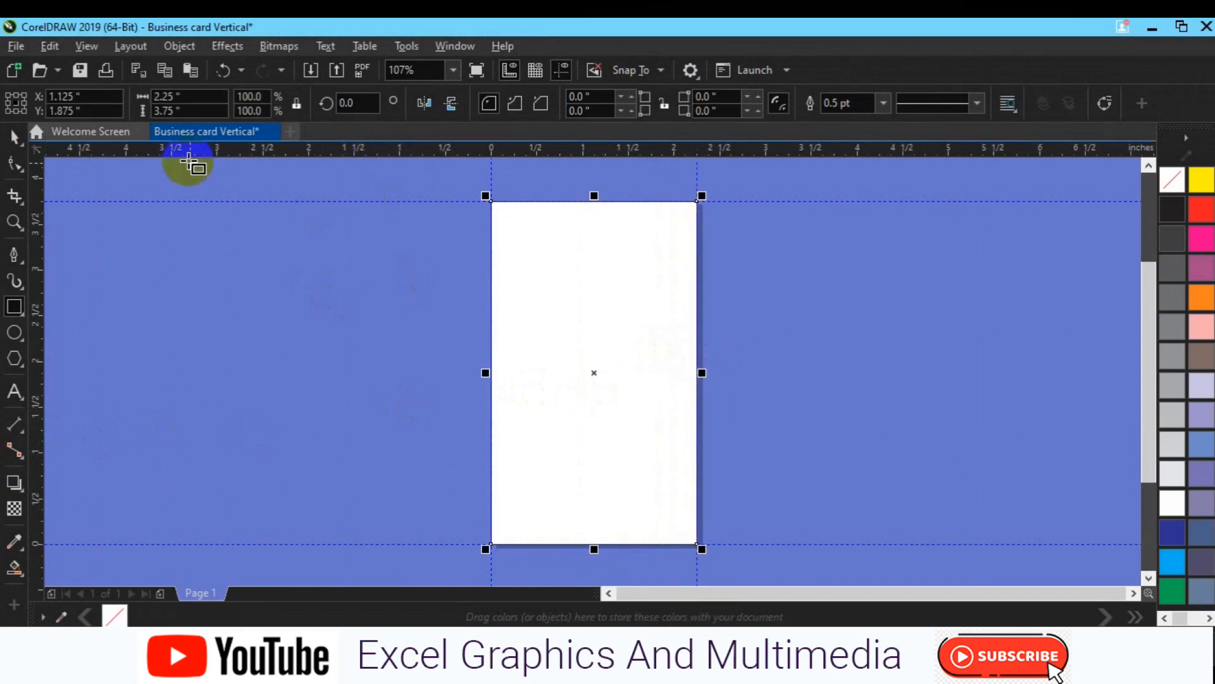
{"action": "left_click", "coordinate": [167, 98]}
{"action": "double_click", "coordinate": [167, 98]}
{"action": "type", "text": "2.0"}
{"action": "double_click", "coordinate": [164, 110]}
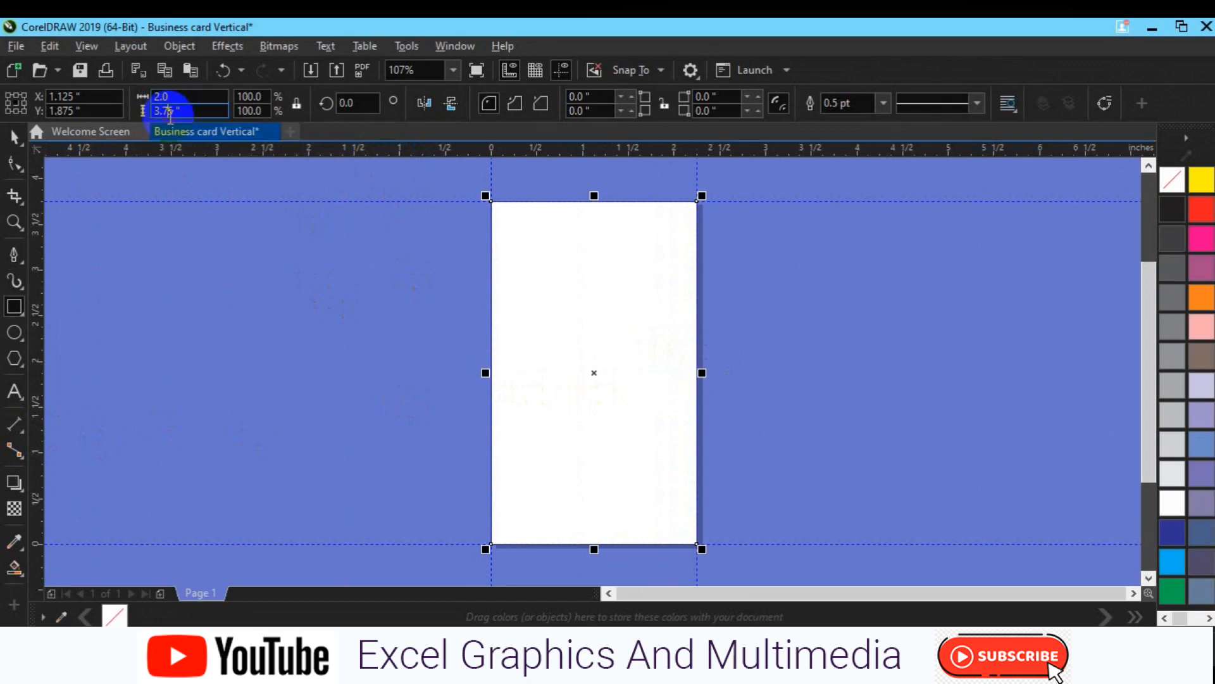
{"action": "type", "text": "3.5"}
{"action": "key", "text": "Return"}
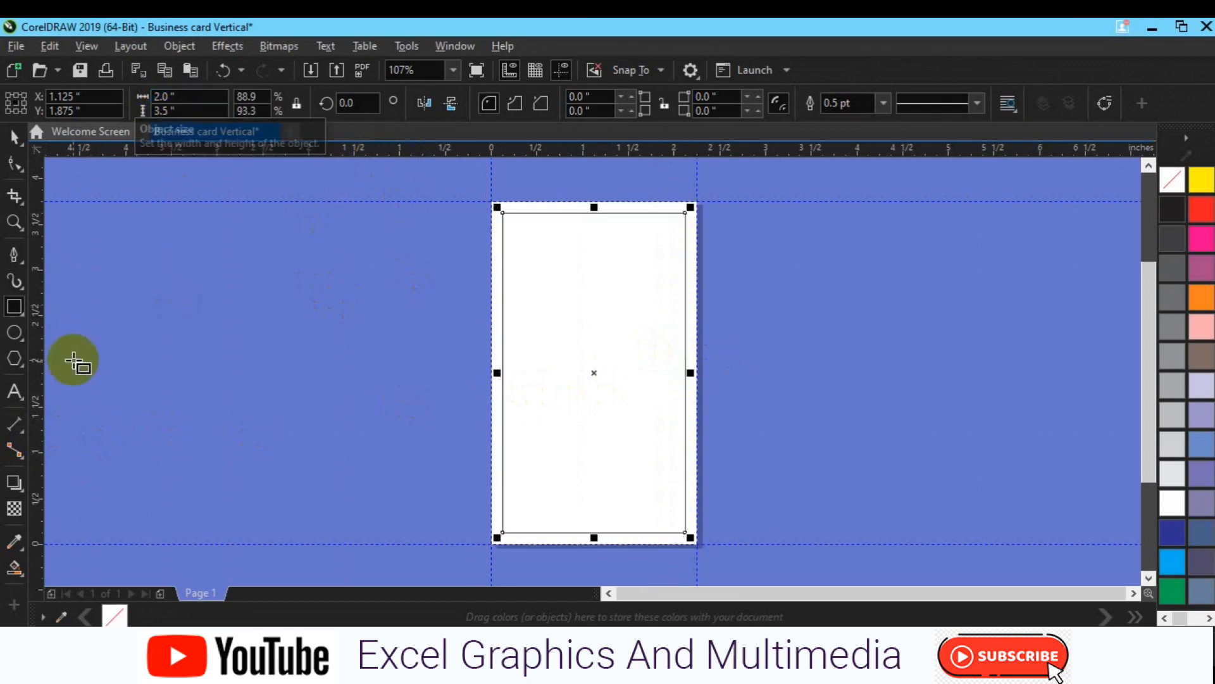
Step: Add guidelines along the left, top, bottom and right edges of the 2.0 x 3.5 rectangle
{"action": "left_click_drag", "start_coordinate": [42, 385], "coordinate": [502, 361]}
{"action": "left_click_drag", "start_coordinate": [595, 151], "coordinate": [604, 213]}
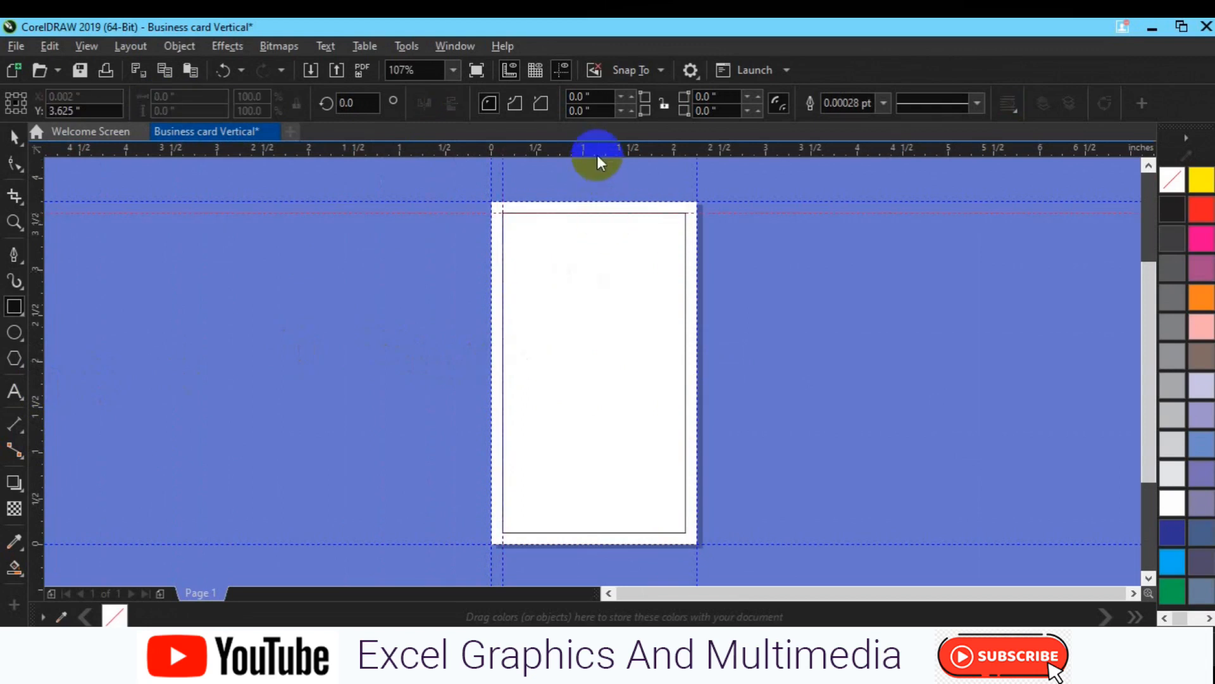
{"action": "left_click_drag", "start_coordinate": [597, 155], "coordinate": [617, 532]}
{"action": "left_click_drag", "start_coordinate": [386, 357], "coordinate": [685, 321]}
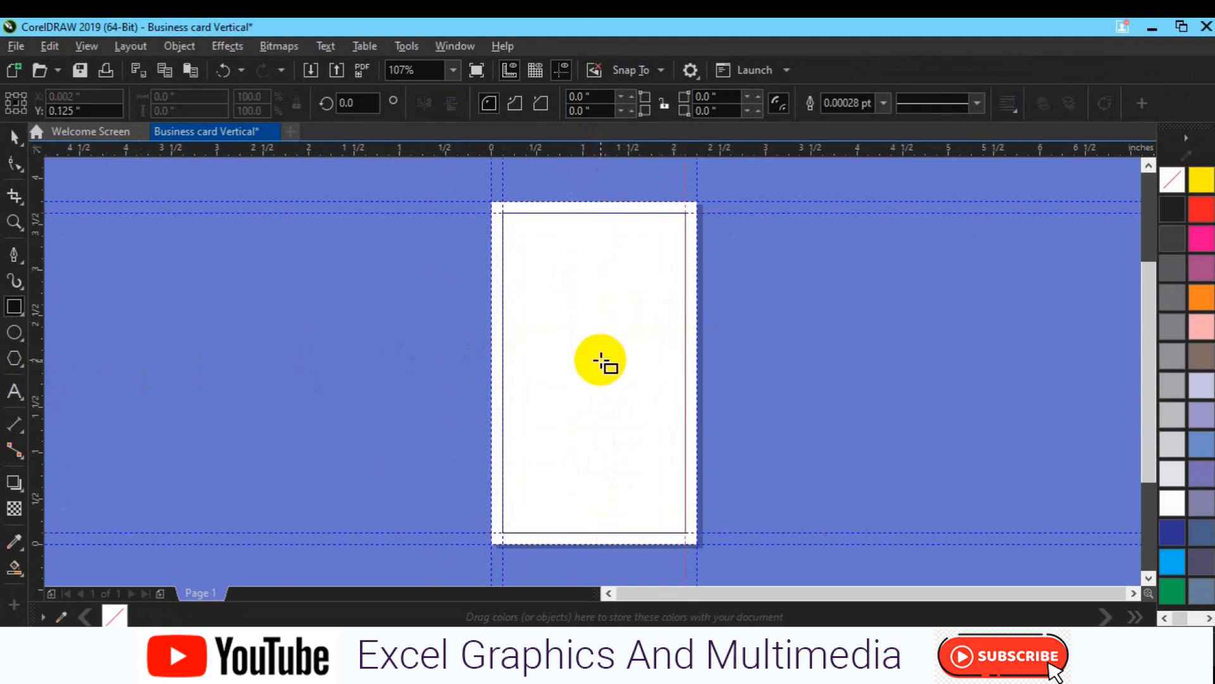
Step: Resize the inner rectangle to 1.75 x 3.25 inches
{"action": "left_click", "coordinate": [601, 360]}
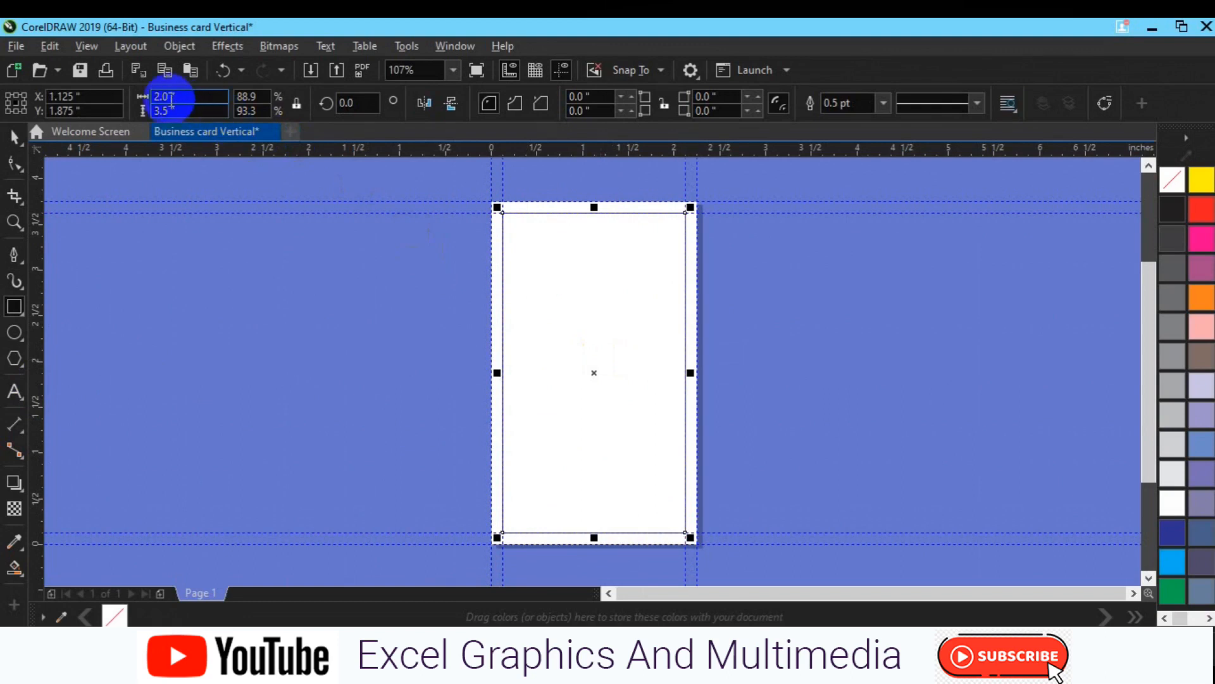
{"action": "left_click", "coordinate": [171, 98]}
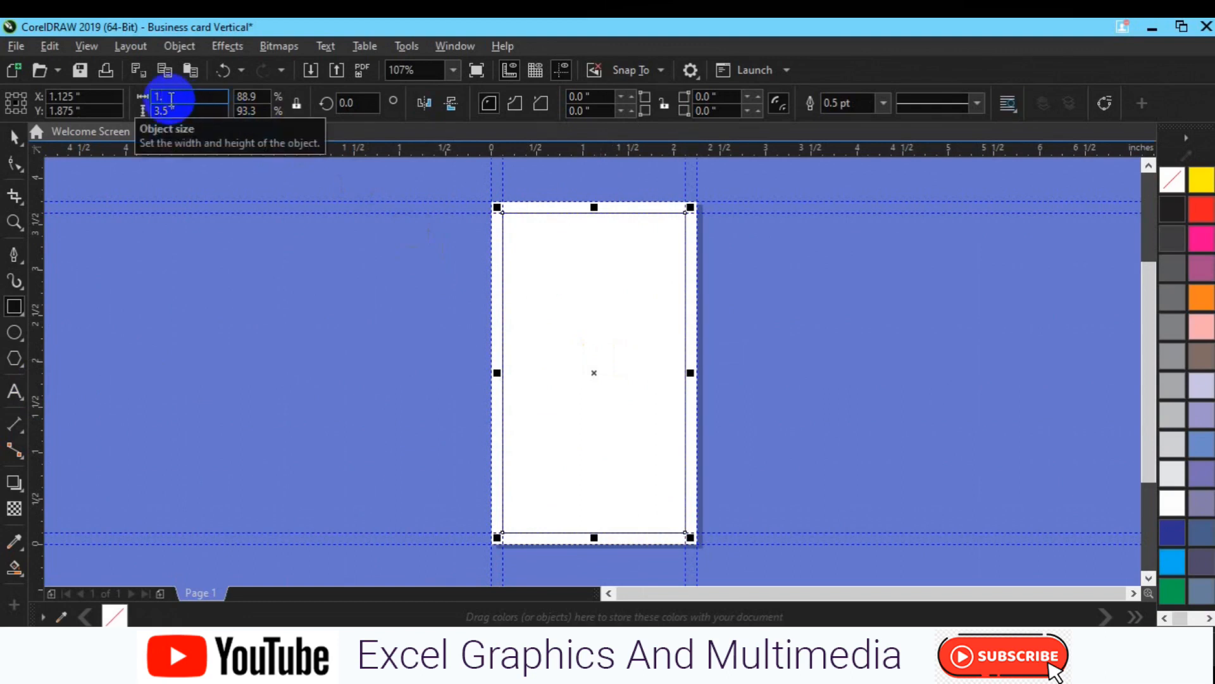
{"action": "left_click", "coordinate": [170, 110]}
{"action": "key", "text": "BackSpace"}
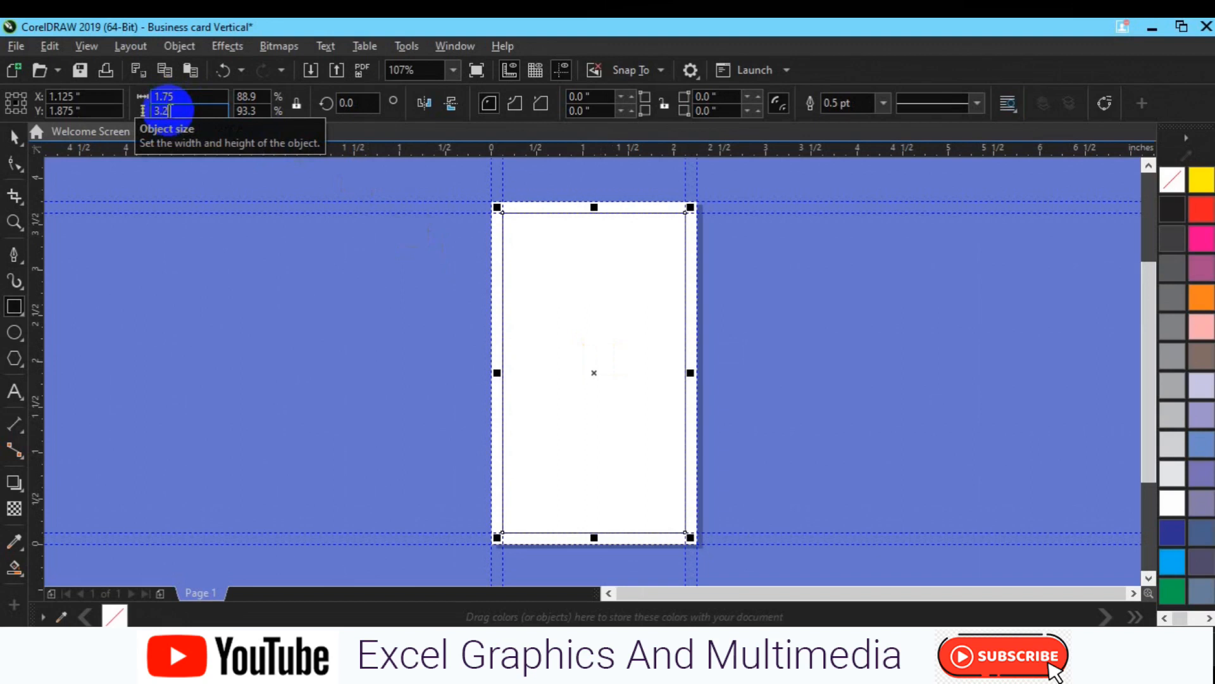
{"action": "type", "text": "25"}
{"action": "key", "text": "Return"}
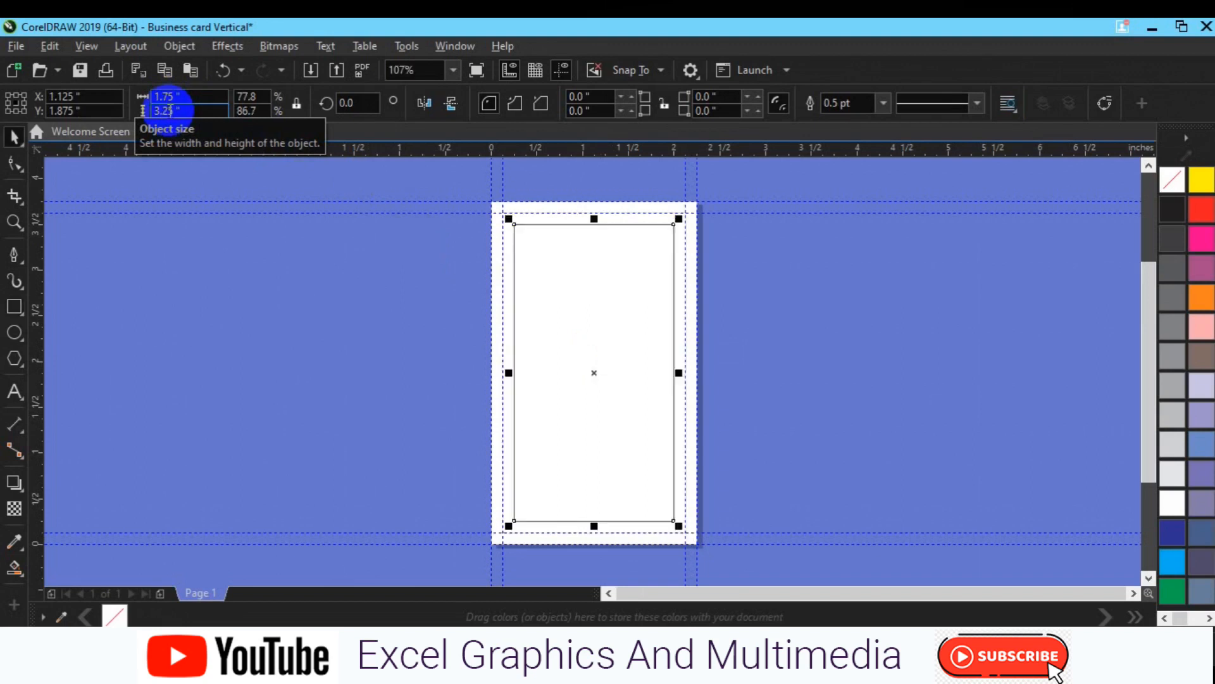
Step: Add guidelines on the smaller rectangle's edges, then delete the helper rectangle
{"action": "left_click_drag", "start_coordinate": [42, 407], "coordinate": [518, 410]}
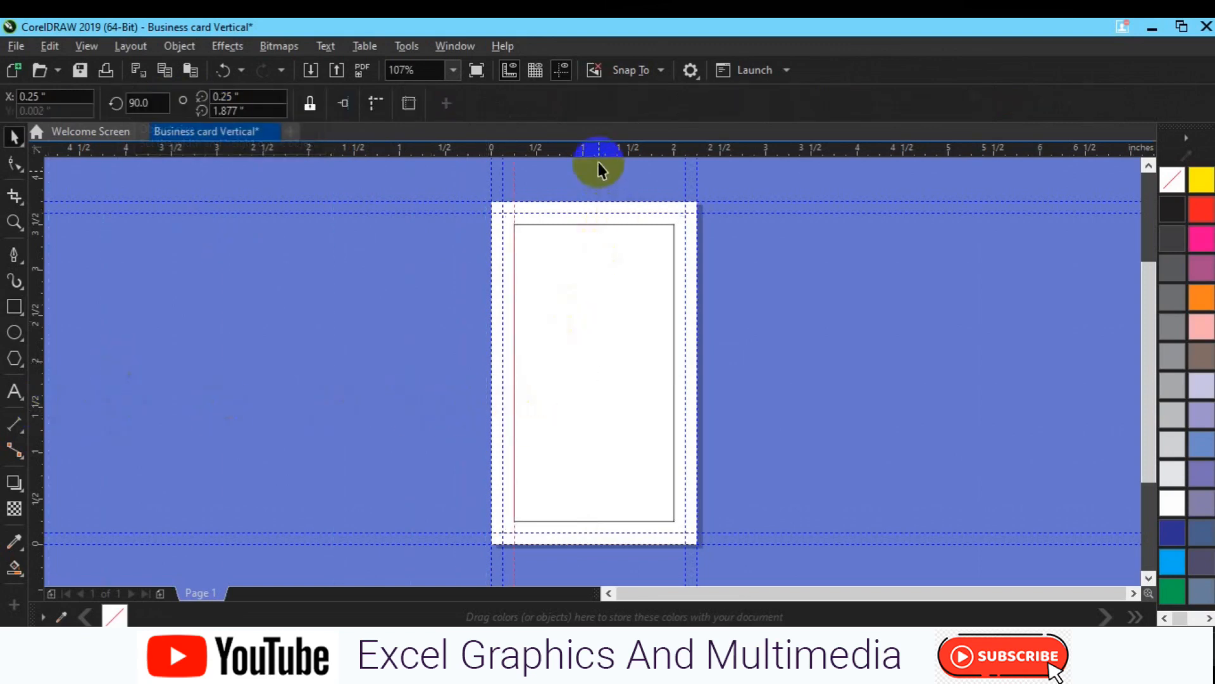
{"action": "left_click_drag", "start_coordinate": [599, 152], "coordinate": [602, 229]}
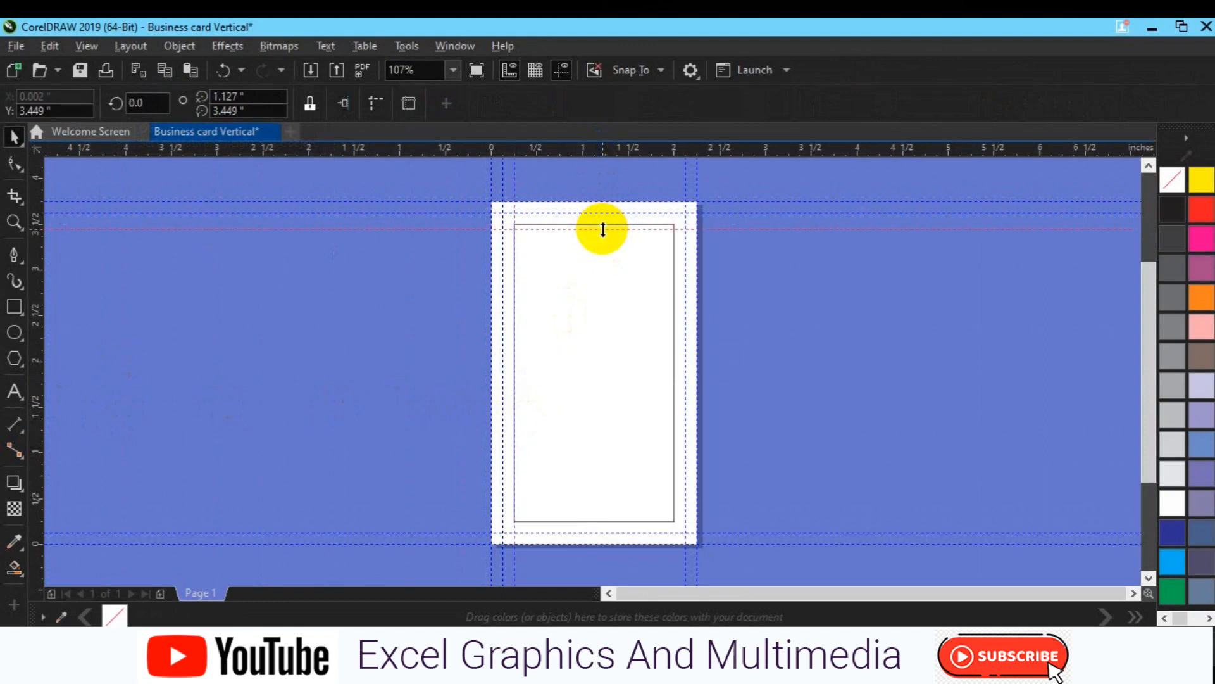
{"action": "key", "text": "ctrl+z"}
{"action": "left_click_drag", "start_coordinate": [594, 151], "coordinate": [588, 520]}
{"action": "left_click_drag", "start_coordinate": [153, 434], "coordinate": [673, 353]}
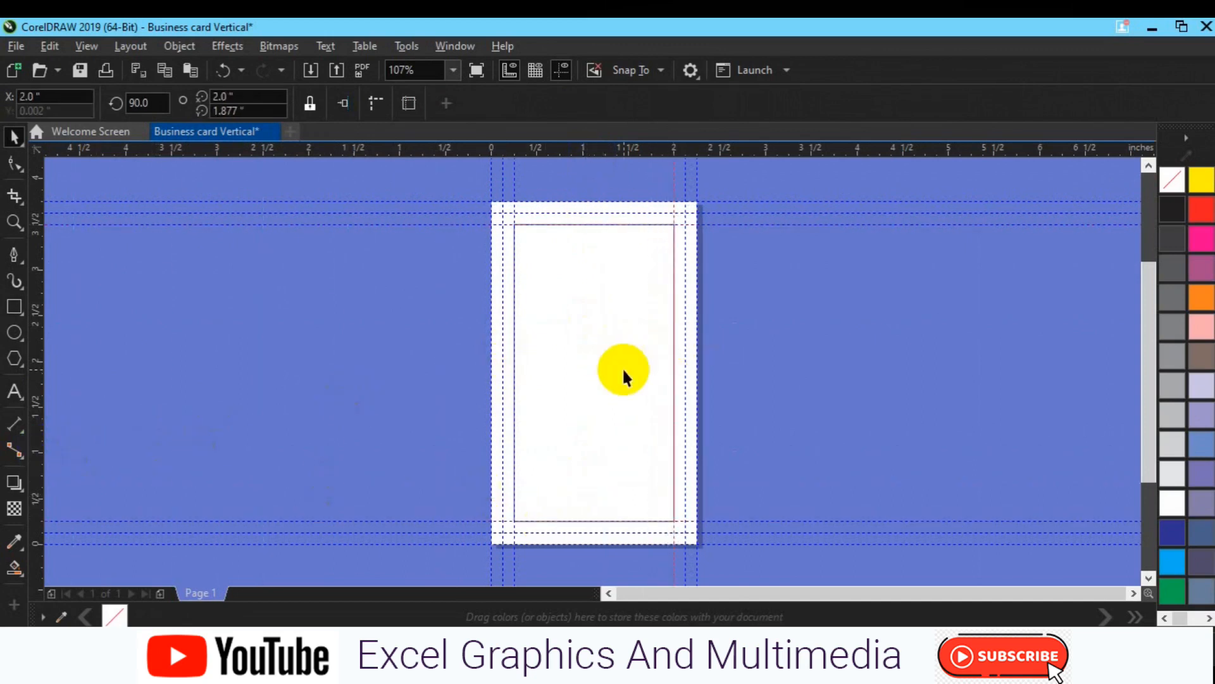
{"action": "left_click", "coordinate": [621, 367]}
{"action": "key", "text": "Delete"}
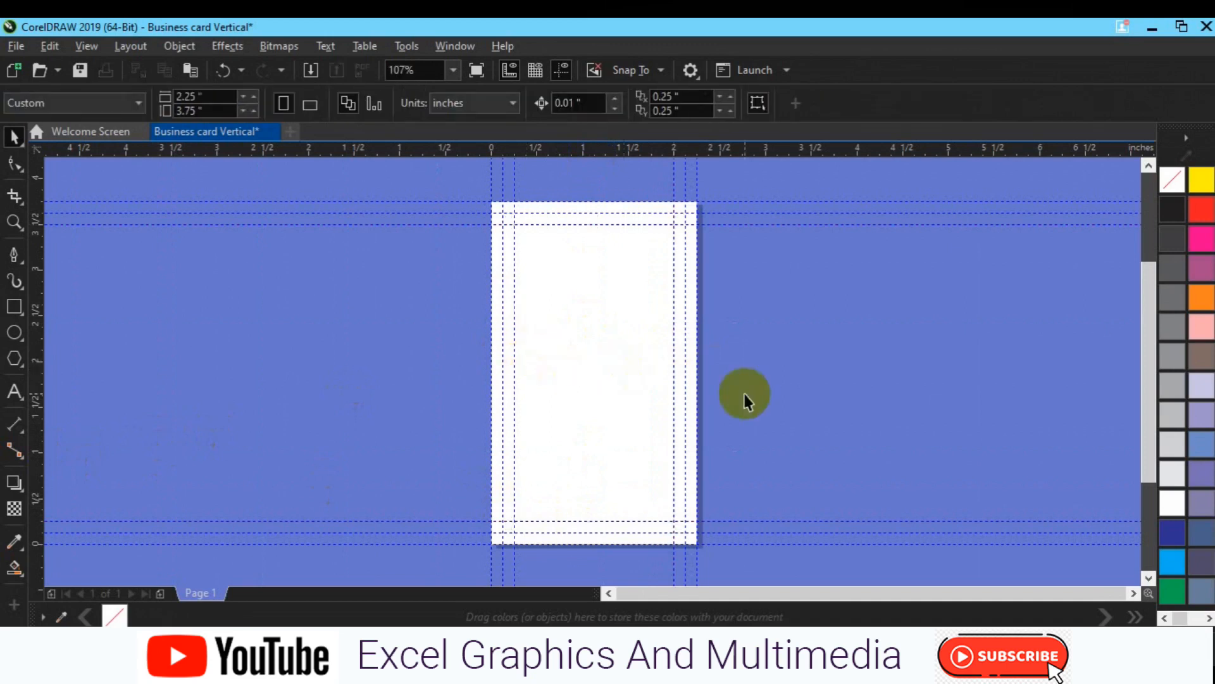
Step: Add a card-sized rectangle and draw a circle centred on the page, moved into the upper half
{"action": "left_click", "coordinate": [10, 312]}
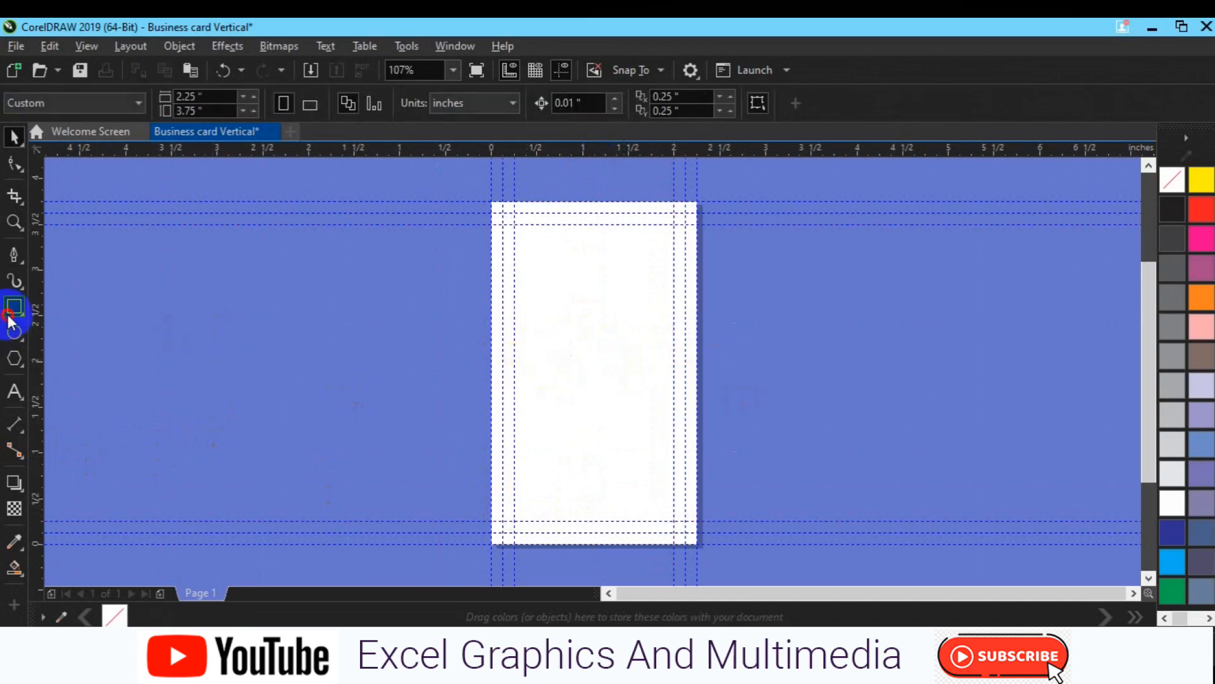
{"action": "key", "text": "space"}
{"action": "left_click", "coordinate": [162, 295]}
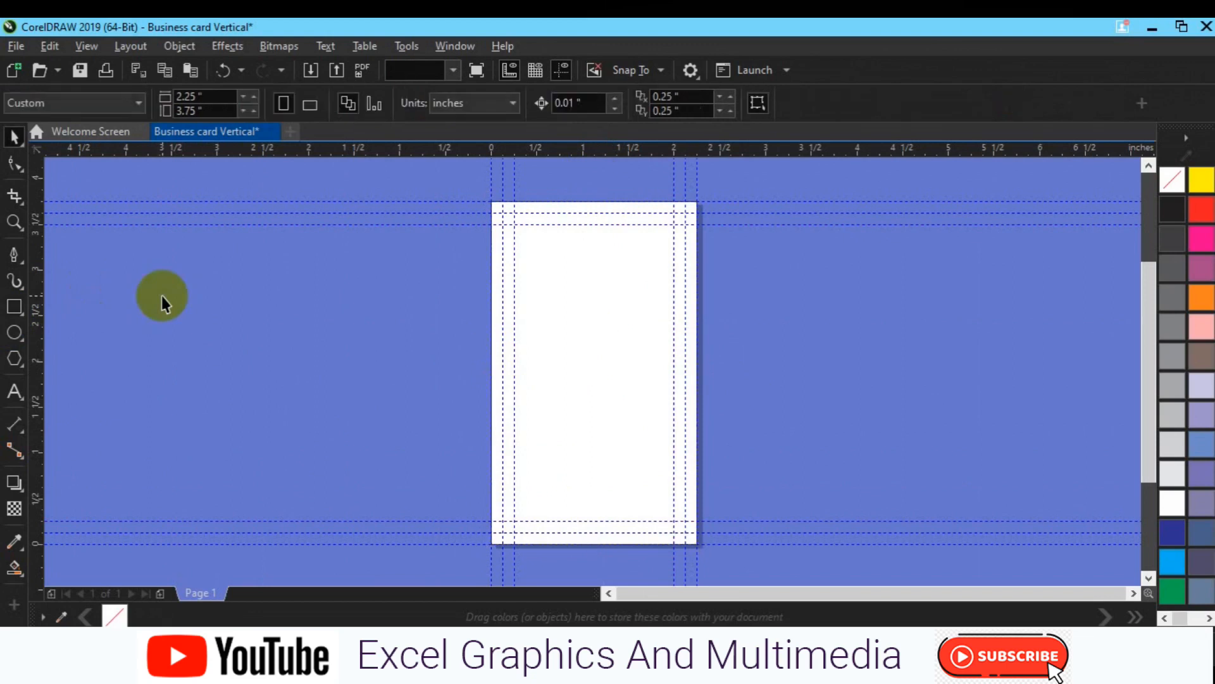
{"action": "left_click", "coordinate": [11, 333]}
{"action": "left_click_drag", "start_coordinate": [271, 291], "coordinate": [398, 407]}
{"action": "key", "text": "space"}
{"action": "key", "text": "p"}
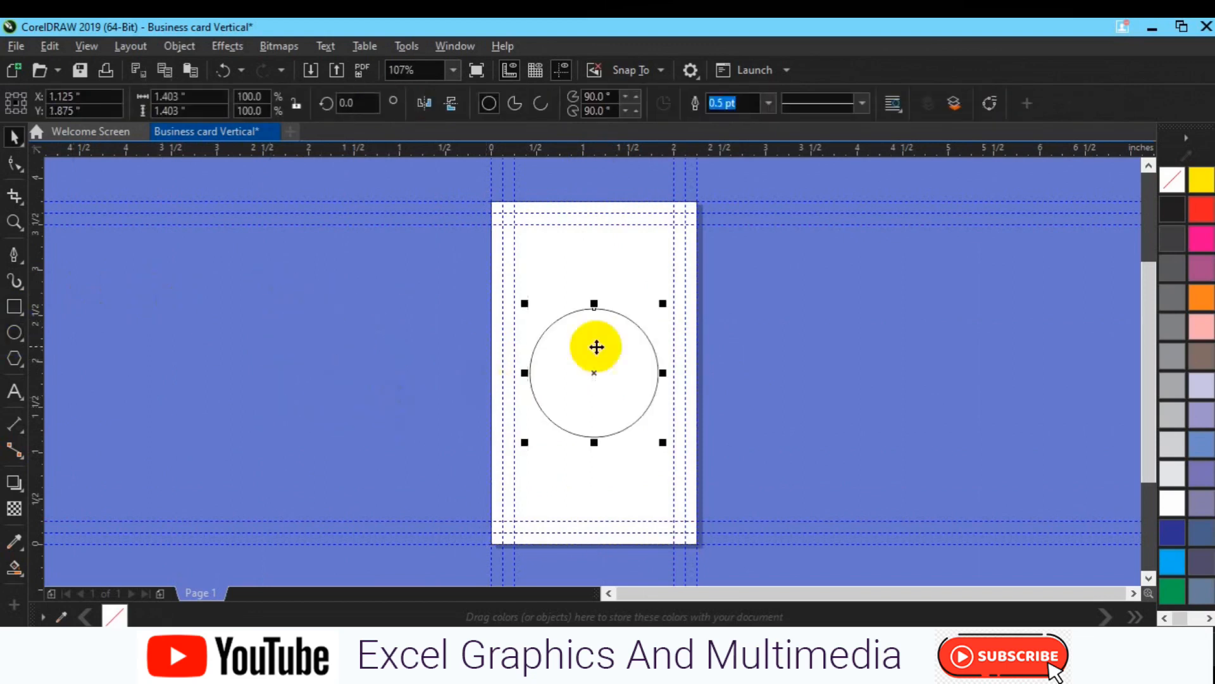
{"action": "left_click_drag", "start_coordinate": [593, 376], "coordinate": [585, 310]}
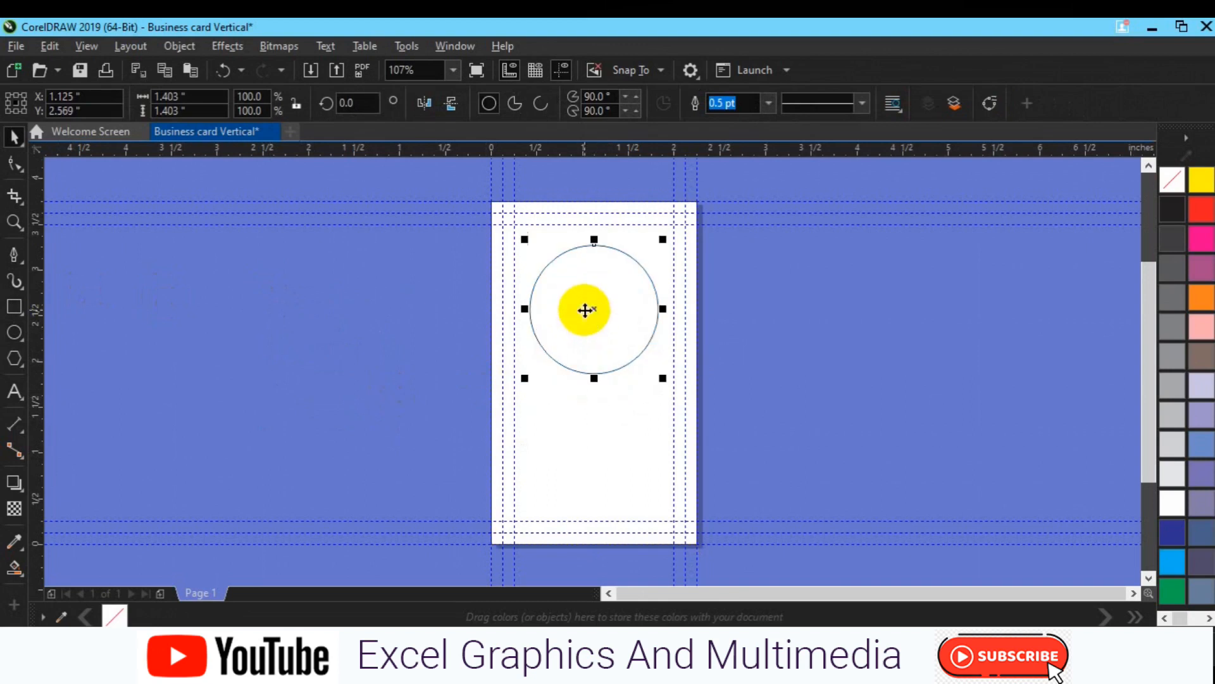
Step: Give the circle a 10 pt outline and enlarge it to about 1.7 inches within the guides
{"action": "left_click", "coordinate": [768, 105]}
{"action": "left_click", "coordinate": [757, 264]}
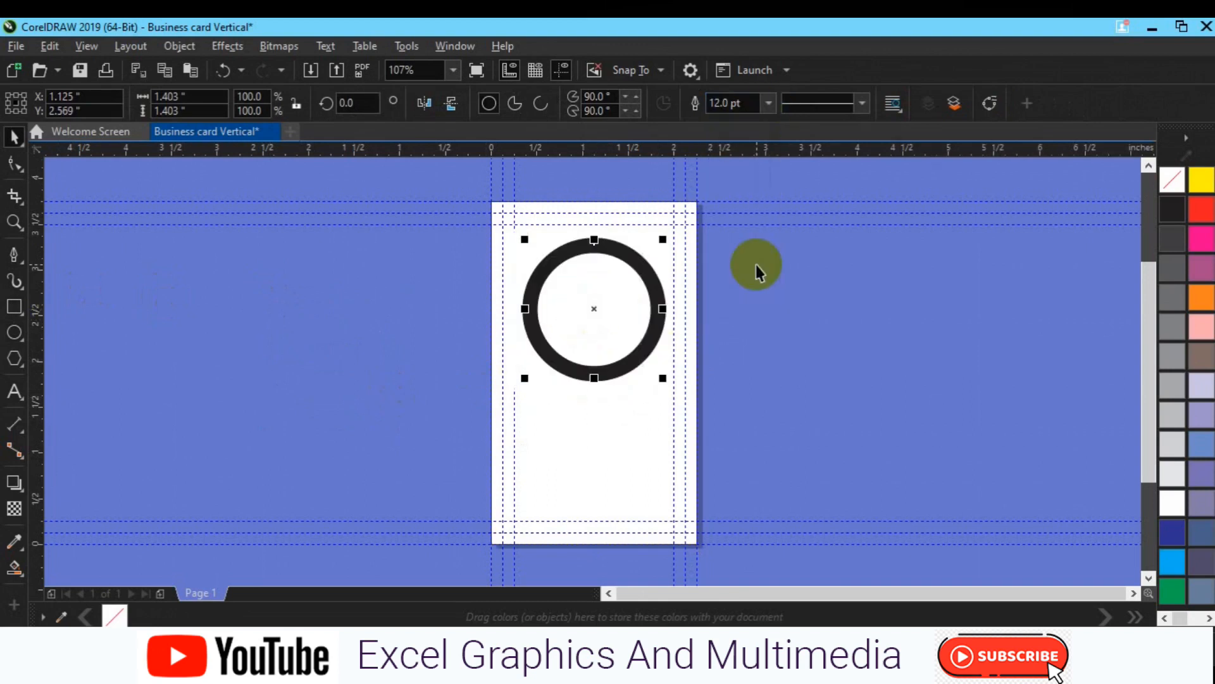
{"action": "left_click", "coordinate": [767, 103]}
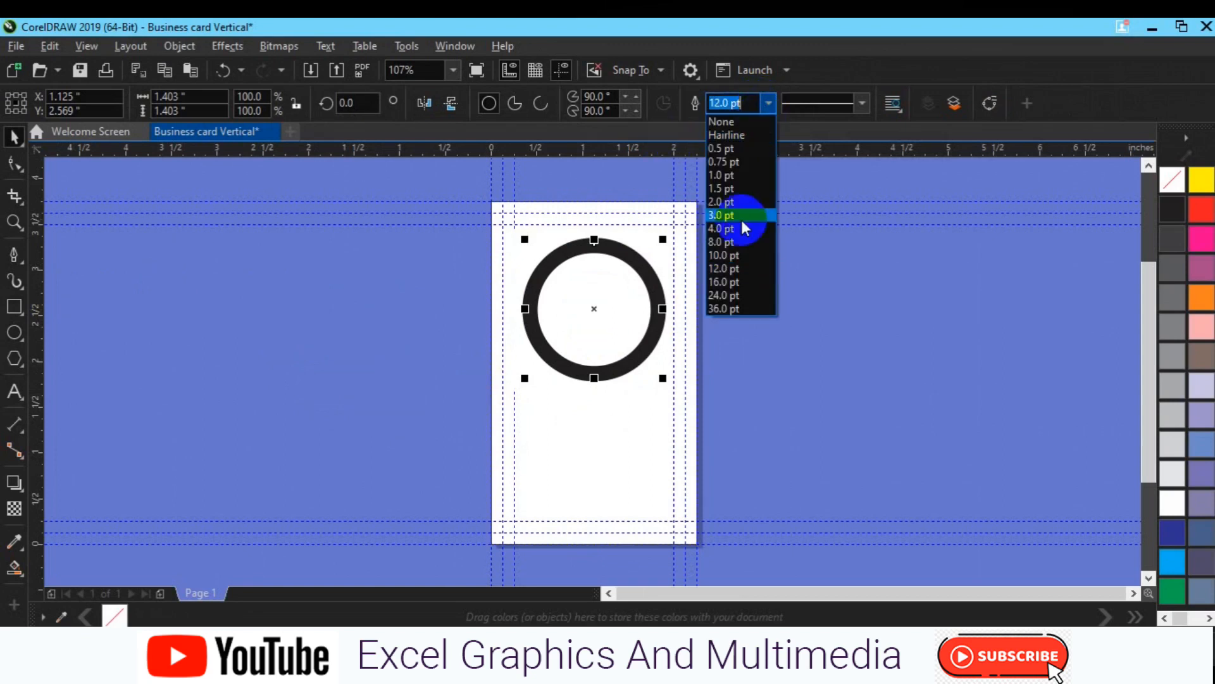
{"action": "left_click", "coordinate": [737, 256]}
{"action": "left_click_drag", "start_coordinate": [661, 378], "coordinate": [679, 393]}
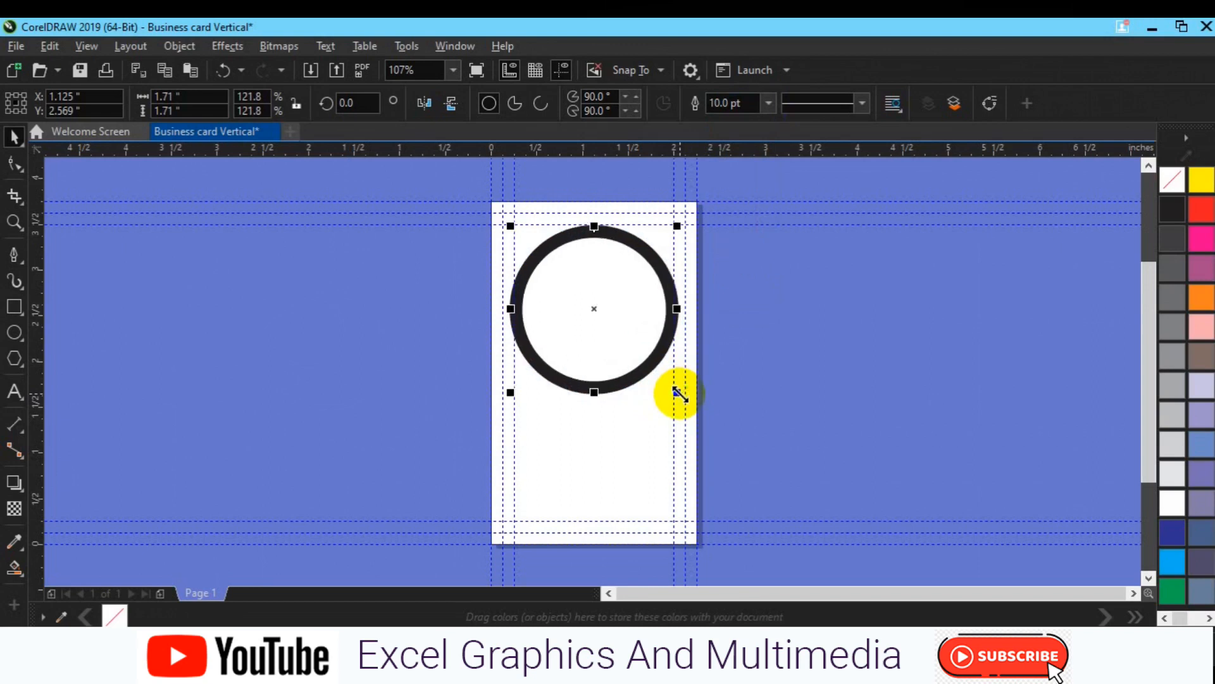
{"action": "left_click_drag", "start_coordinate": [680, 393], "coordinate": [678, 392]}
{"action": "left_click", "coordinate": [625, 429], "text": "shift"}
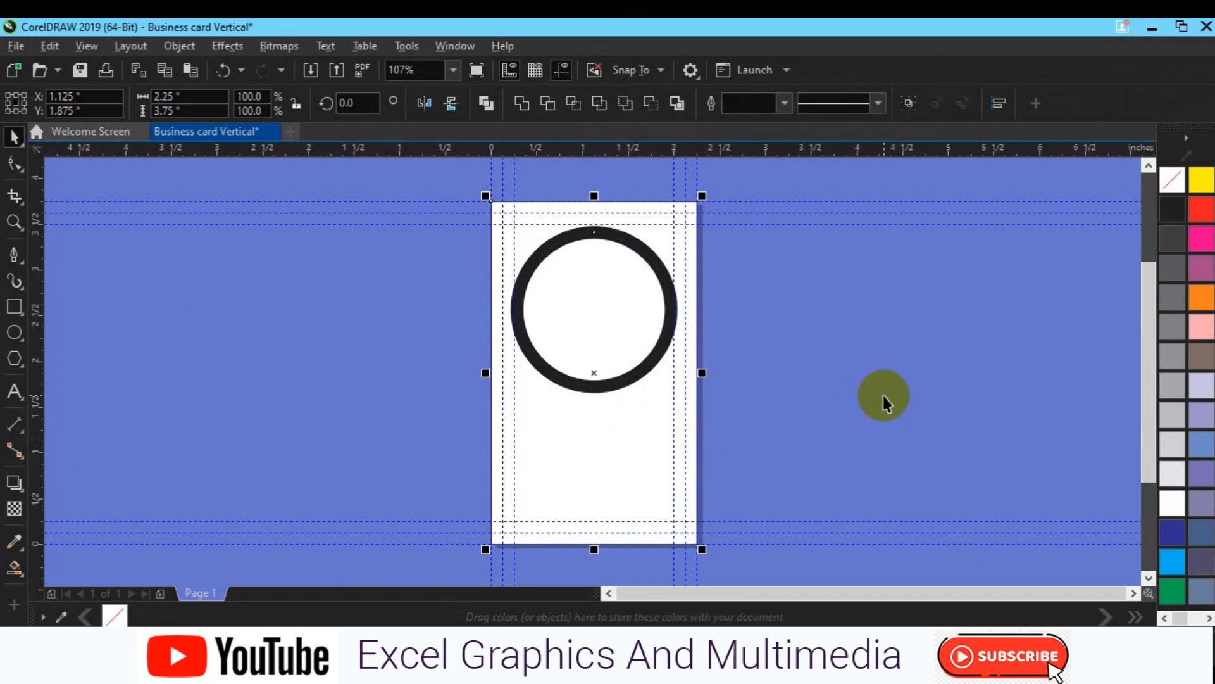
Step: Colour the ring circle's outline purple
{"action": "left_click", "coordinate": [629, 326]}
{"action": "left_click_drag", "start_coordinate": [602, 312], "coordinate": [709, 303]}
{"action": "key", "text": "Escape"}
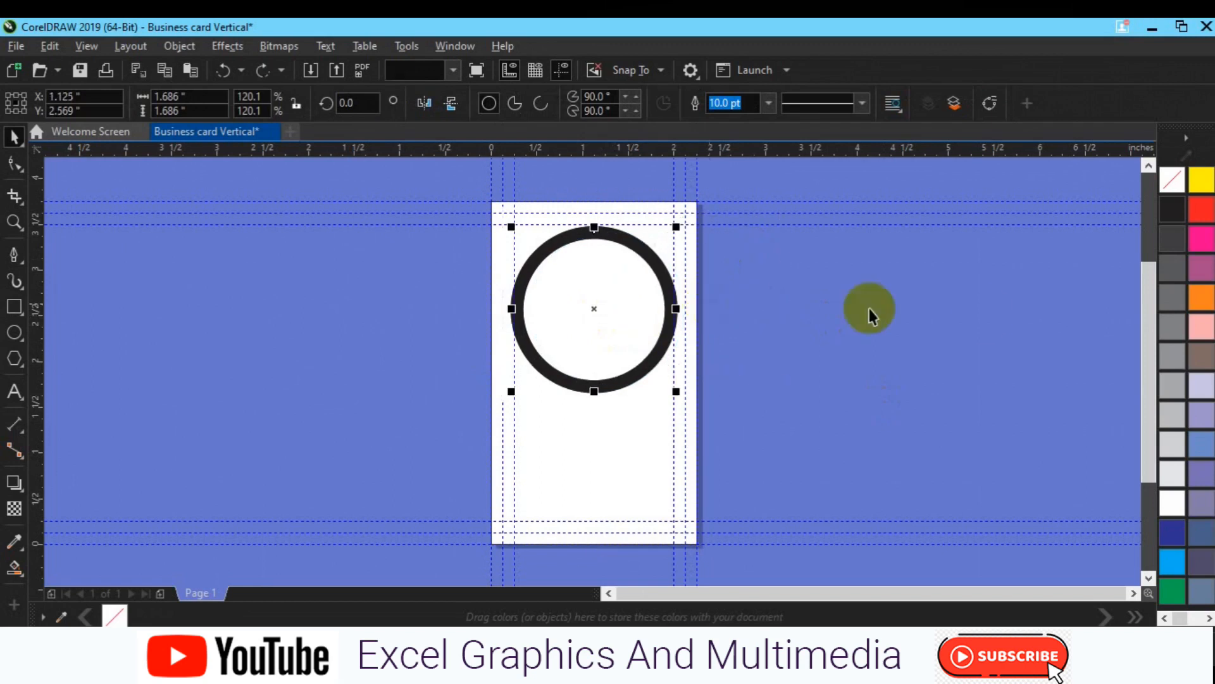
{"action": "right_click", "coordinate": [1198, 269]}
Step: Reduce the ring's outline width, trying 4.0 and 5.0 pt before settling on 3.0 pt
{"action": "left_click", "coordinate": [770, 104]}
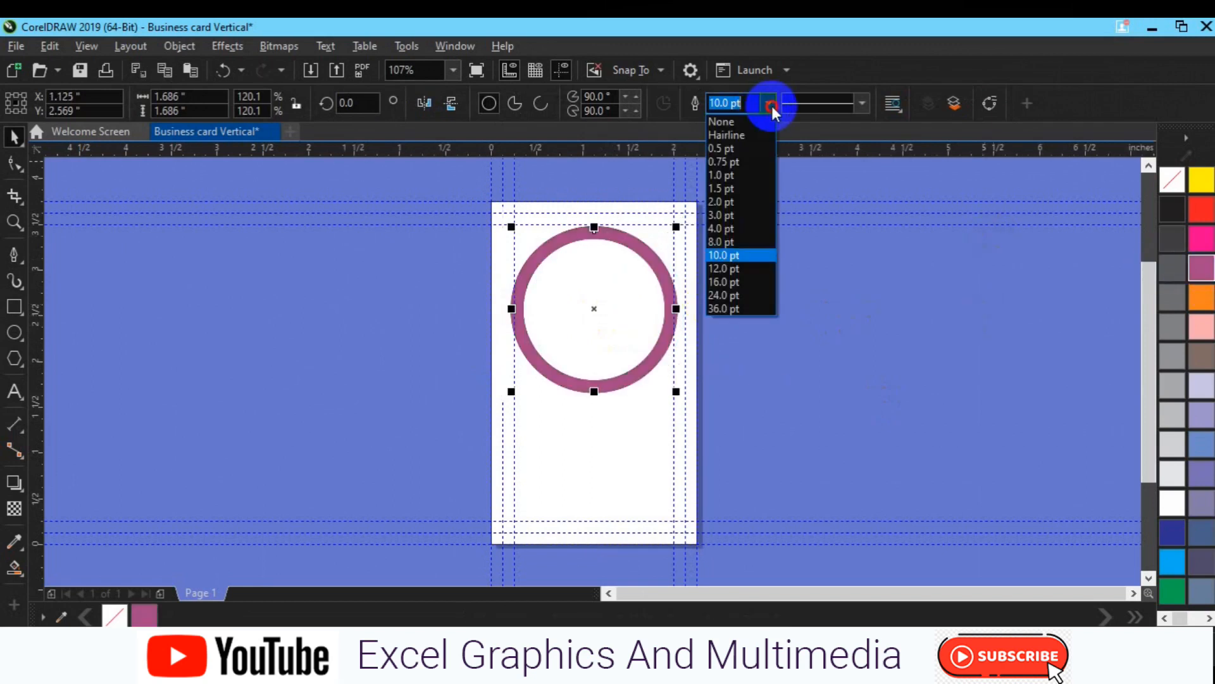
{"action": "left_click", "coordinate": [742, 229]}
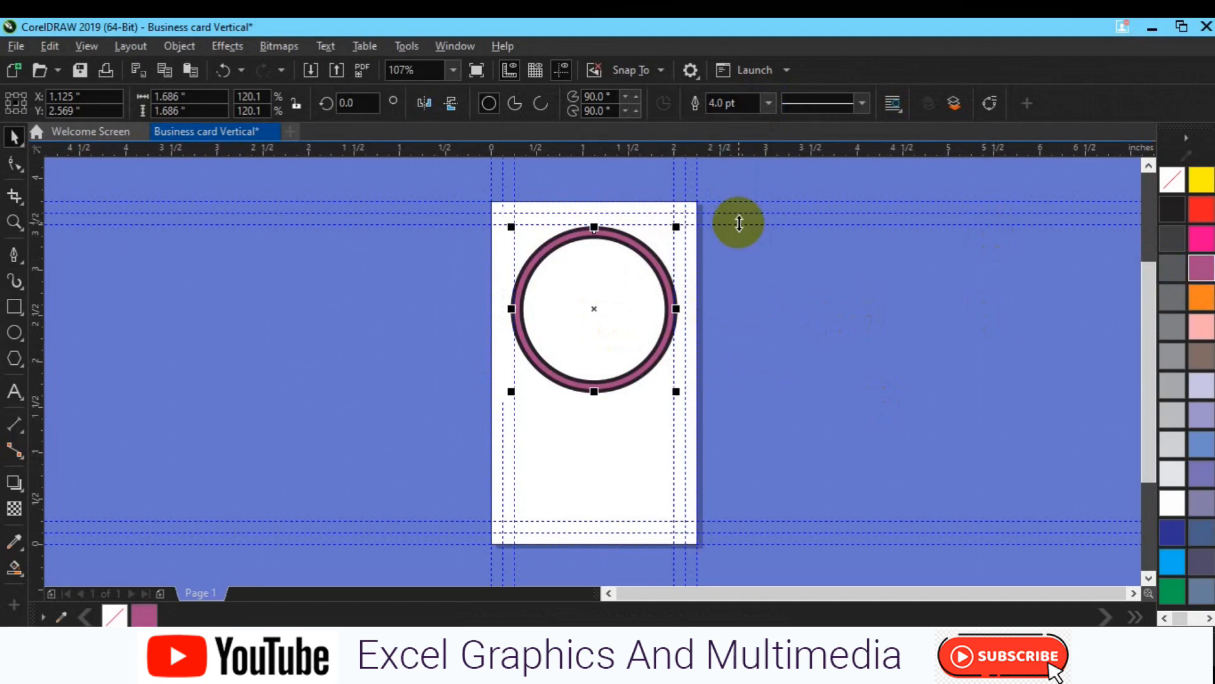
{"action": "double_click", "coordinate": [721, 104]}
{"action": "type", "text": "5"}
{"action": "key", "text": "Return"}
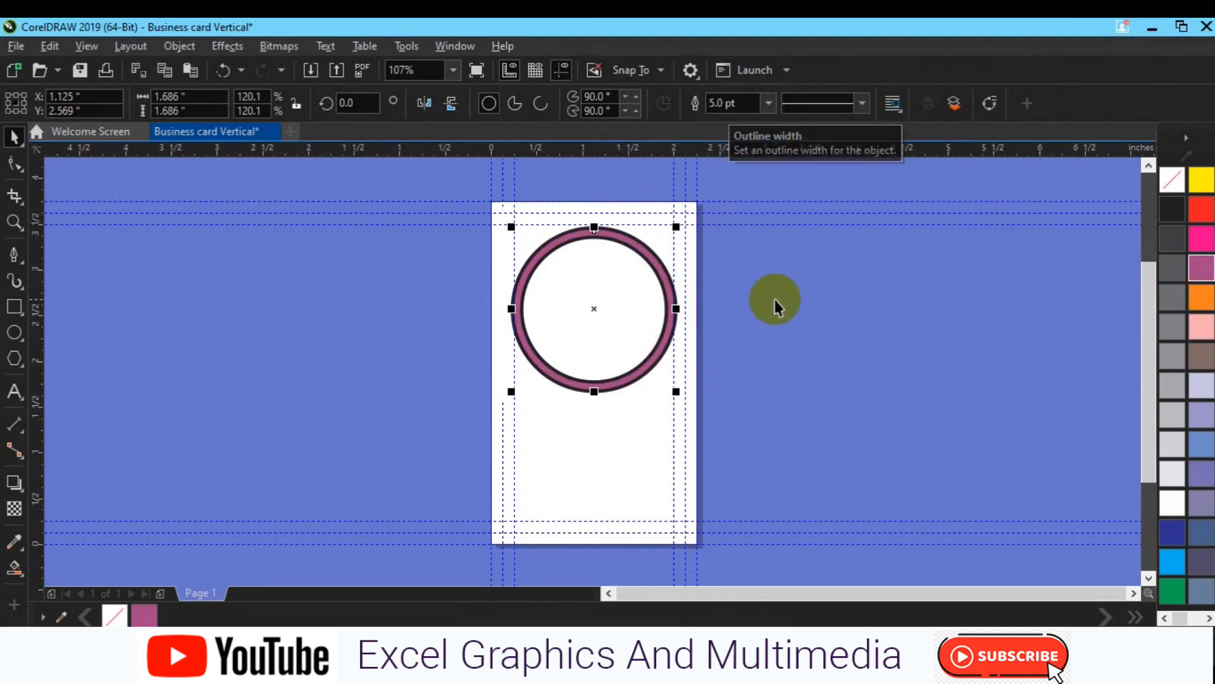
{"action": "left_click", "coordinate": [729, 103]}
{"action": "type", "text": "3"}
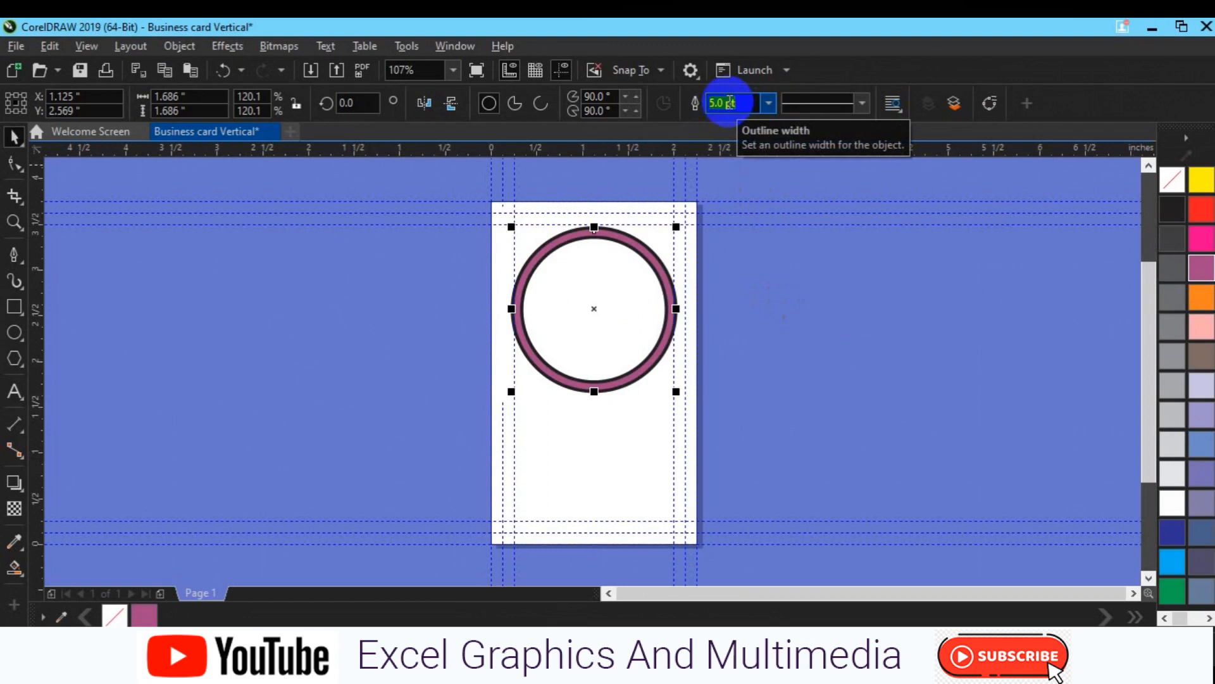
{"action": "key", "text": "Return"}
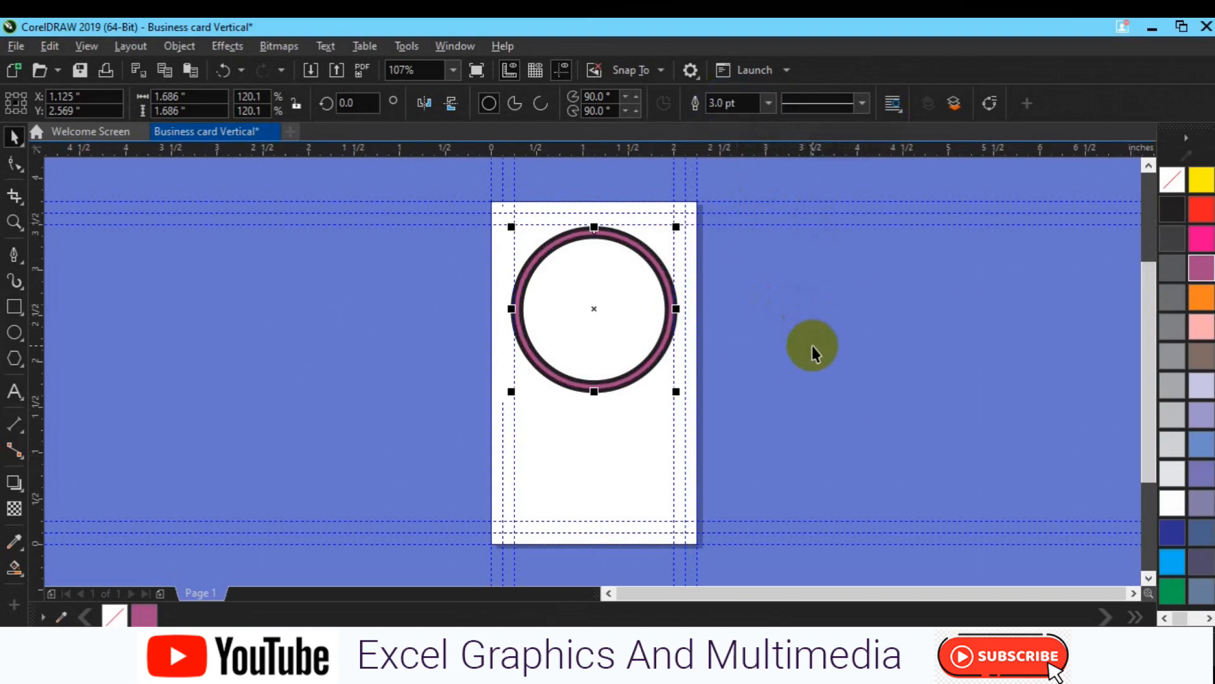
Step: Reselect the ring and scale it down to about 91%
{"action": "left_click", "coordinate": [812, 346]}
{"action": "left_click", "coordinate": [587, 354]}
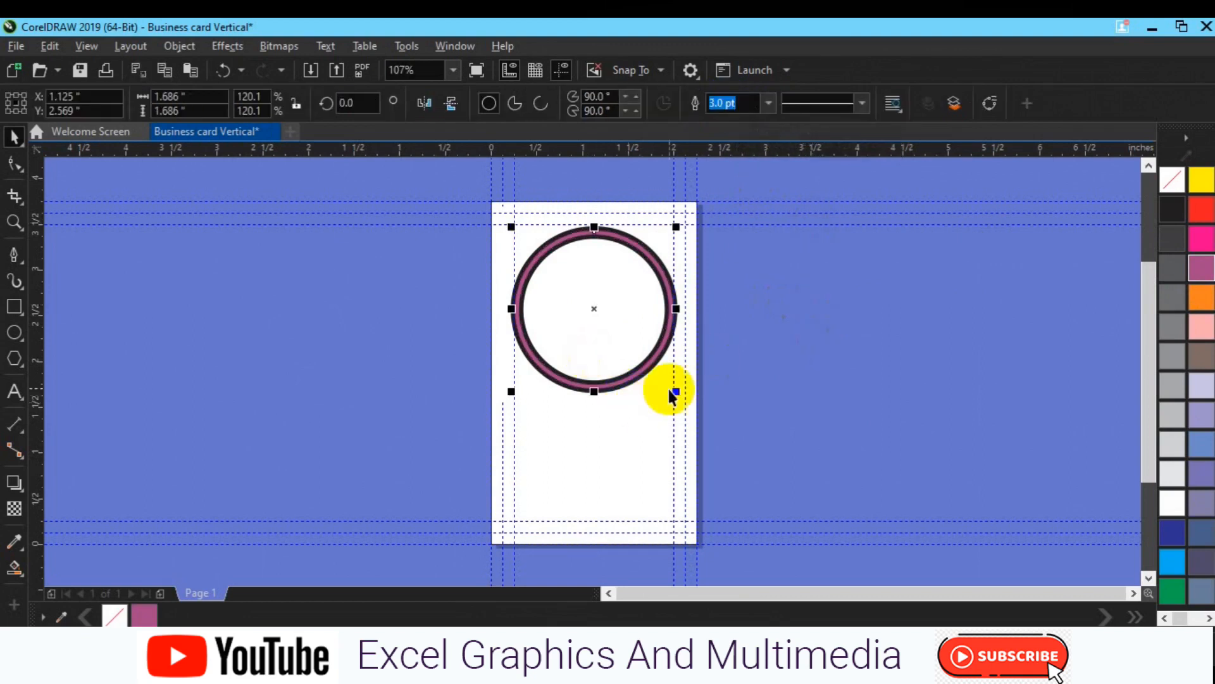
{"action": "left_click_drag", "start_coordinate": [676, 392], "coordinate": [658, 378]}
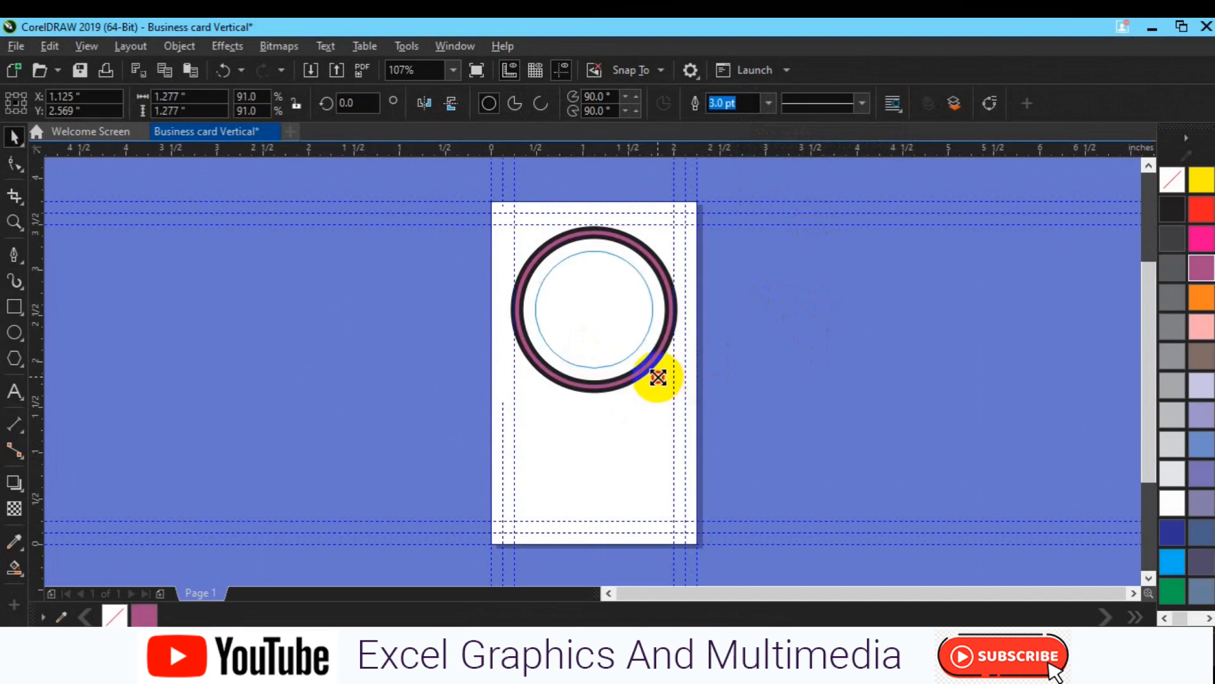
Step: Undo the unwanted rectangle and reselect the ring circle
{"action": "right_click", "coordinate": [658, 377]}
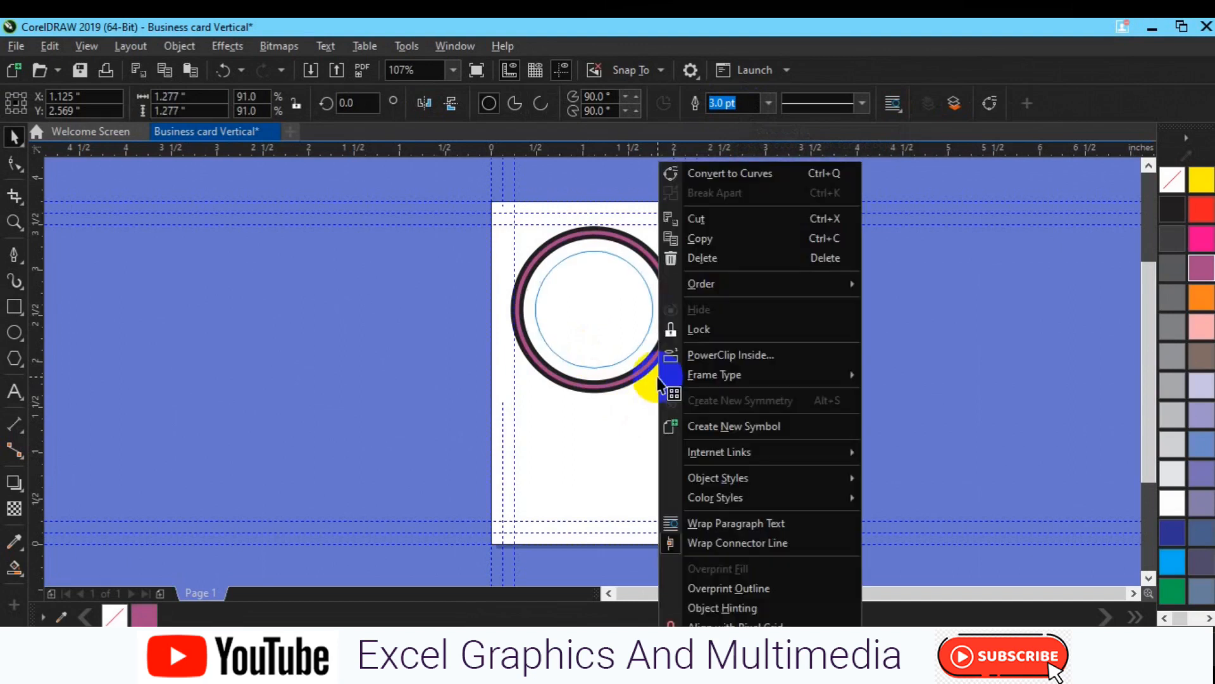
{"action": "left_click", "coordinate": [421, 371]}
{"action": "left_click", "coordinate": [616, 424]}
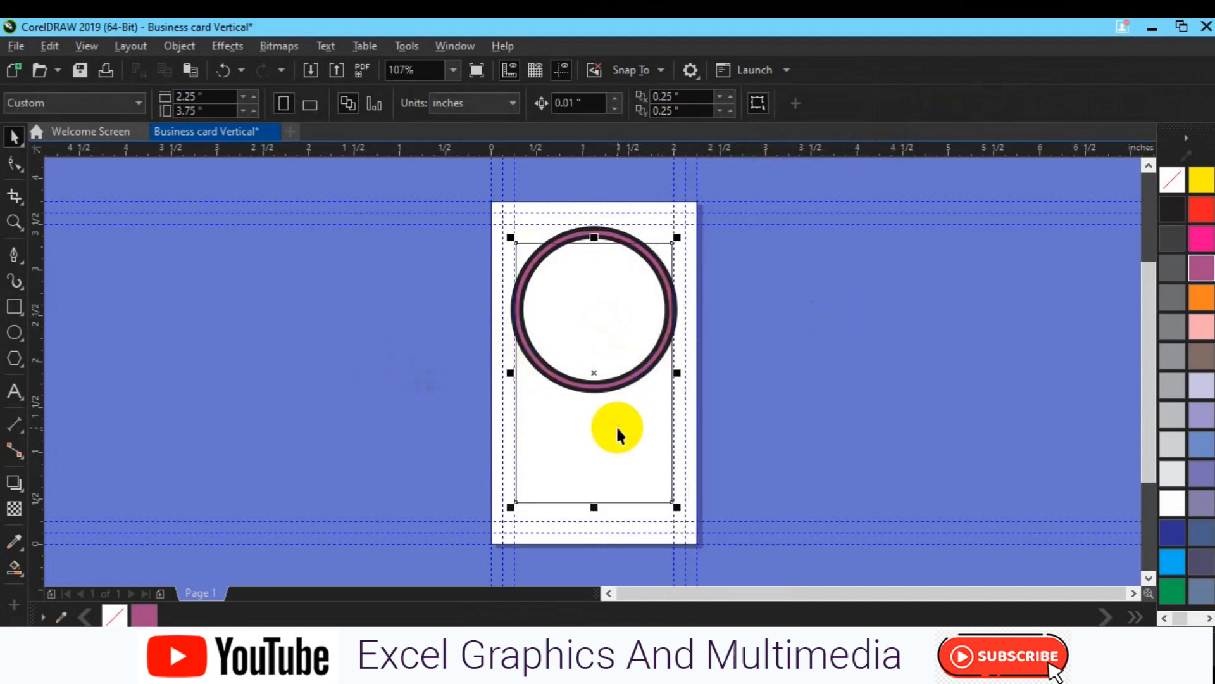
{"action": "key", "text": "ctrl+z"}
{"action": "left_click", "coordinate": [774, 393]}
{"action": "left_click", "coordinate": [614, 328]}
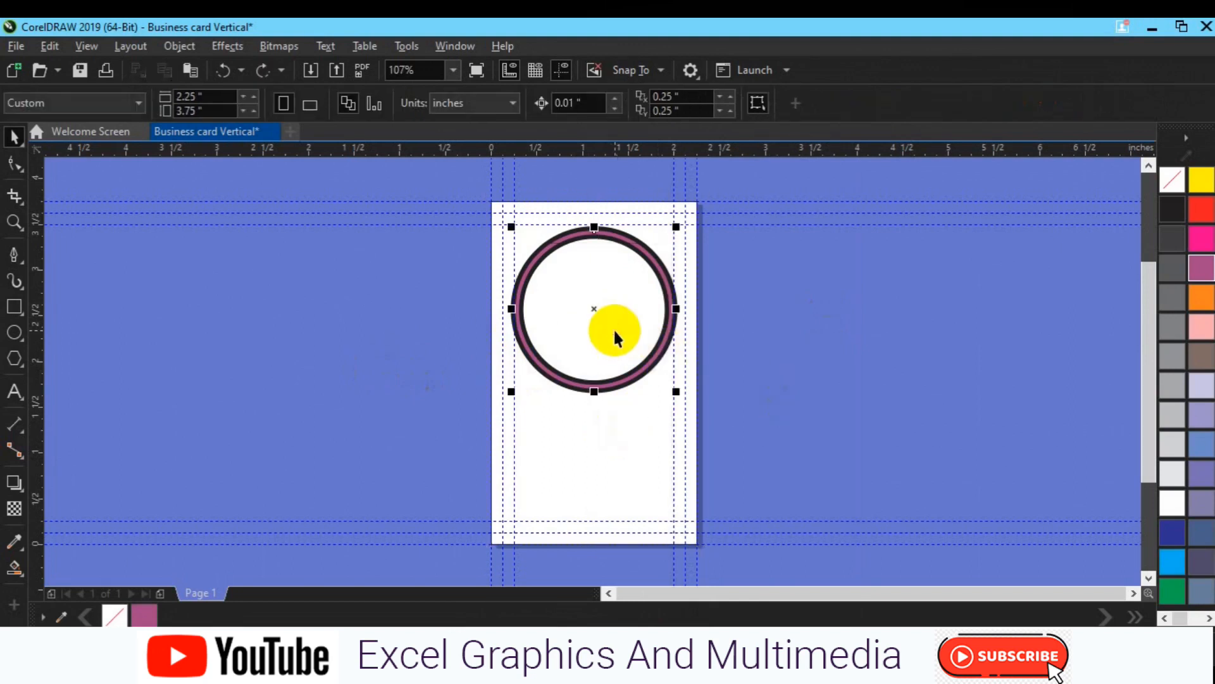
Step: Duplicate the ring, shrink the copy to 91%, and give it a 5.0 pt outline
{"action": "left_click_drag", "start_coordinate": [615, 331], "coordinate": [657, 323]}
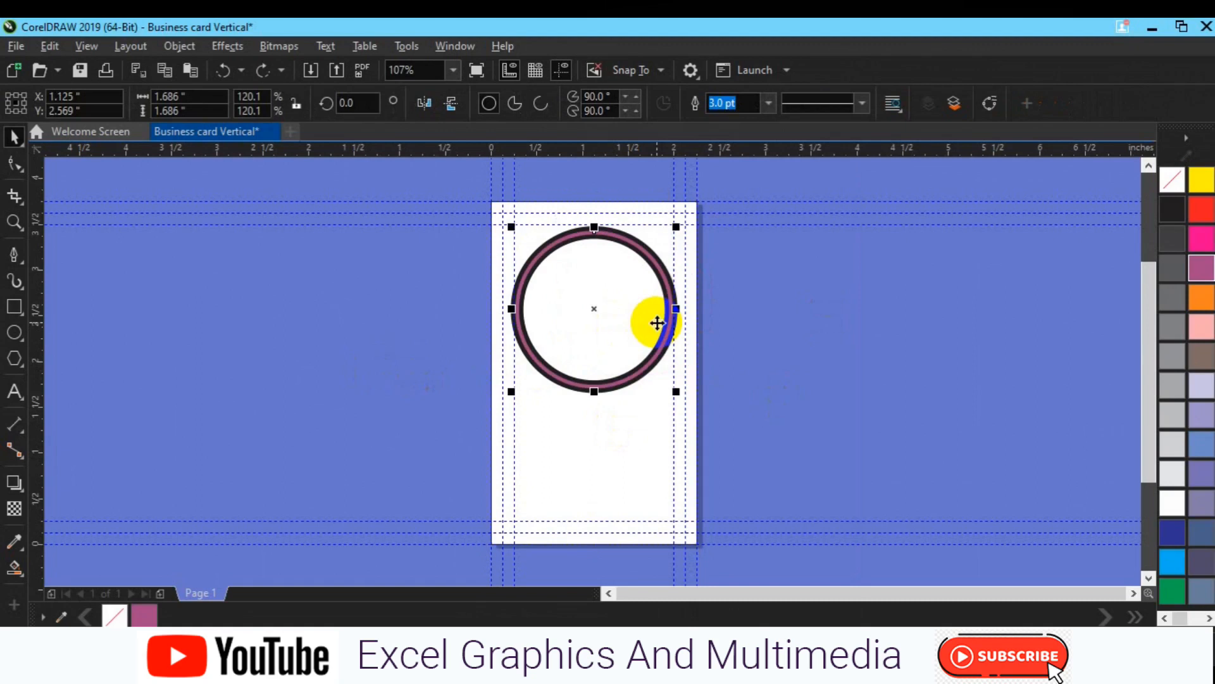
{"action": "key", "text": "ctrl+v"}
{"action": "left_click_drag", "start_coordinate": [679, 392], "coordinate": [663, 380]}
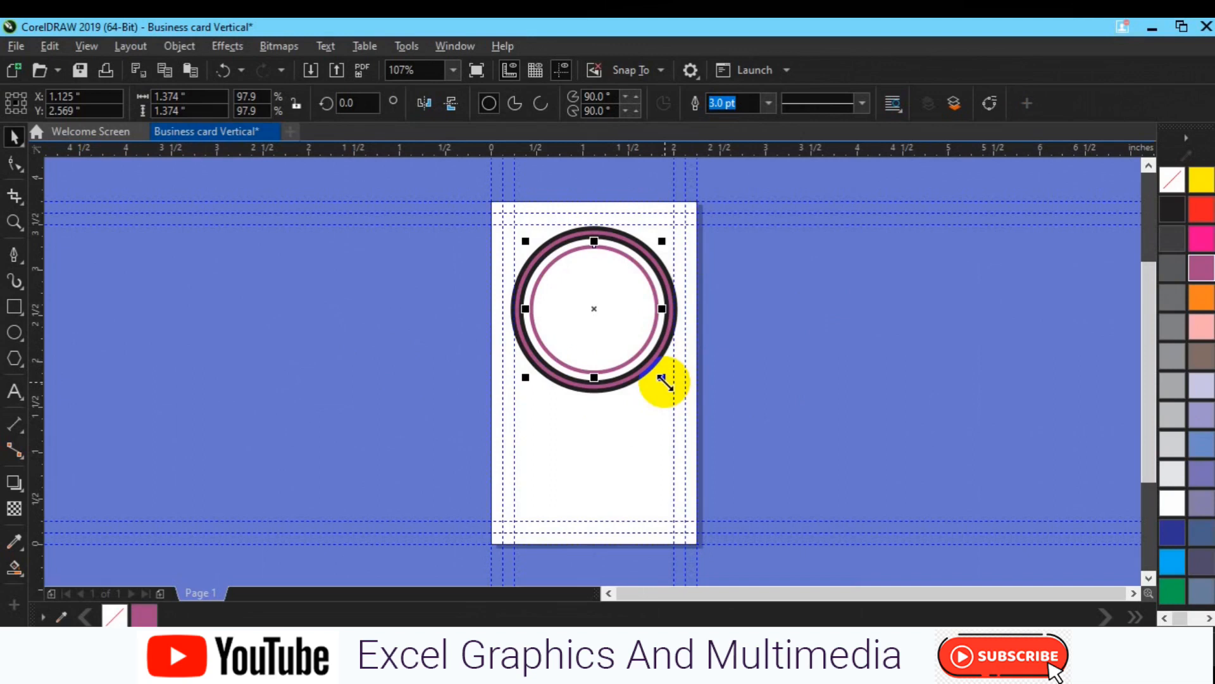
{"action": "left_click_drag", "start_coordinate": [663, 381], "coordinate": [658, 376]}
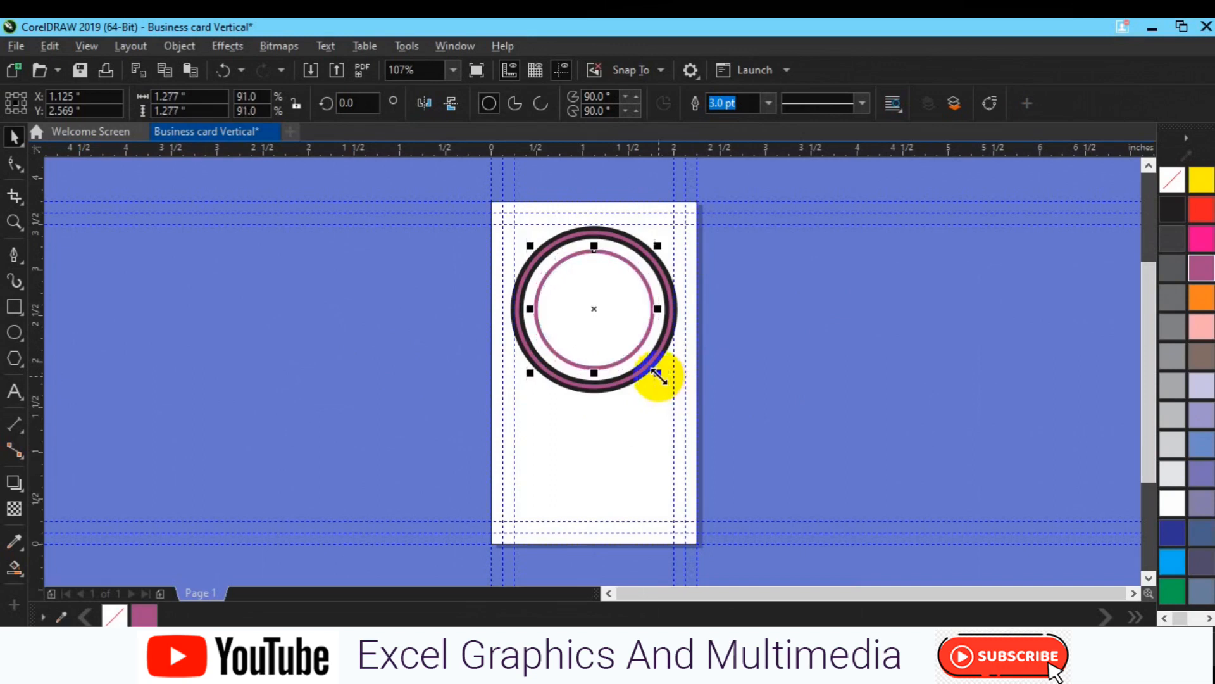
{"action": "left_click", "coordinate": [768, 104]}
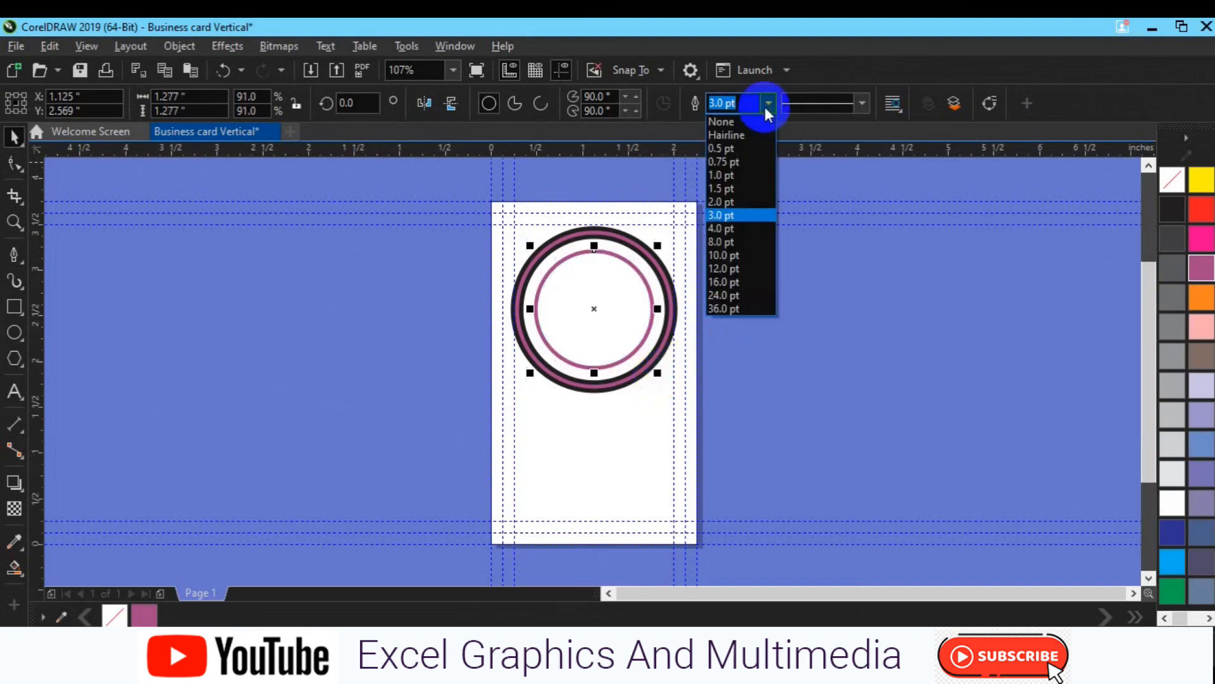
{"action": "left_click", "coordinate": [753, 228]}
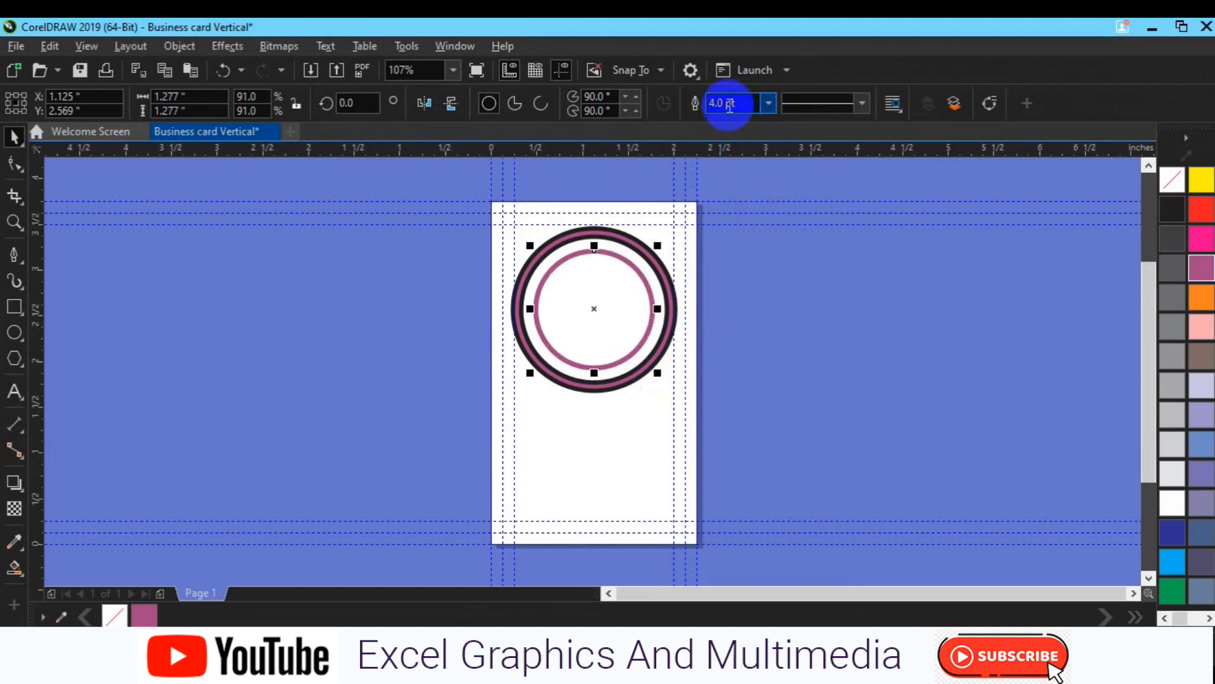
{"action": "type", "text": "5"}
{"action": "key", "text": "Return"}
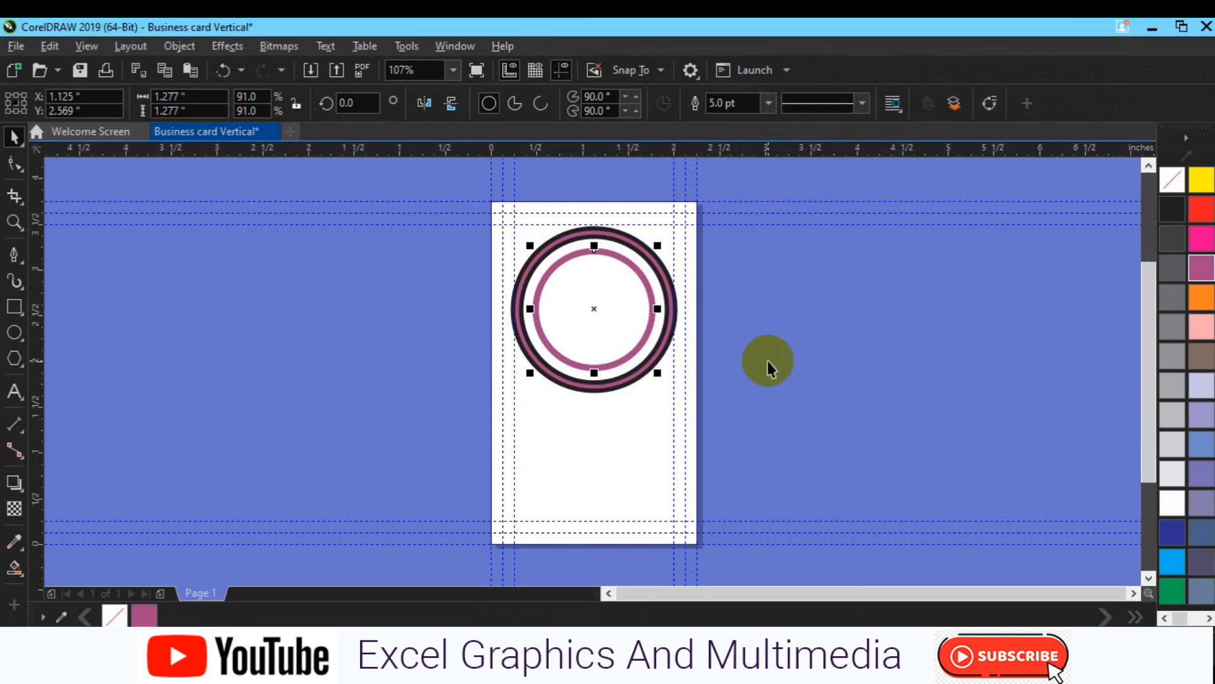
Step: Make a smaller inner circle with a thin 1.5 pt dark grey outline
{"action": "left_click", "coordinate": [770, 104]}
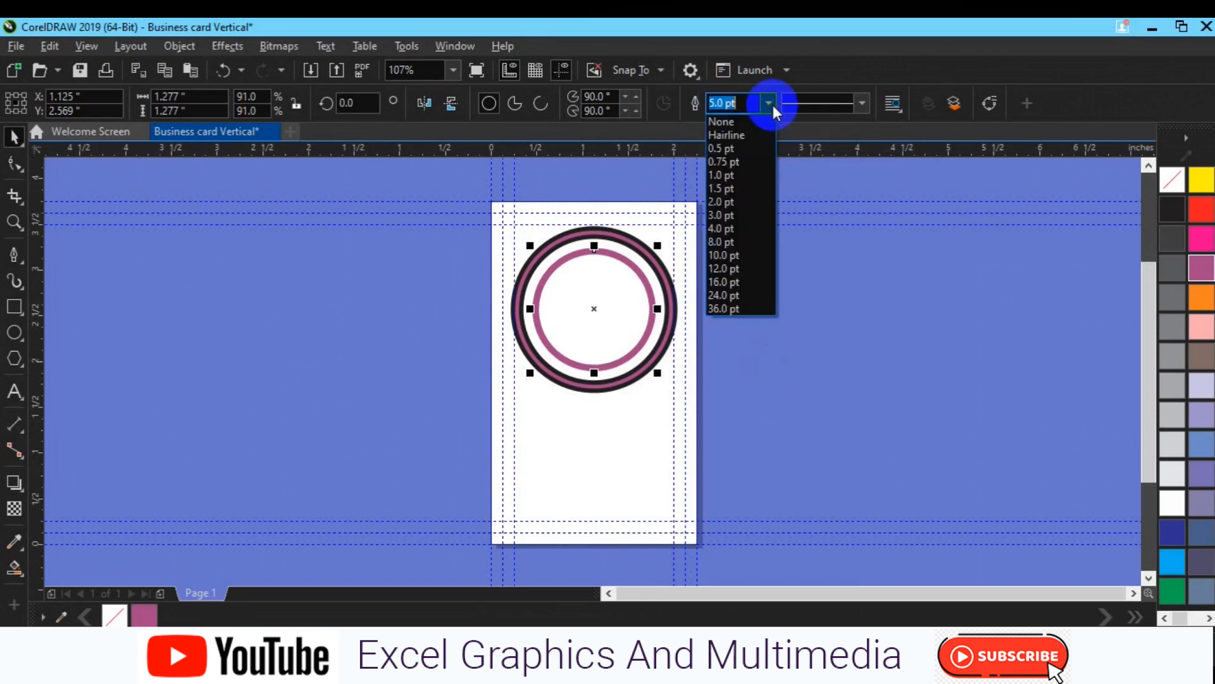
{"action": "left_click", "coordinate": [747, 183]}
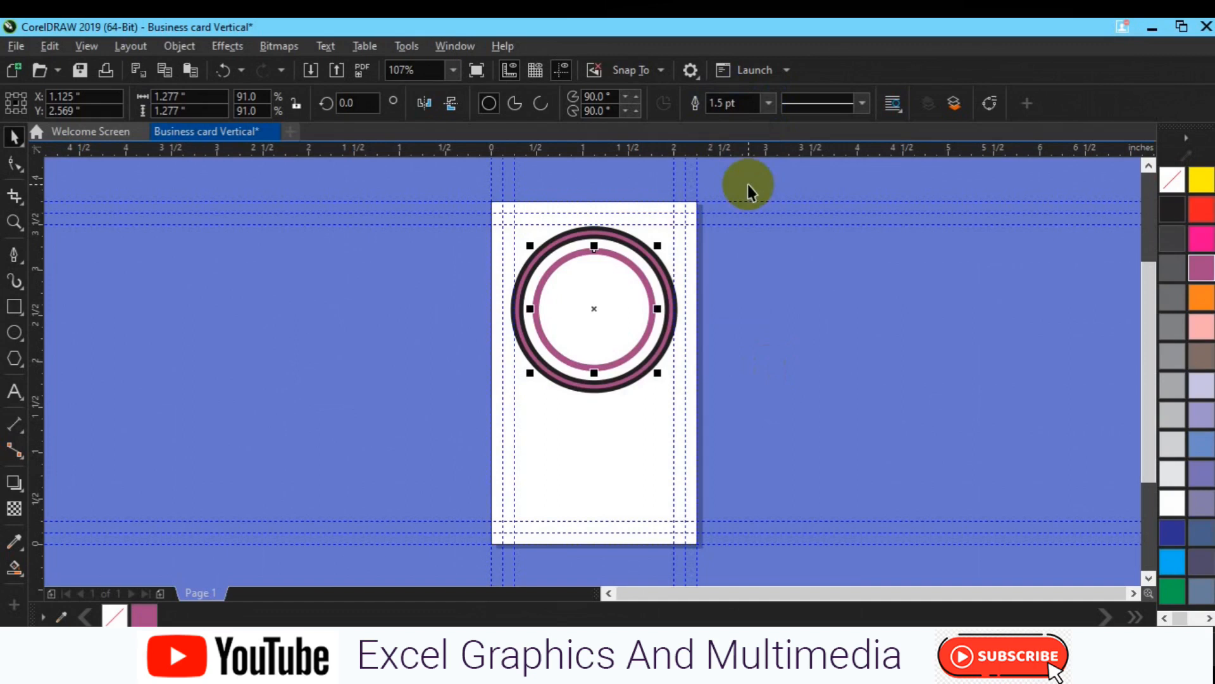
{"action": "right_click", "coordinate": [1166, 245]}
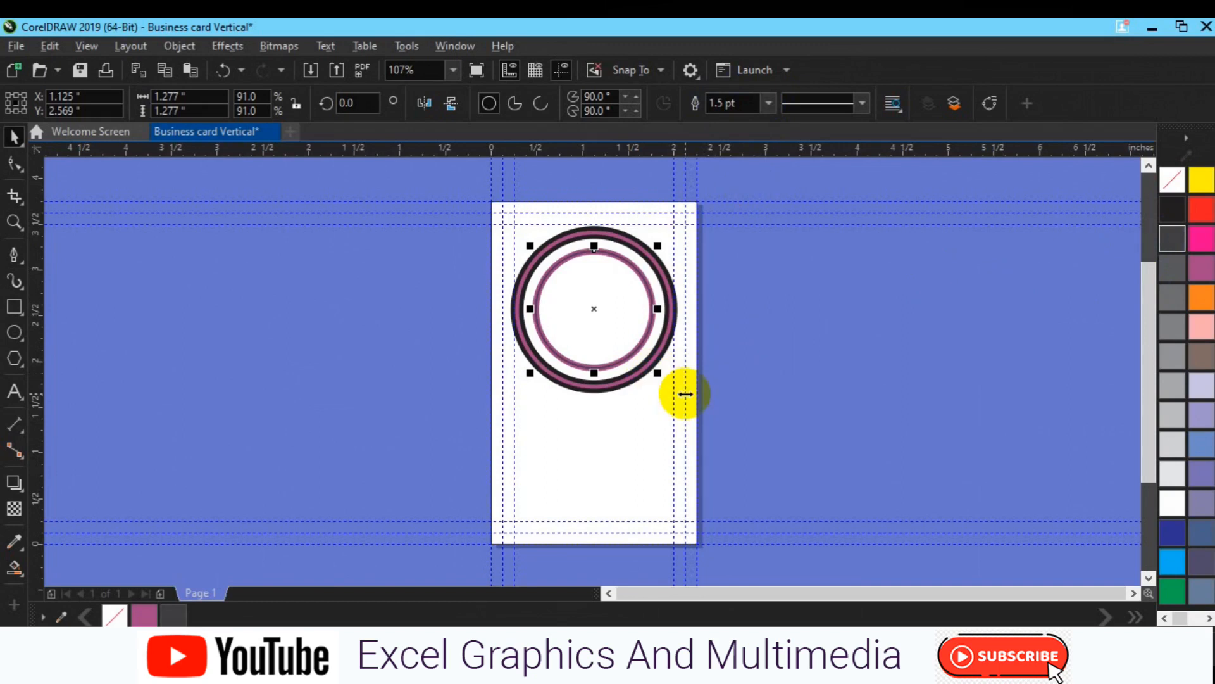
{"action": "mouse_move", "coordinate": [657, 373]}
{"action": "left_mouse_down"}
{"action": "mouse_move", "coordinate": [646, 366]}
{"action": "mouse_move", "coordinate": [667, 360]}
{"action": "mouse_move", "coordinate": [652, 361]}
{"action": "left_mouse_up"}
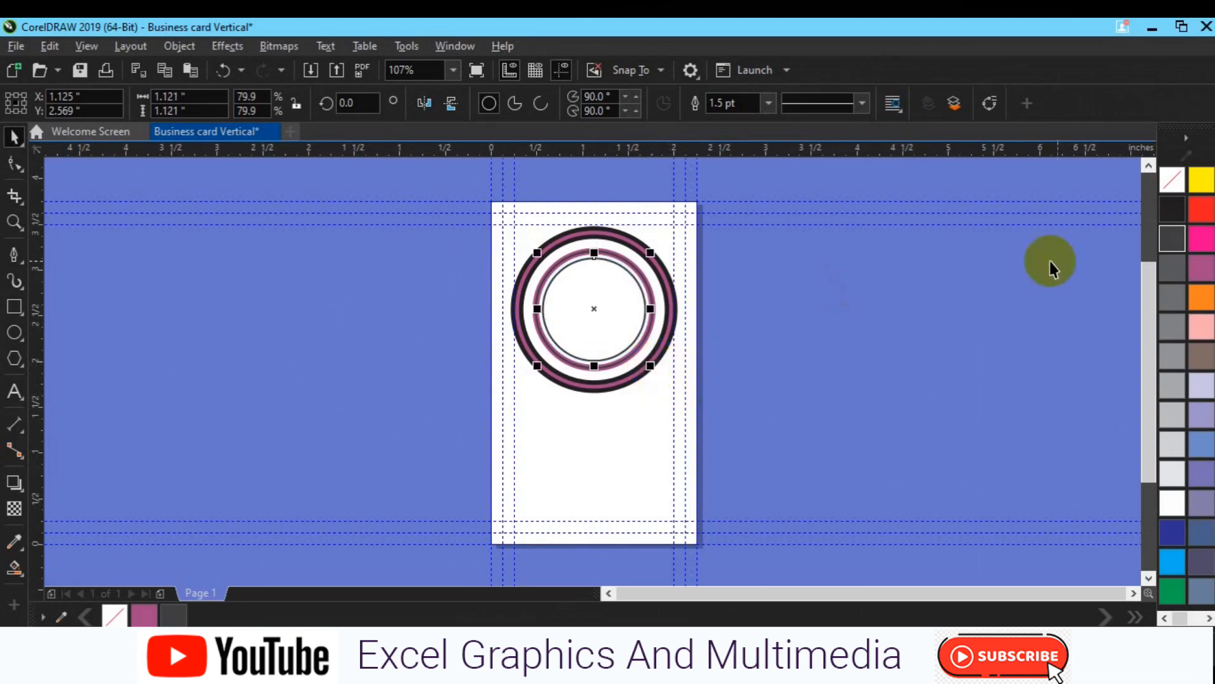
Step: Fill the innermost circle dark grey, then select all the circles and nudge them slightly down
{"action": "left_click", "coordinate": [1170, 272]}
{"action": "left_click", "coordinate": [879, 341]}
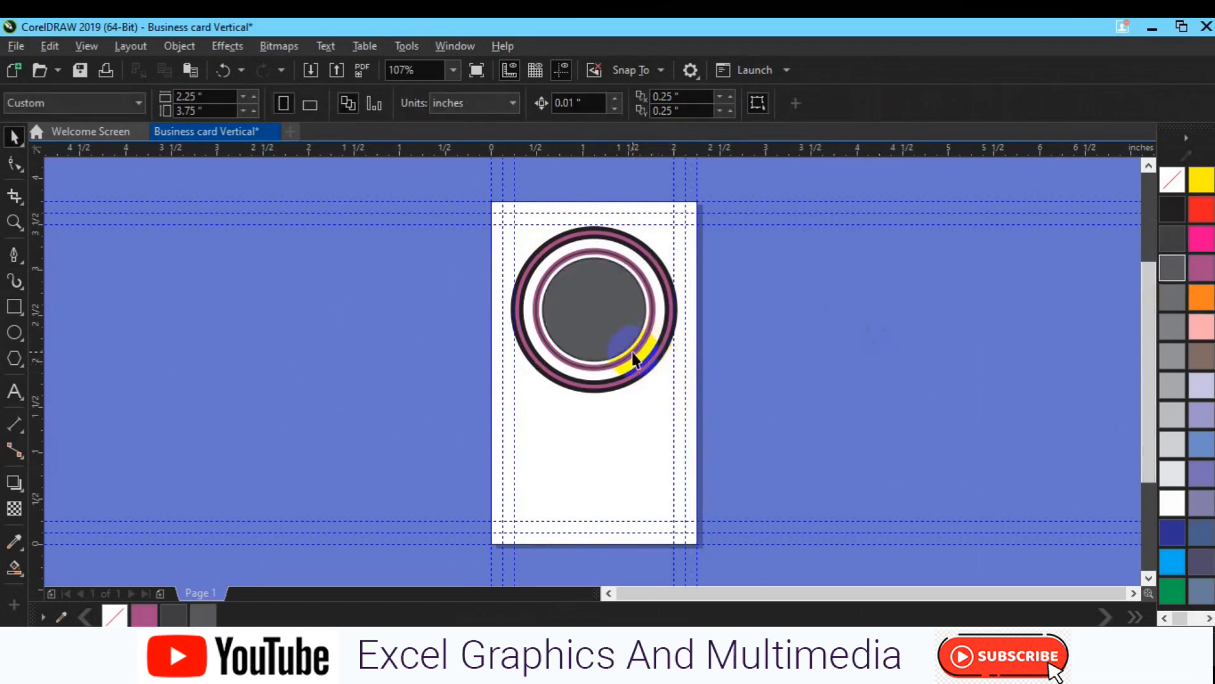
{"action": "scroll", "coordinate": [633, 360], "scroll_direction": "up", "scroll_amount": 2}
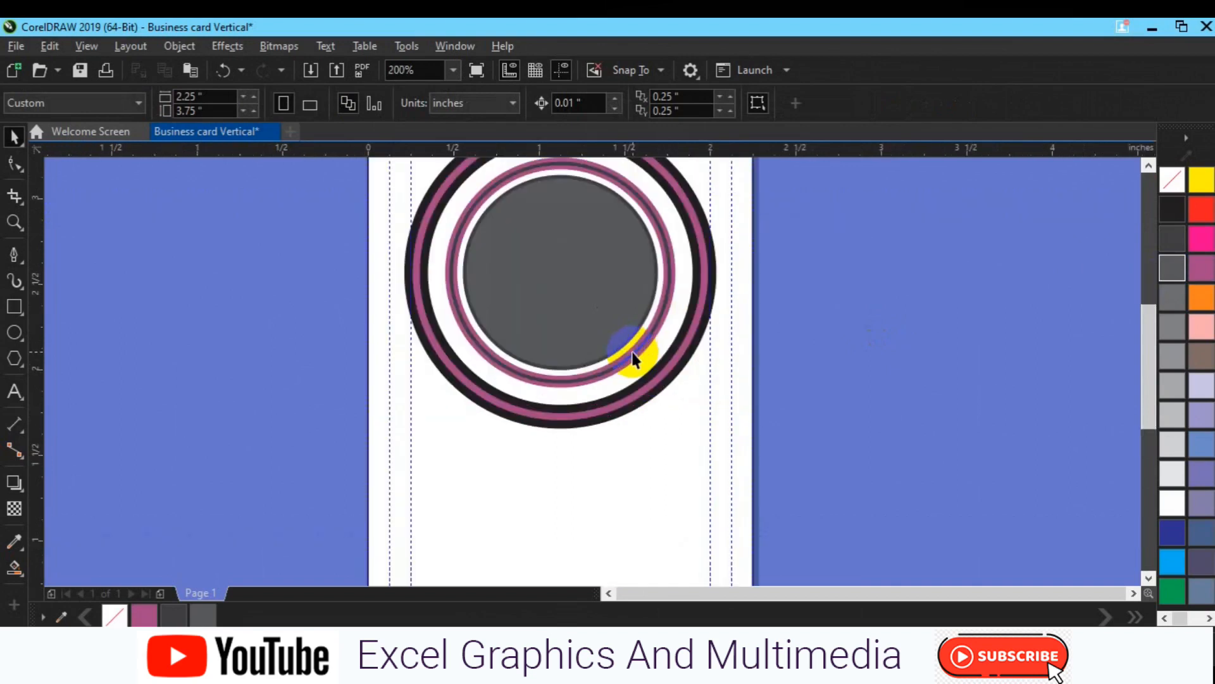
{"action": "left_click_drag", "start_coordinate": [564, 258], "coordinate": [570, 355]}
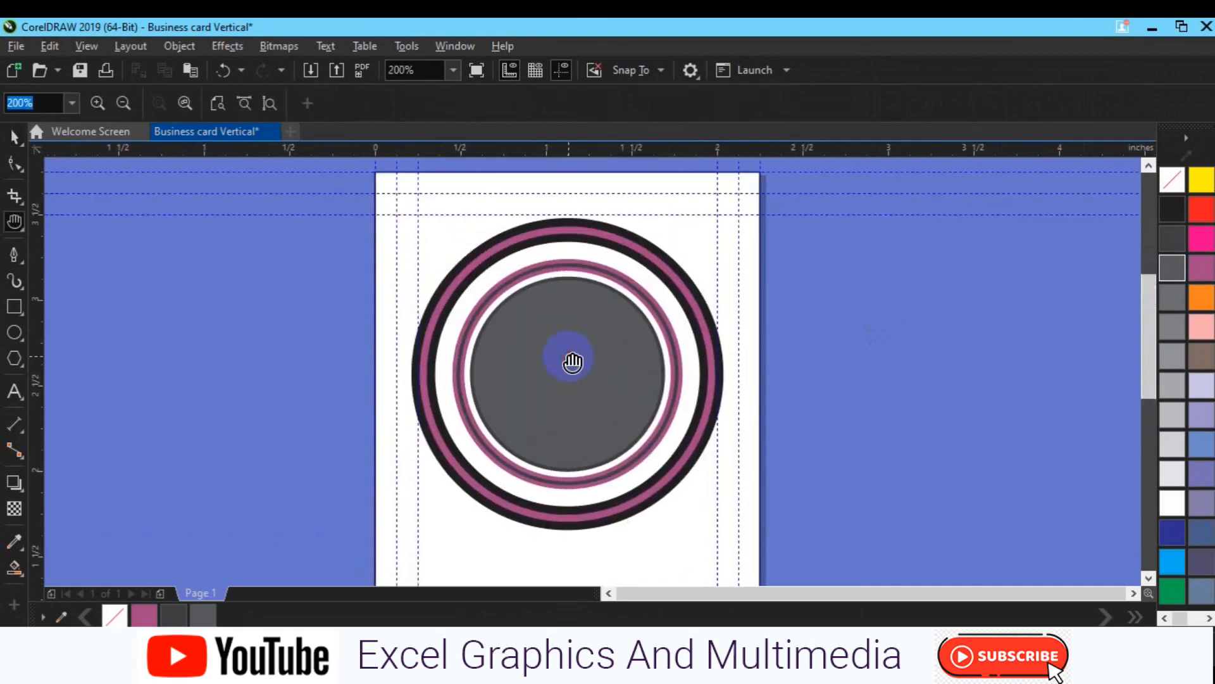
{"action": "left_click_drag", "start_coordinate": [327, 181], "coordinate": [833, 553]}
{"action": "key", "text": "Down"}
{"action": "key", "text": "Down"}
{"action": "key", "text": "Down"}
{"action": "key", "text": "Down"}
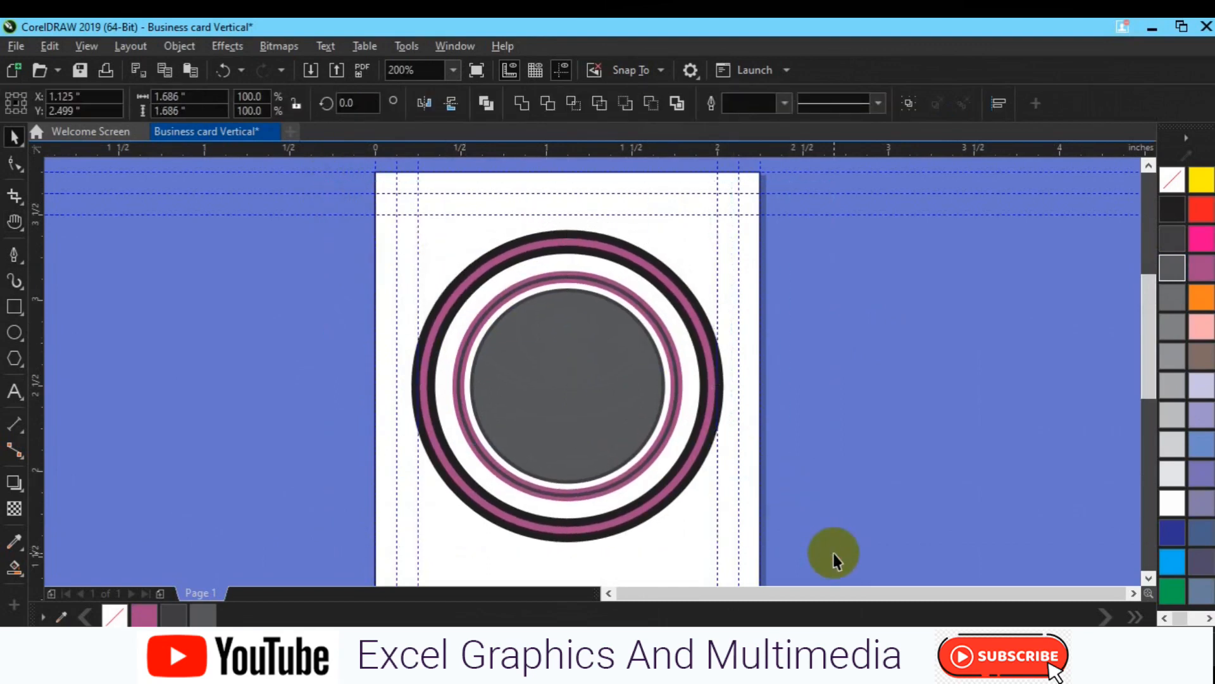
Step: Ungroup the ring graphic into its five circles and select the outer ring
{"action": "left_click", "coordinate": [741, 537], "text": "shift"}
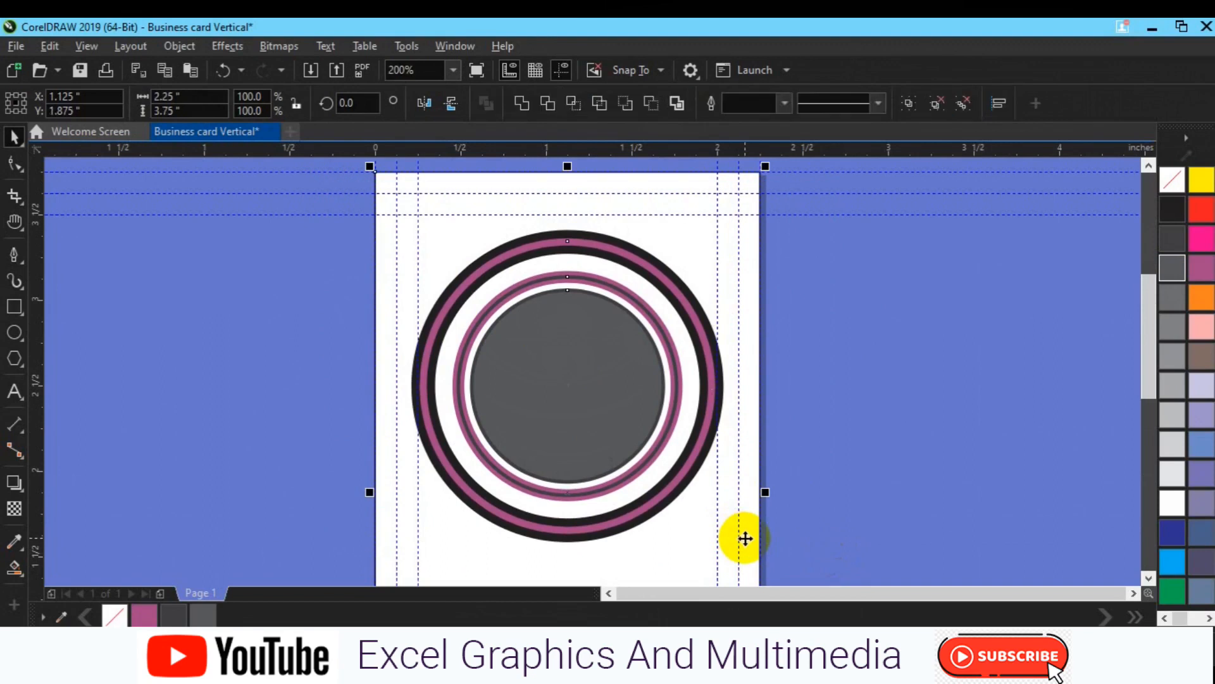
{"action": "left_click", "coordinate": [855, 472]}
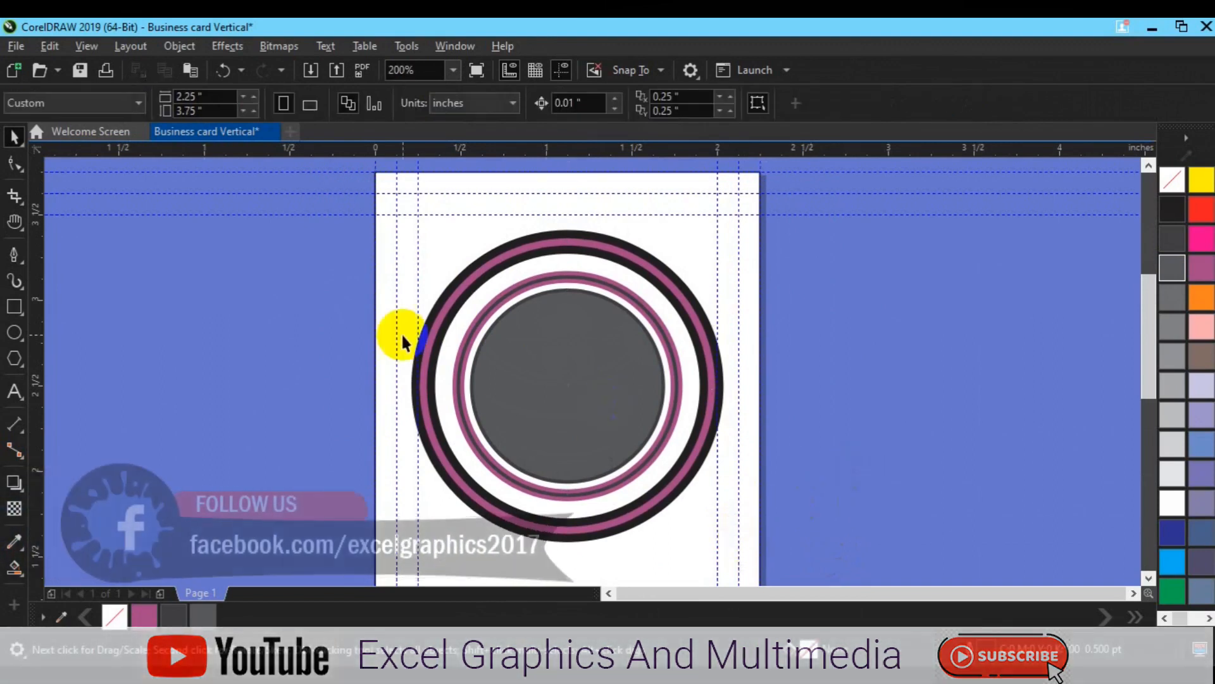
{"action": "left_click", "coordinate": [452, 309]}
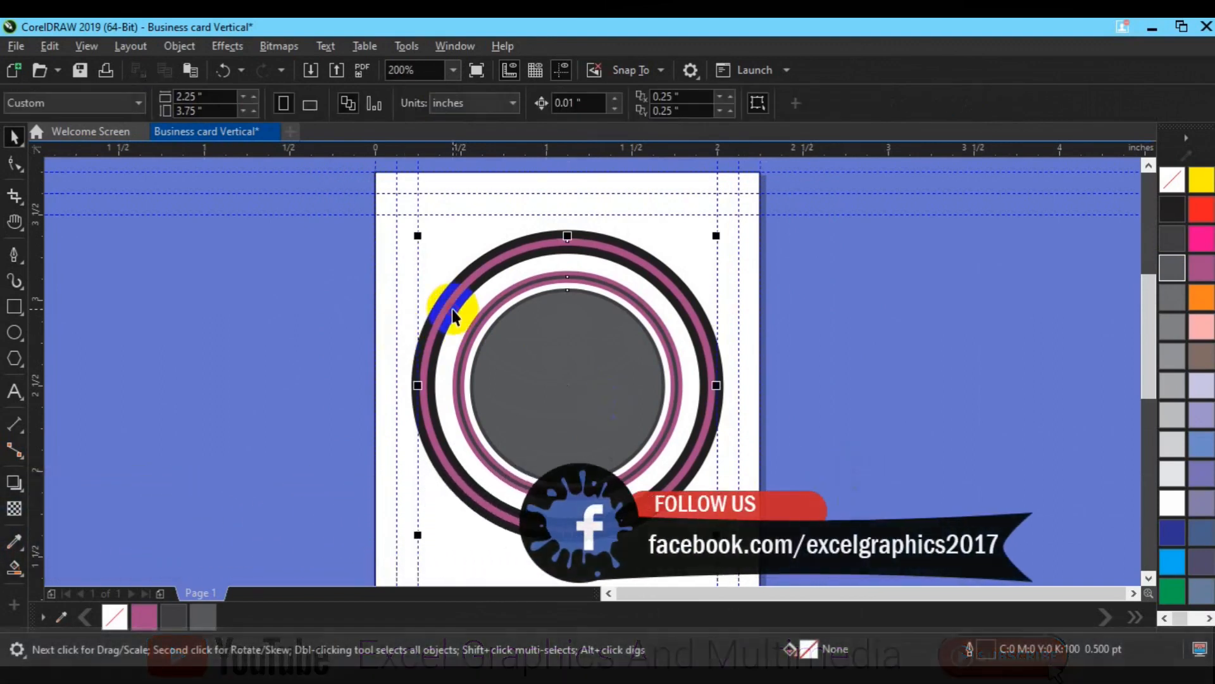
{"action": "left_click", "coordinate": [709, 105]}
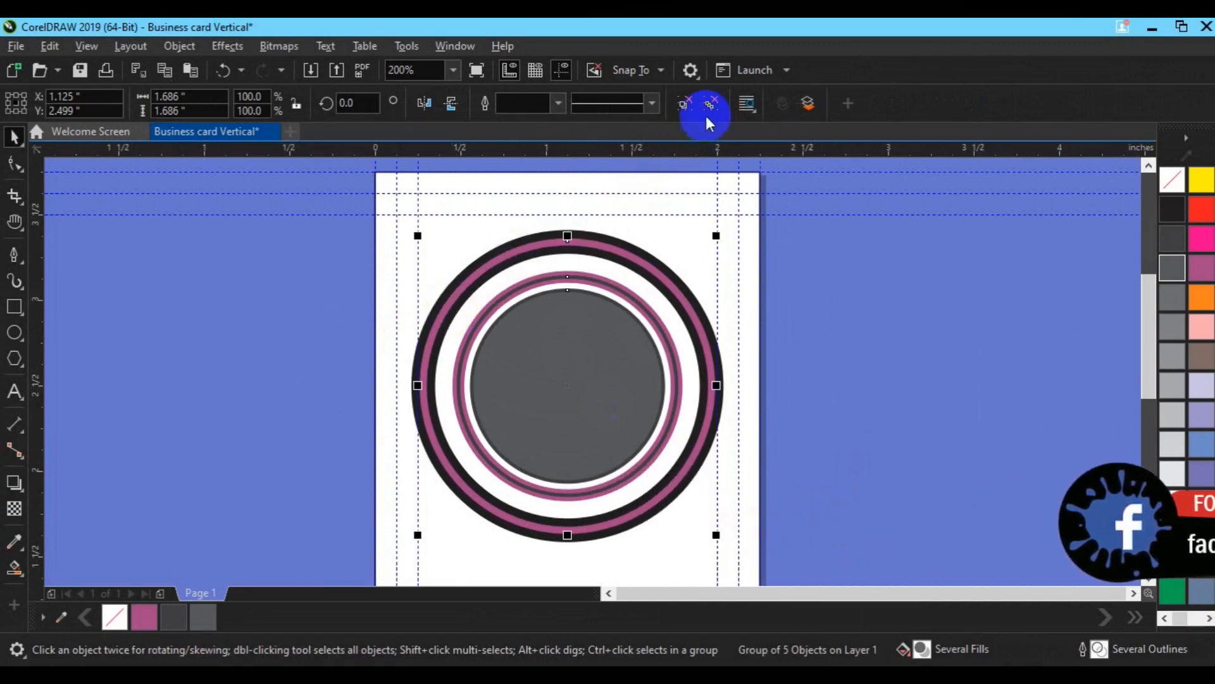
{"action": "left_click", "coordinate": [842, 277]}
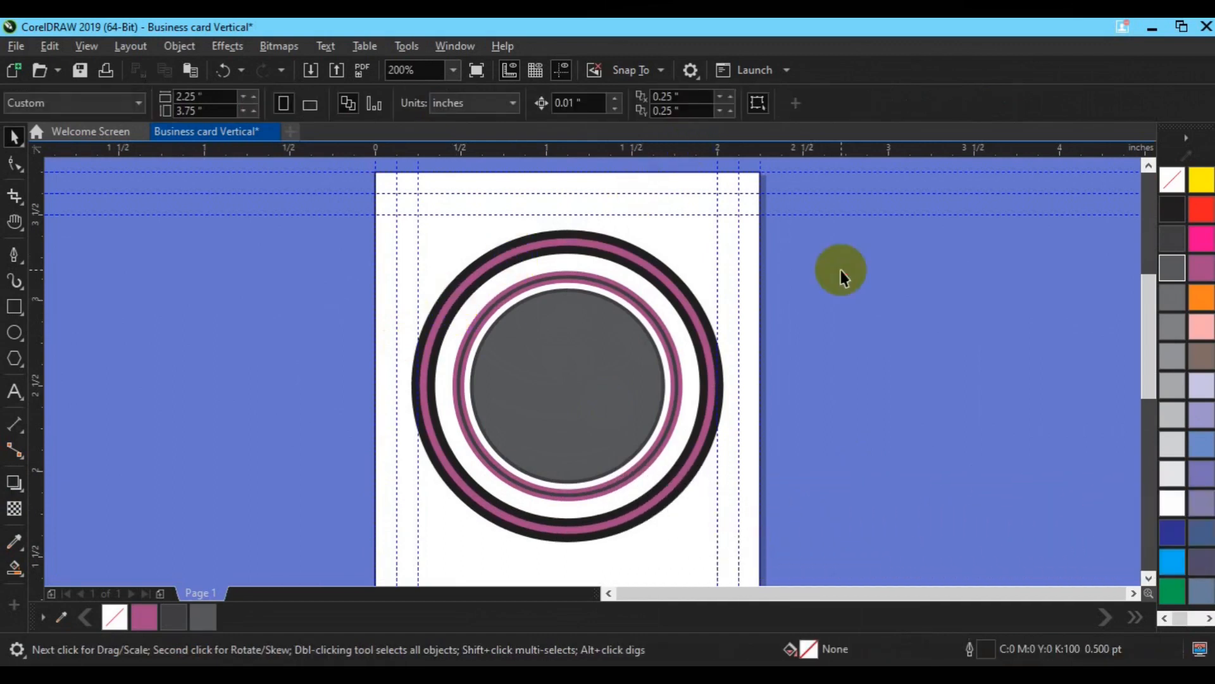
{"action": "left_click", "coordinate": [720, 386]}
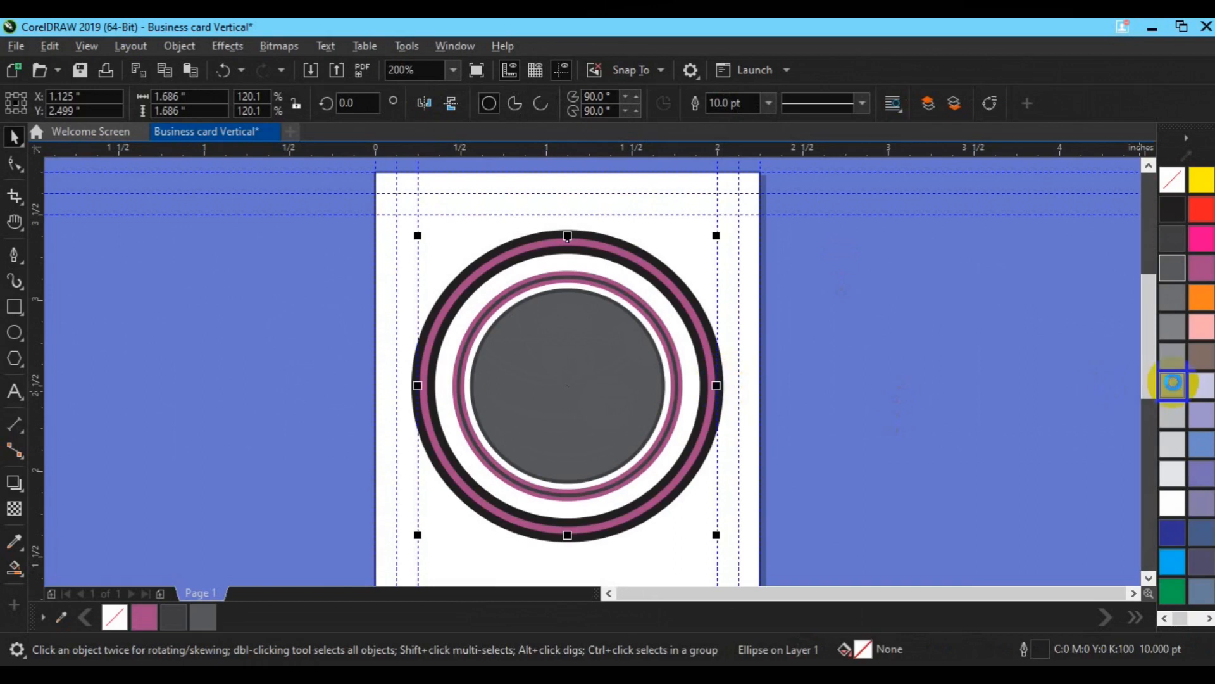
Step: Make the outer ring's outline light grey (40% black) and convert the outline to an object
{"action": "left_click", "coordinate": [1174, 382]}
{"action": "key", "text": "ctrl+z"}
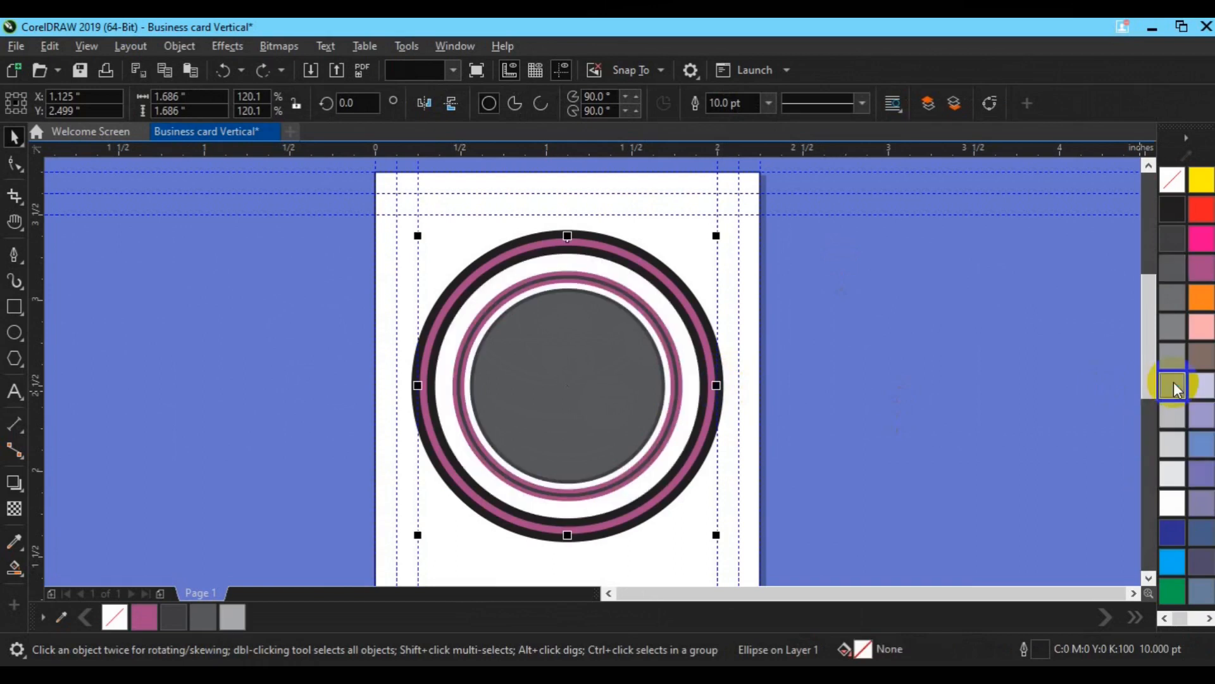
{"action": "right_click", "coordinate": [1173, 382]}
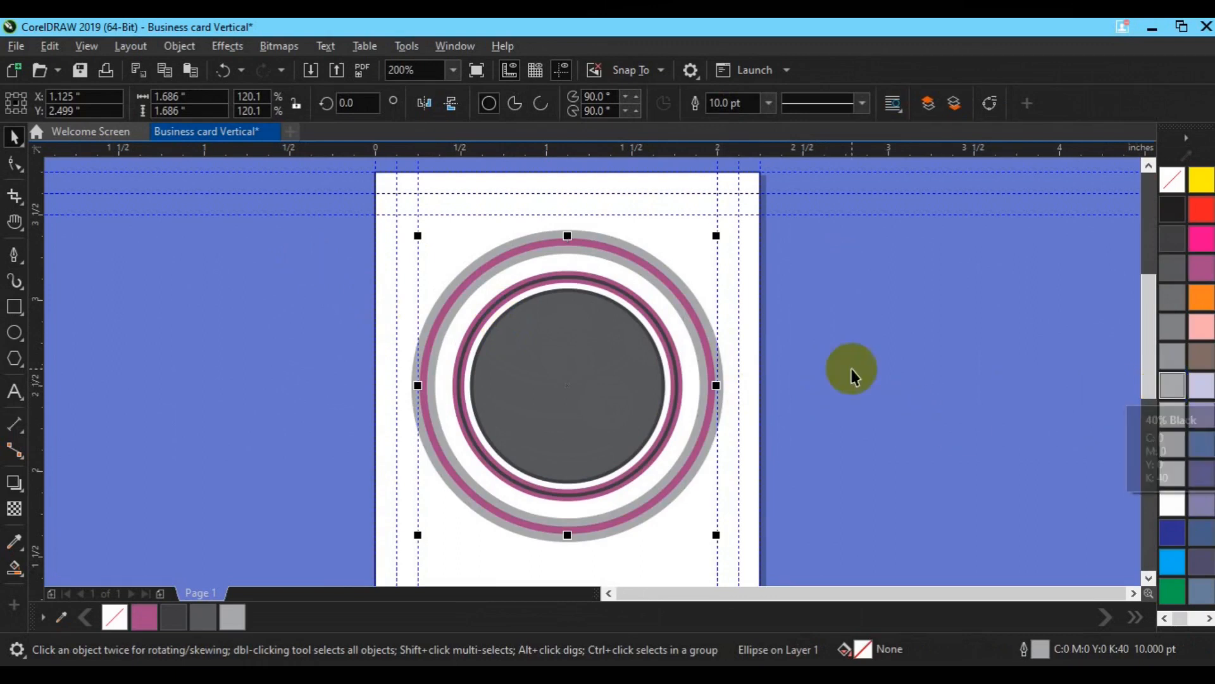
{"action": "left_click", "coordinate": [179, 46]}
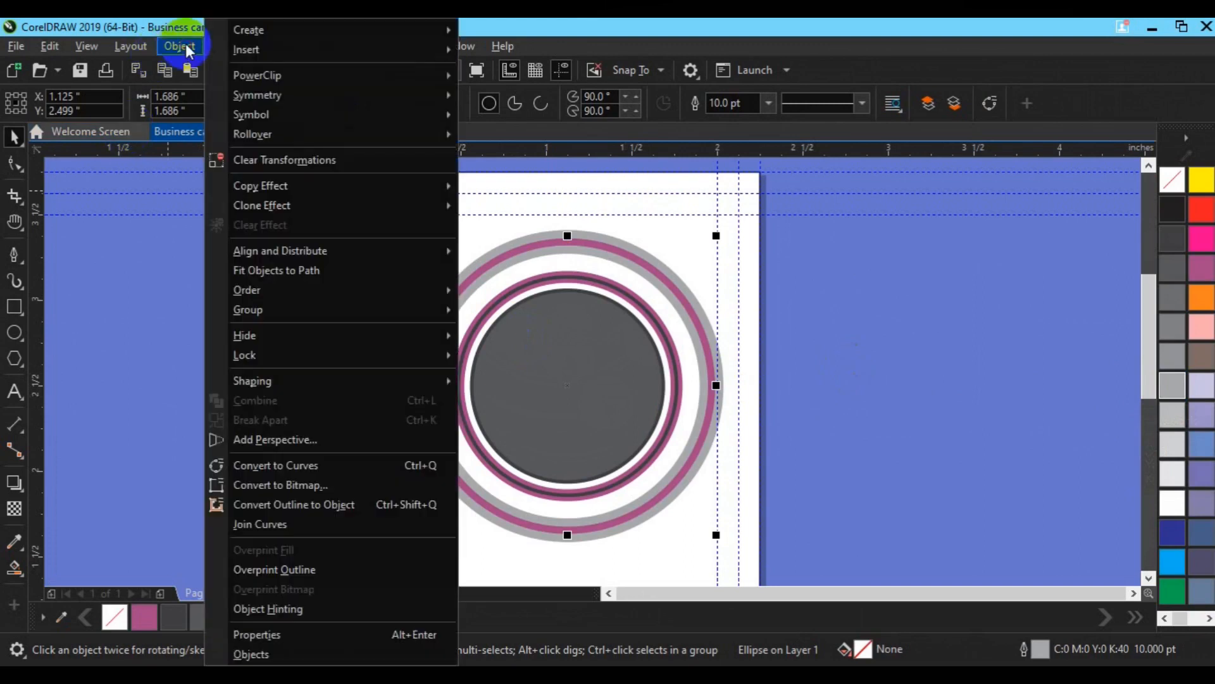
{"action": "left_click", "coordinate": [327, 504]}
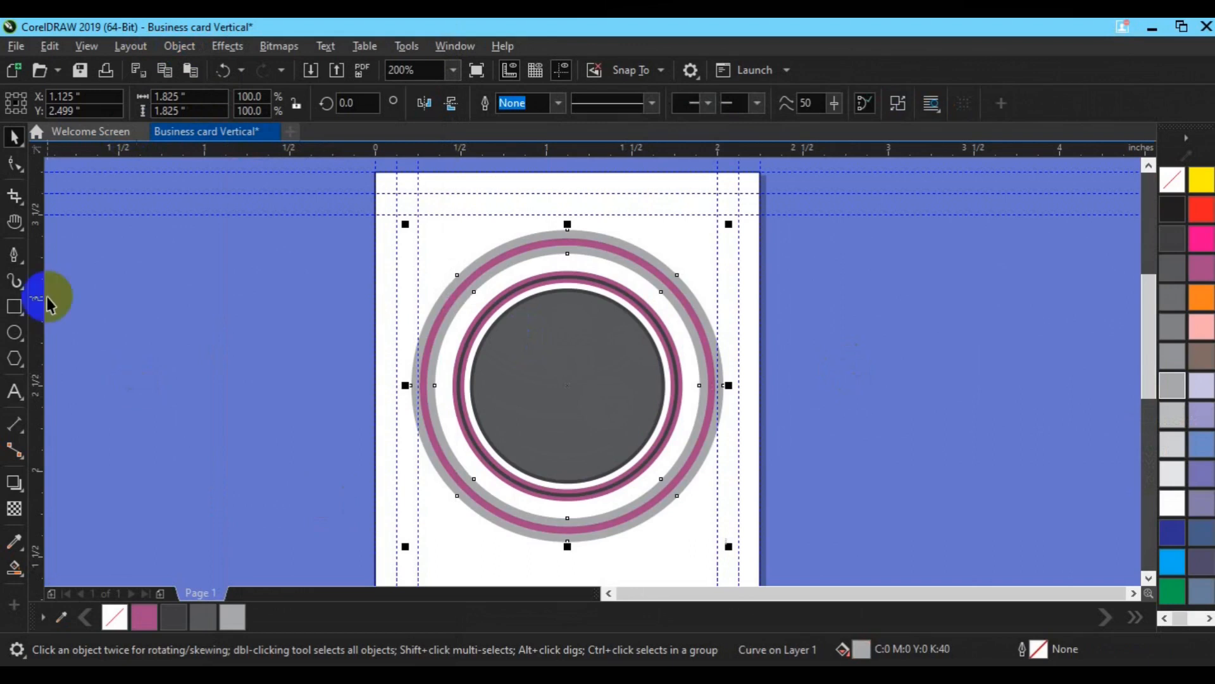
{"action": "left_click", "coordinate": [14, 306]}
{"action": "left_click_drag", "start_coordinate": [360, 202], "coordinate": [845, 319]}
{"action": "key", "text": "space"}
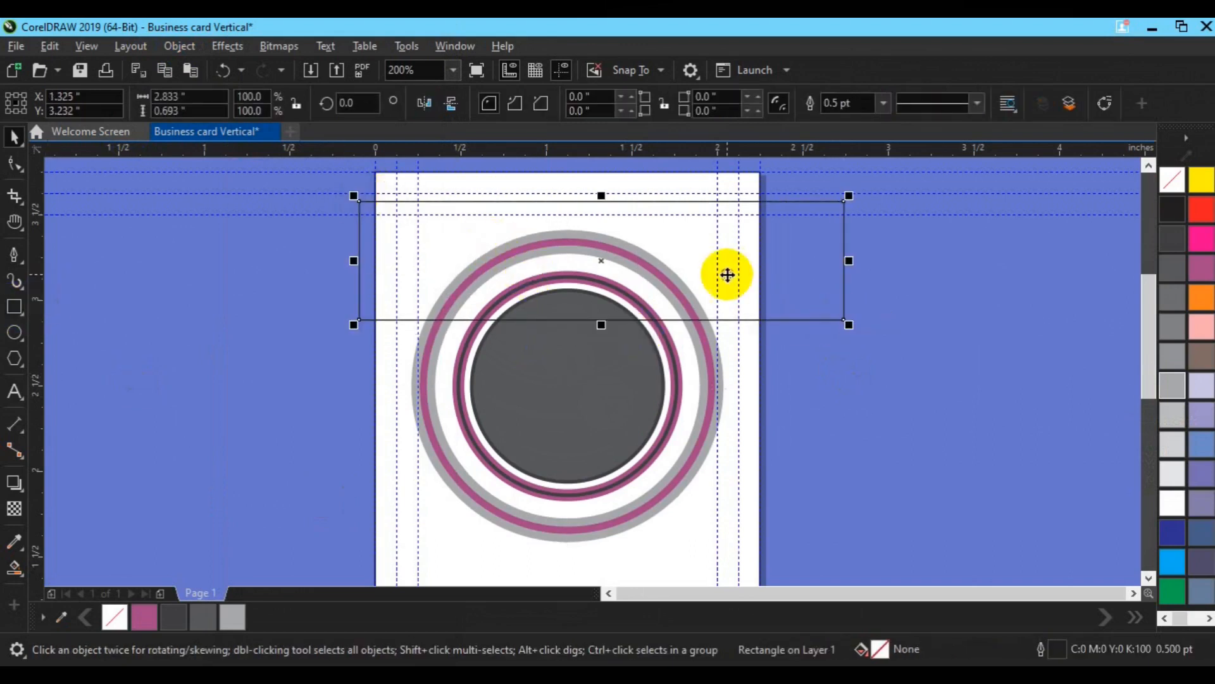
{"action": "left_click", "coordinate": [727, 275]}
{"action": "left_click", "coordinate": [342, 104]}
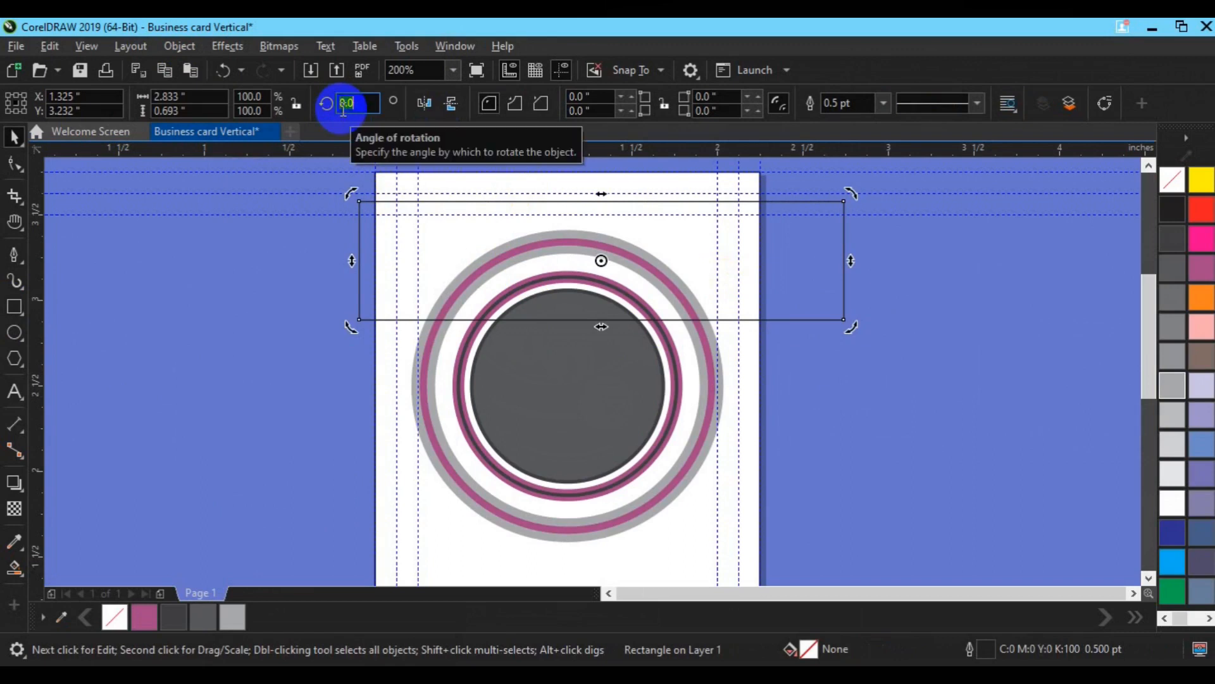
{"action": "key", "text": "Return"}
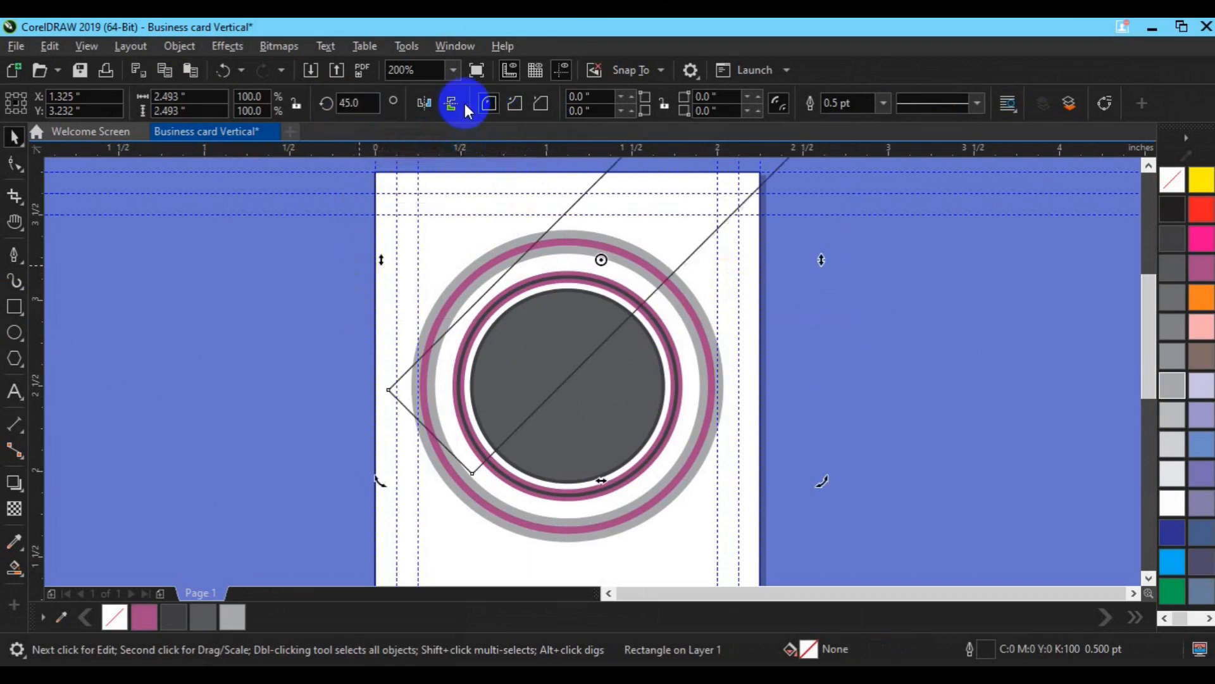
{"action": "left_click", "coordinate": [456, 103]}
{"action": "left_click", "coordinate": [902, 335]}
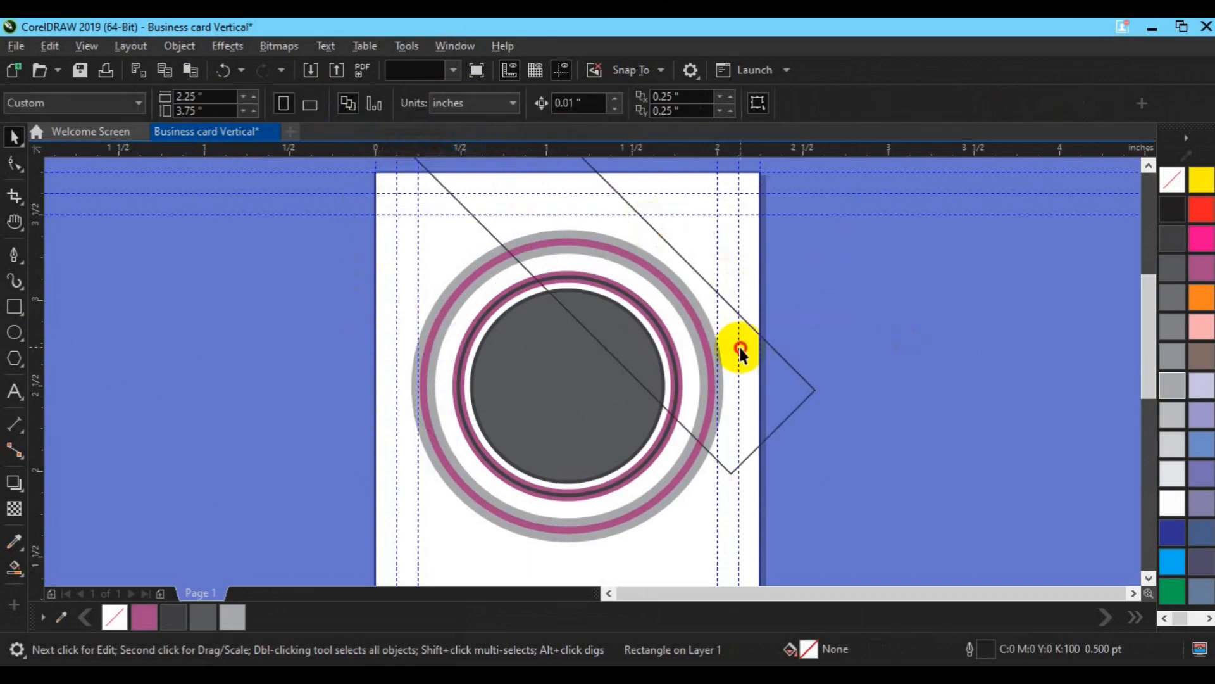
{"action": "left_click_drag", "start_coordinate": [739, 349], "coordinate": [676, 472]}
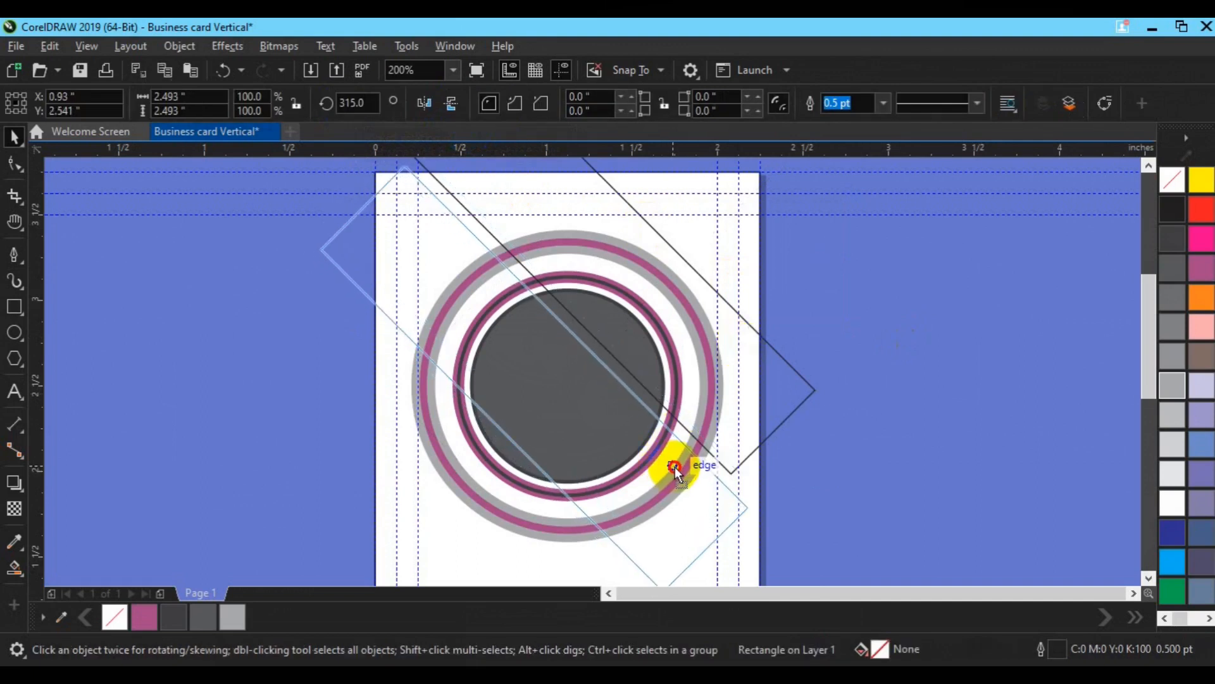
{"action": "left_click_drag", "start_coordinate": [674, 467], "coordinate": [673, 465]}
{"action": "key", "text": "Delete"}
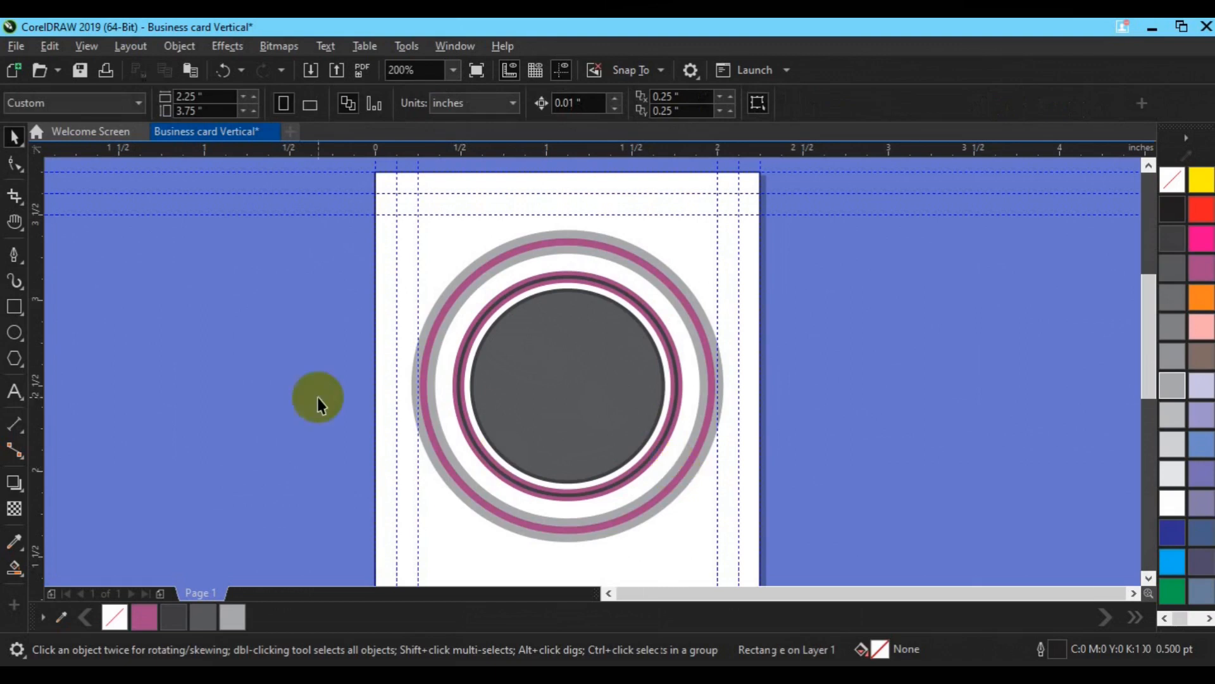
{"action": "left_click", "coordinate": [15, 298]}
{"action": "left_click", "coordinate": [15, 256]}
{"action": "left_click", "coordinate": [101, 266]}
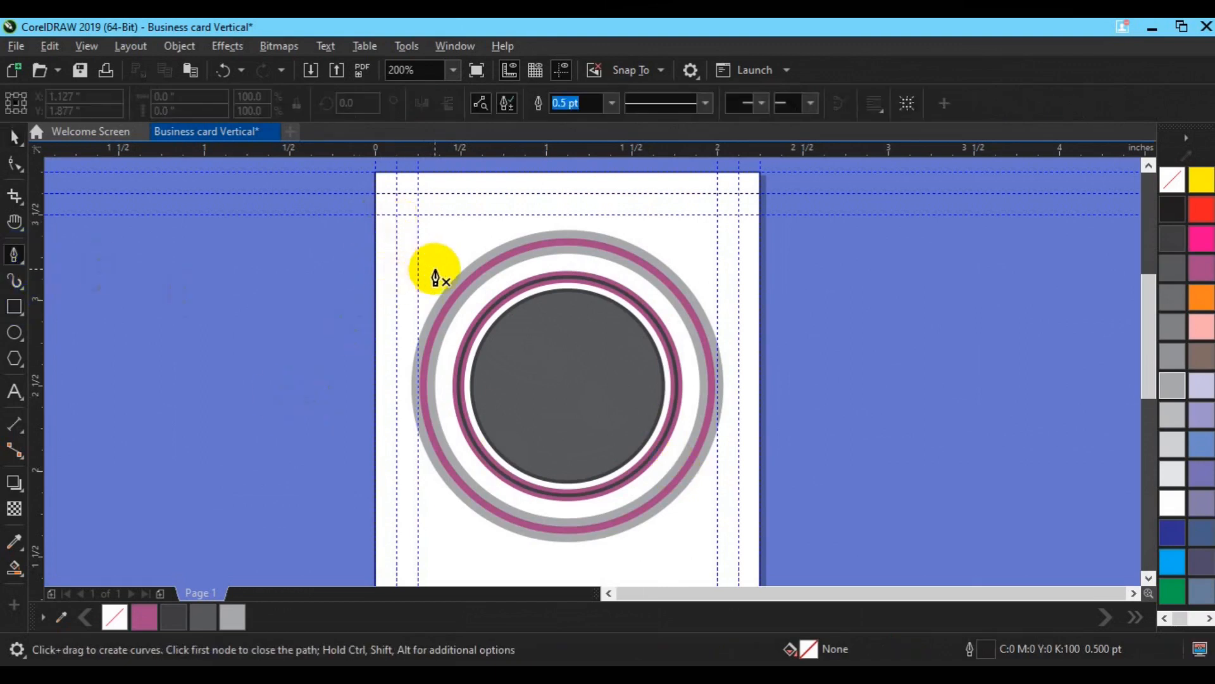
Step: Draw a four-sided cutting shape over the outer ring's upper-left section
{"action": "left_click", "coordinate": [409, 307]}
{"action": "left_click", "coordinate": [524, 337]}
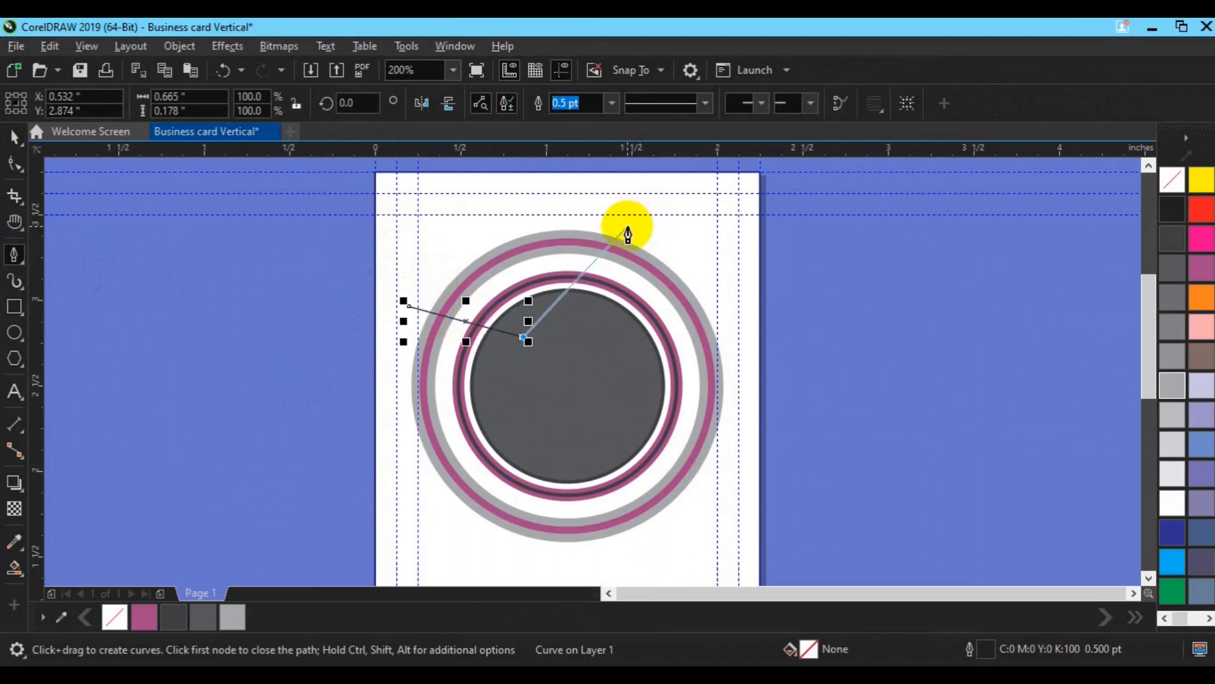
{"action": "left_click", "coordinate": [627, 226]}
{"action": "left_click", "coordinate": [448, 214]}
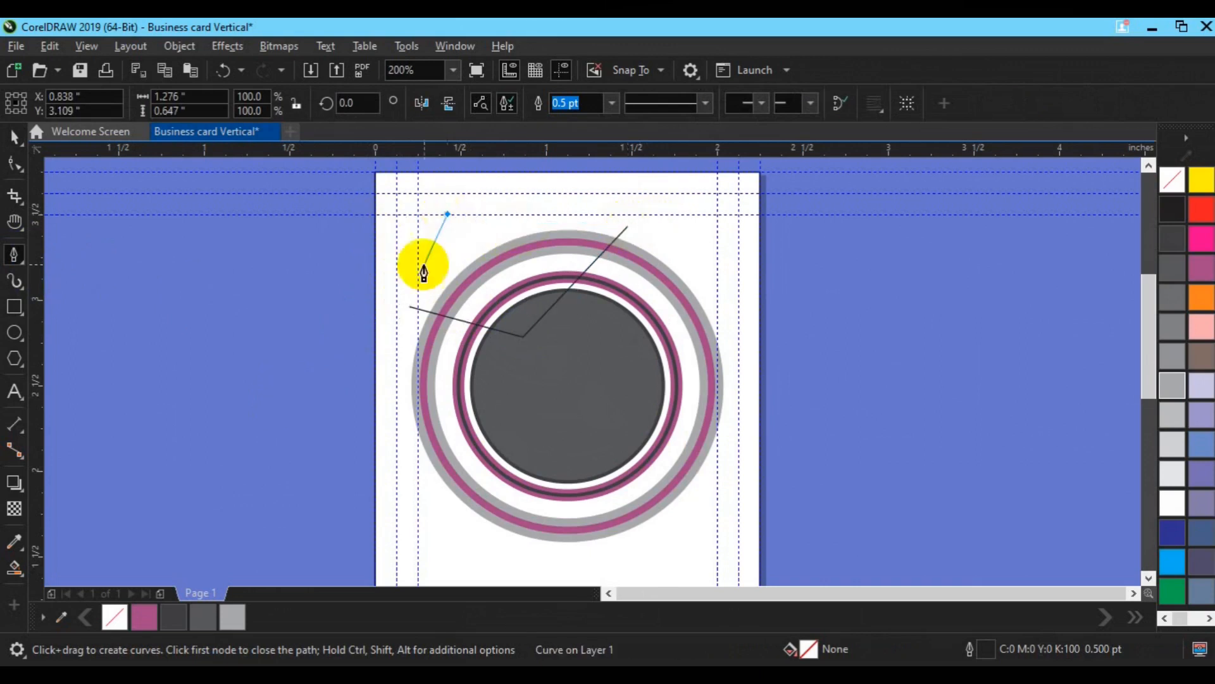
{"action": "left_click", "coordinate": [410, 307]}
Step: Trim that area from the outer grey ring and delete the cutting shape
{"action": "key", "text": "space"}
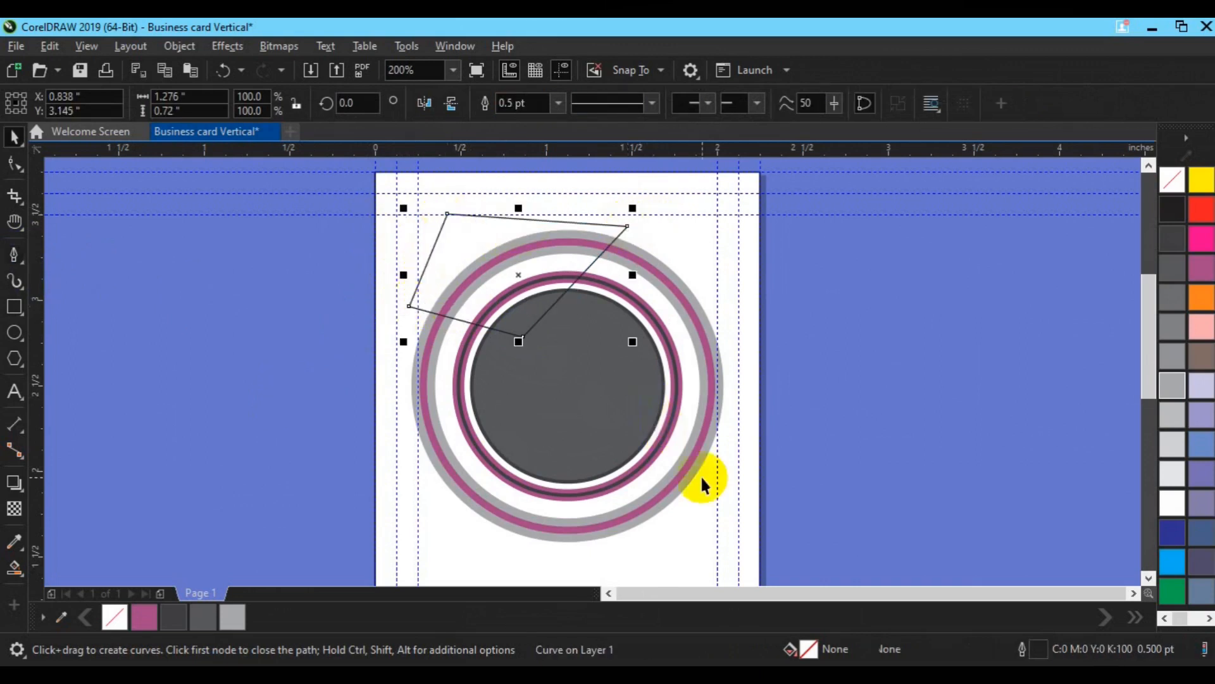
{"action": "left_click", "coordinate": [685, 483], "text": "shift"}
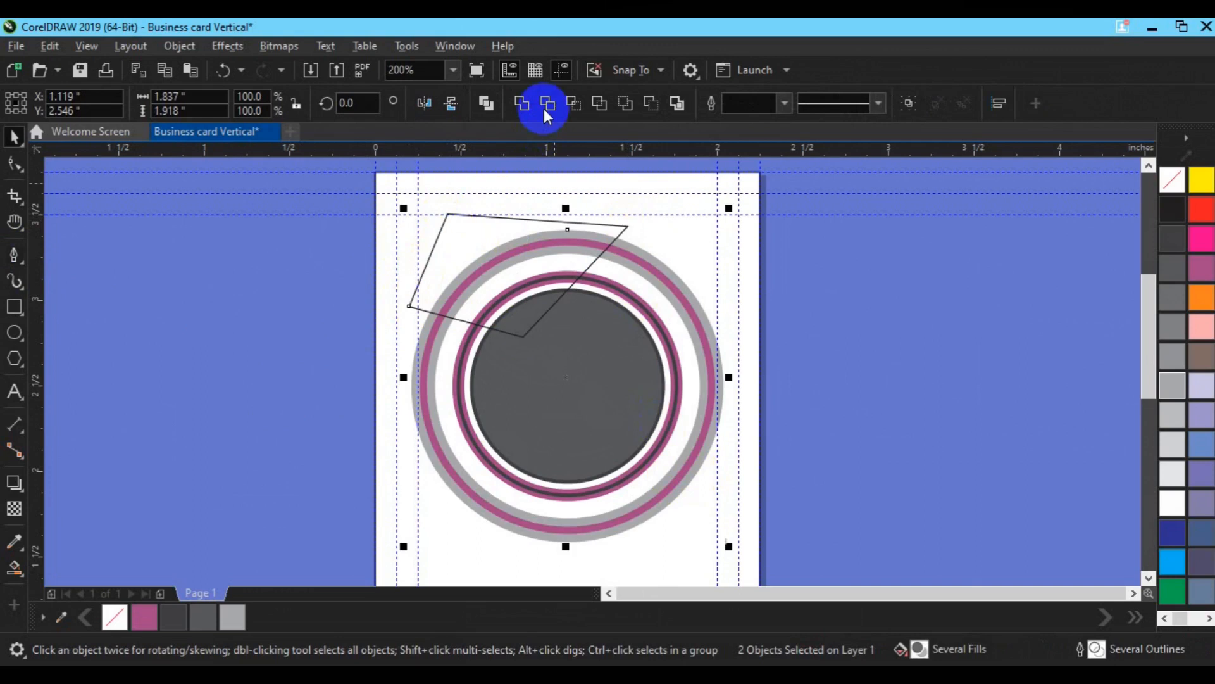
{"action": "left_click", "coordinate": [544, 106]}
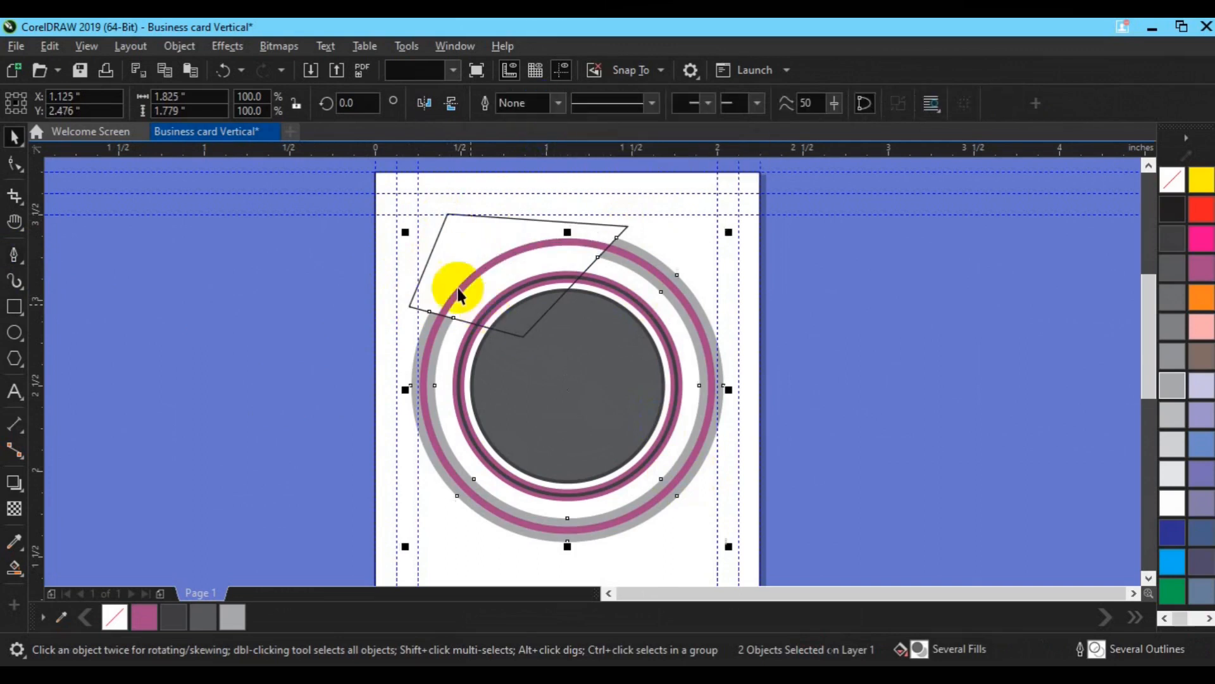
{"action": "left_click", "coordinate": [443, 270]}
{"action": "key", "text": "Delete"}
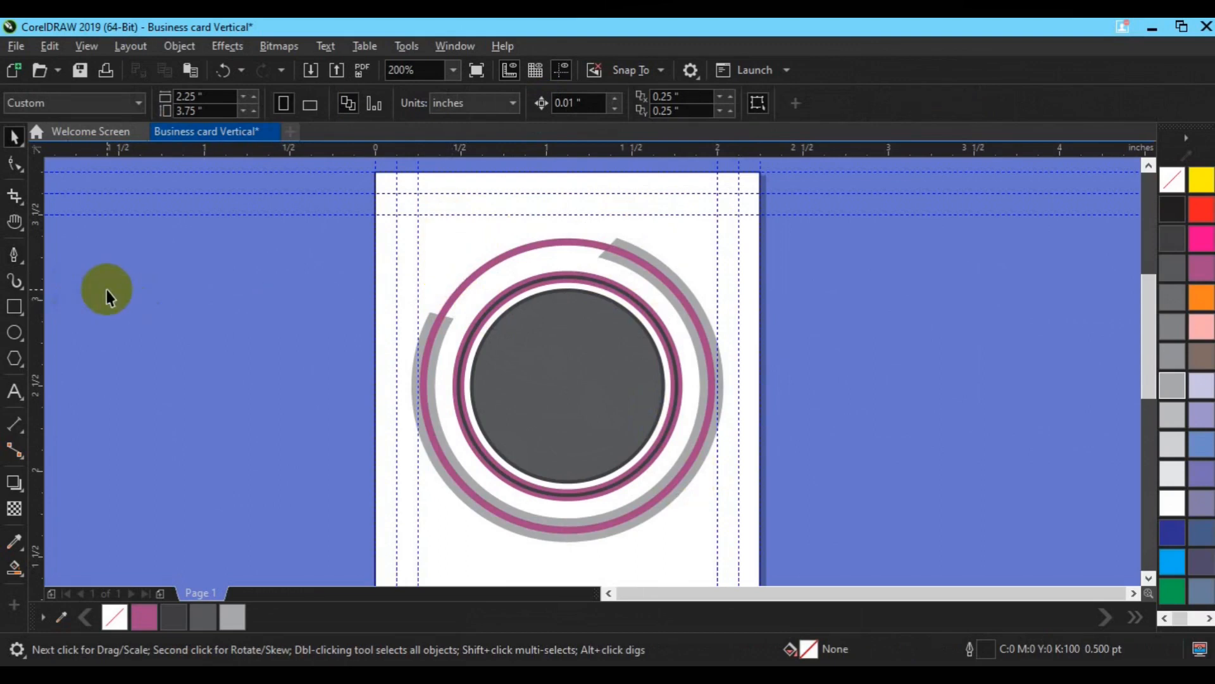
{"action": "left_click", "coordinate": [28, 280]}
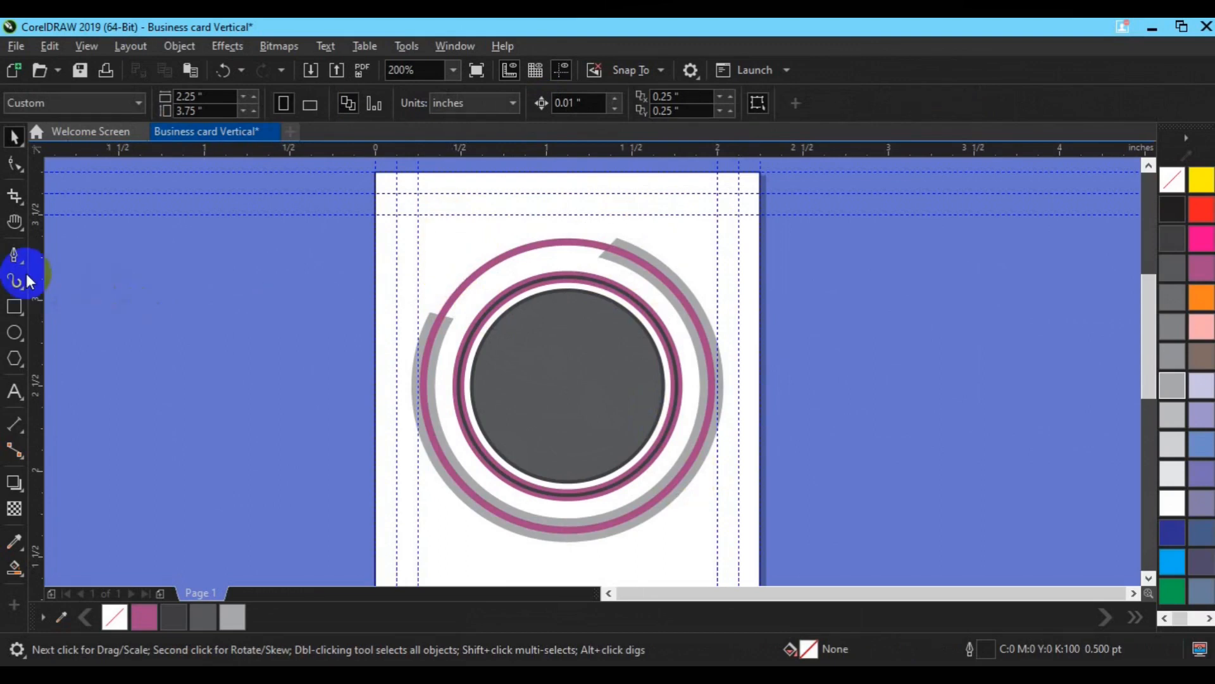
Step: Undo the upper-left cut, try a 45°-rotated mirrored rectangle as a cutter, then discard it
{"action": "key", "text": "ctrl+z"}
{"action": "left_click", "coordinate": [458, 231]}
{"action": "key", "text": "Delete"}
{"action": "left_click", "coordinate": [14, 307]}
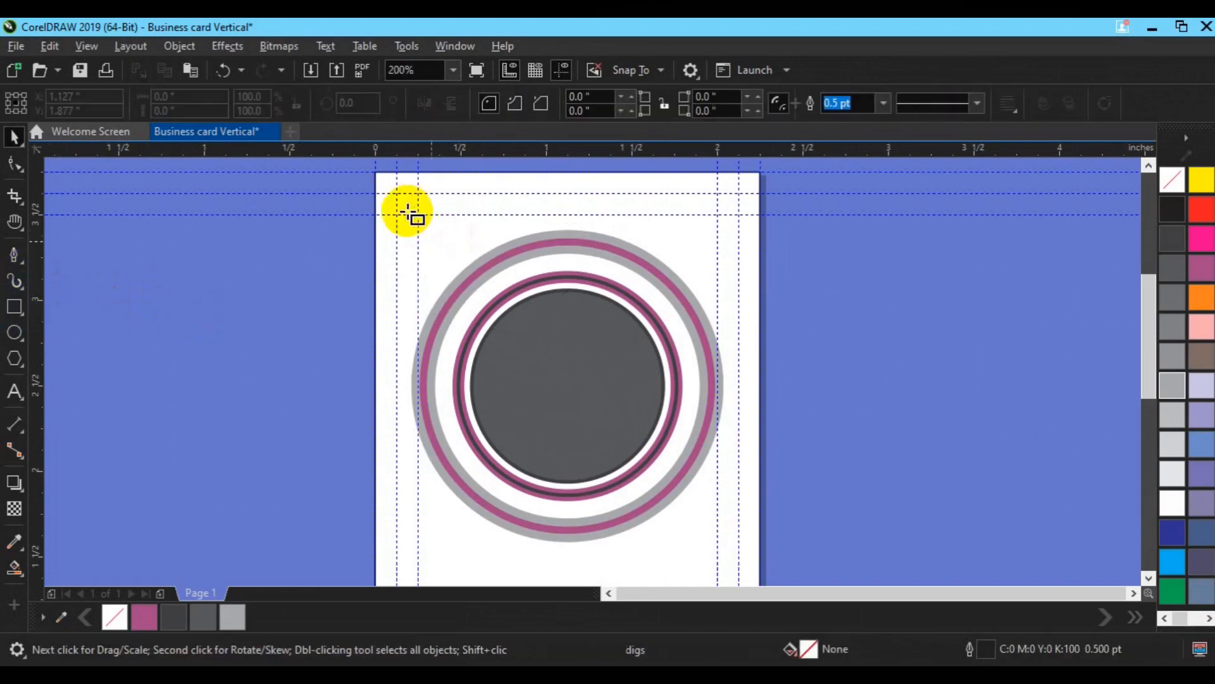
{"action": "left_click_drag", "start_coordinate": [304, 262], "coordinate": [675, 393]}
{"action": "left_click", "coordinate": [491, 328]}
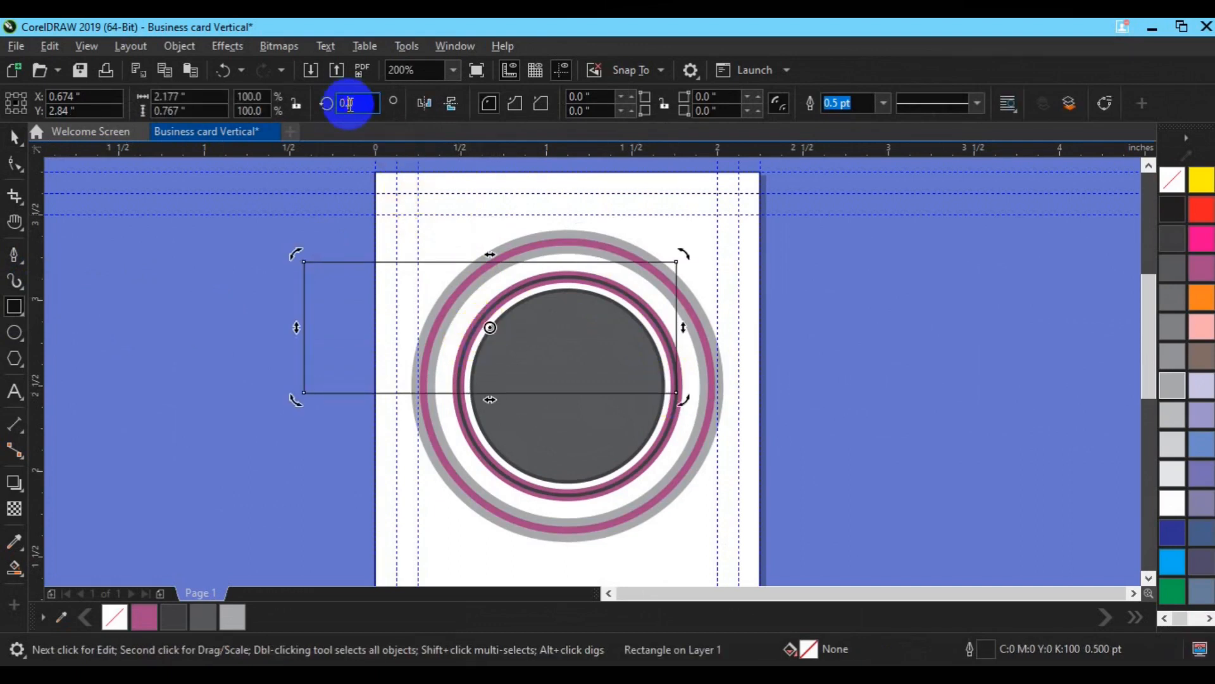
{"action": "double_click", "coordinate": [350, 104]}
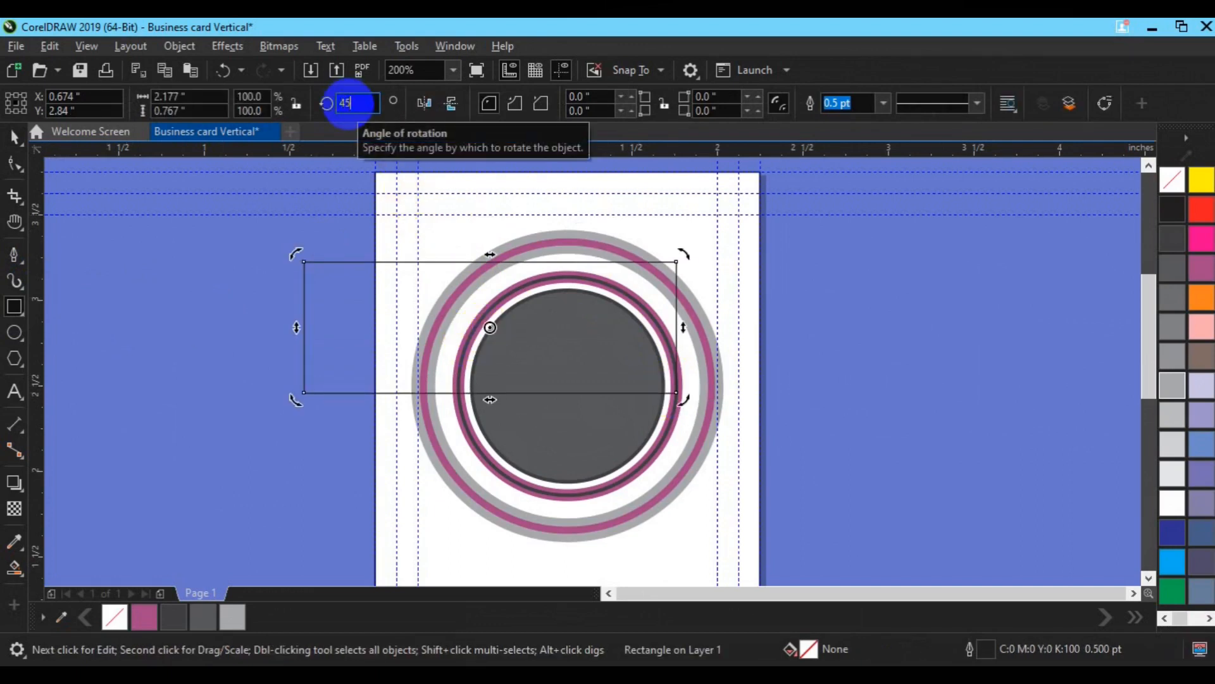
{"action": "type", "text": "45"}
{"action": "key", "text": "Return"}
{"action": "left_click", "coordinate": [455, 104]}
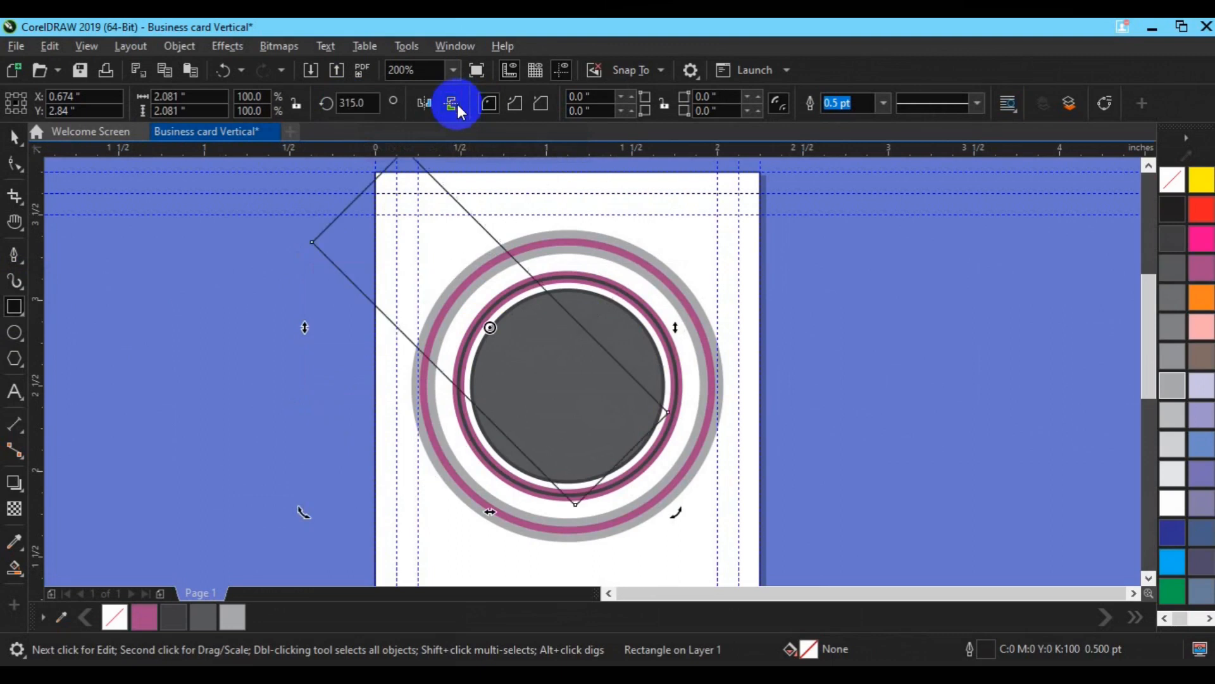
{"action": "key", "text": "Delete"}
Step: Draw a wide horizontal band and centre it across the circle
{"action": "left_click", "coordinate": [14, 306]}
{"action": "mouse_move", "coordinate": [342, 355]}
{"action": "left_mouse_down"}
{"action": "mouse_move", "coordinate": [751, 424]}
{"action": "mouse_move", "coordinate": [788, 472]}
{"action": "left_mouse_up"}
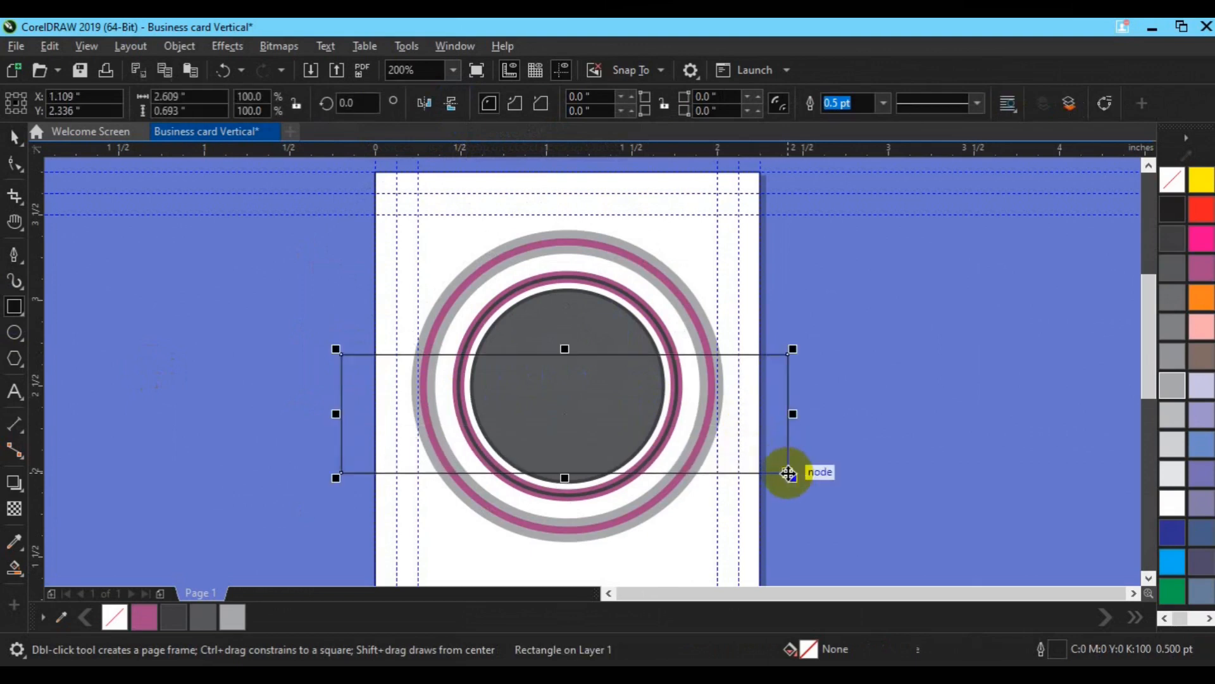
{"action": "key", "text": "space"}
{"action": "key", "text": "p"}
{"action": "left_click_drag", "start_coordinate": [579, 512], "coordinate": [576, 390]}
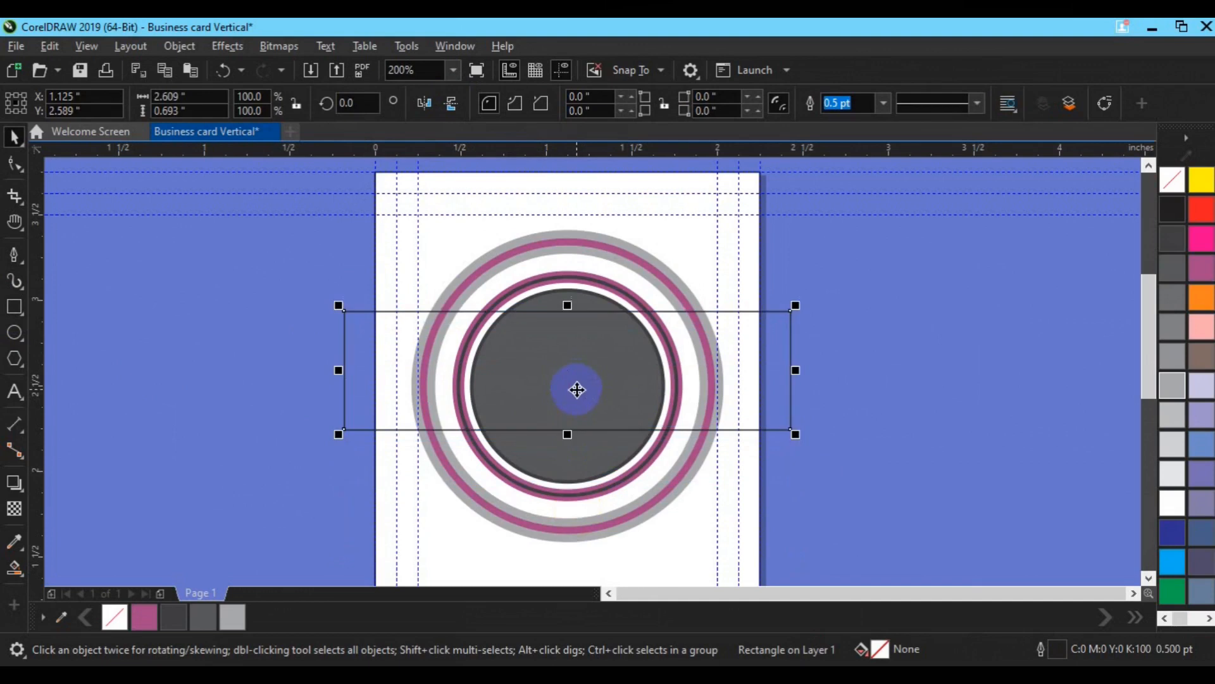
Step: Trim the band from the outer grey ring, leaving top and bottom arcs, and delete the band
{"action": "left_click", "coordinate": [620, 245], "text": "shift"}
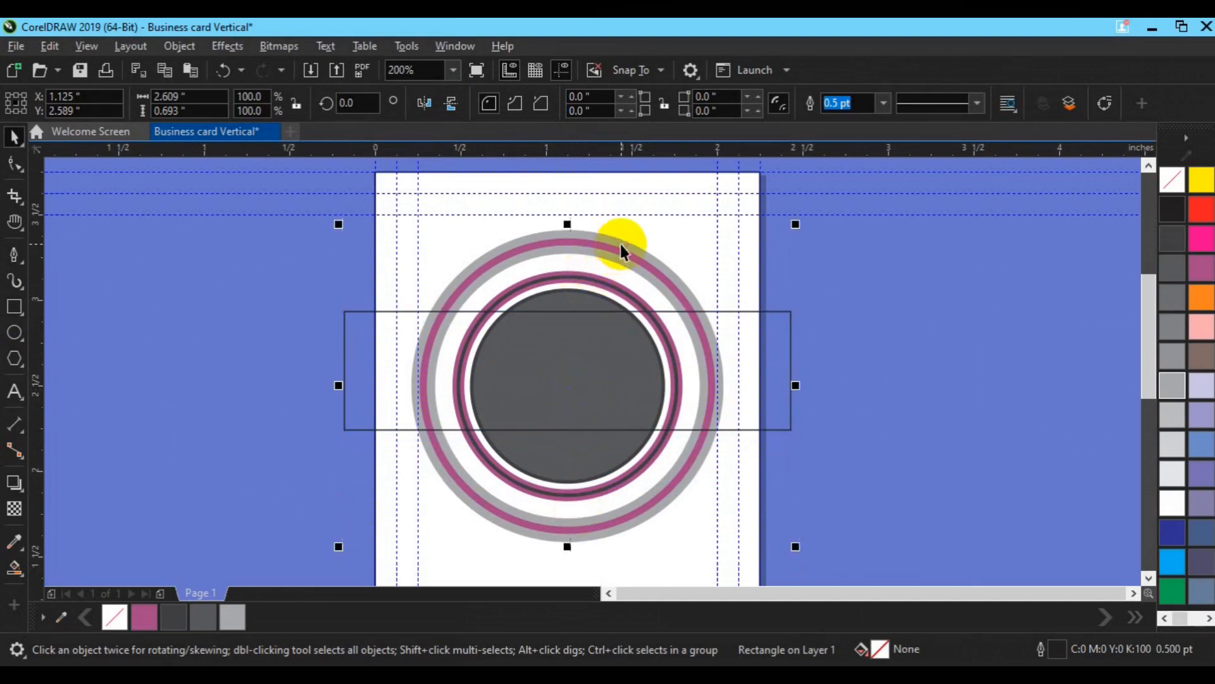
{"action": "left_click", "coordinate": [548, 104]}
{"action": "left_click", "coordinate": [782, 412]}
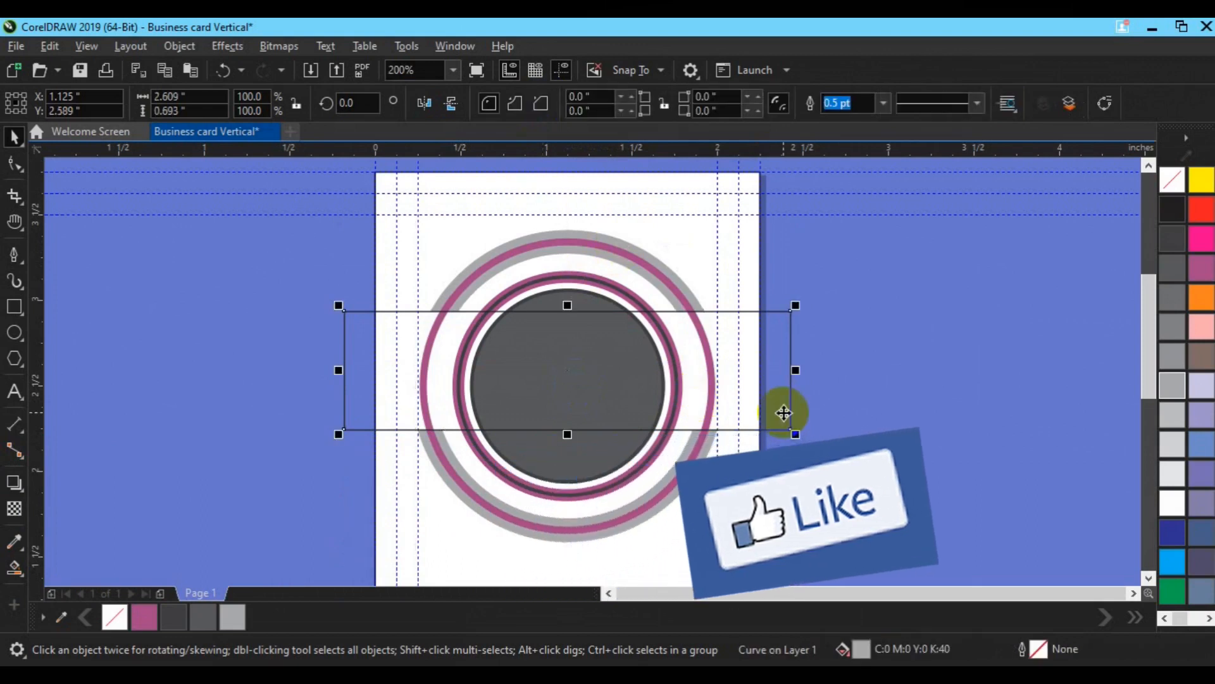
{"action": "key", "text": "Delete"}
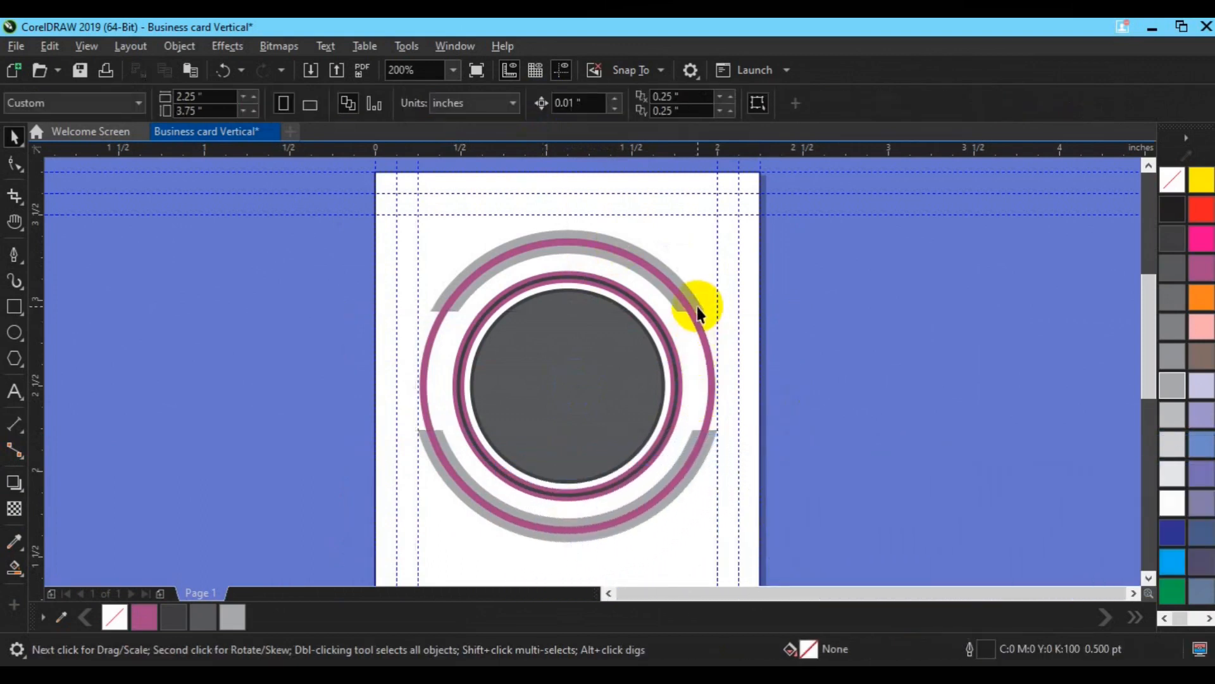
{"action": "left_click", "coordinate": [697, 308]}
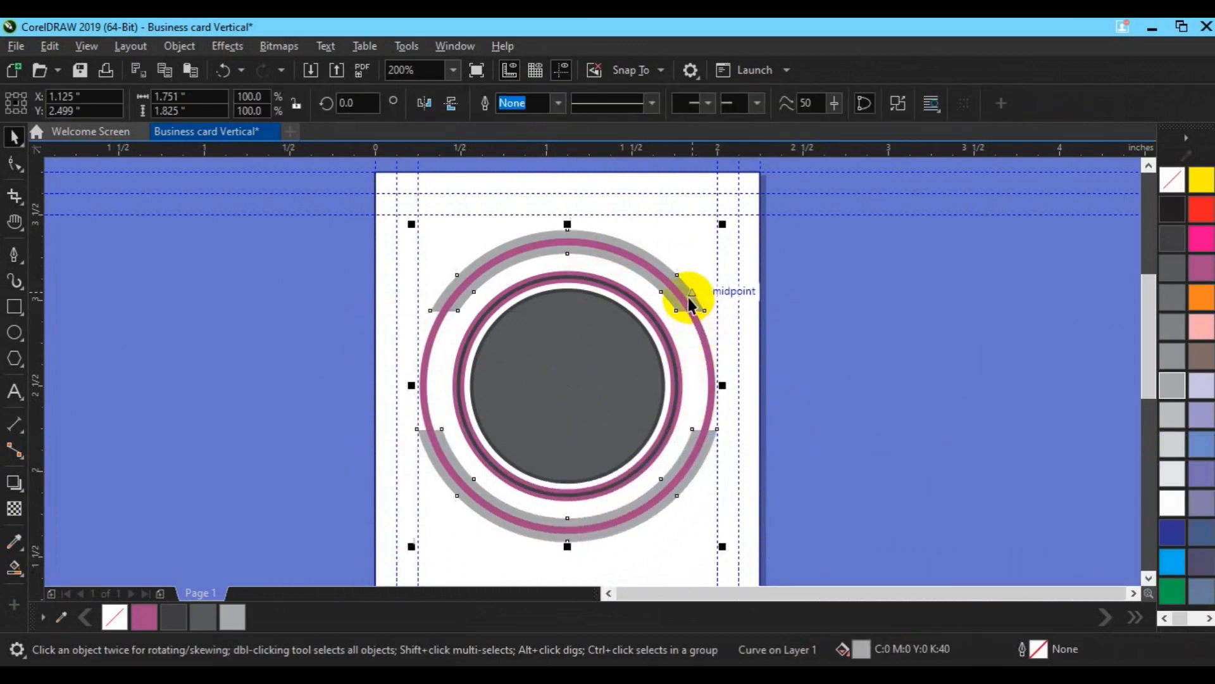
Step: Rotate the trimmed grey ring to about 320°
{"action": "left_click", "coordinate": [569, 253]}
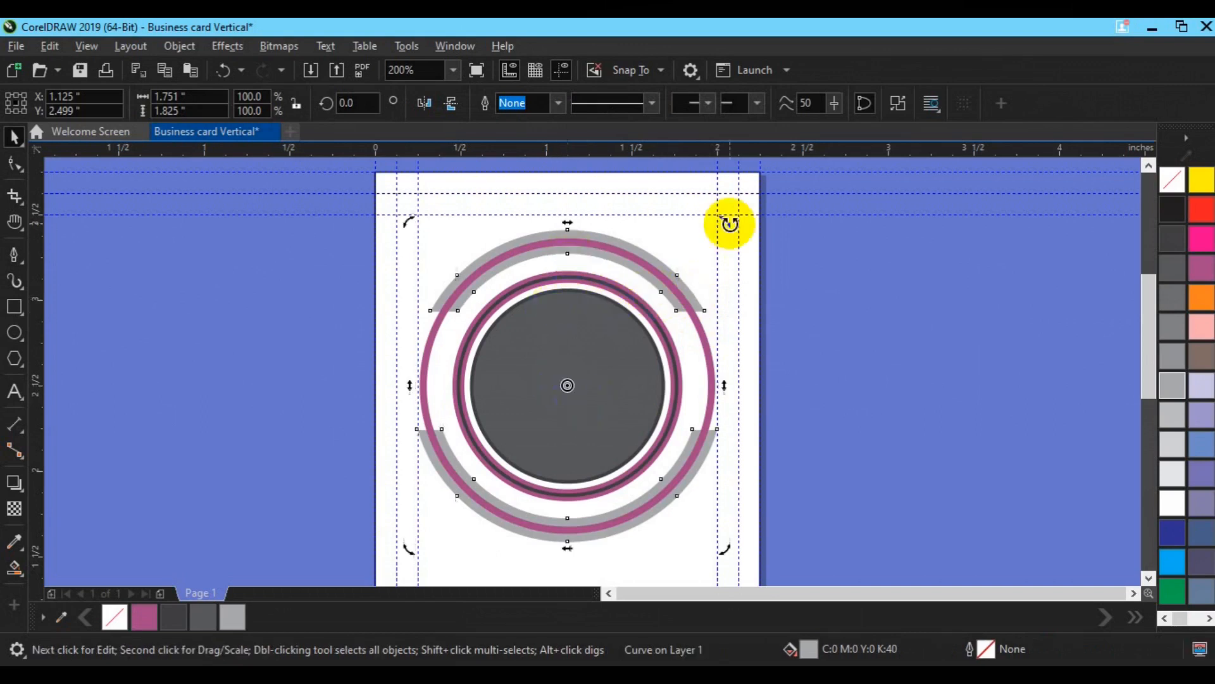
{"action": "left_click_drag", "start_coordinate": [725, 217], "coordinate": [796, 352]}
{"action": "left_click_drag", "start_coordinate": [730, 219], "coordinate": [738, 228]}
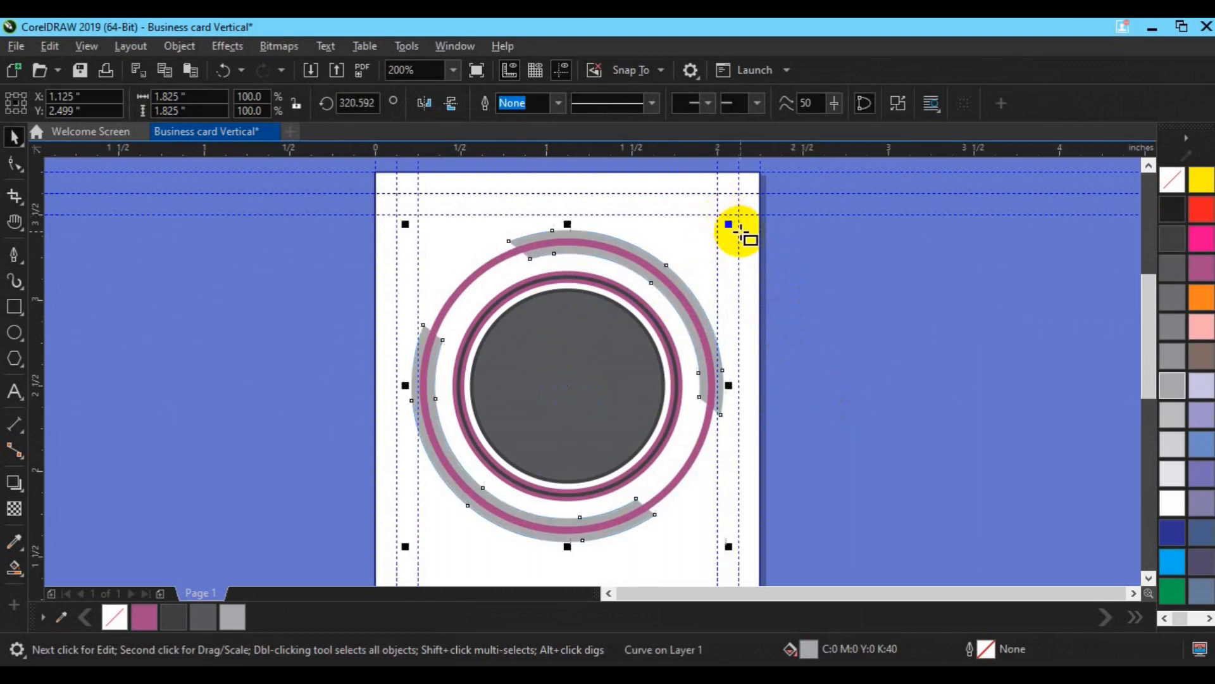
{"action": "left_click", "coordinate": [793, 282]}
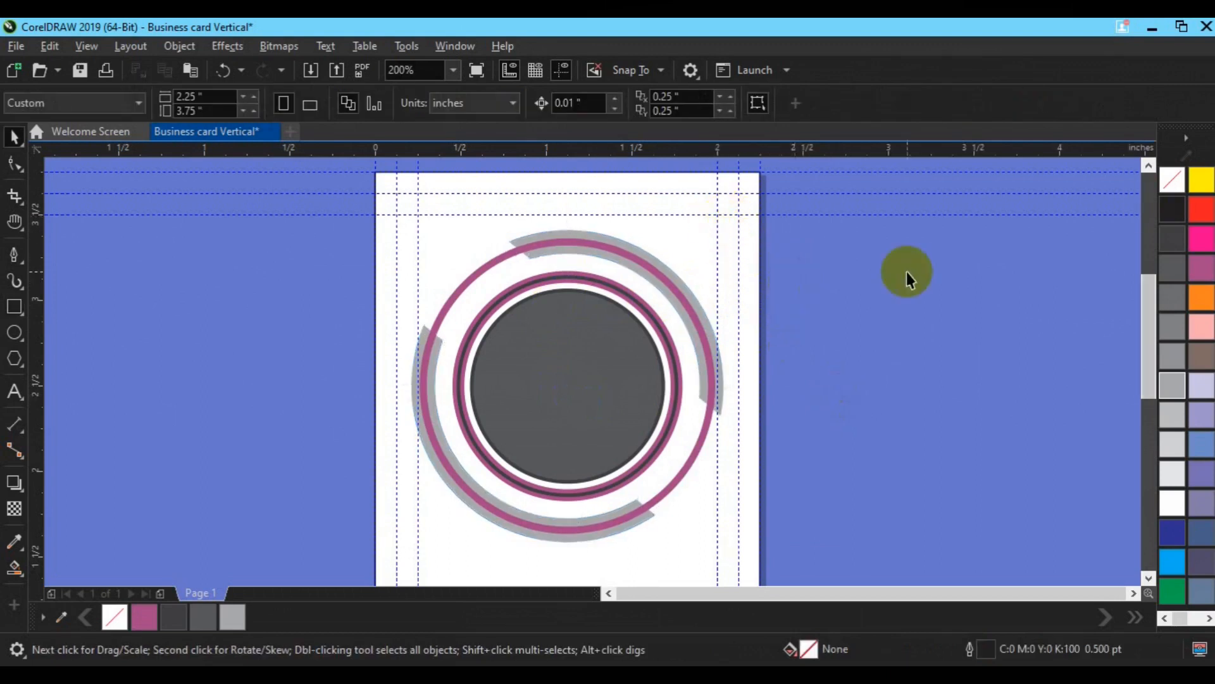
Step: Draw a vertical line from the ring's top to its bottom and make it 1.5 pt thick
{"action": "left_click", "coordinate": [15, 256]}
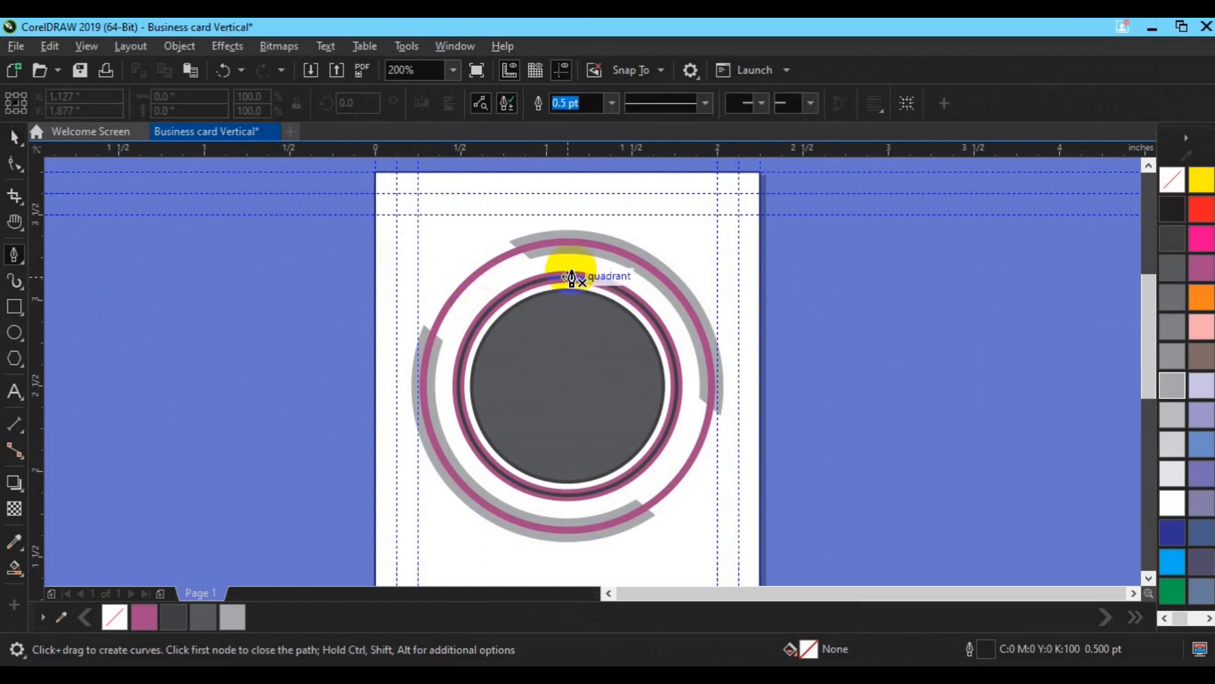
{"action": "left_click", "coordinate": [569, 277]}
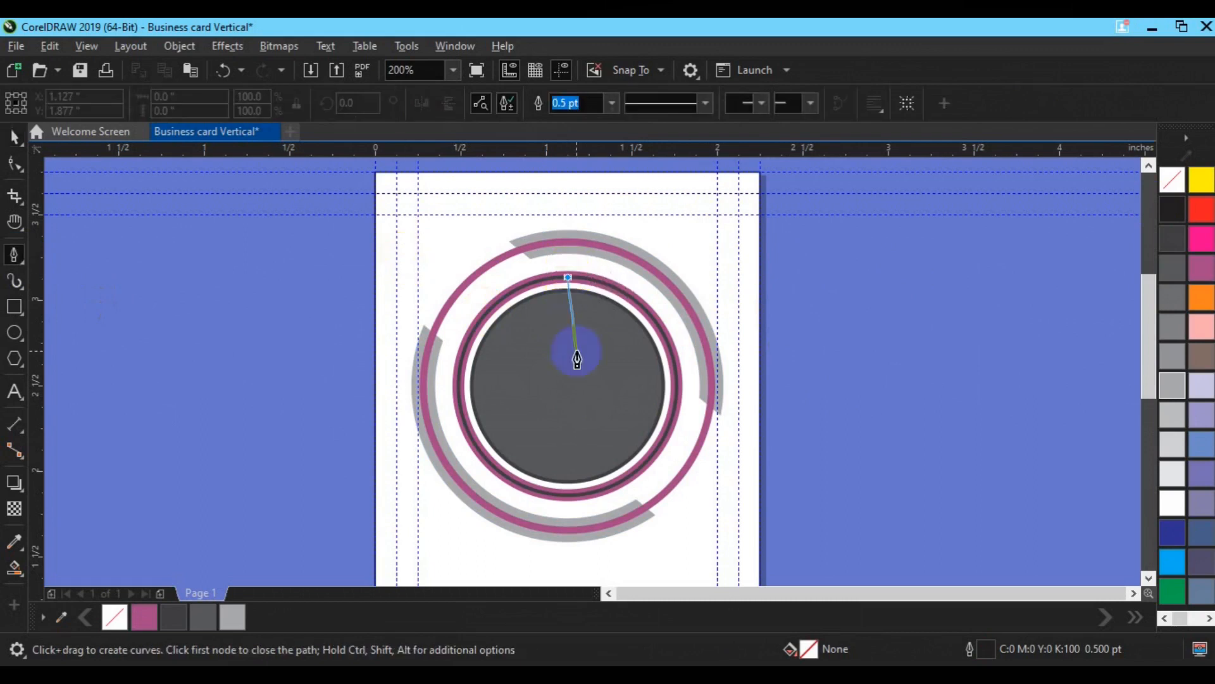
{"action": "double_click", "coordinate": [568, 494]}
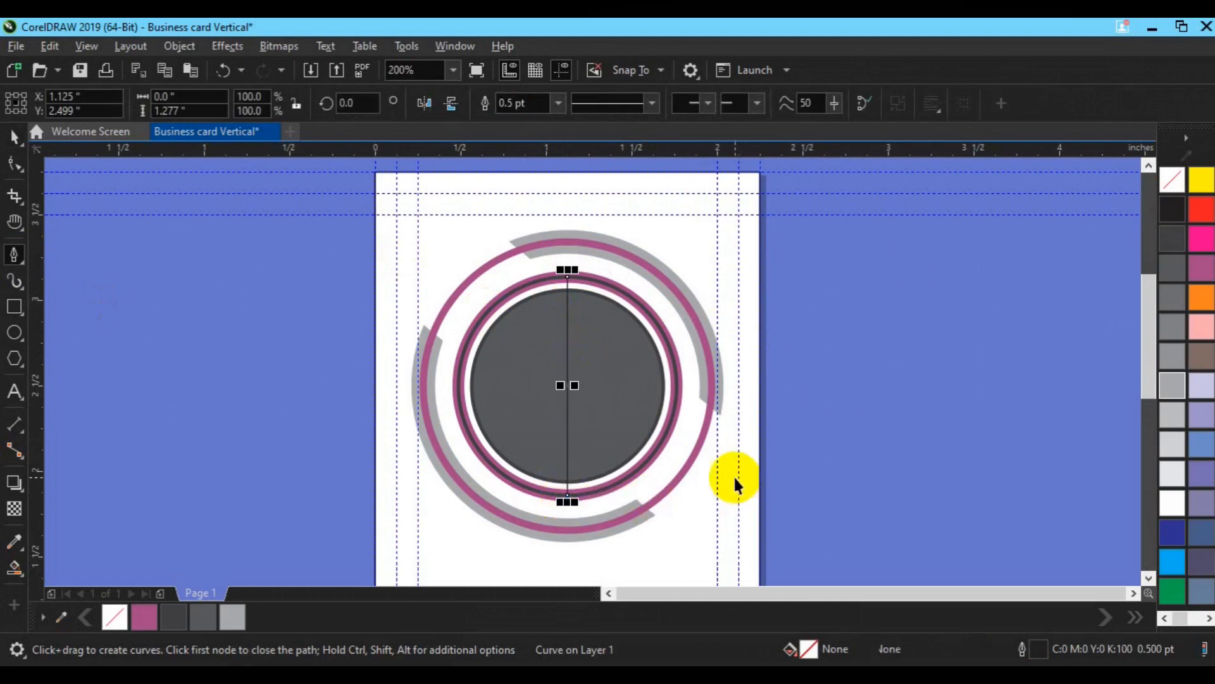
{"action": "key", "text": "space"}
{"action": "left_click", "coordinate": [554, 105]}
{"action": "left_click", "coordinate": [539, 188]}
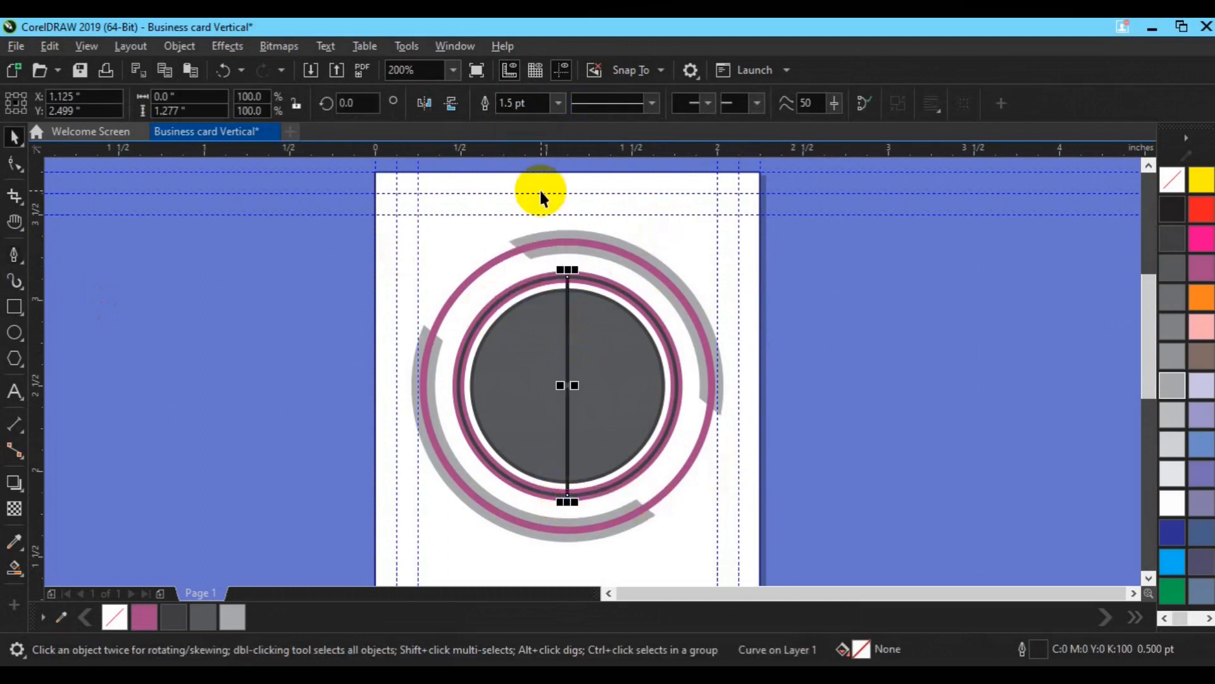
Step: Rotate a copy of the vertical line 90° so it crosses the inner circle horizontally
{"action": "left_click", "coordinate": [759, 329], "text": "shift"}
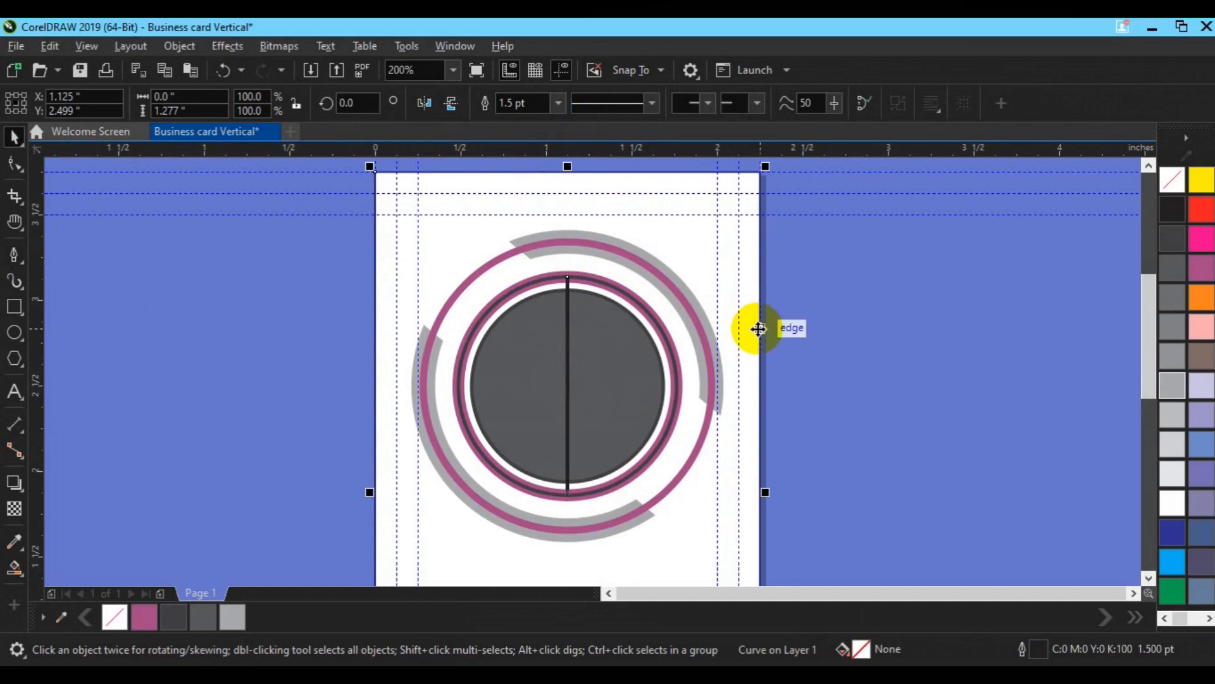
{"action": "left_click", "coordinate": [893, 385]}
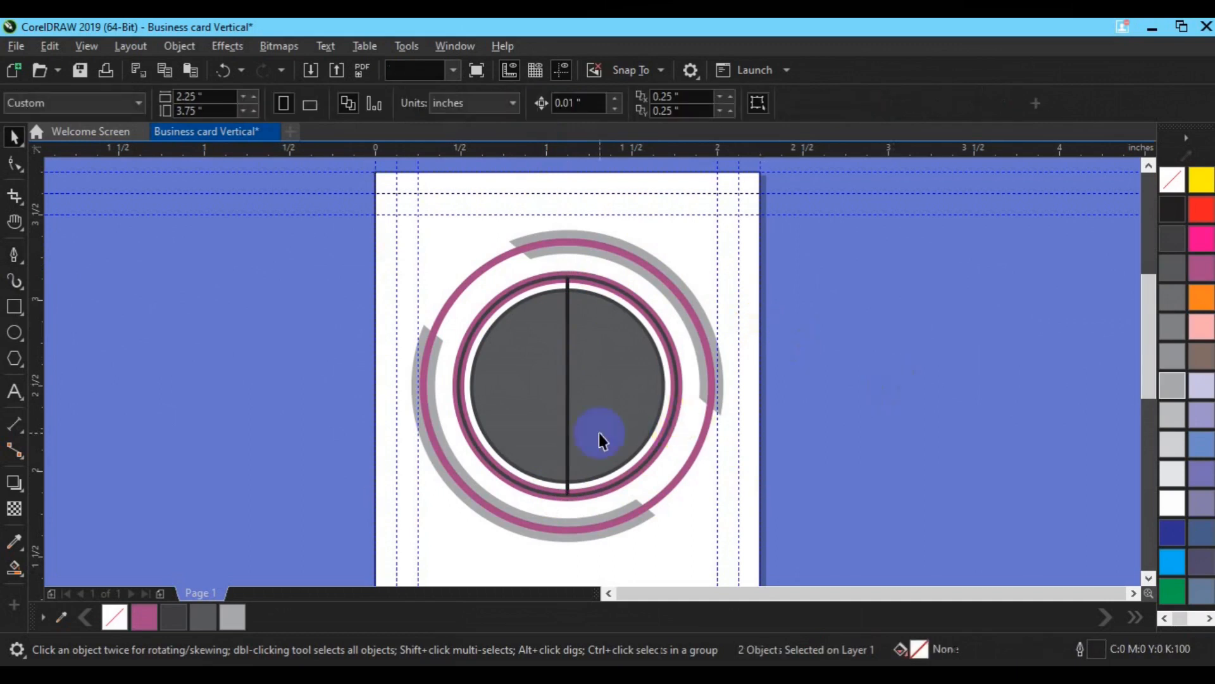
{"action": "left_click", "coordinate": [571, 454]}
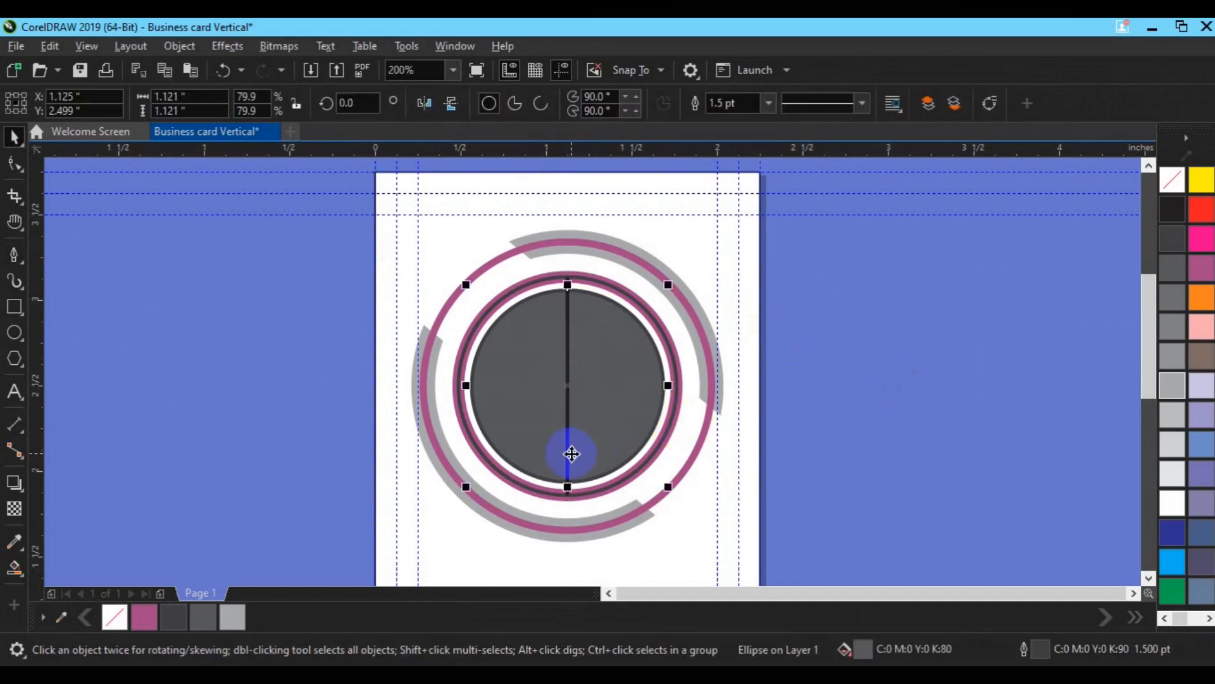
{"action": "left_click", "coordinate": [568, 467]}
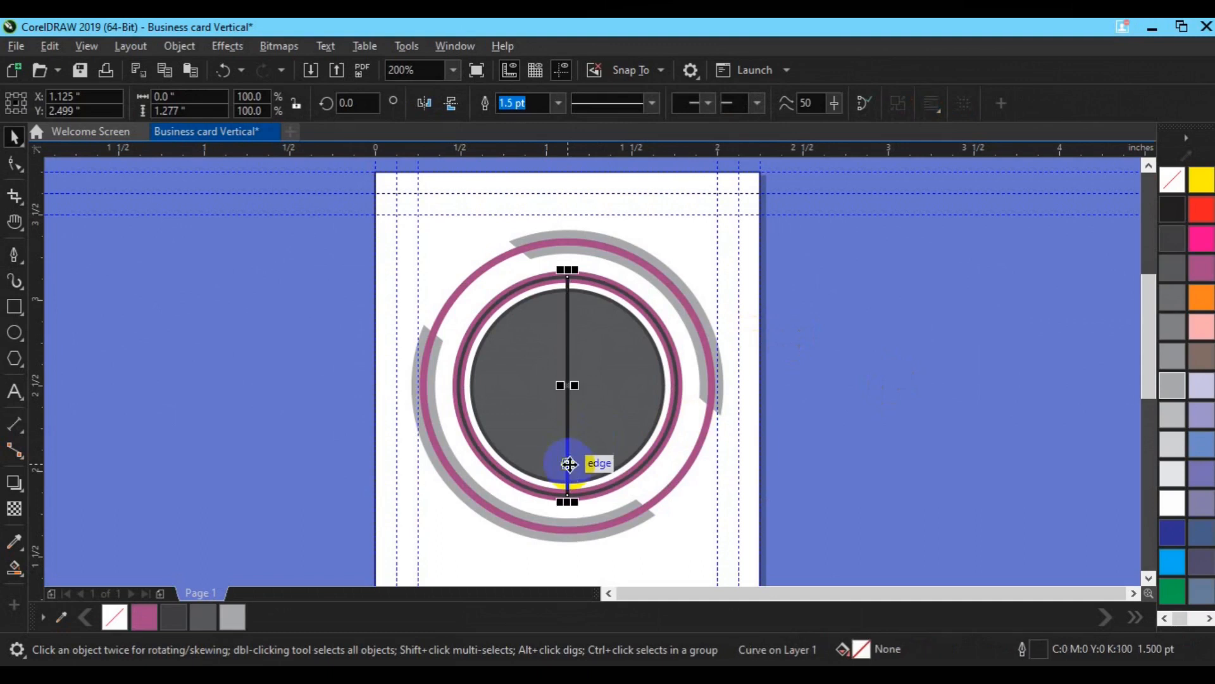
{"action": "left_click", "coordinate": [569, 464]}
{"action": "left_click", "coordinate": [355, 109]}
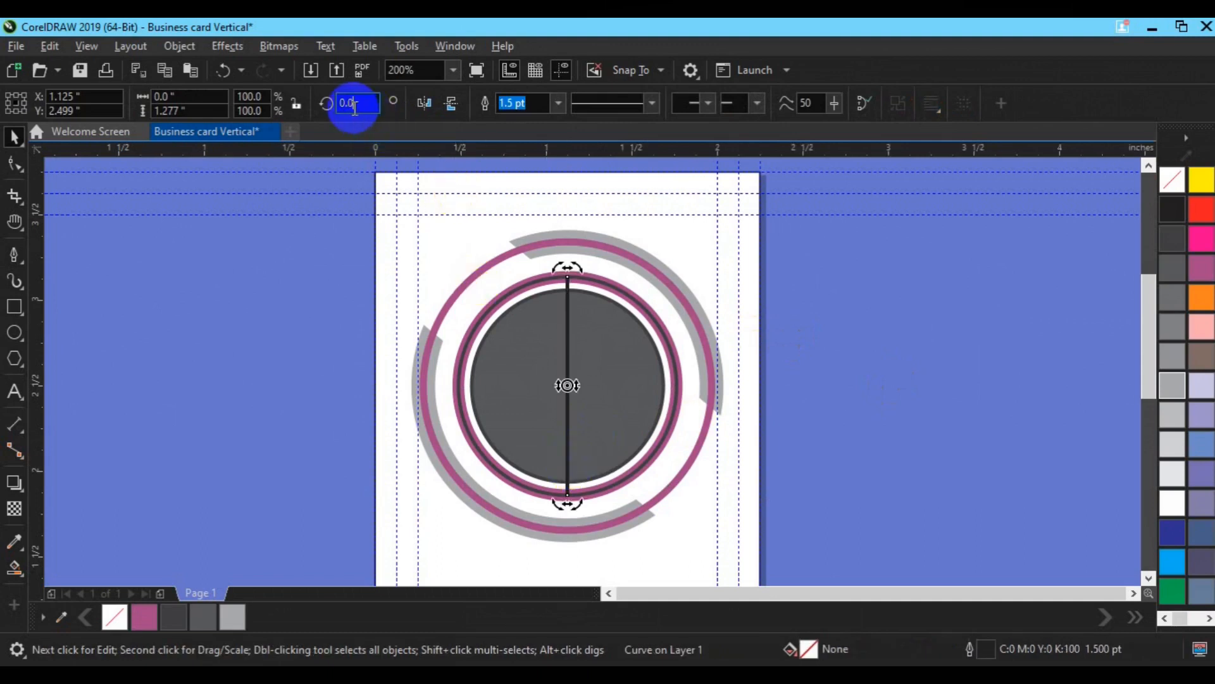
{"action": "double_click", "coordinate": [355, 109]}
{"action": "type", "text": "90"}
{"action": "key", "text": "Return"}
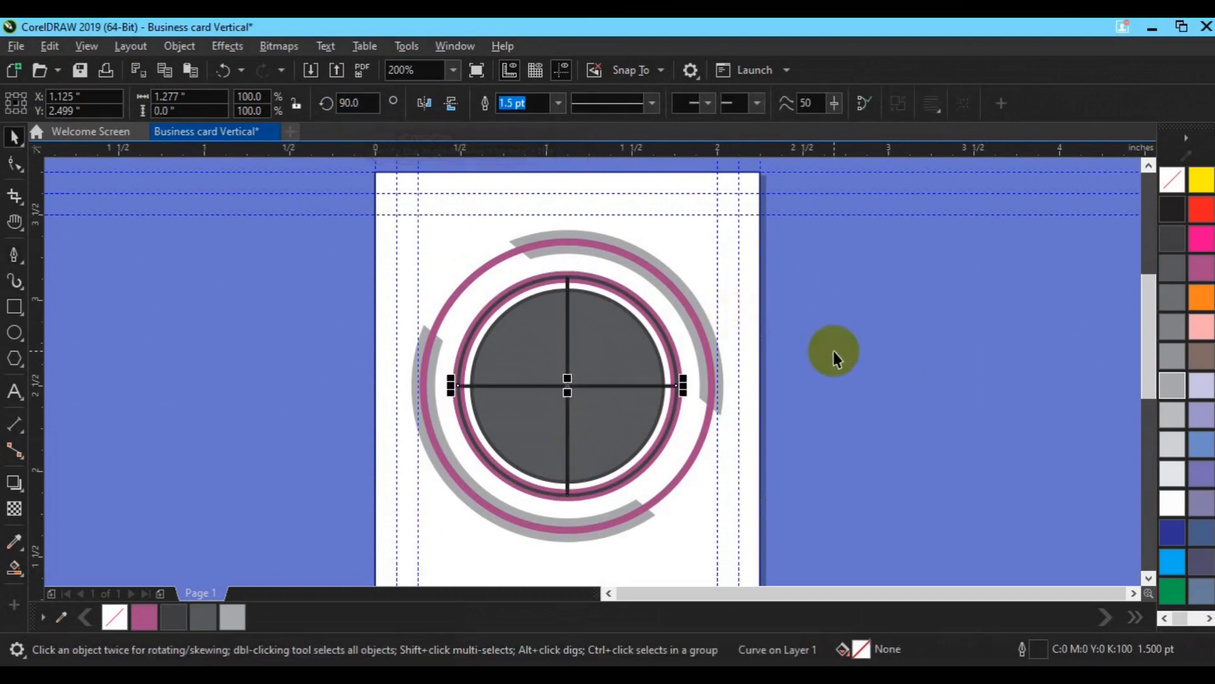
{"action": "left_click", "coordinate": [596, 419]}
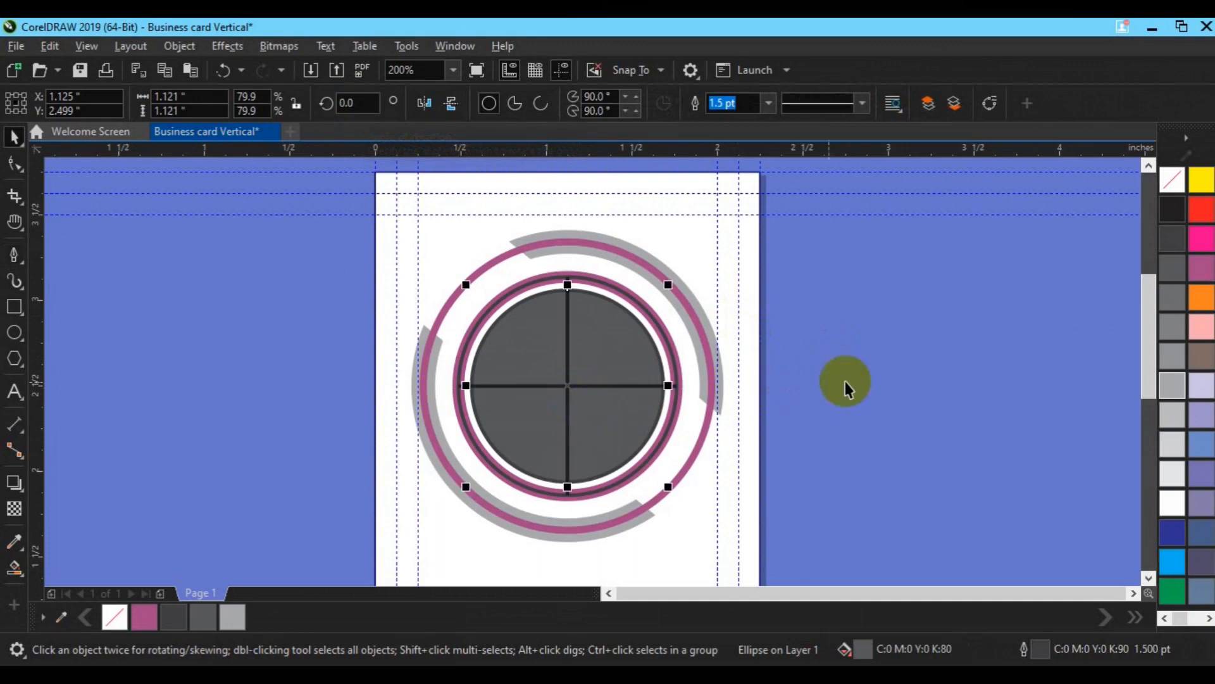
Step: Fill the inner circle with 40% grey
{"action": "left_click", "coordinate": [1171, 188]}
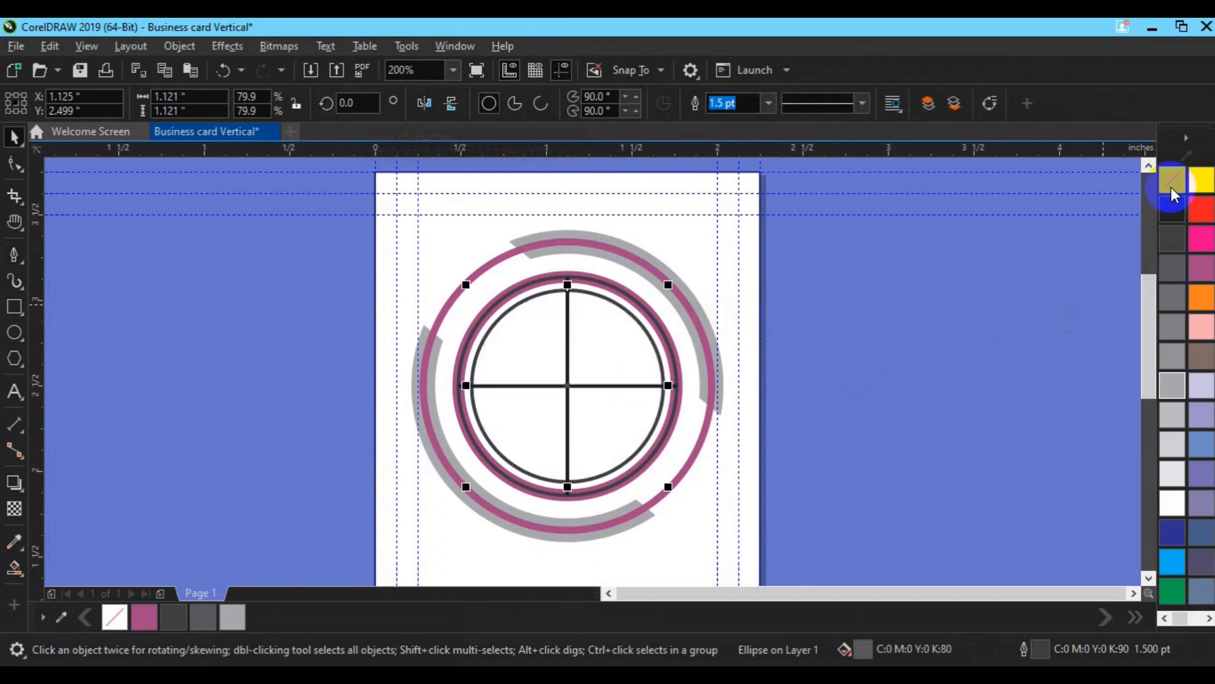
{"action": "left_click", "coordinate": [1171, 207]}
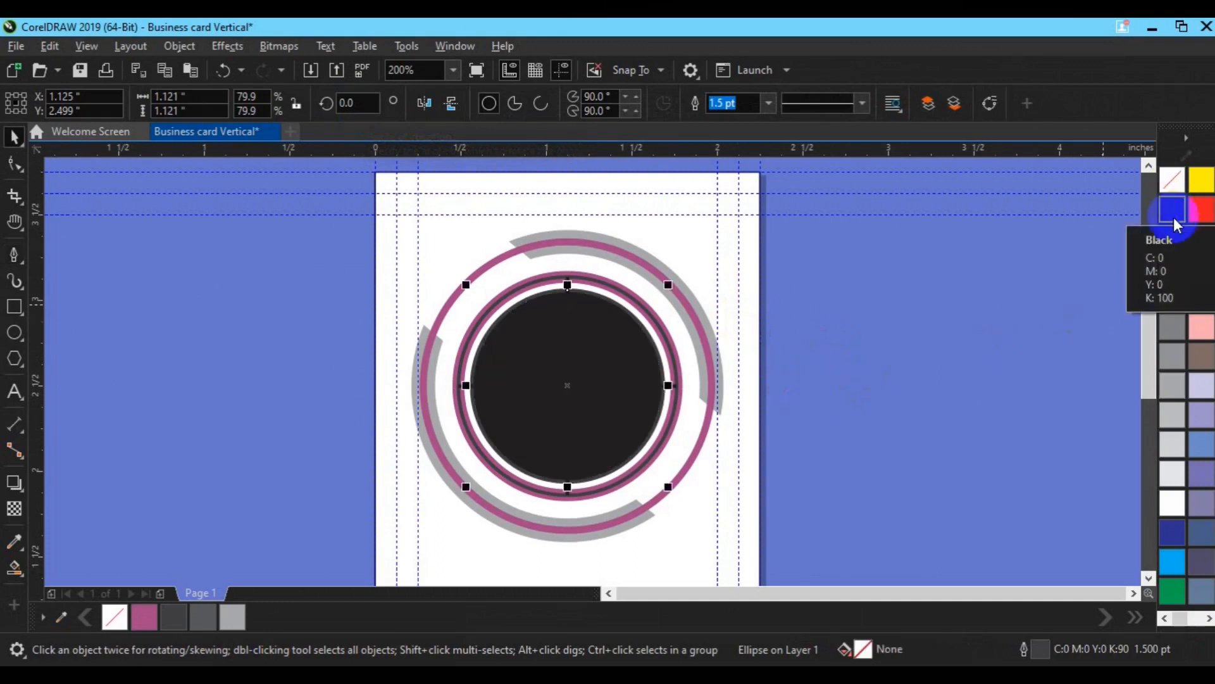
{"action": "left_click", "coordinate": [1173, 383]}
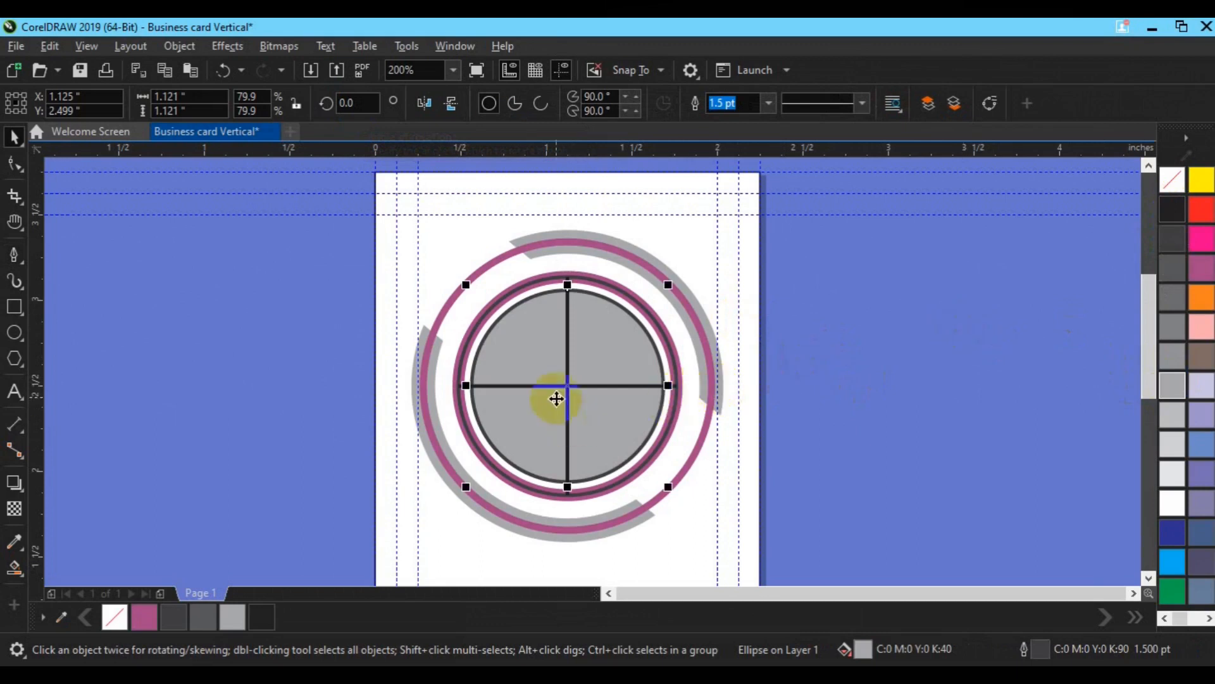
Step: Recolour the thick magenta ring's outline to 30% Black
{"action": "left_click", "coordinate": [609, 489]}
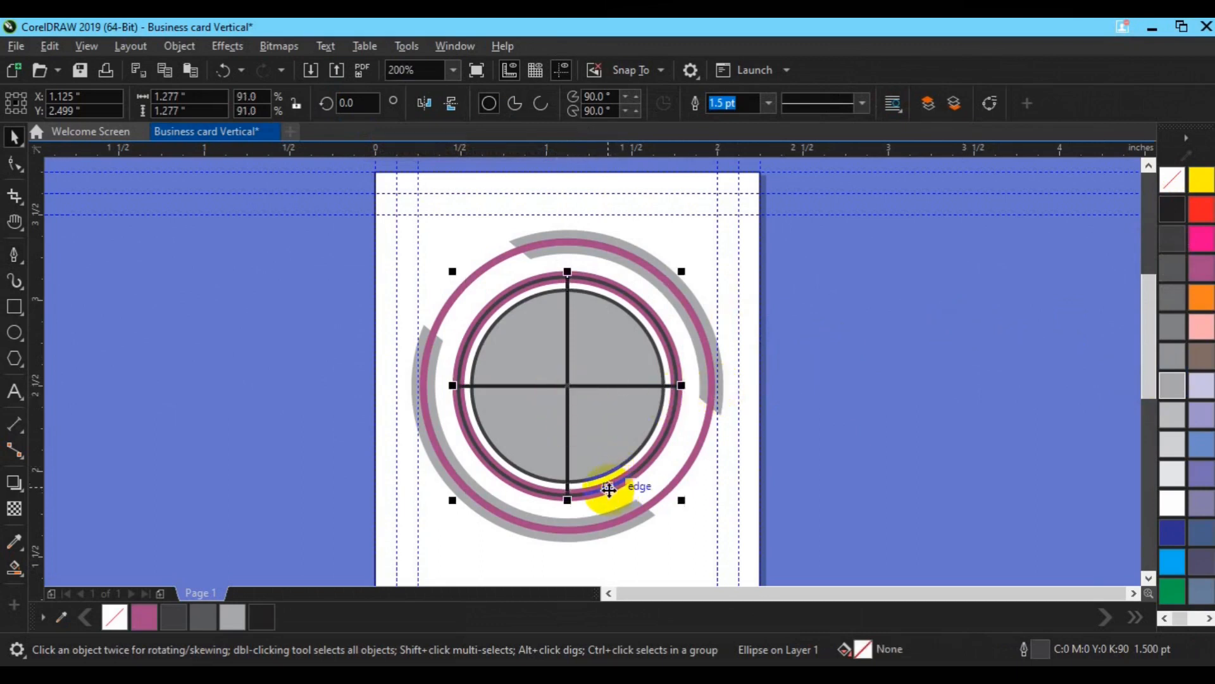
{"action": "left_click", "coordinate": [1168, 390]}
{"action": "right_click", "coordinate": [1171, 416]}
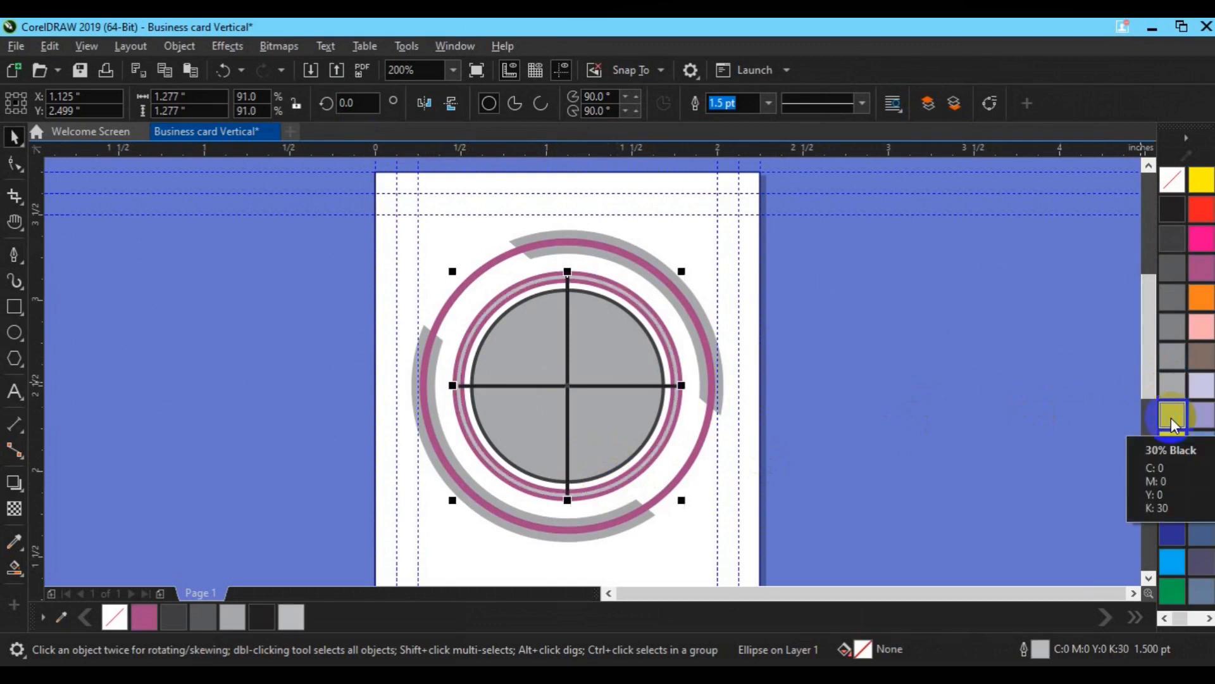
{"action": "key", "text": "ctrl+z"}
{"action": "left_click", "coordinate": [650, 468]}
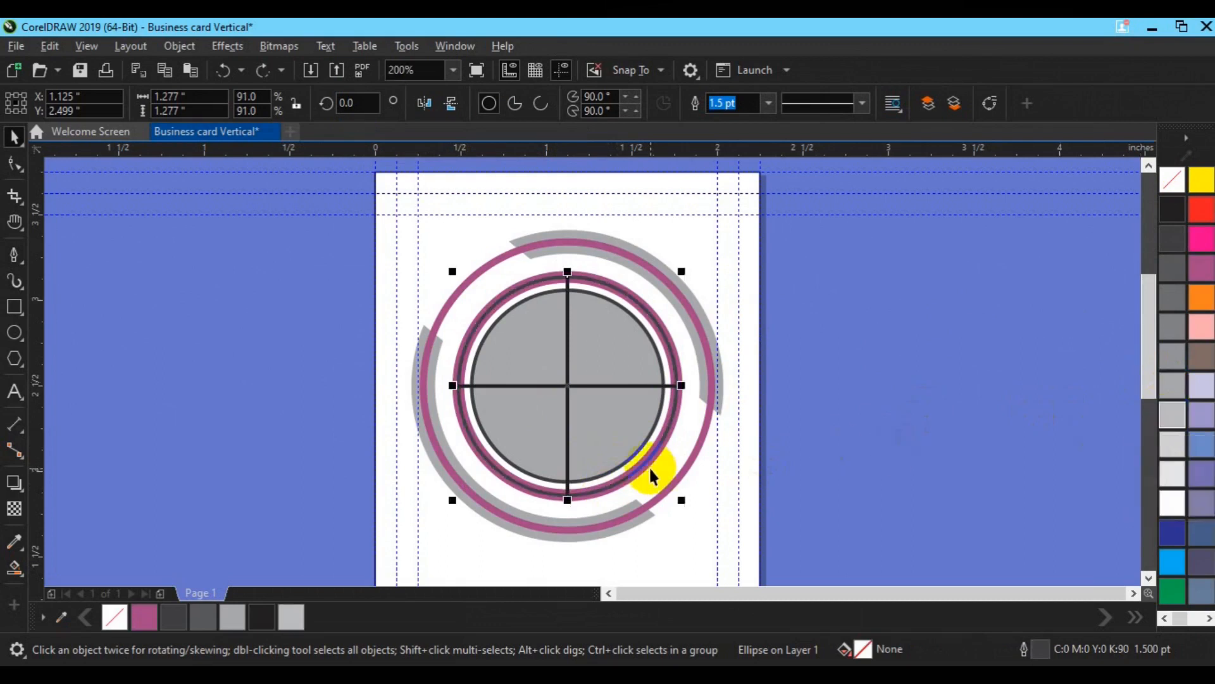
{"action": "left_click", "coordinate": [650, 470]}
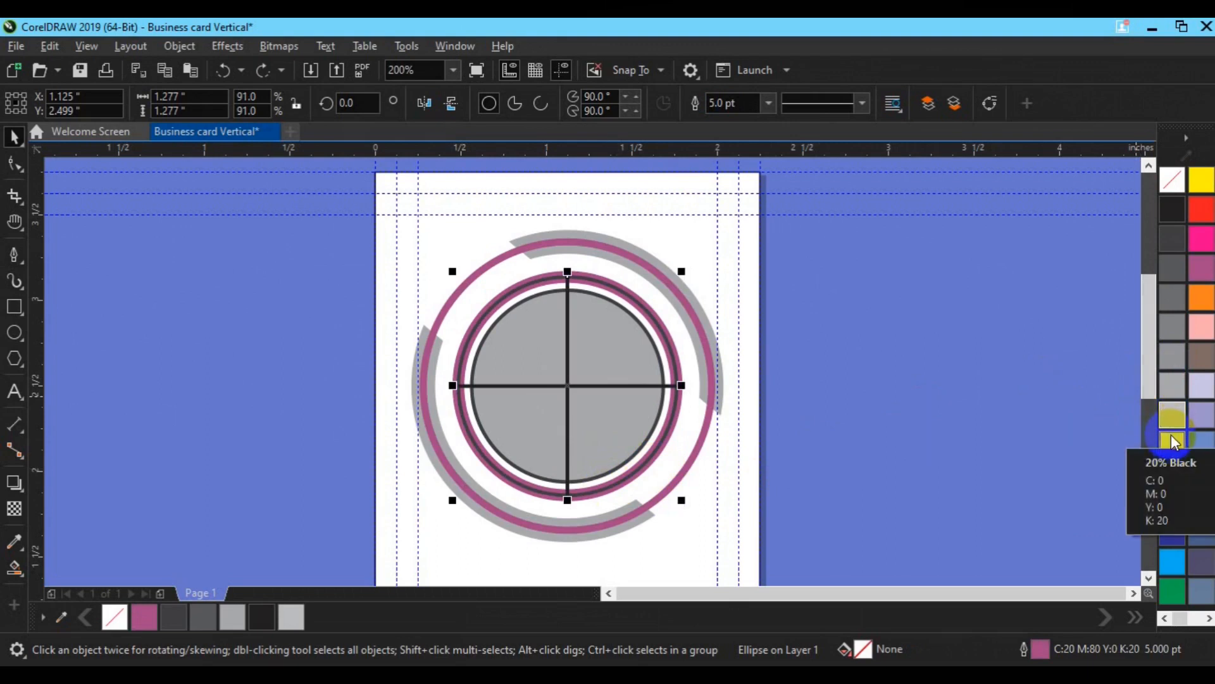
{"action": "right_click", "coordinate": [1171, 424]}
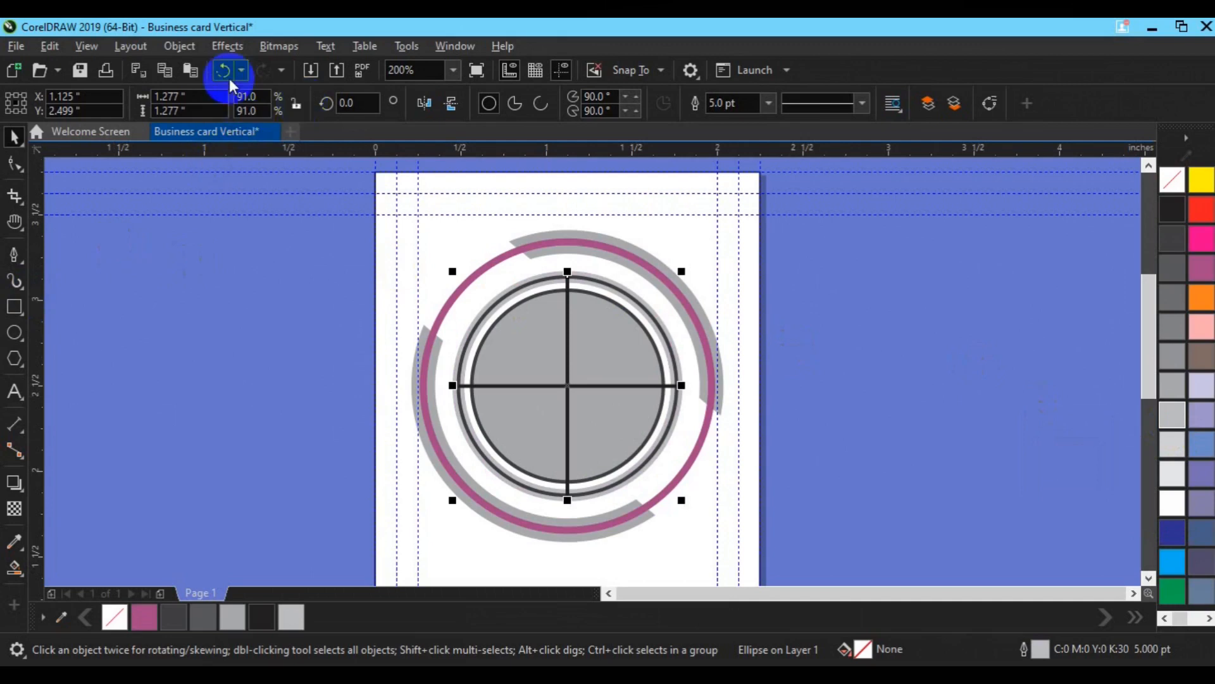
Step: Convert the light grey ring's outline to an object and trim it with a tall rectangle over its right half
{"action": "left_click", "coordinate": [187, 46]}
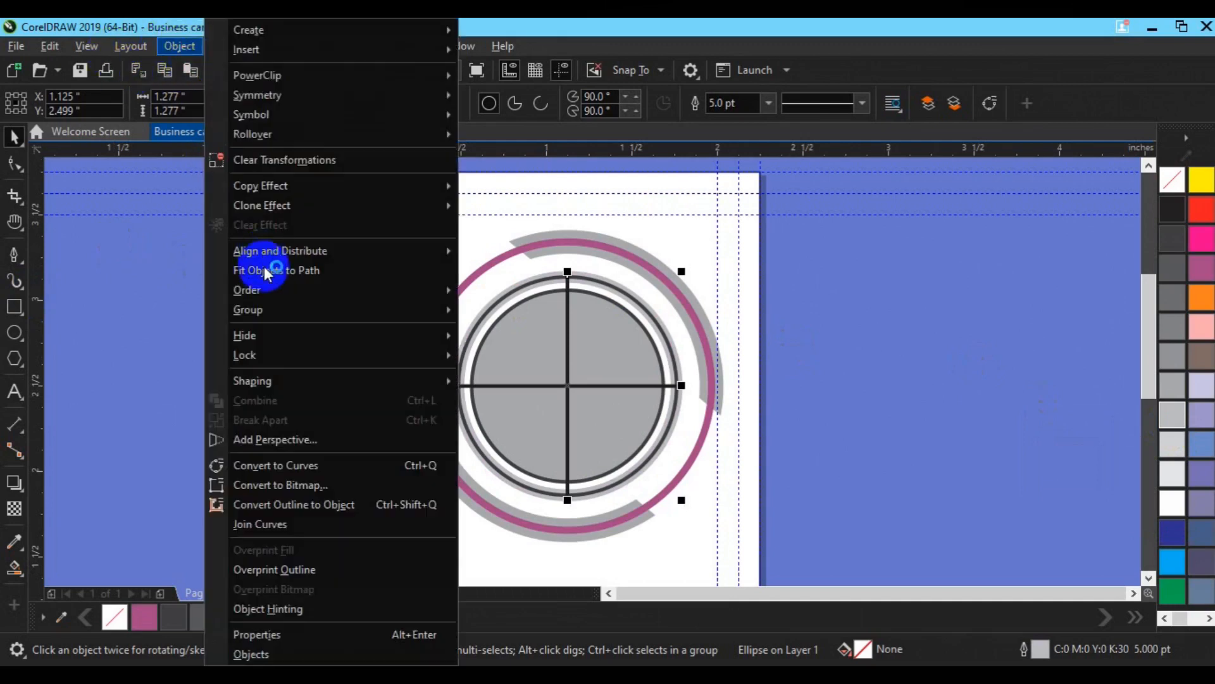
{"action": "left_click", "coordinate": [294, 509]}
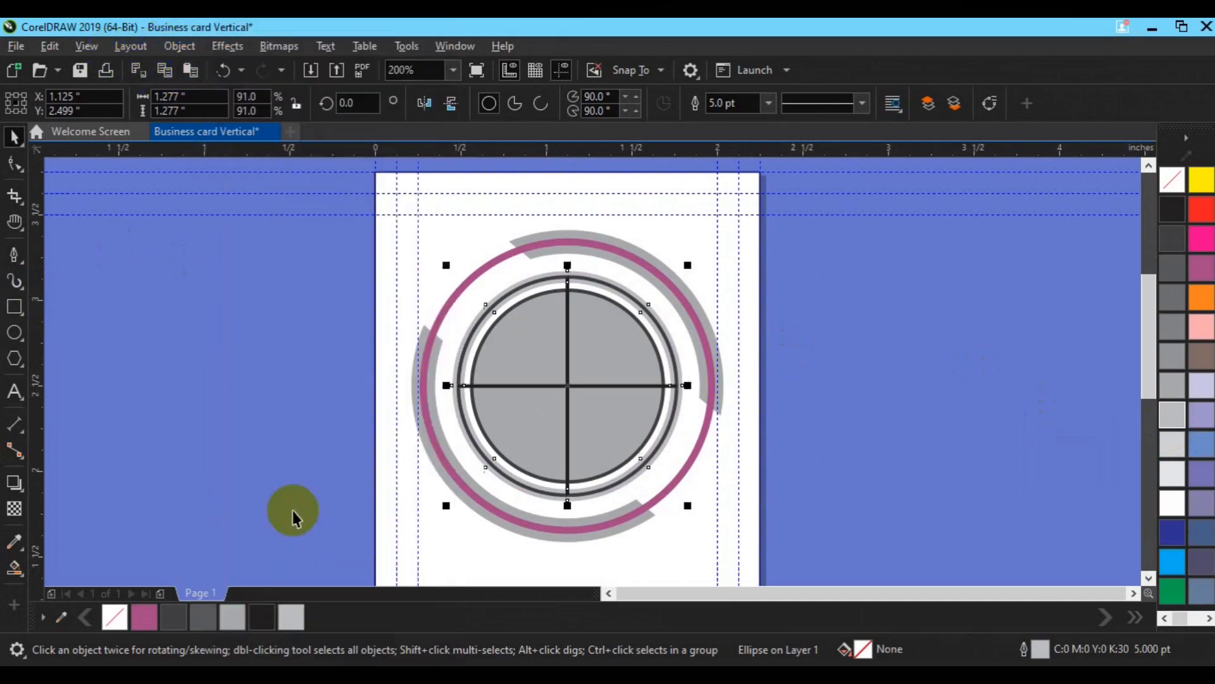
{"action": "key", "text": "F6"}
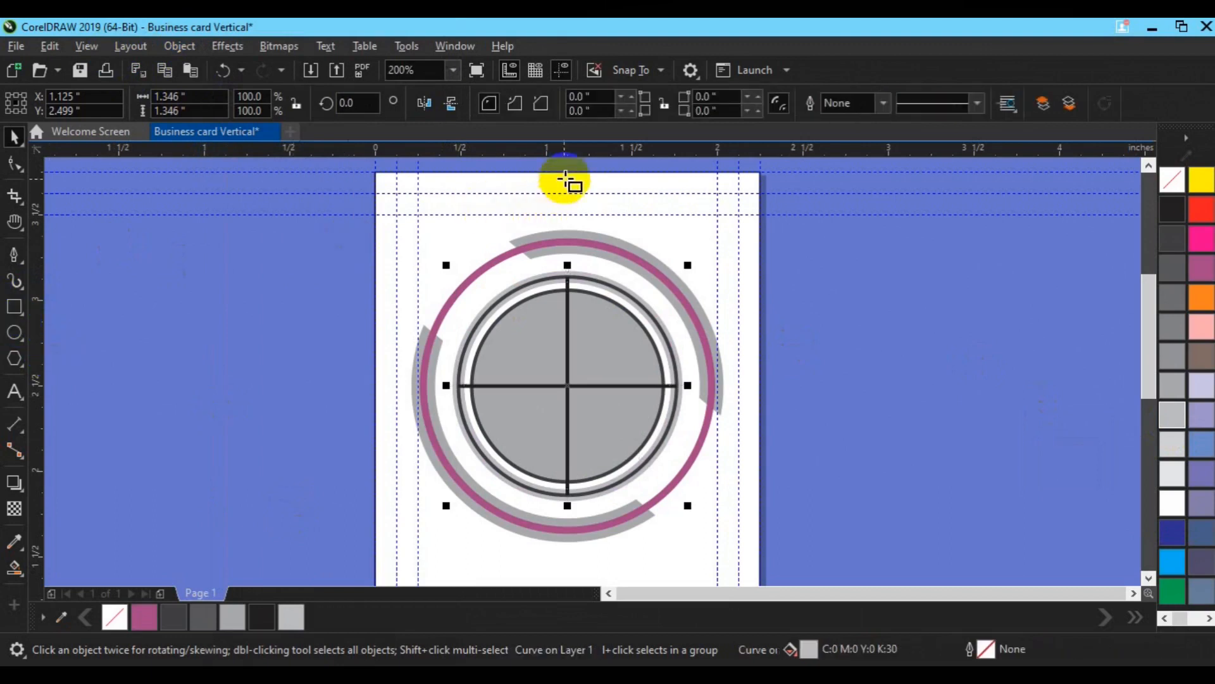
{"action": "left_click_drag", "start_coordinate": [568, 172], "coordinate": [725, 559]}
{"action": "key", "text": "space"}
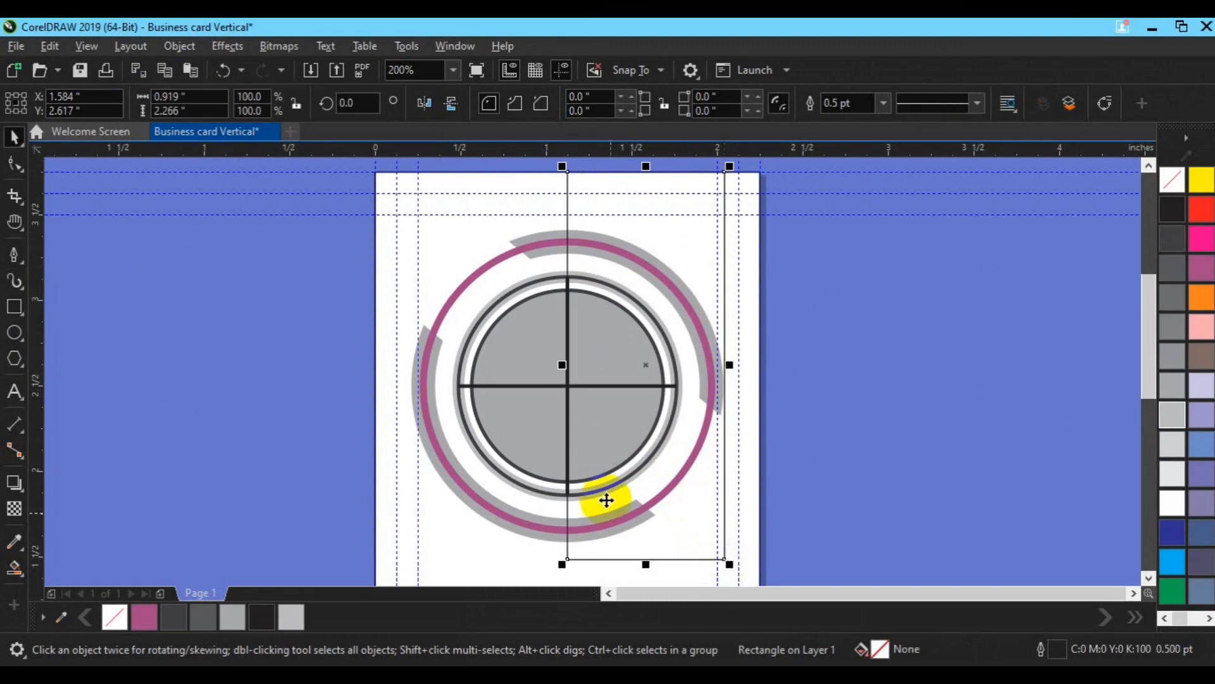
{"action": "left_click", "coordinate": [535, 495], "text": "shift"}
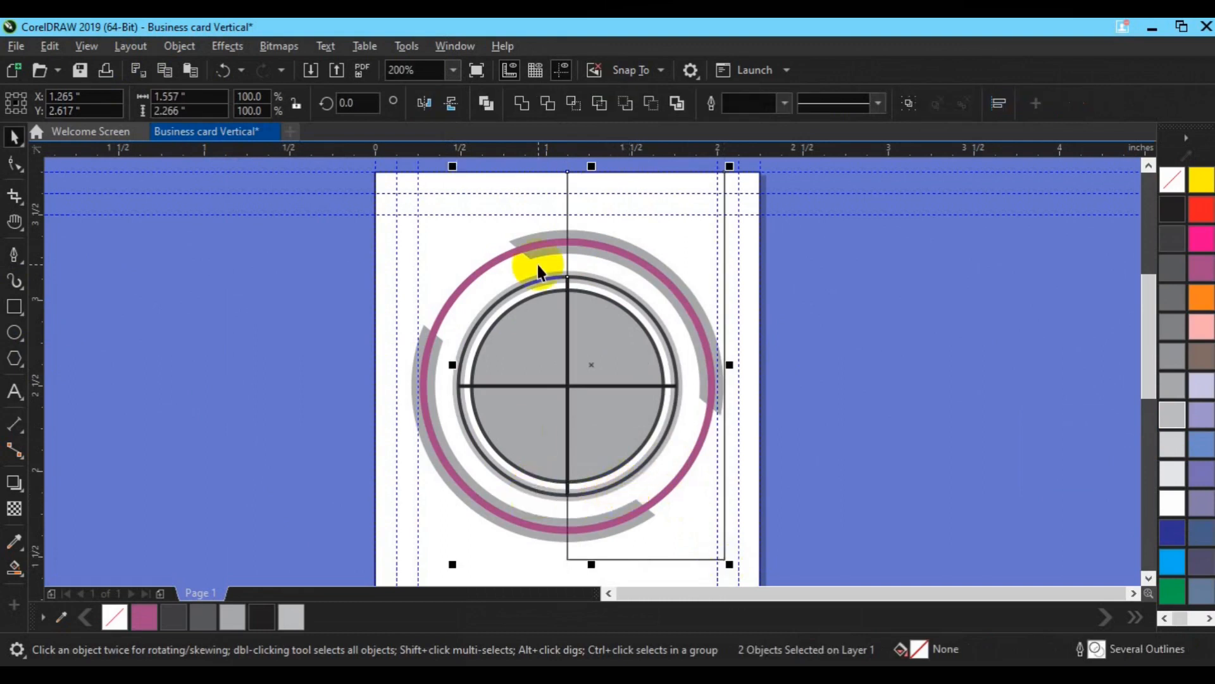
{"action": "left_click", "coordinate": [548, 102]}
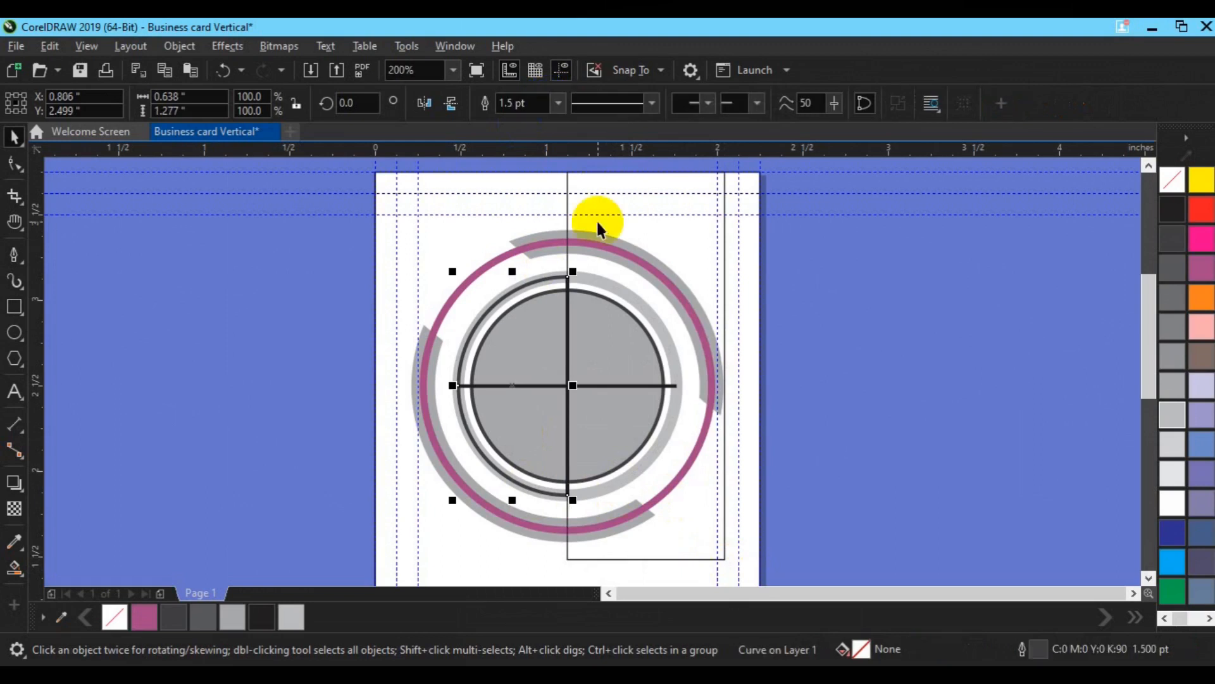
Step: Retry and undo the trim, then shift the rectangle partly off the card
{"action": "left_click", "coordinate": [335, 330]}
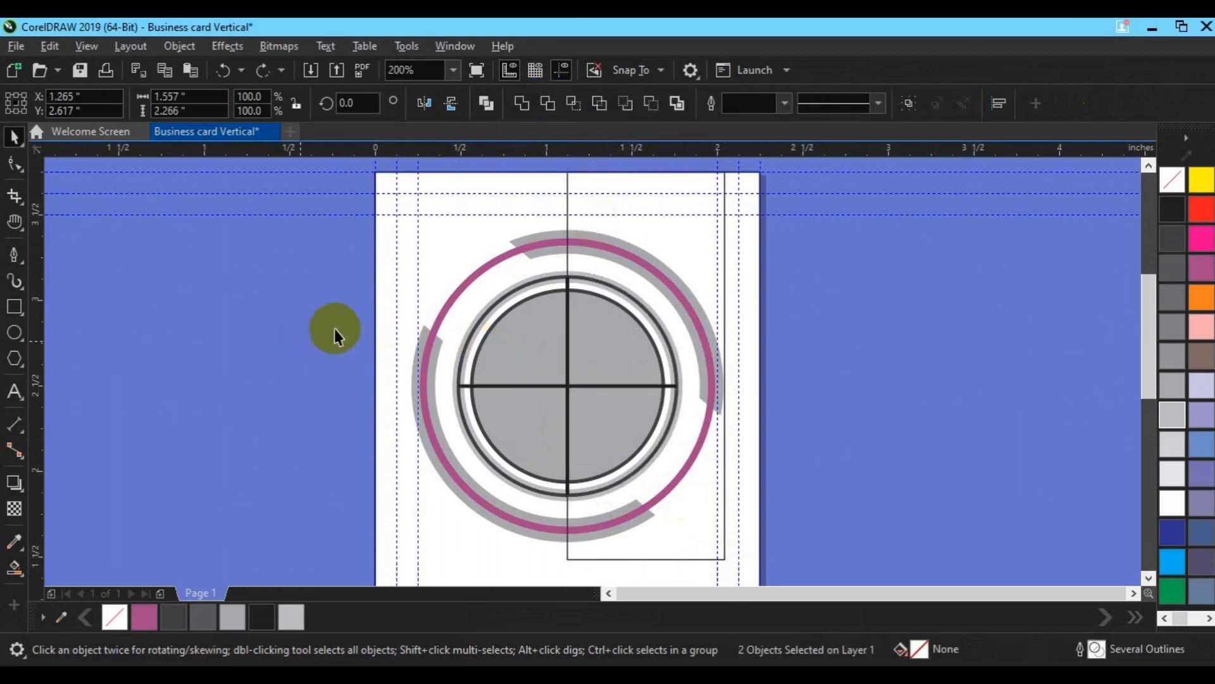
{"action": "left_click", "coordinate": [656, 230]}
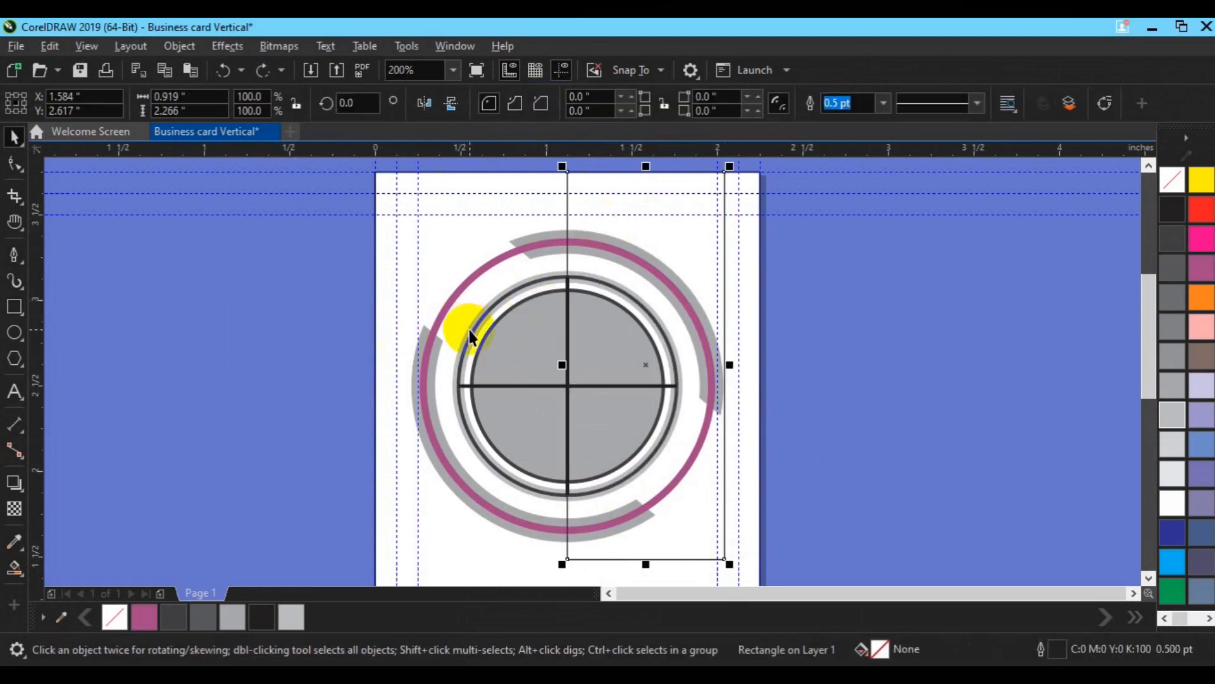
{"action": "left_click", "coordinate": [469, 330], "text": "shift"}
{"action": "left_click", "coordinate": [548, 104]}
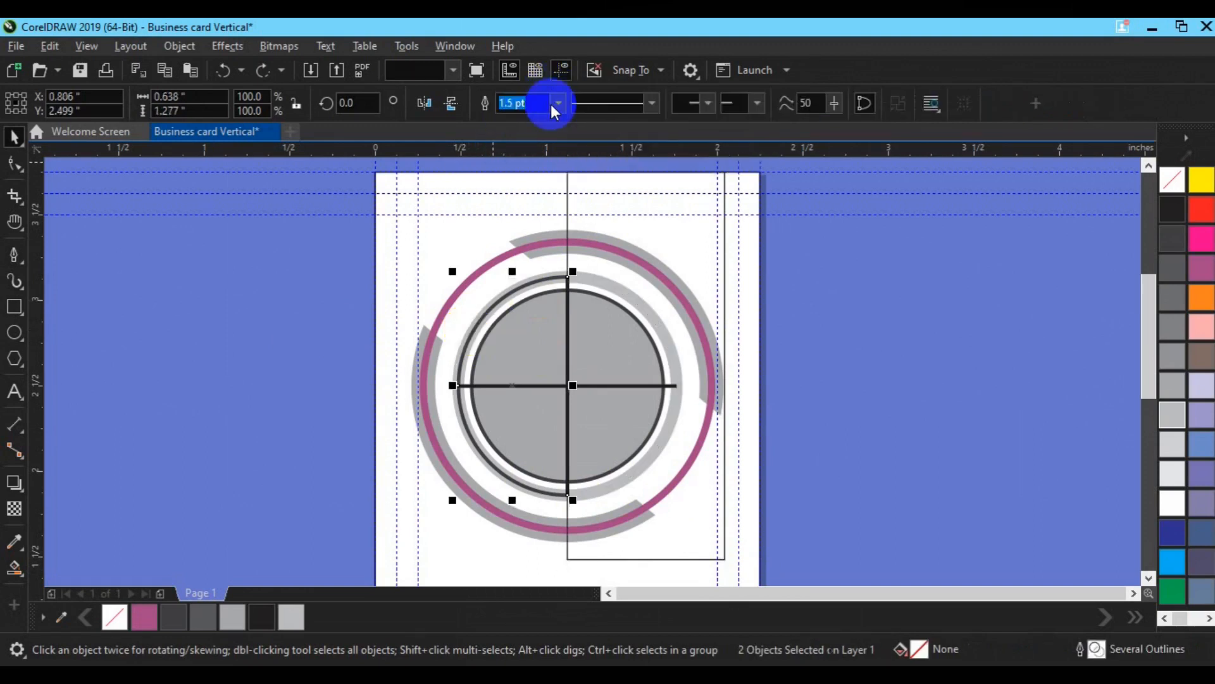
{"action": "key", "text": "ctrl+z"}
{"action": "left_click", "coordinate": [840, 300]}
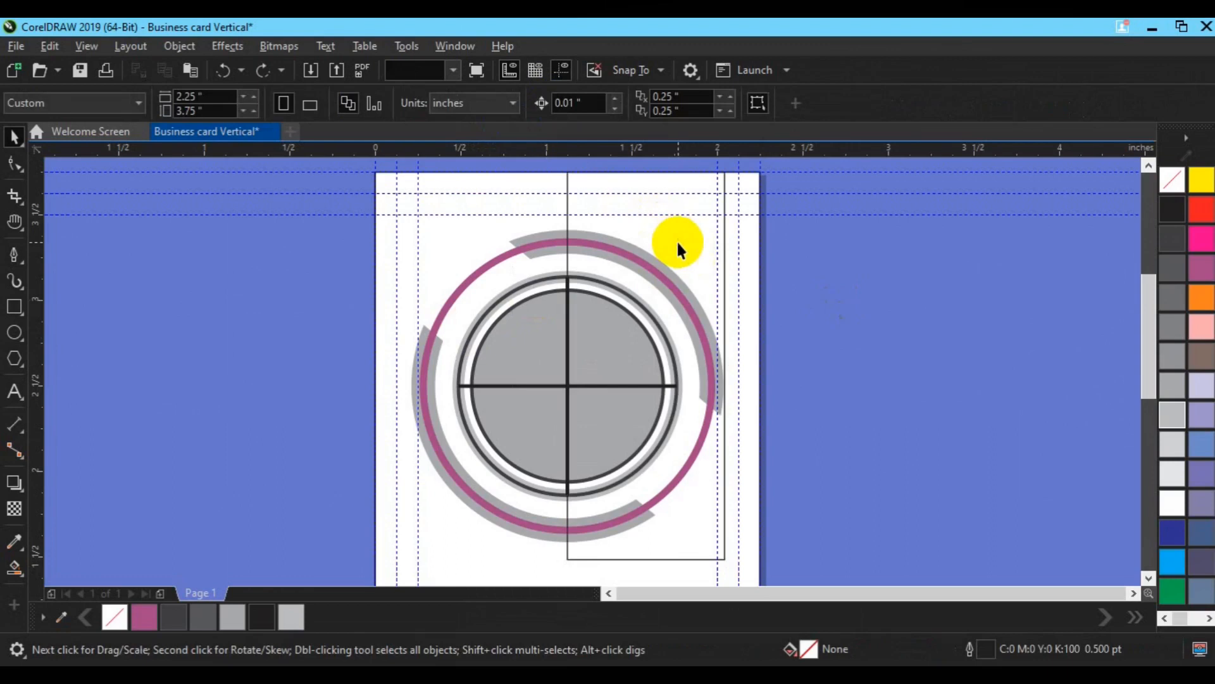
{"action": "left_click", "coordinate": [678, 242]}
{"action": "left_click_drag", "start_coordinate": [679, 242], "coordinate": [793, 244]}
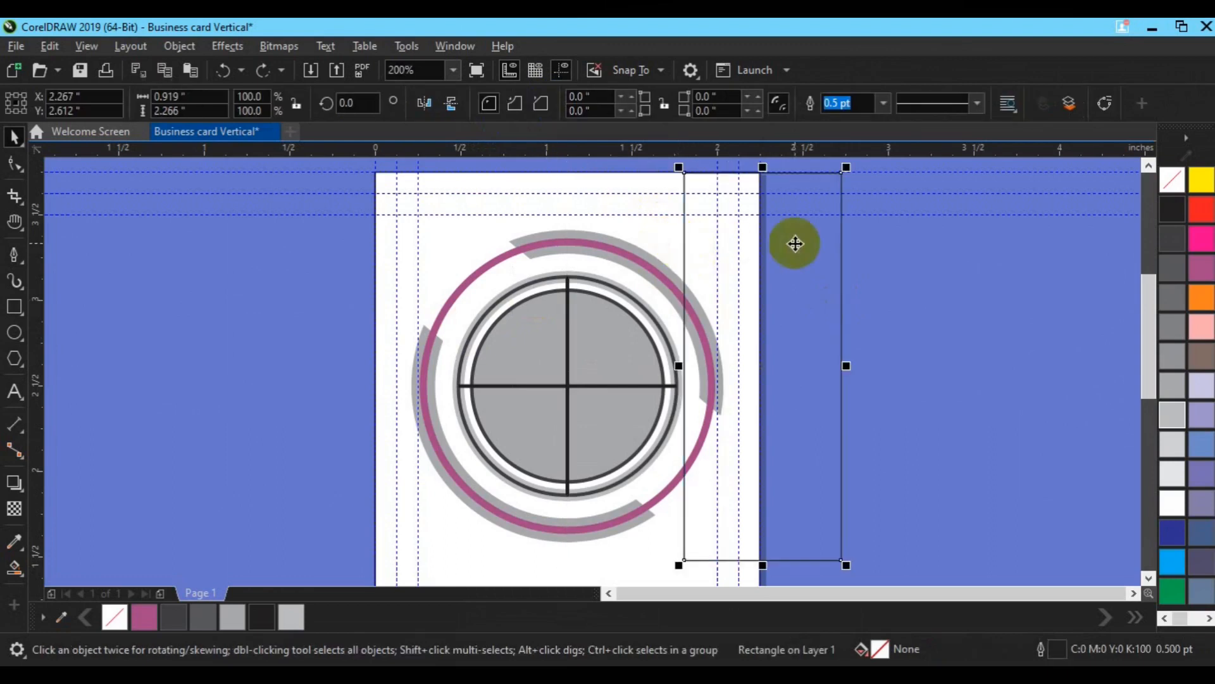
{"action": "left_click", "coordinate": [653, 311]}
{"action": "left_click_drag", "start_coordinate": [659, 306], "coordinate": [699, 284]}
{"action": "key", "text": "ctrl+z"}
Step: Move the rectangle back over the right half and trim the light grey ring to a left half-arc
{"action": "left_click", "coordinate": [456, 356]}
{"action": "left_click", "coordinate": [792, 340]}
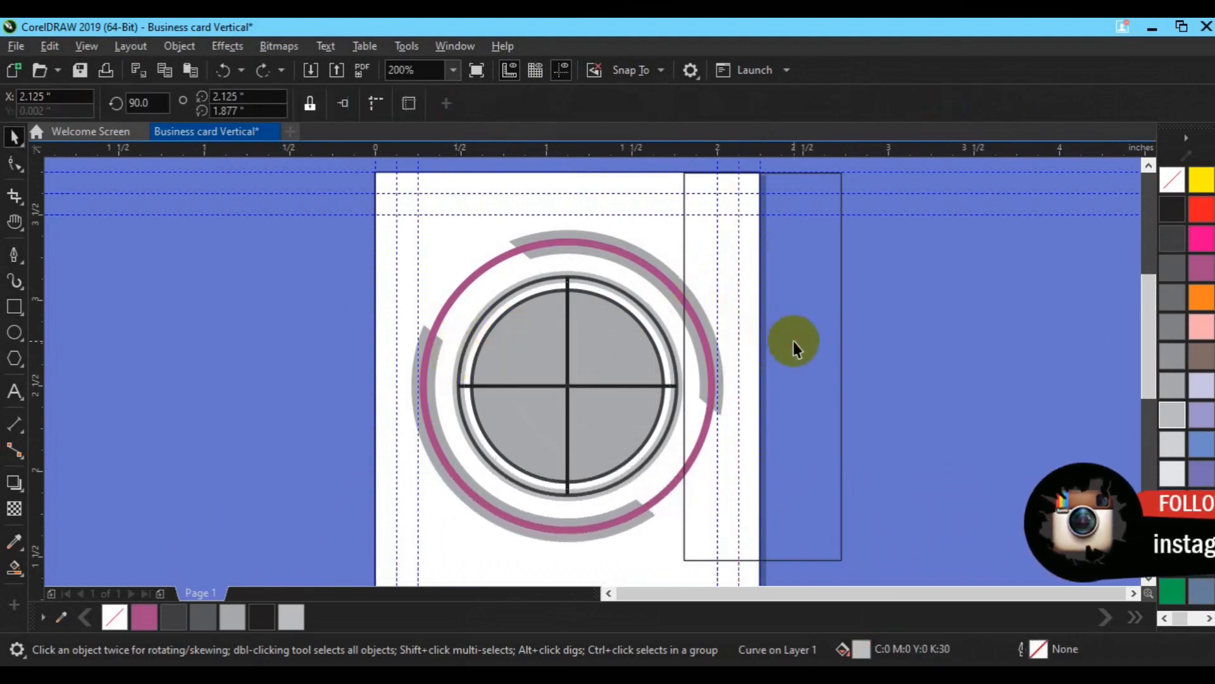
{"action": "left_click_drag", "start_coordinate": [795, 342], "coordinate": [677, 357]}
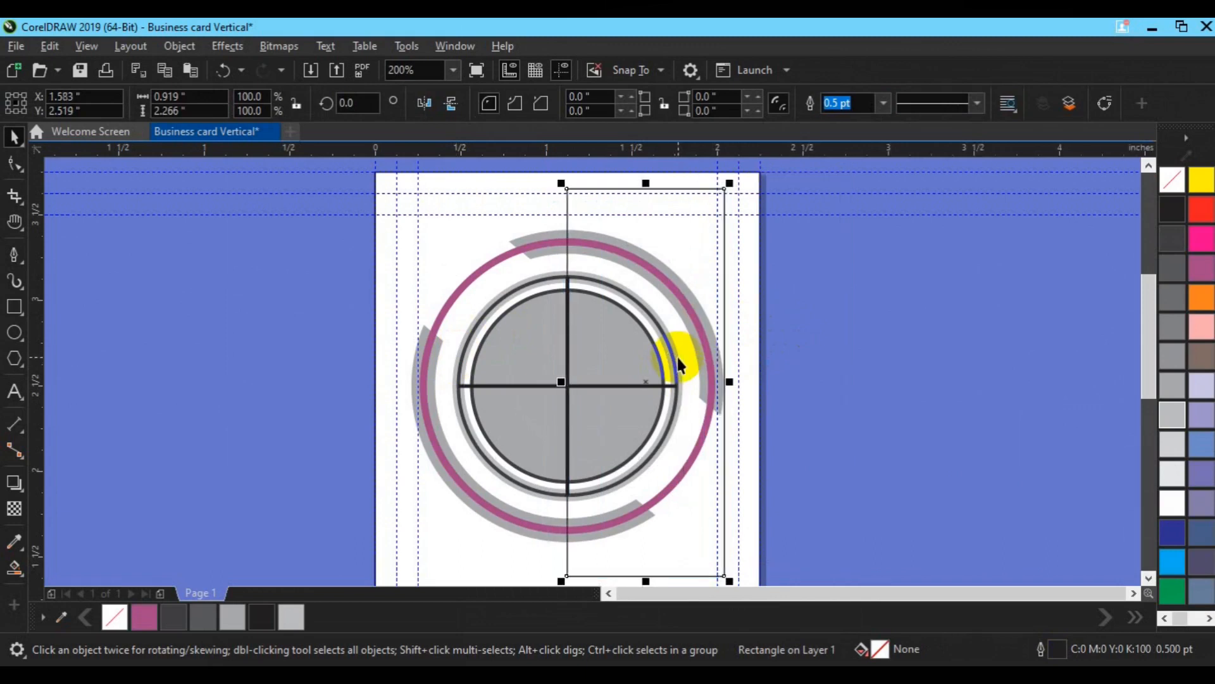
{"action": "scroll", "coordinate": [677, 364], "scroll_direction": "up", "scroll_amount": 2}
{"action": "left_click", "coordinate": [299, 246], "text": "shift"}
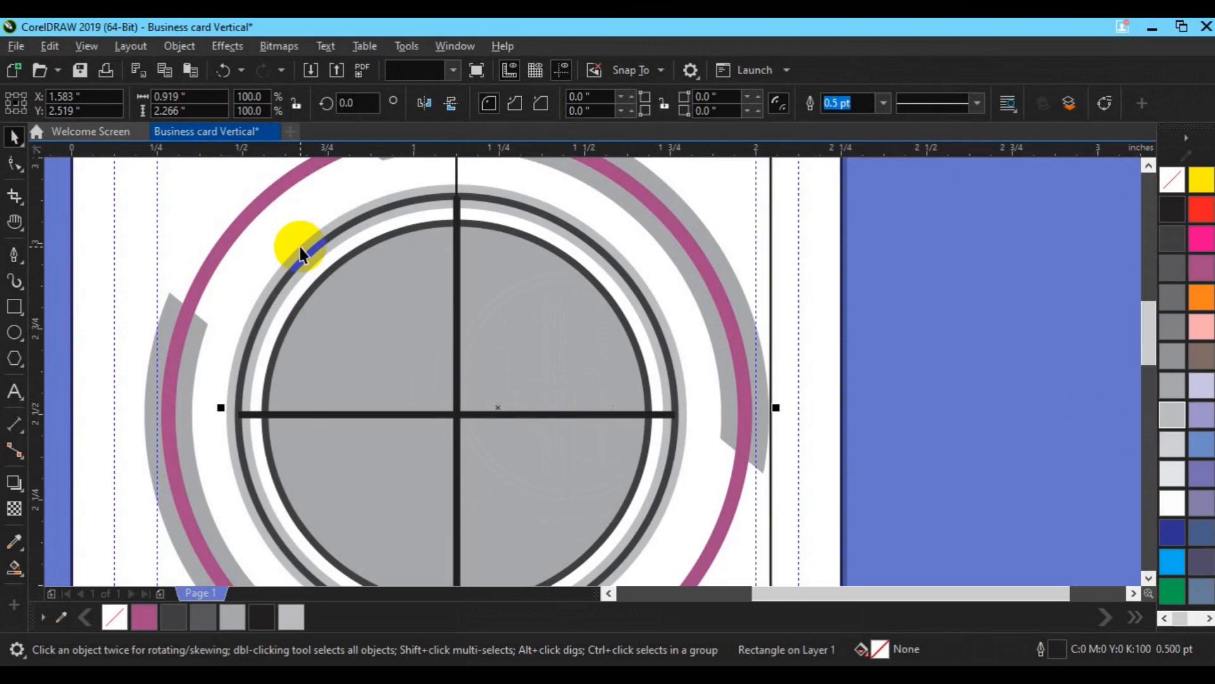
{"action": "left_click", "coordinate": [560, 113]}
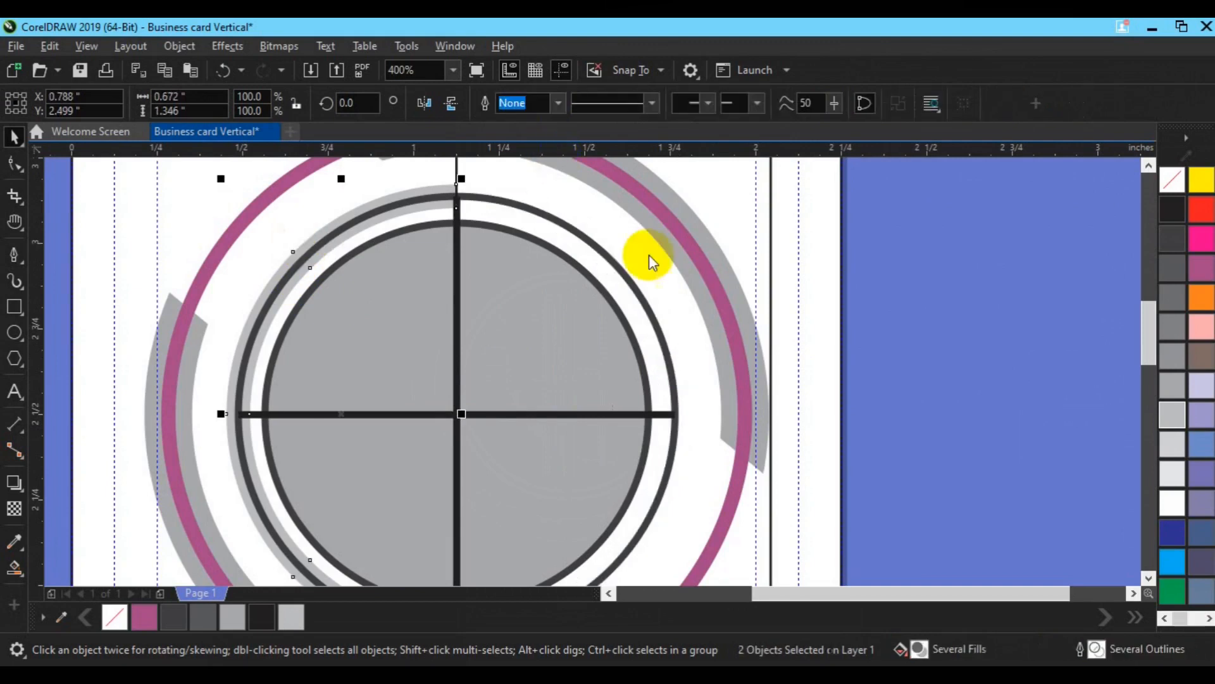
{"action": "left_click", "coordinate": [675, 288]}
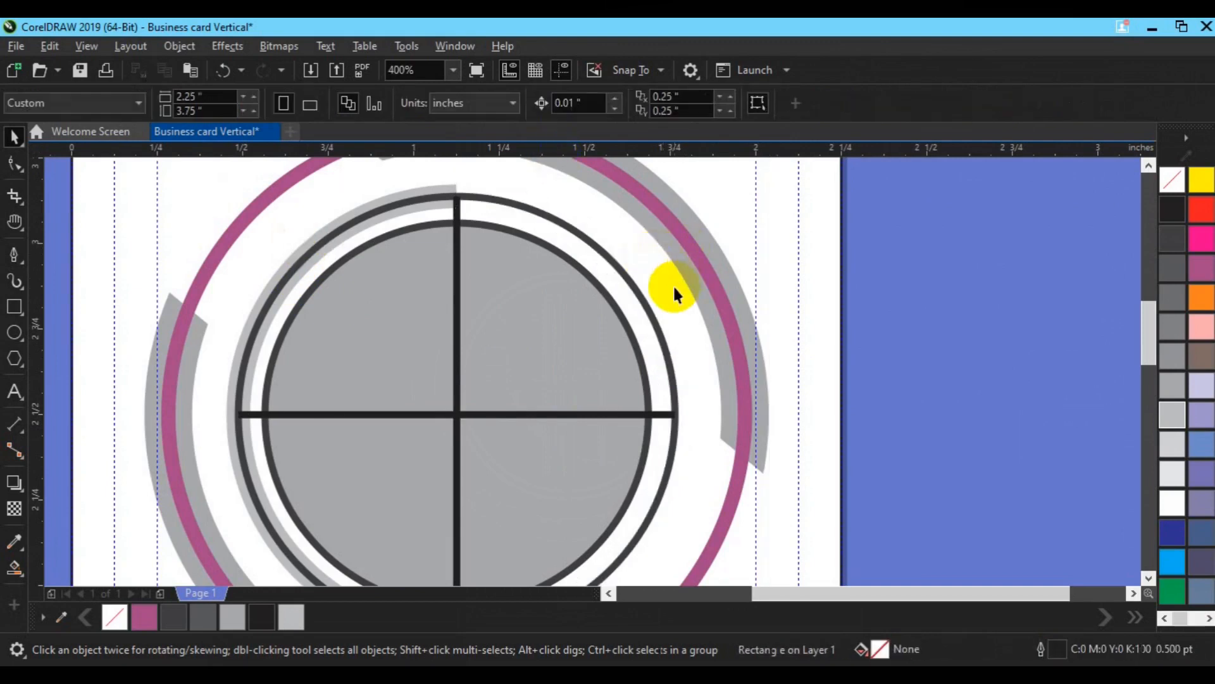
{"action": "scroll", "coordinate": [675, 289], "scroll_direction": "down", "scroll_amount": 2}
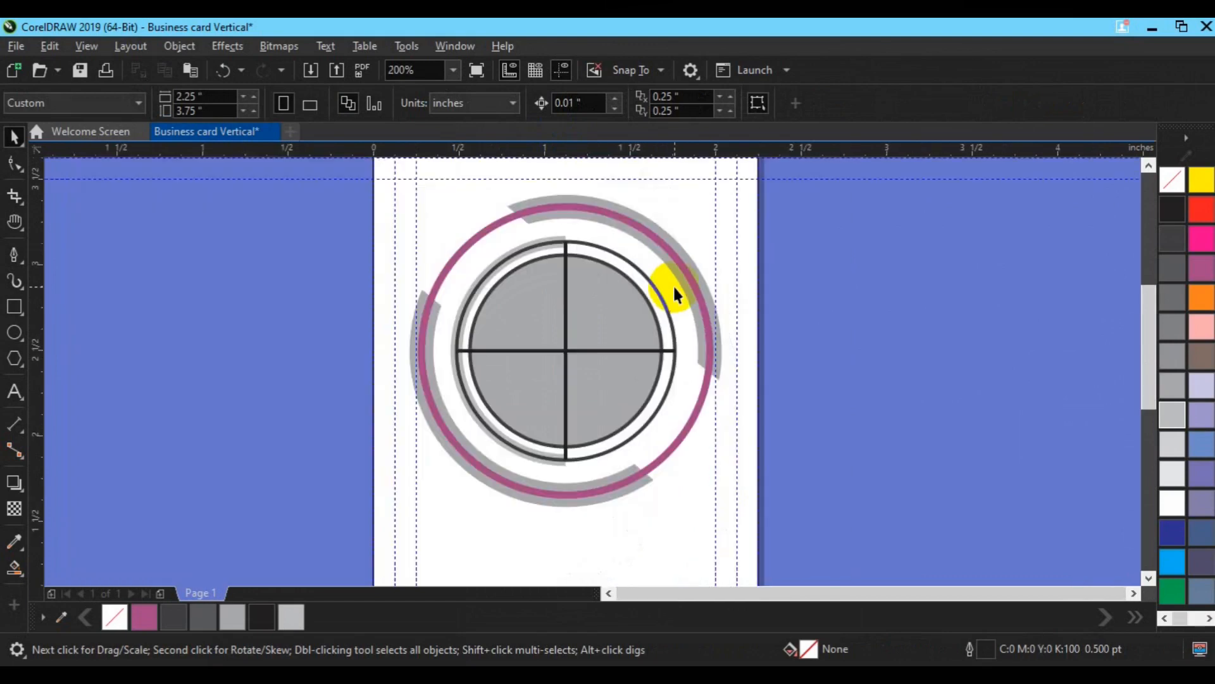
Step: Draw a straight line, rotate it 45°, mirror it to slope downward, and centre it on the page
{"action": "left_click", "coordinate": [14, 254]}
{"action": "left_click", "coordinate": [181, 335]}
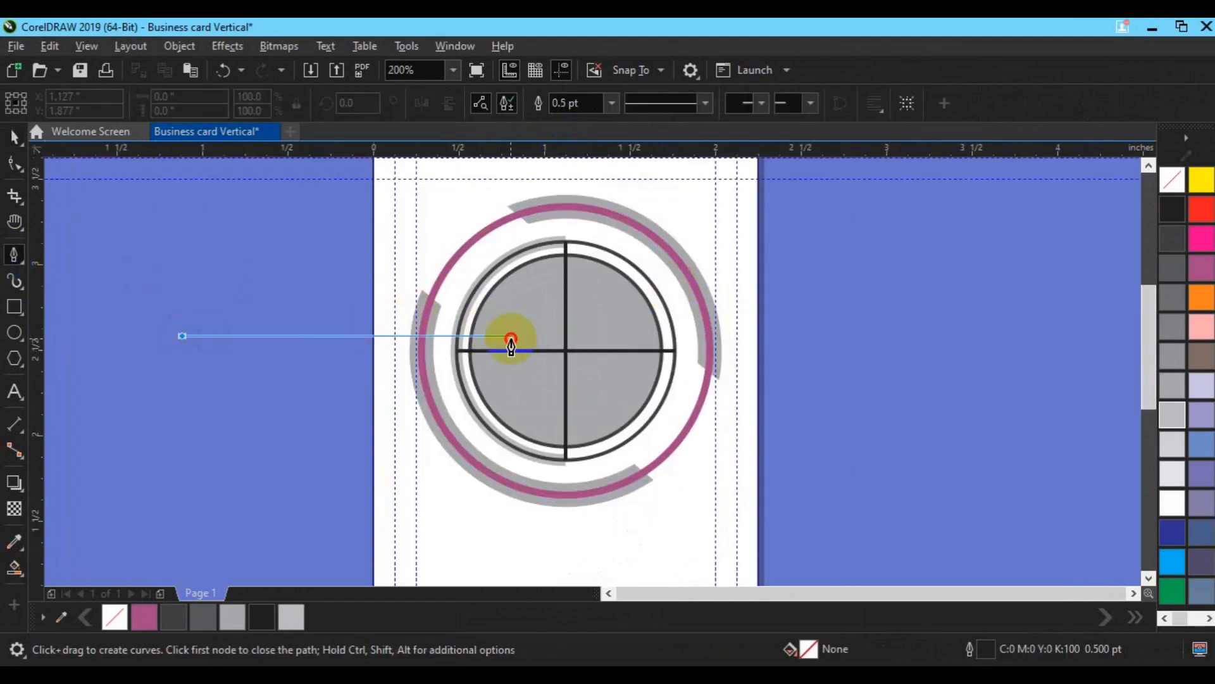
{"action": "double_click", "coordinate": [512, 337]}
{"action": "key", "text": "space"}
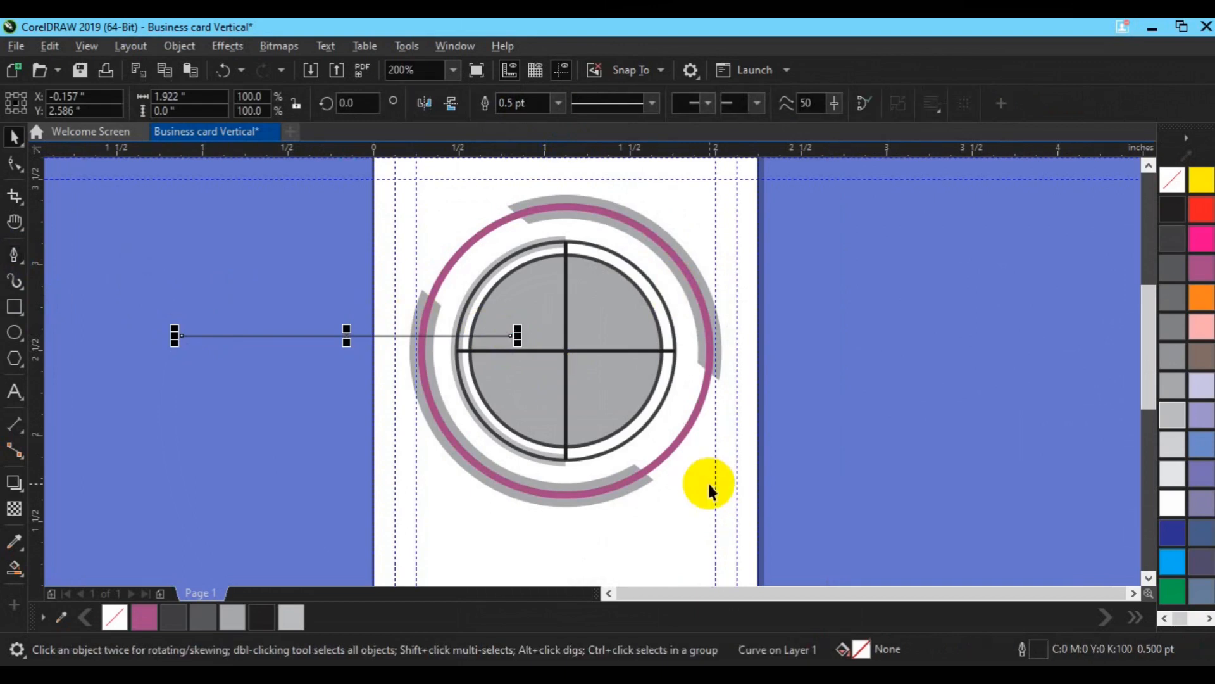
{"action": "left_click", "coordinate": [352, 336]}
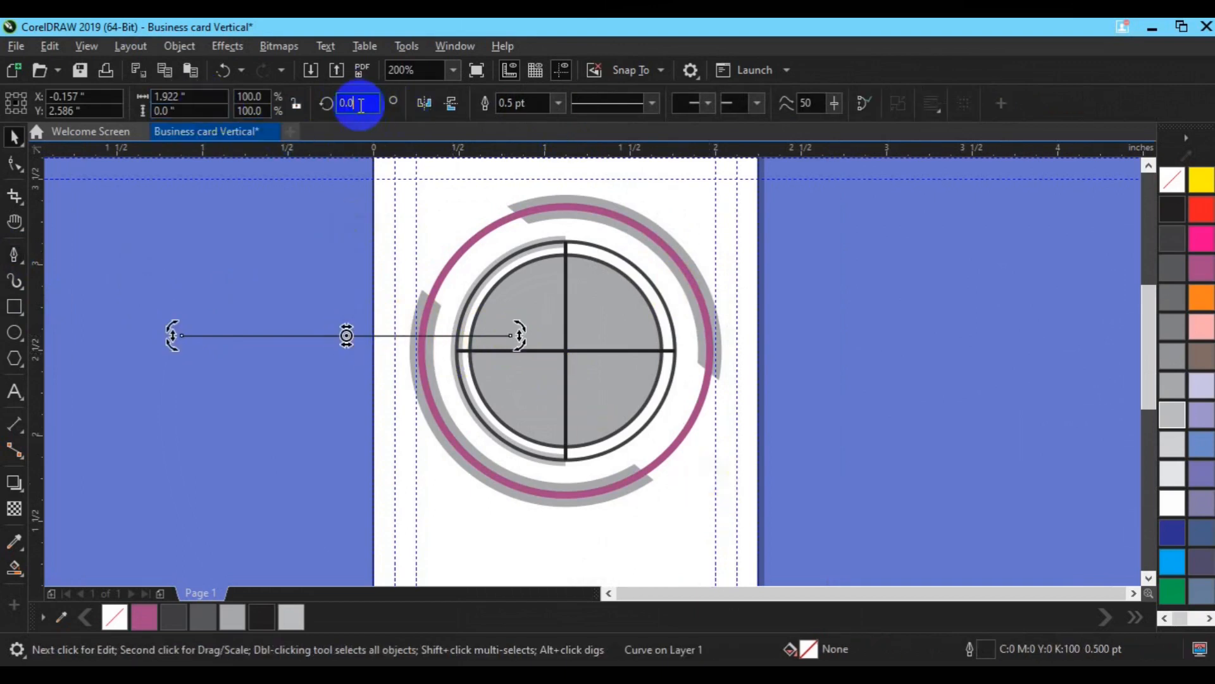
{"action": "type", "text": "45"}
{"action": "key", "text": "Return"}
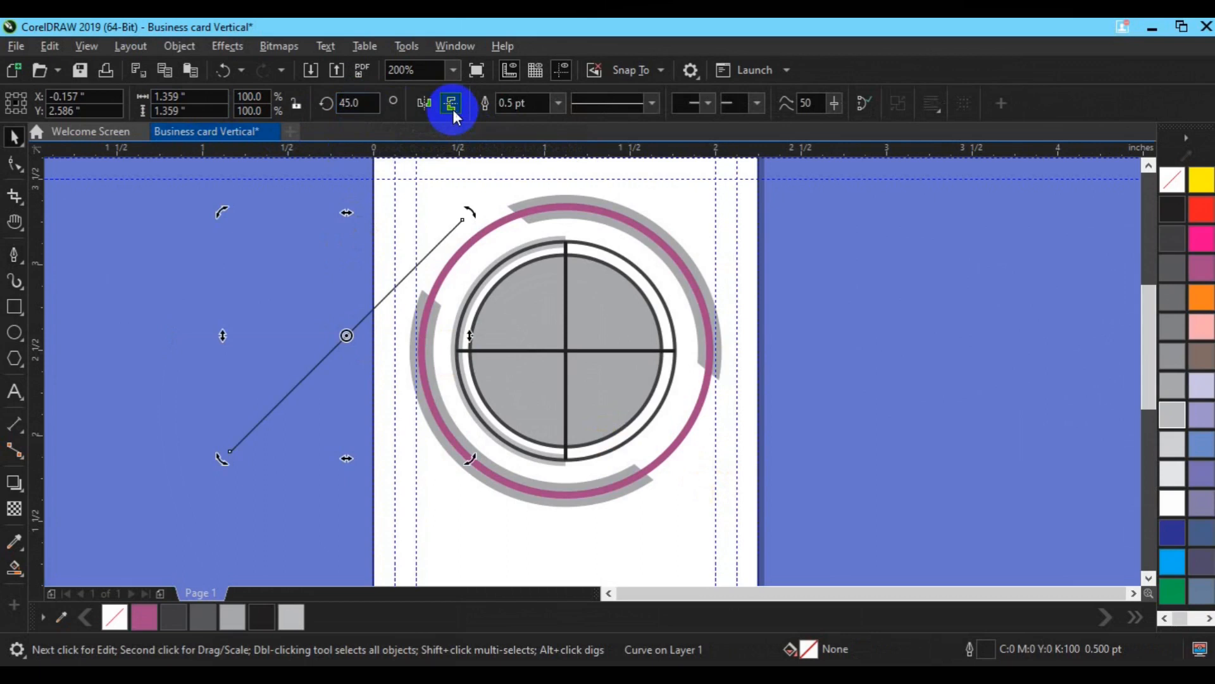
{"action": "left_click", "coordinate": [453, 109]}
{"action": "key", "text": "p"}
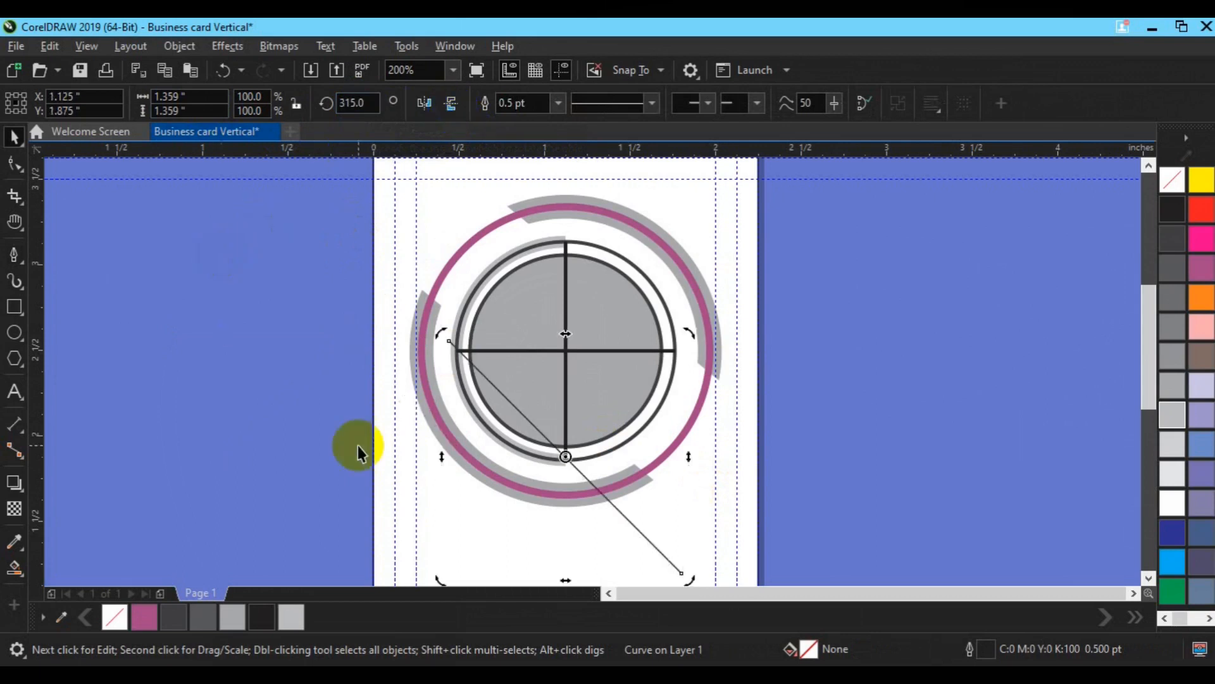
Step: Lengthen the diagonal across the outer ring and align its centre with the page centre
{"action": "left_click", "coordinate": [782, 439]}
{"action": "left_click_drag", "start_coordinate": [583, 486], "coordinate": [576, 362]}
{"action": "left_click_drag", "start_coordinate": [675, 459], "coordinate": [719, 483]}
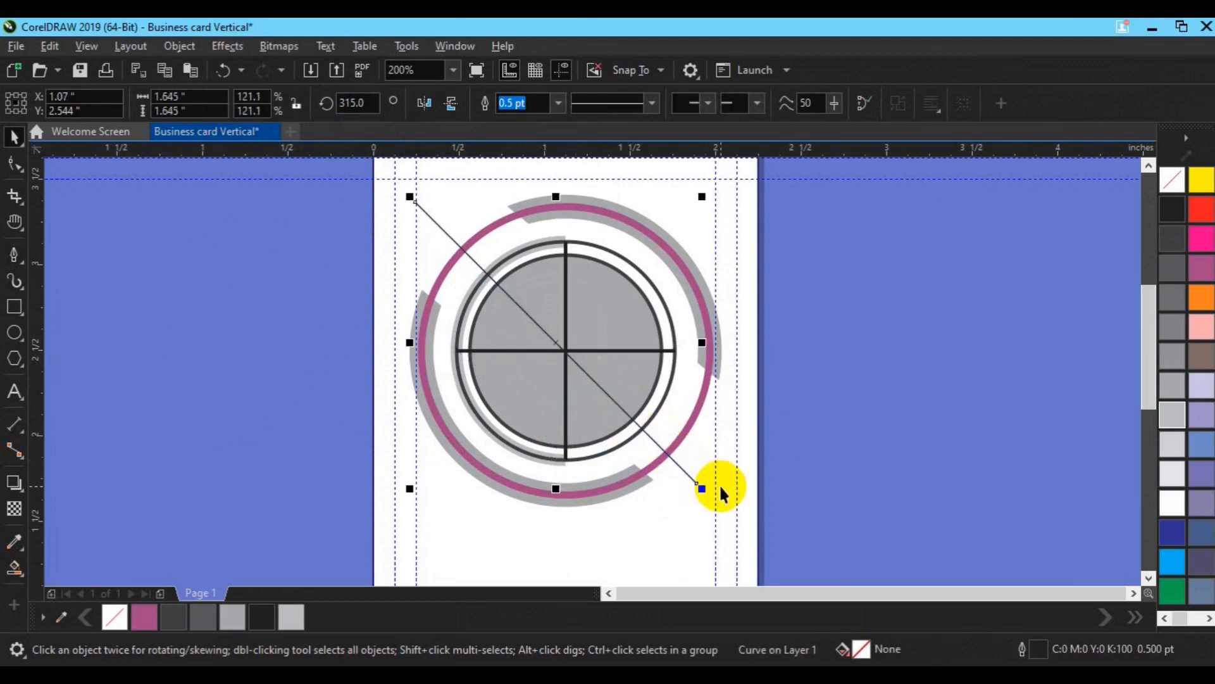
{"action": "left_click", "coordinate": [750, 478]}
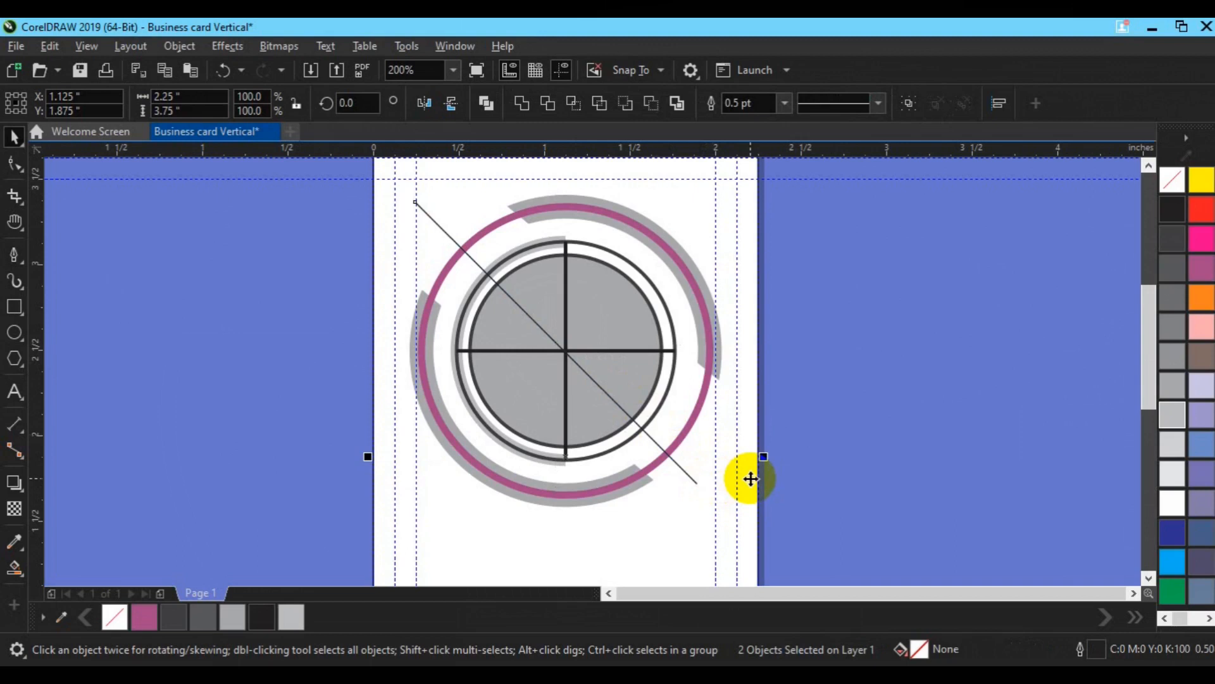
{"action": "key", "text": "c"}
Step: Set the diagonal line's outline width to 1.0 pt
{"action": "left_click", "coordinate": [809, 472]}
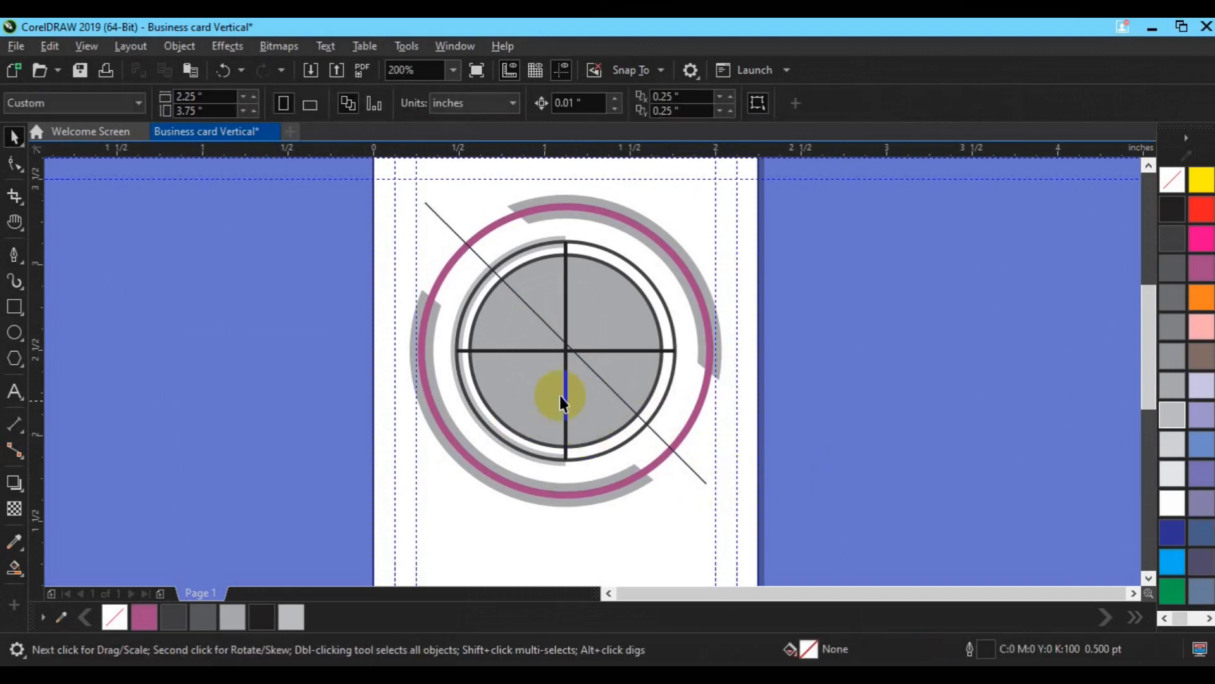
{"action": "left_click", "coordinate": [567, 400]}
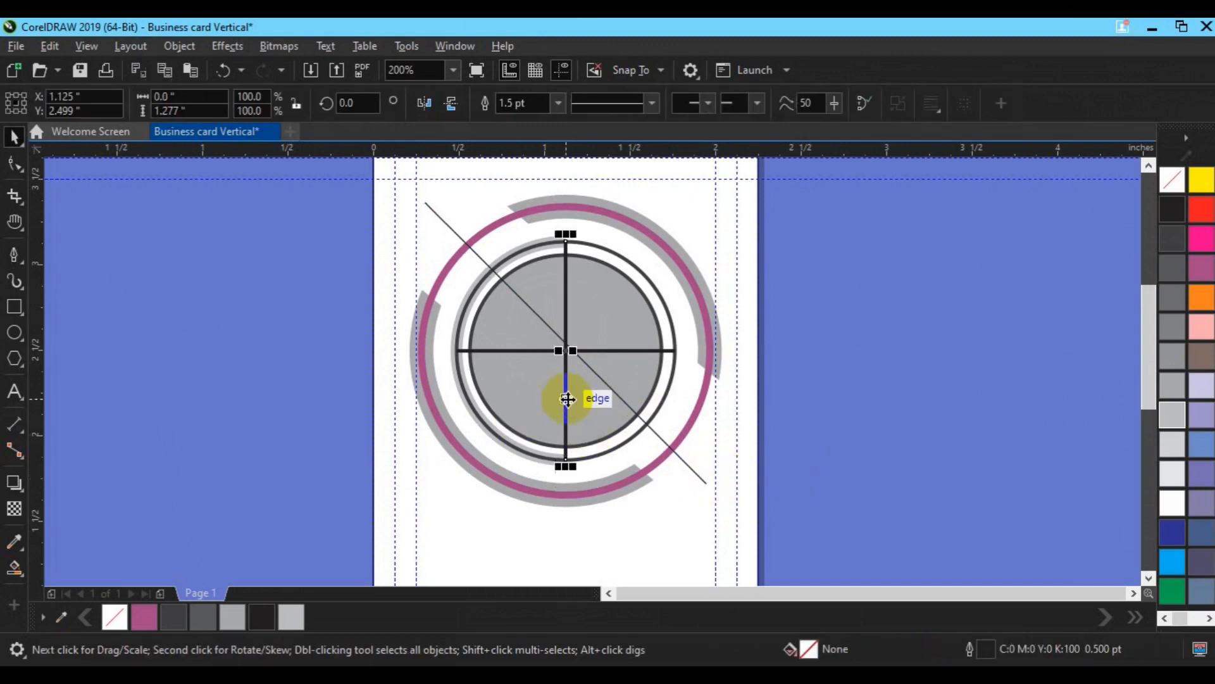
{"action": "left_click", "coordinate": [627, 405]}
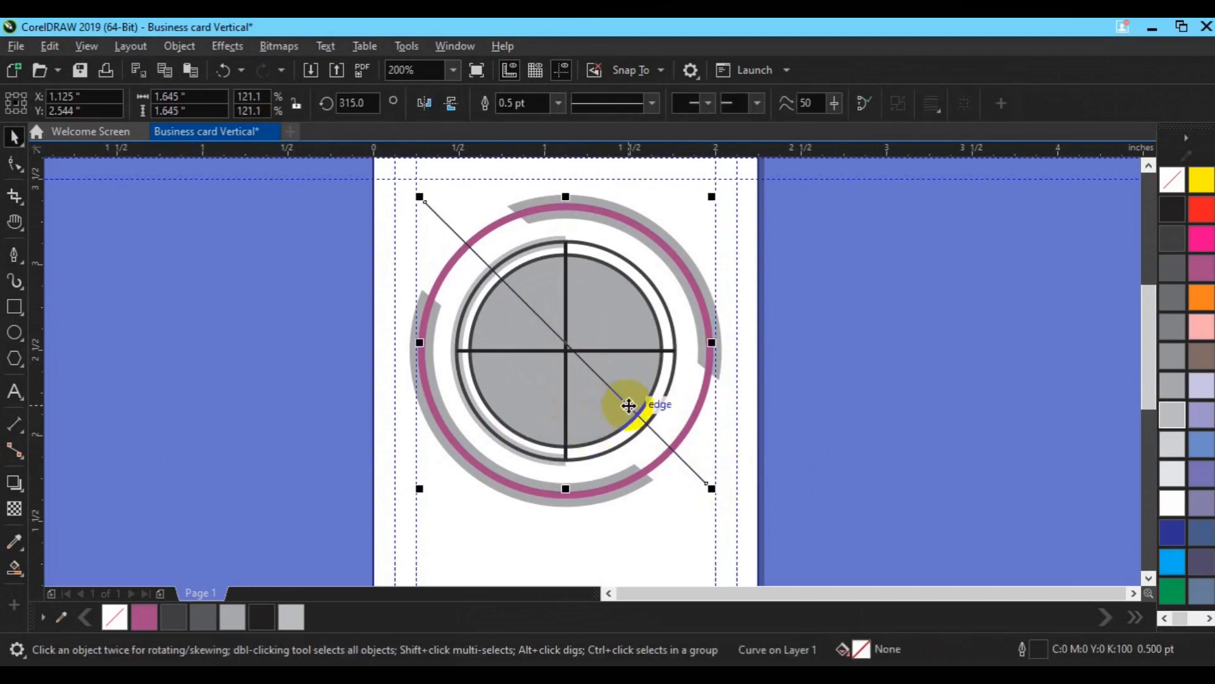
{"action": "left_click", "coordinate": [840, 426]}
{"action": "left_click", "coordinate": [701, 481]}
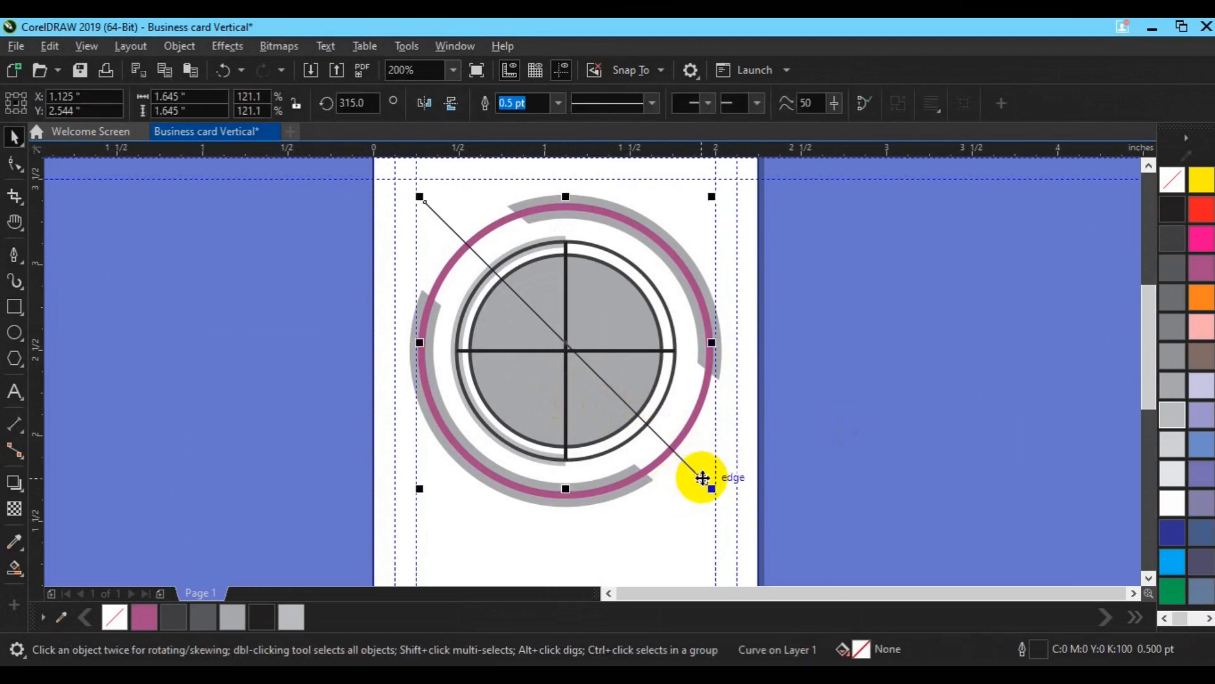
{"action": "left_click", "coordinate": [558, 103]}
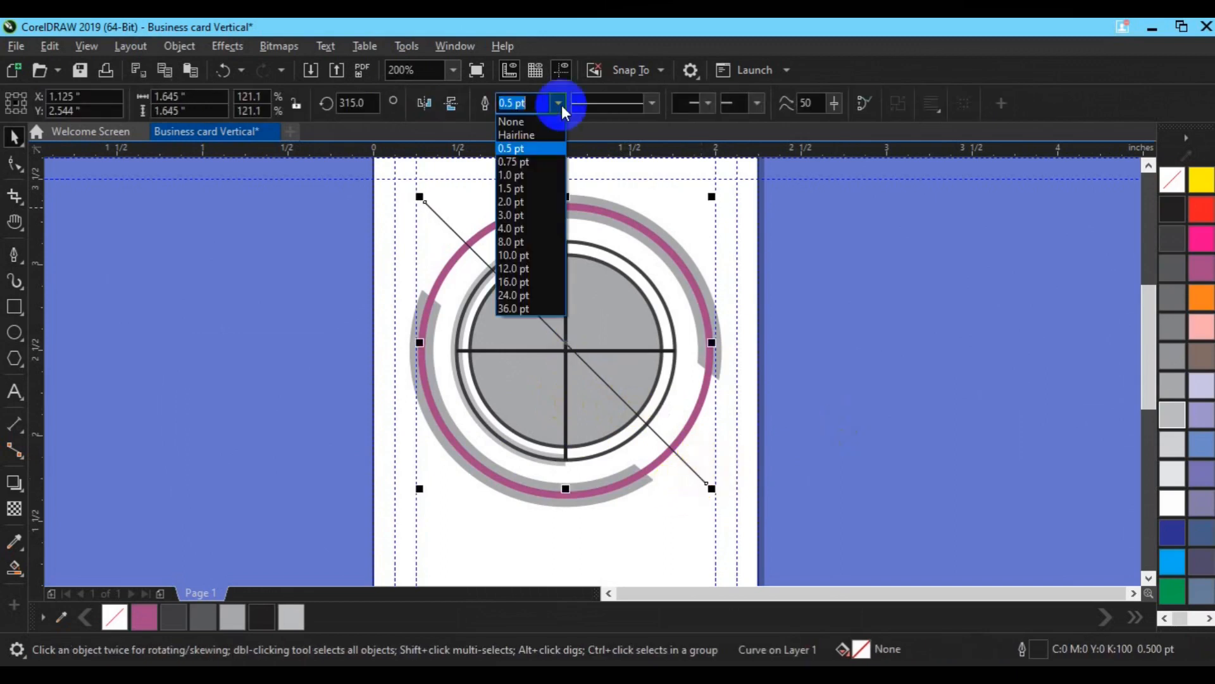
{"action": "left_click", "coordinate": [546, 177]}
Step: Make both cross lines 1.0 pt thick and group them
{"action": "left_click", "coordinate": [561, 252]}
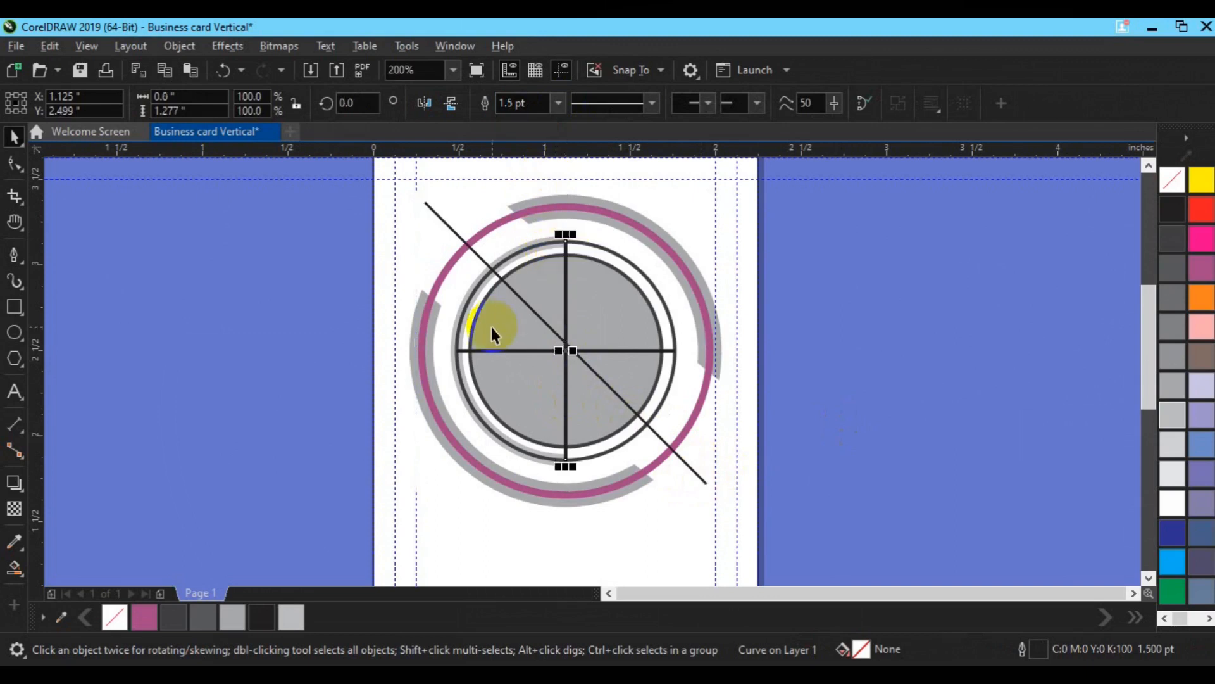
{"action": "left_click", "coordinate": [488, 351], "text": "shift"}
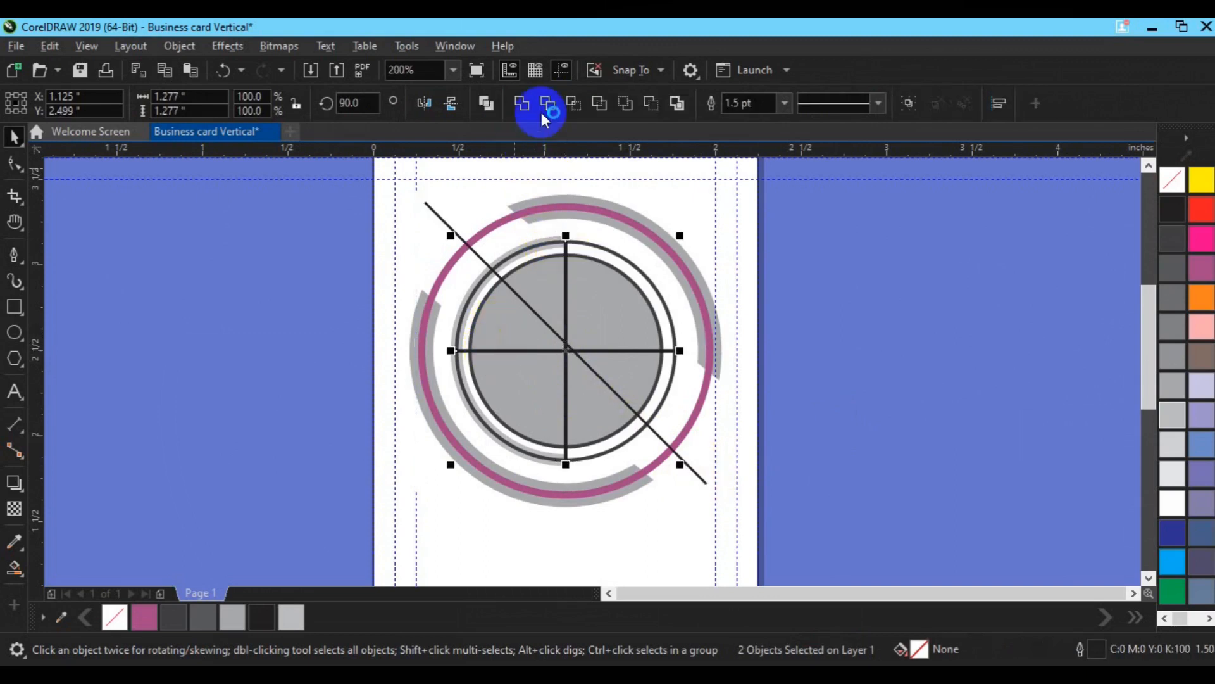
{"action": "left_click", "coordinate": [785, 103]}
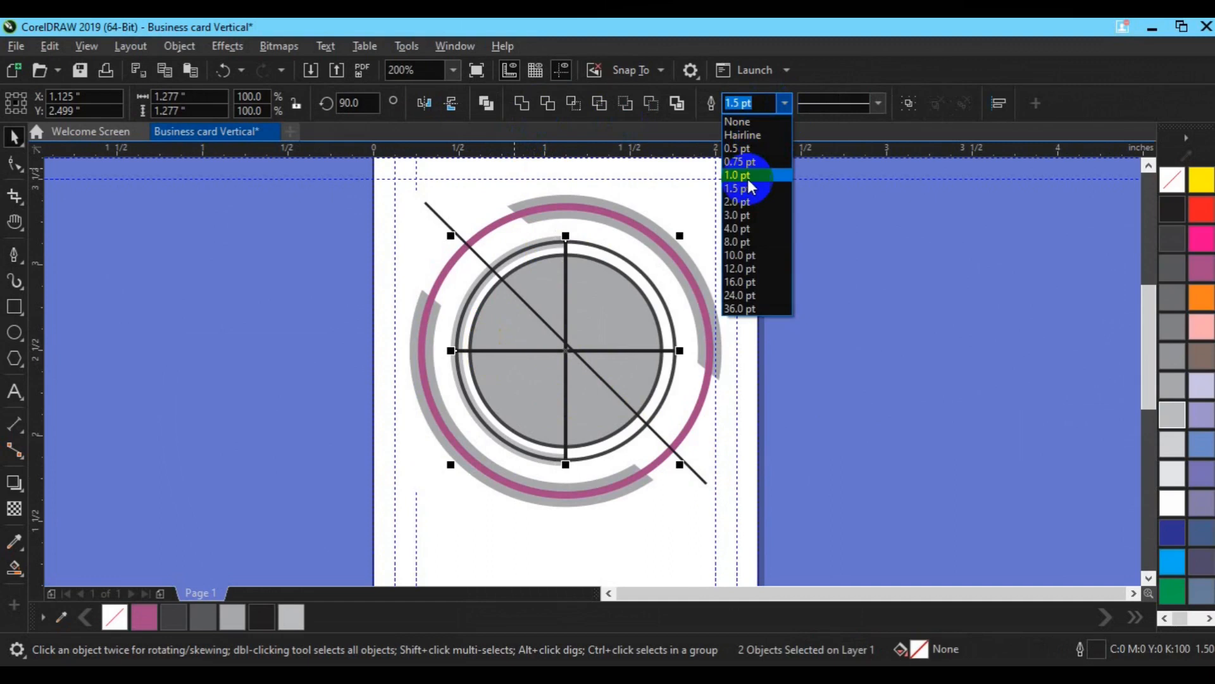
{"action": "left_click", "coordinate": [767, 169]}
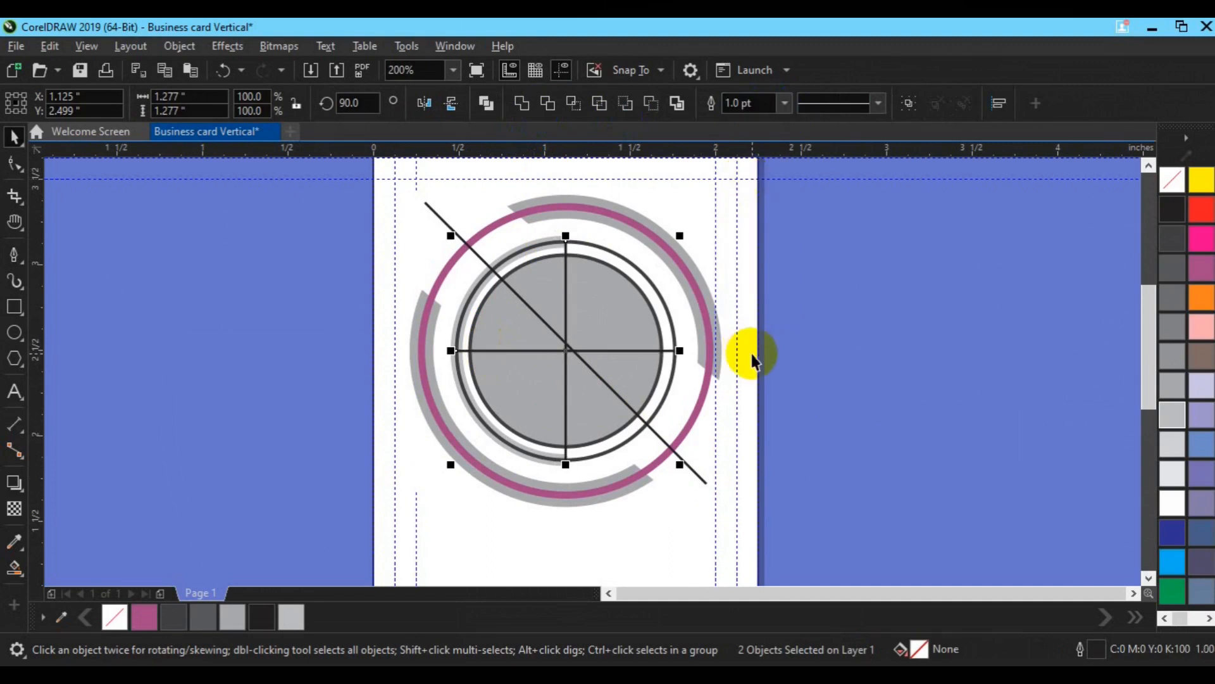
{"action": "key", "text": "ctrl+g"}
Step: Group the cross lines together with the diagonal line
{"action": "left_click", "coordinate": [746, 412], "text": "shift"}
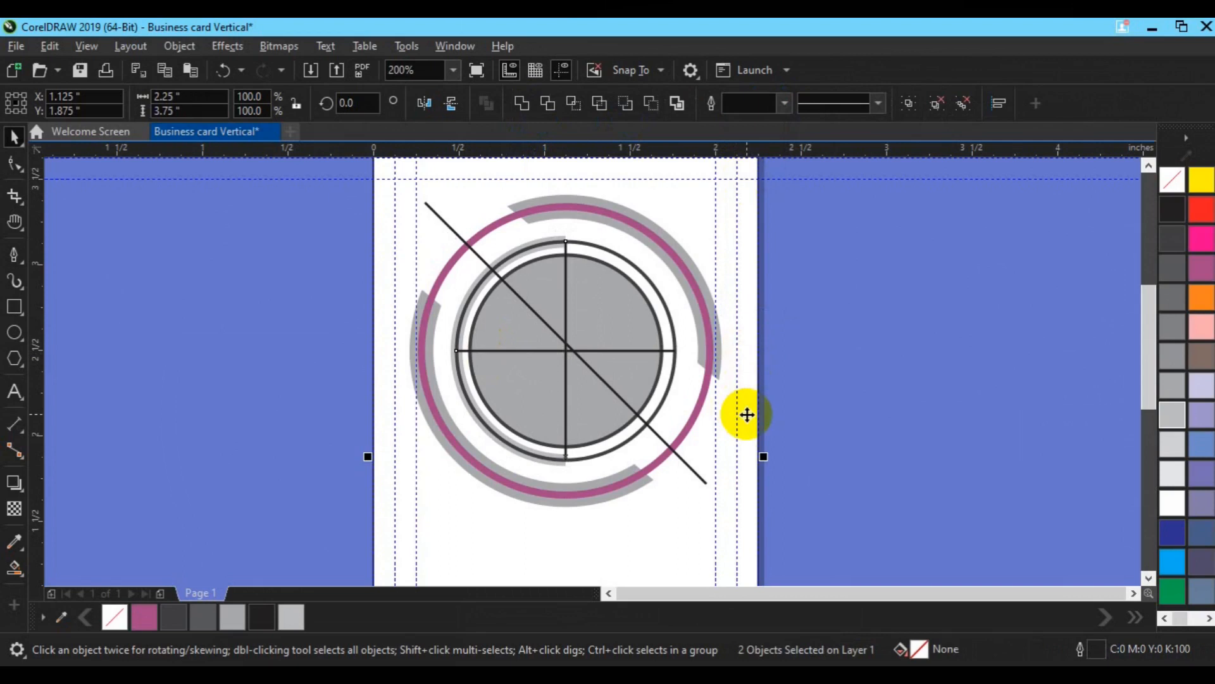
{"action": "left_click", "coordinate": [552, 359]}
{"action": "left_click", "coordinate": [568, 373]}
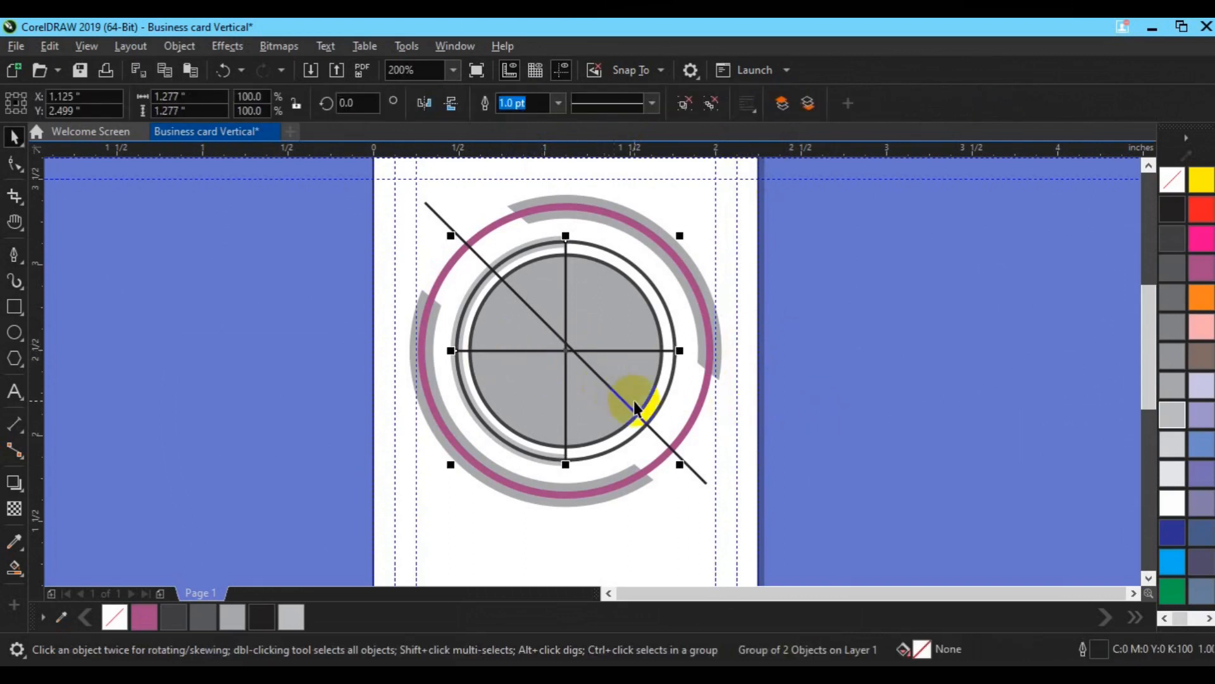
{"action": "left_click", "coordinate": [696, 470]}
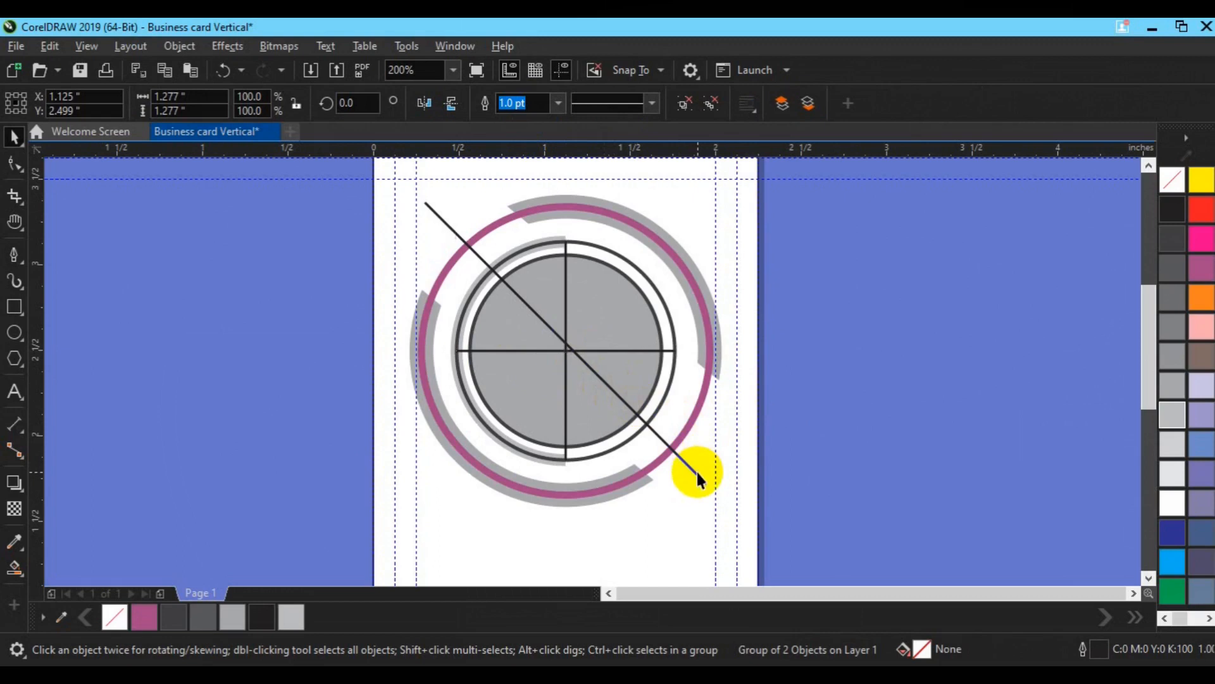
{"action": "left_click", "coordinate": [566, 405]}
{"action": "left_click_drag", "start_coordinate": [566, 406], "coordinate": [583, 403]}
{"action": "key", "text": "ctrl+z"}
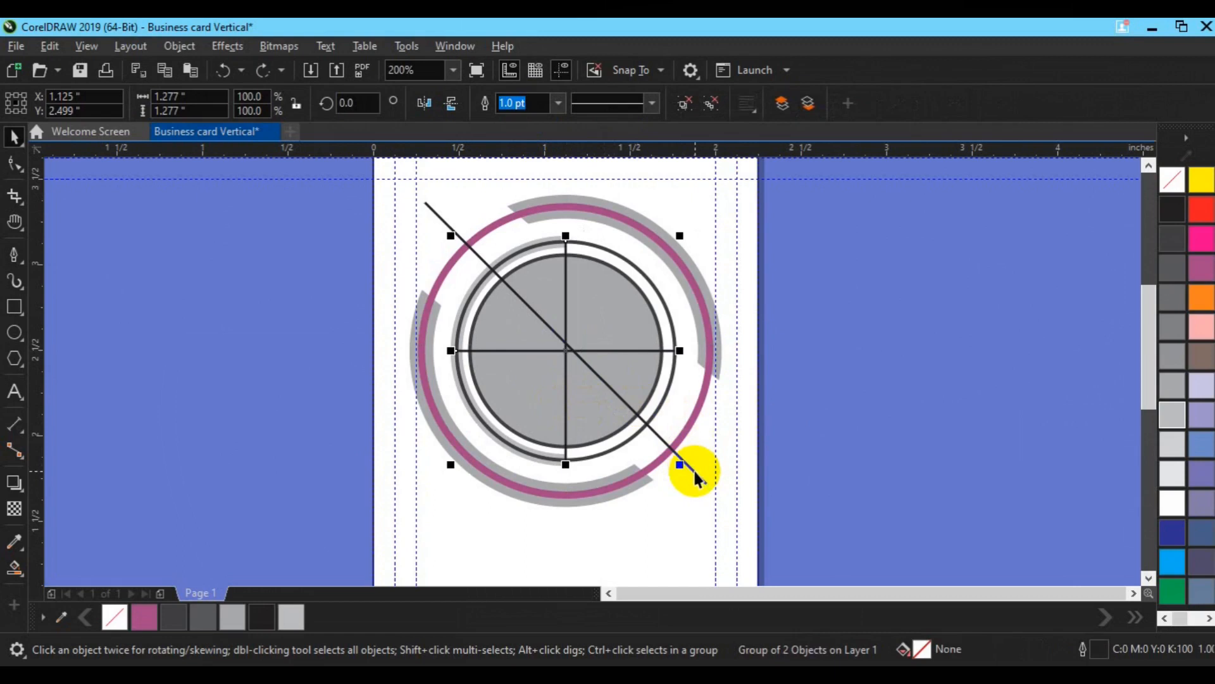
{"action": "left_click", "coordinate": [696, 472], "text": "shift"}
{"action": "key", "text": "ctrl+g"}
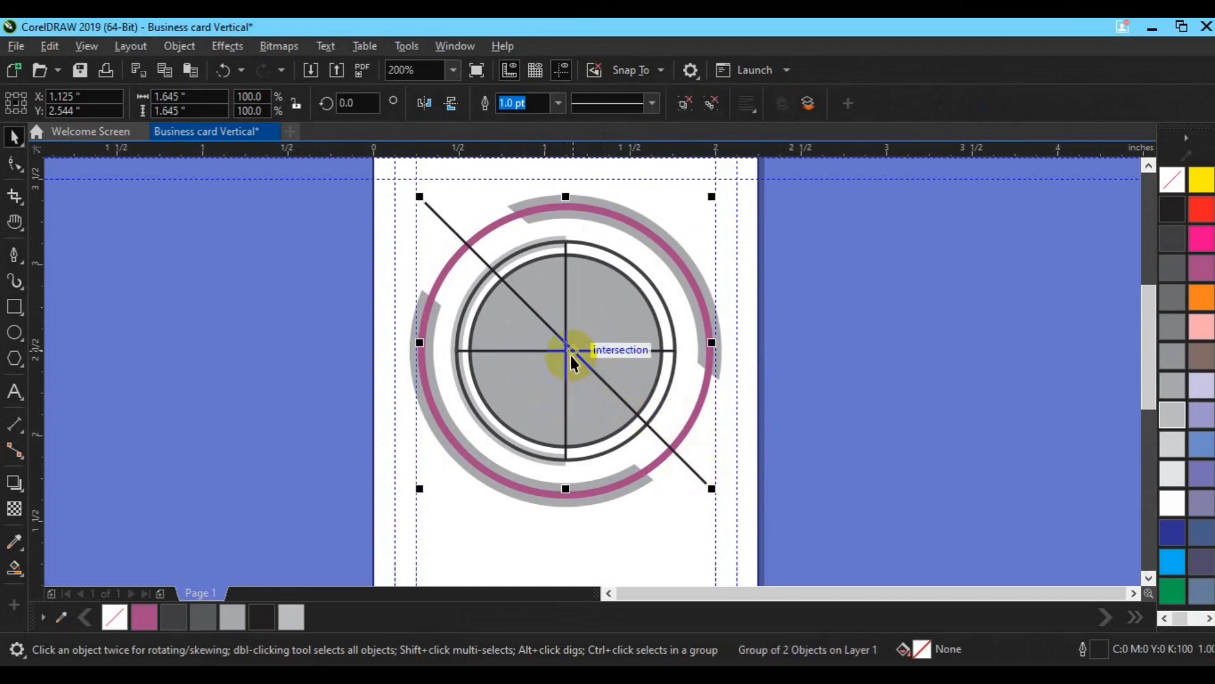
Step: Send the line group behind all other artwork
{"action": "right_click", "coordinate": [569, 347]}
{"action": "mouse_move", "coordinate": [652, 282]}
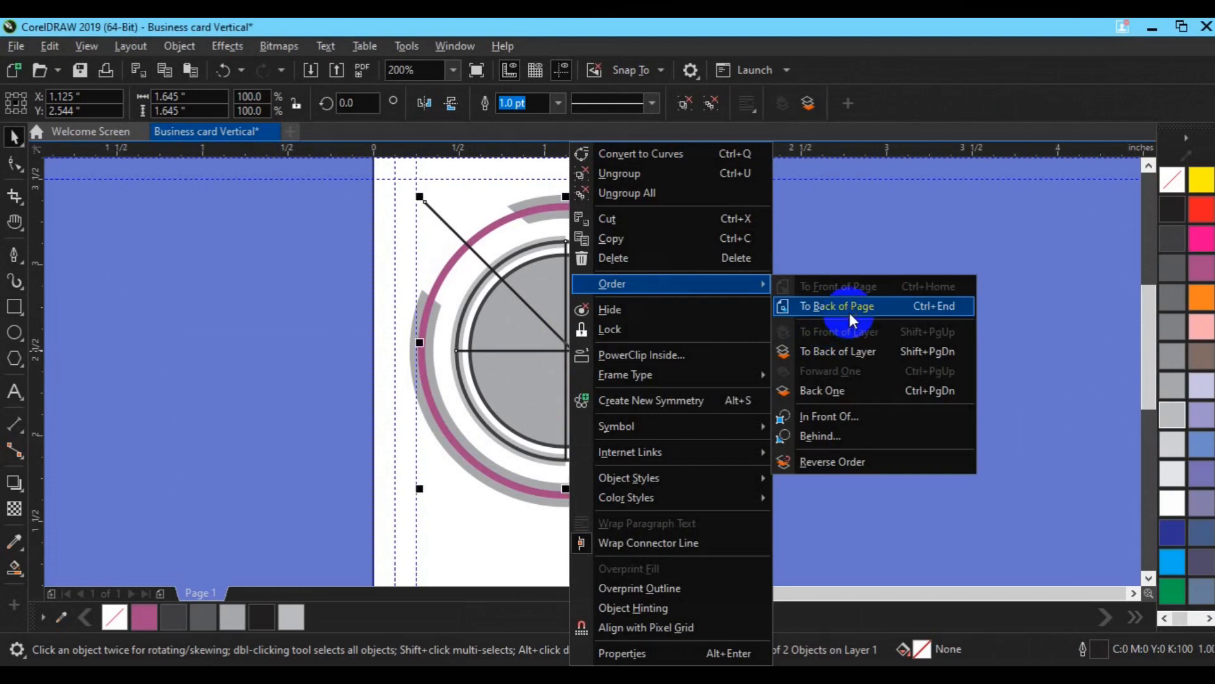
{"action": "left_click", "coordinate": [848, 309]}
{"action": "left_click", "coordinate": [857, 324]}
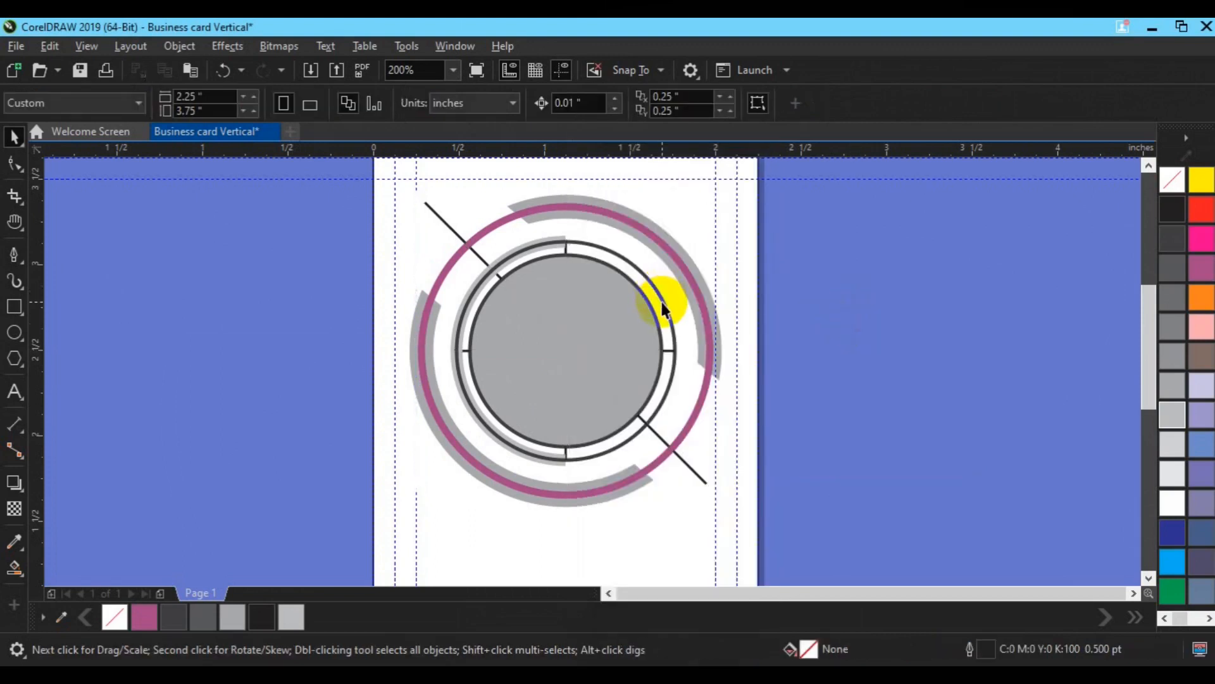
Step: Bring the inner grey arc to the front and recolour the pink ring's outline light grey
{"action": "left_click", "coordinate": [488, 436]}
{"action": "right_click", "coordinate": [489, 436]}
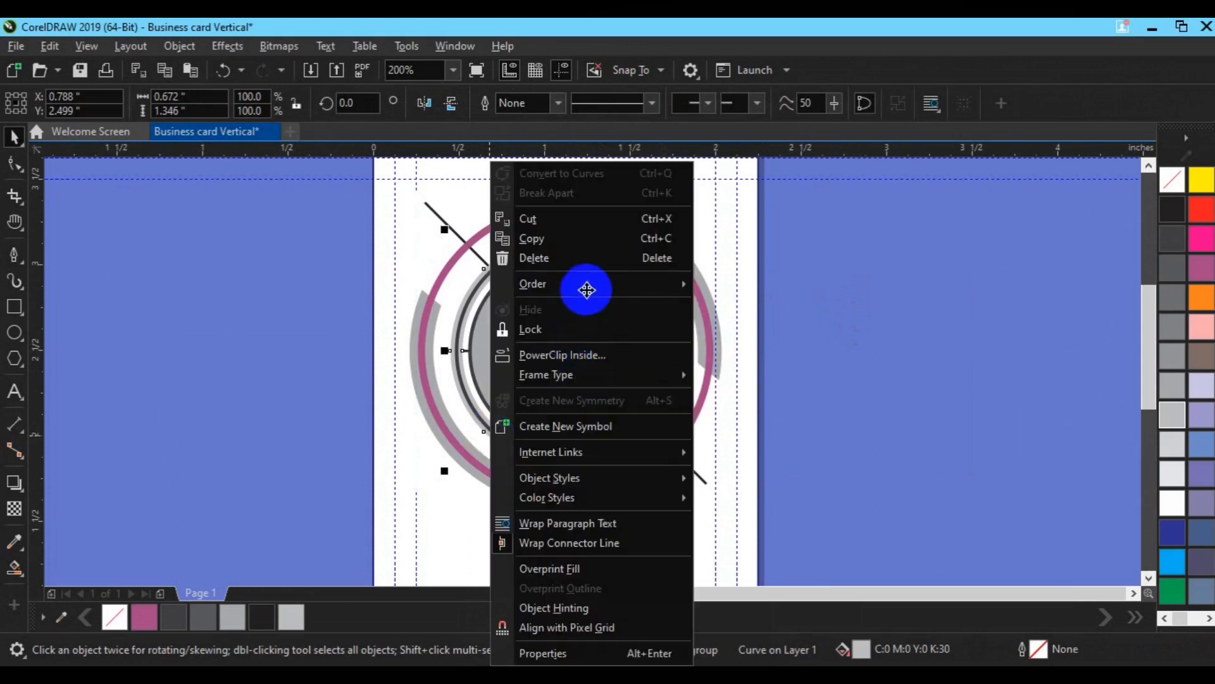
{"action": "mouse_move", "coordinate": [586, 291]}
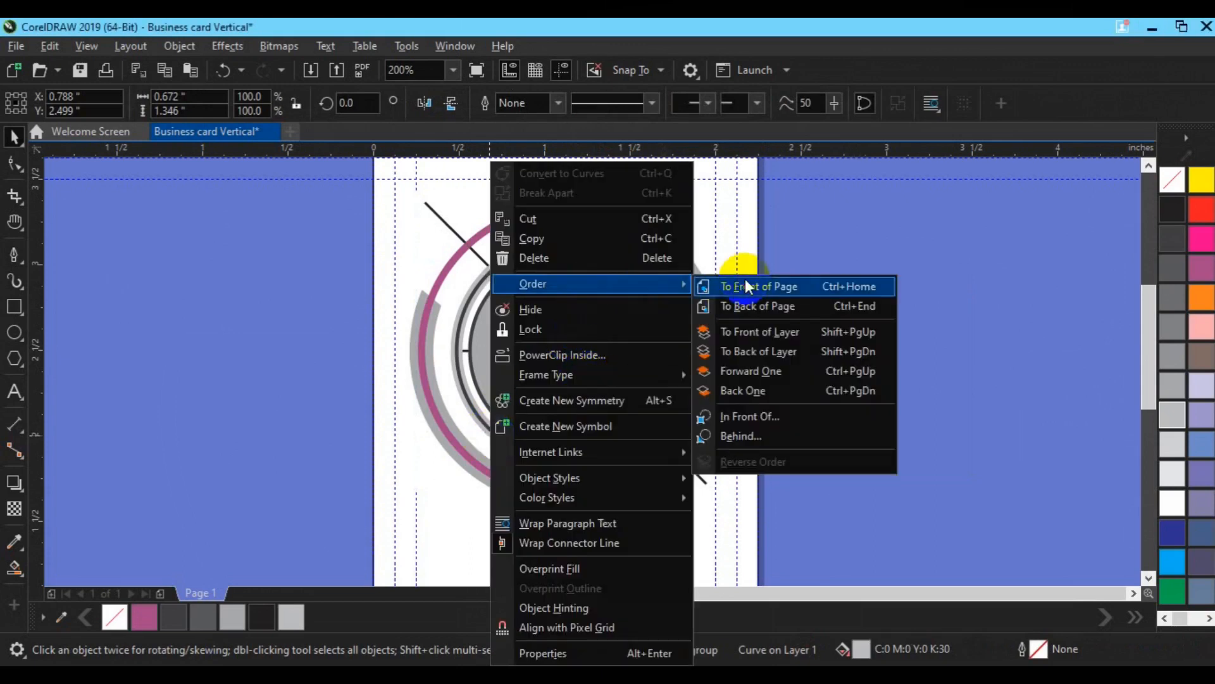
{"action": "left_click", "coordinate": [746, 287]}
{"action": "left_click", "coordinate": [683, 393]}
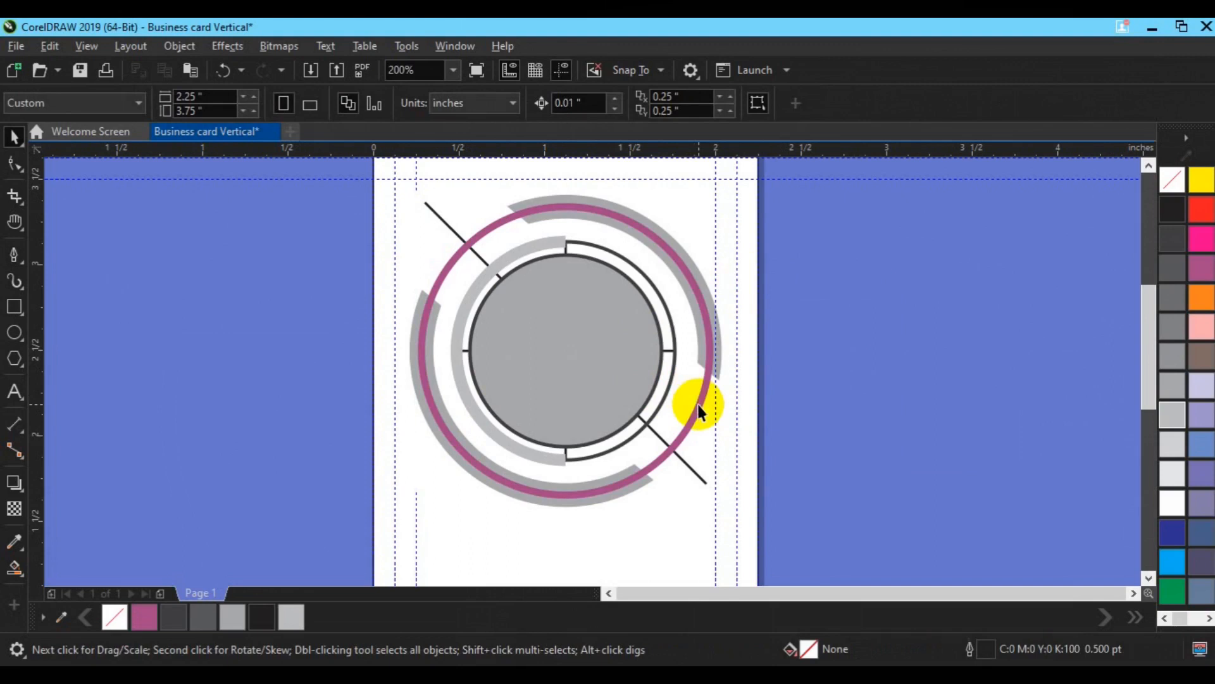
{"action": "left_click", "coordinate": [700, 401]}
{"action": "right_click", "coordinate": [1178, 449]}
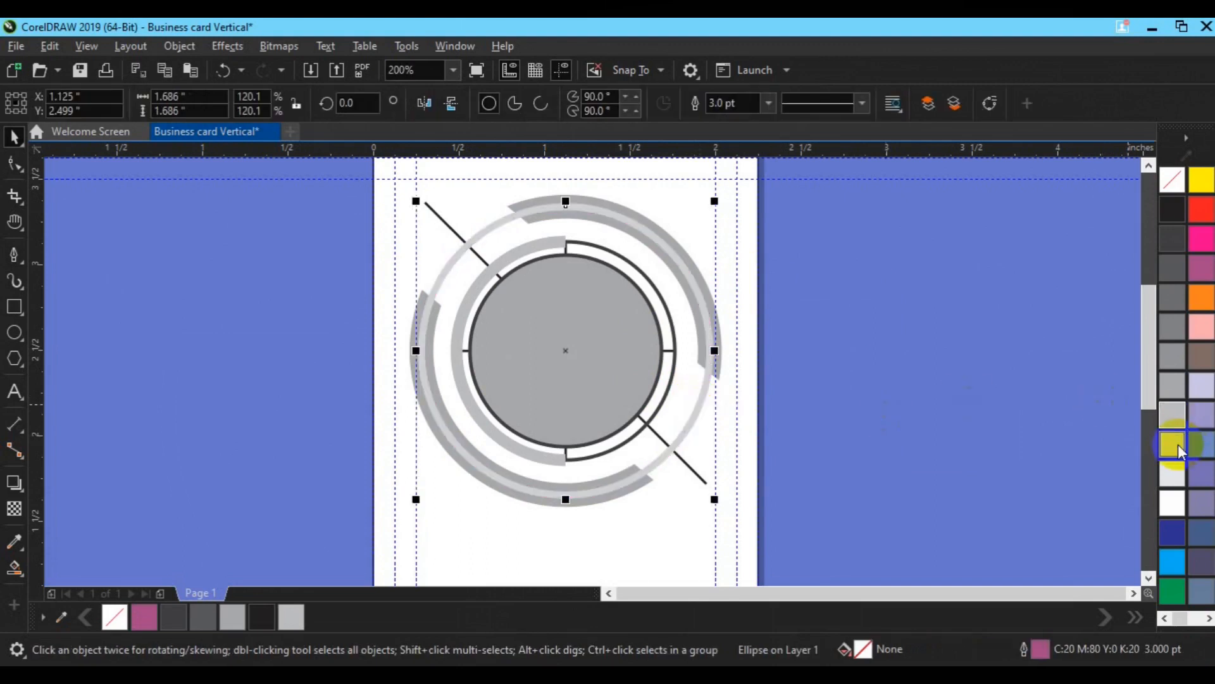
{"action": "left_click", "coordinate": [946, 443]}
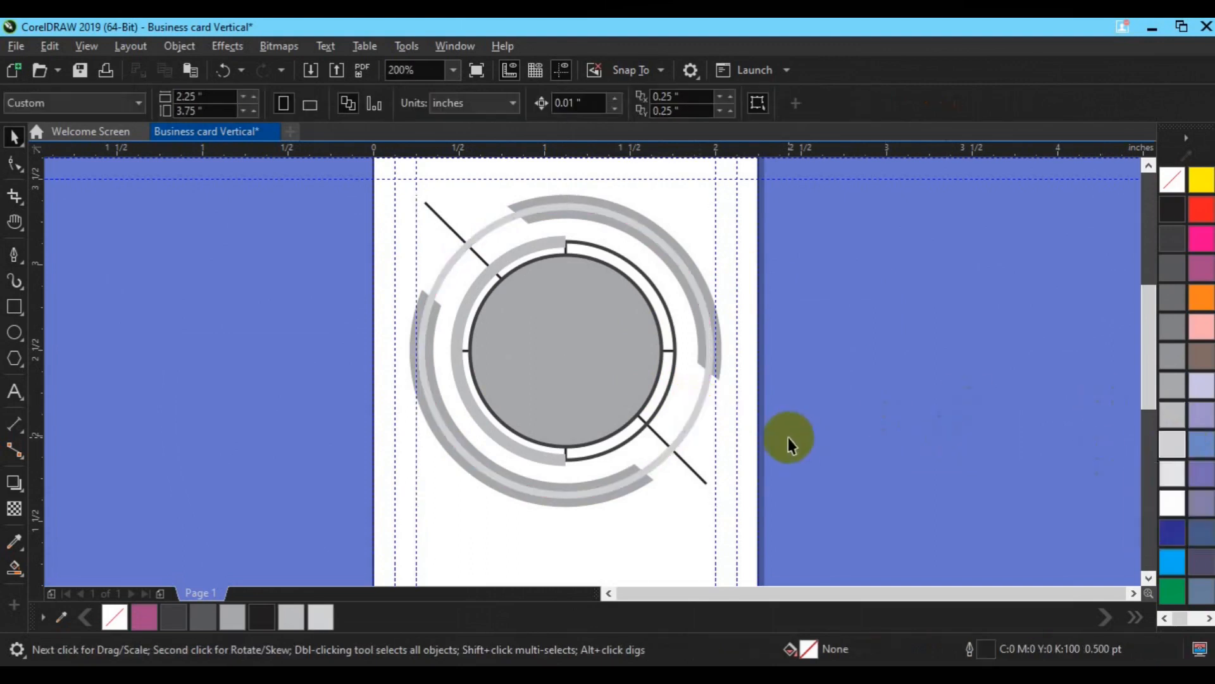
Step: Trim a gap into the top of the ring arcs with a small rectangle, then delete the rectangle
{"action": "left_click", "coordinate": [13, 306]}
{"action": "left_click_drag", "start_coordinate": [493, 168], "coordinate": [539, 250]}
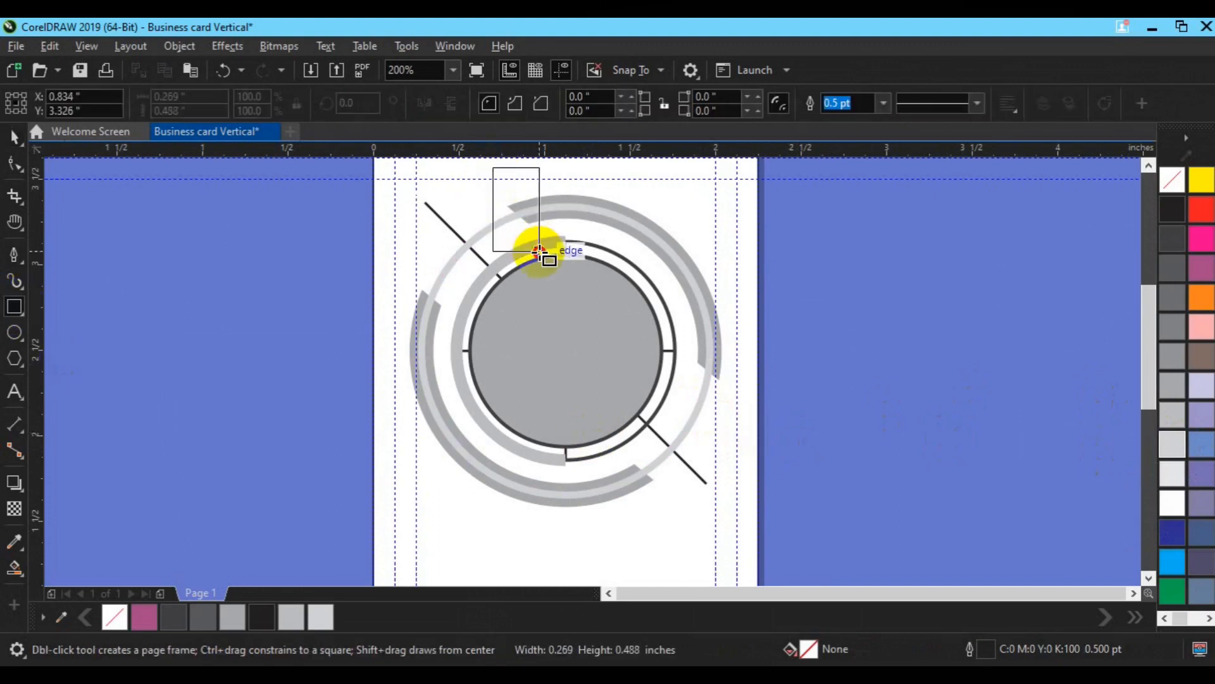
{"action": "key", "text": "space"}
{"action": "left_click", "coordinate": [629, 208], "text": "shift"}
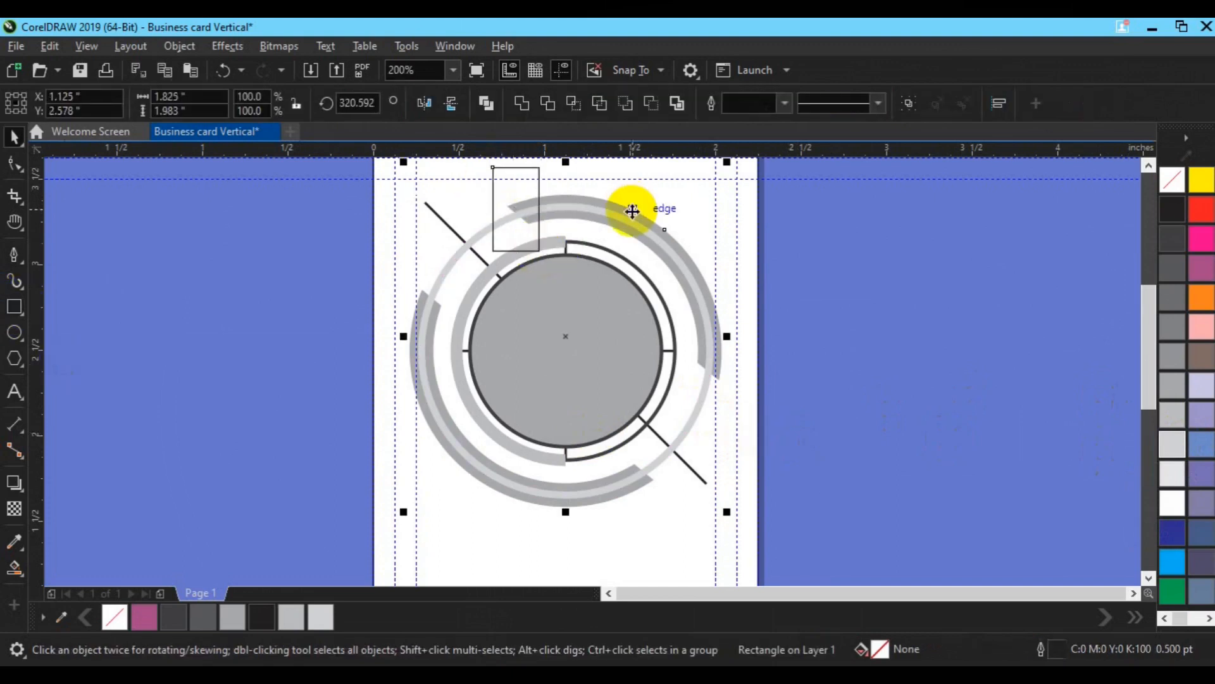
{"action": "left_click", "coordinate": [547, 107]}
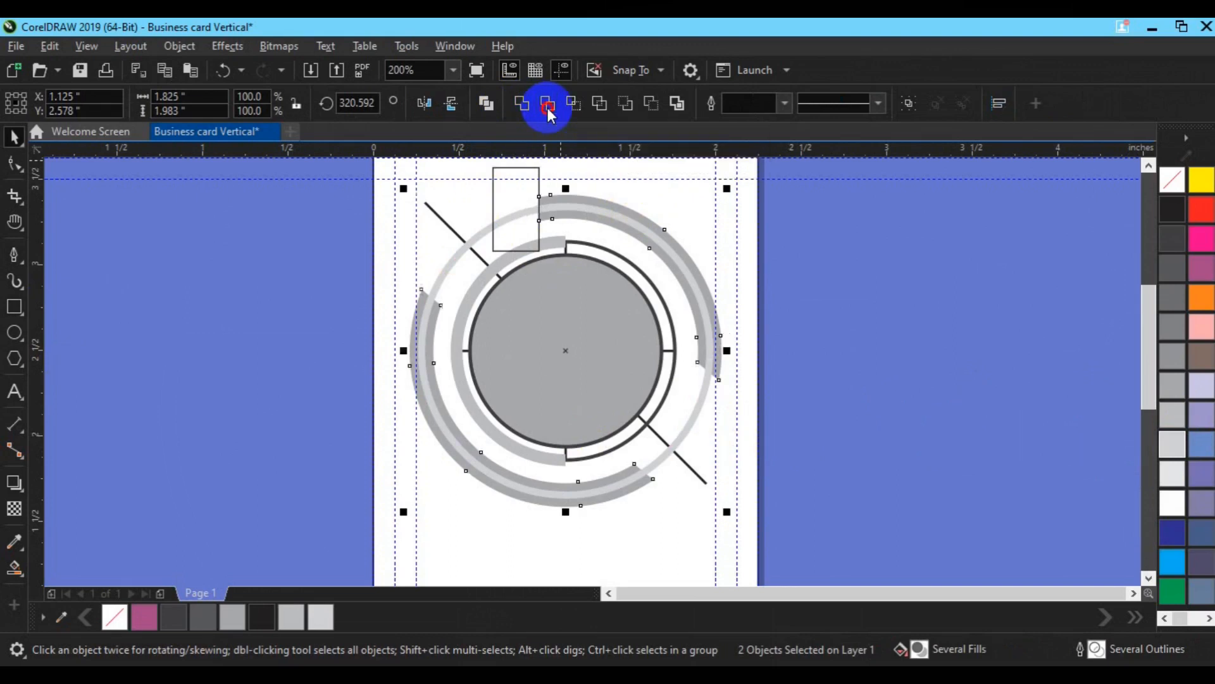
{"action": "left_click", "coordinate": [492, 197]}
{"action": "key", "text": "Delete"}
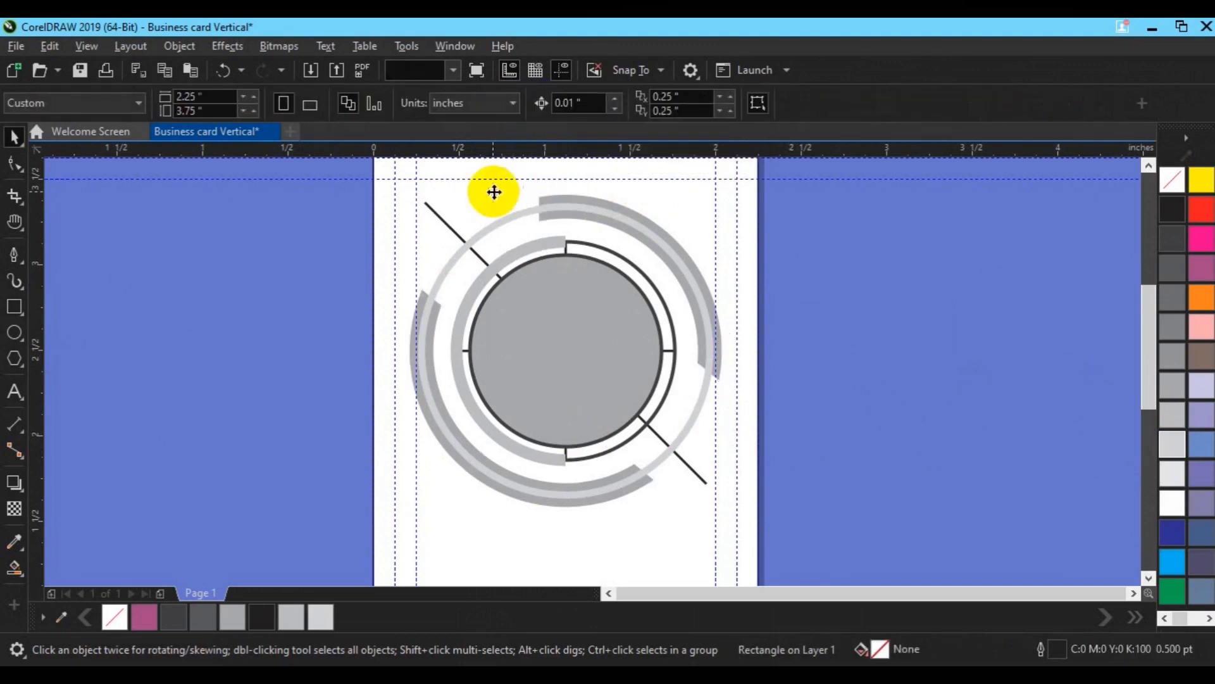
Step: Cut a gap into the right arc with a rectangle and delete the cutter
{"action": "left_click", "coordinate": [14, 306]}
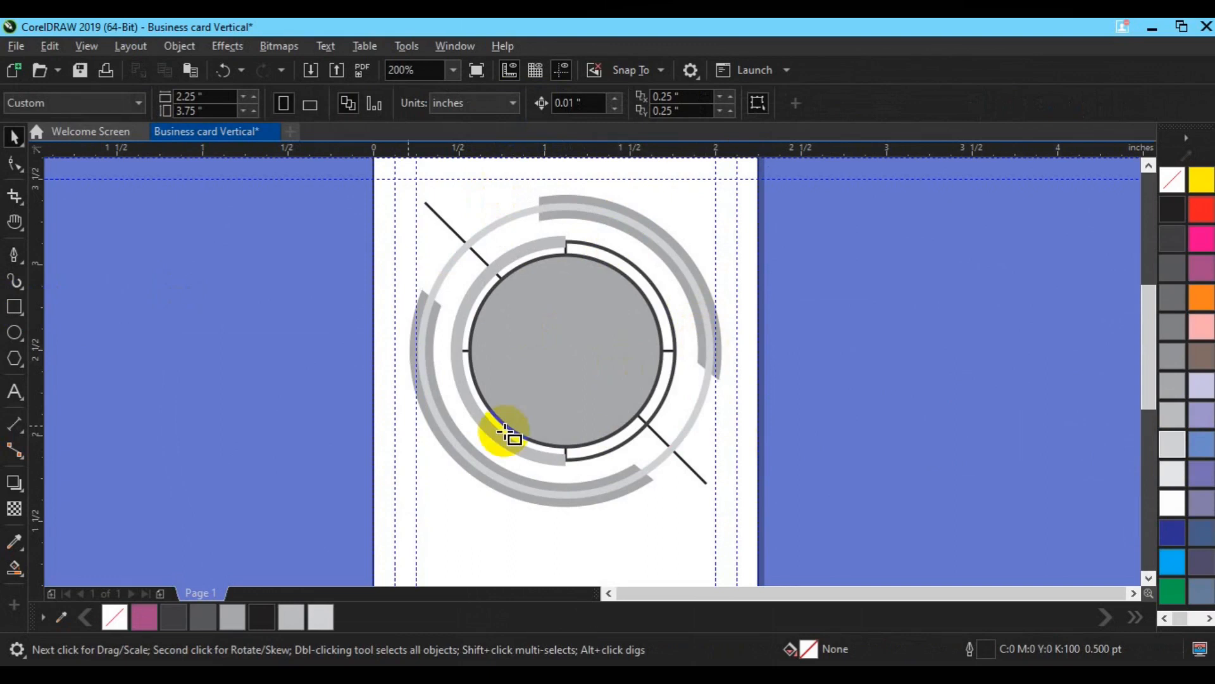
{"action": "left_click_drag", "start_coordinate": [690, 348], "coordinate": [783, 384]}
{"action": "key", "text": "space"}
{"action": "left_click", "coordinate": [706, 295], "text": "shift"}
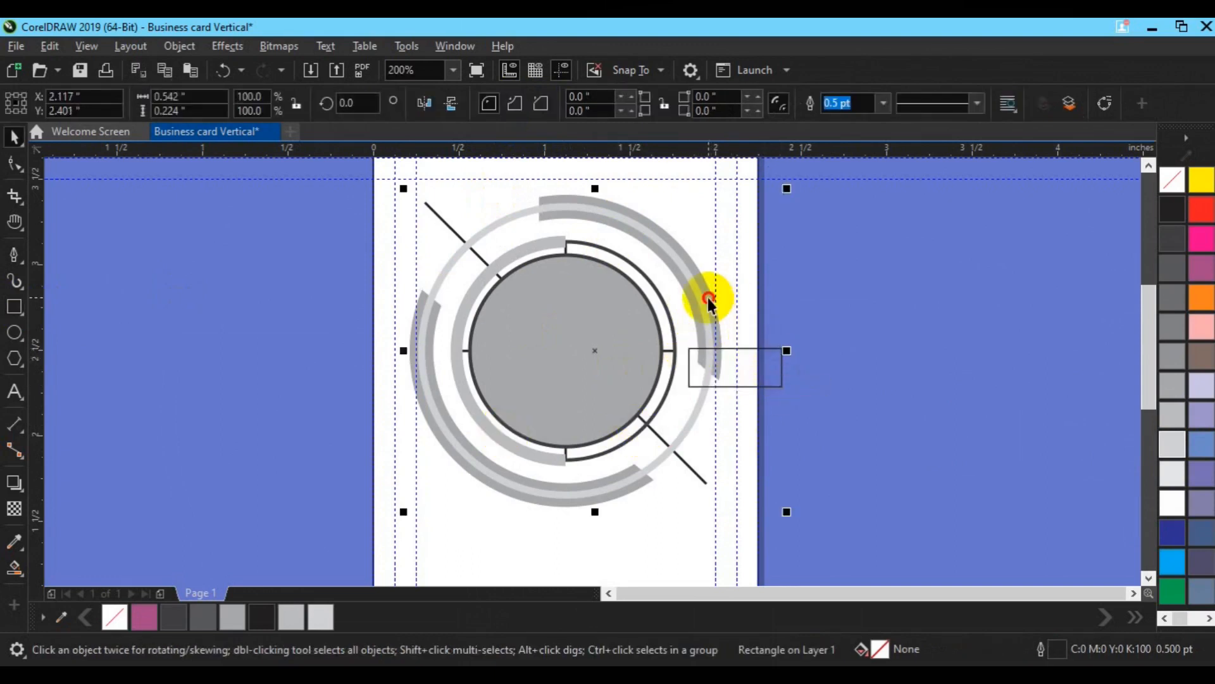
{"action": "left_click", "coordinate": [545, 101]}
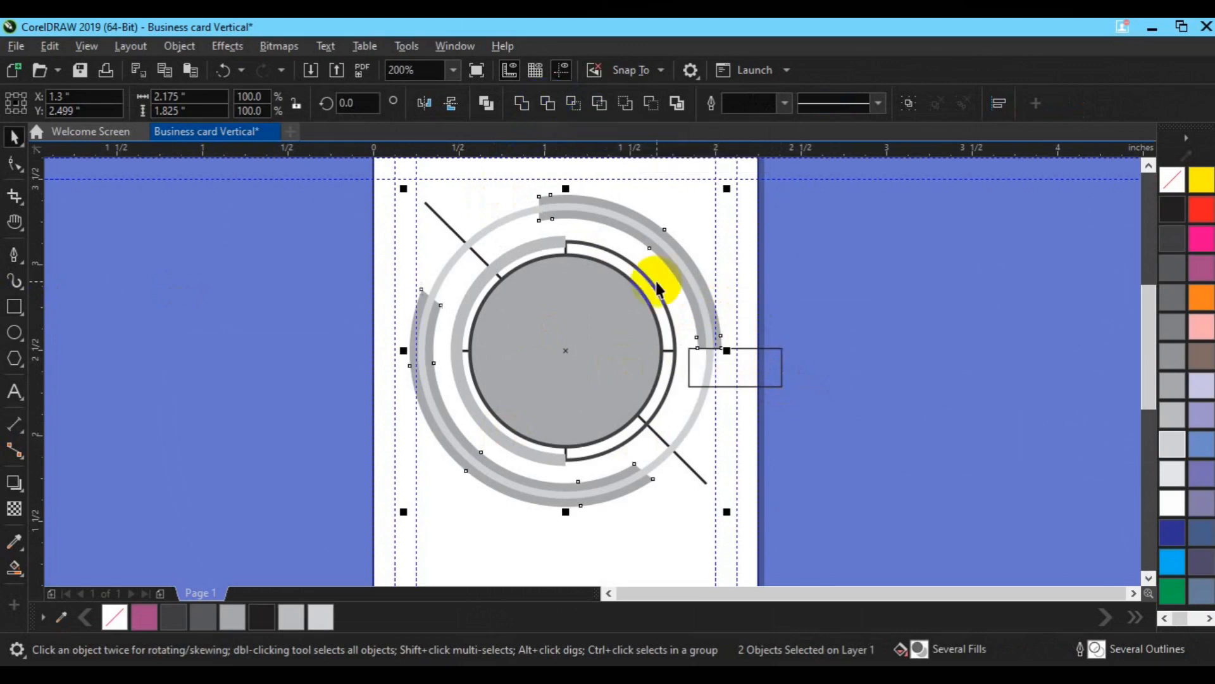
{"action": "left_click", "coordinate": [773, 378]}
{"action": "key", "text": "Delete"}
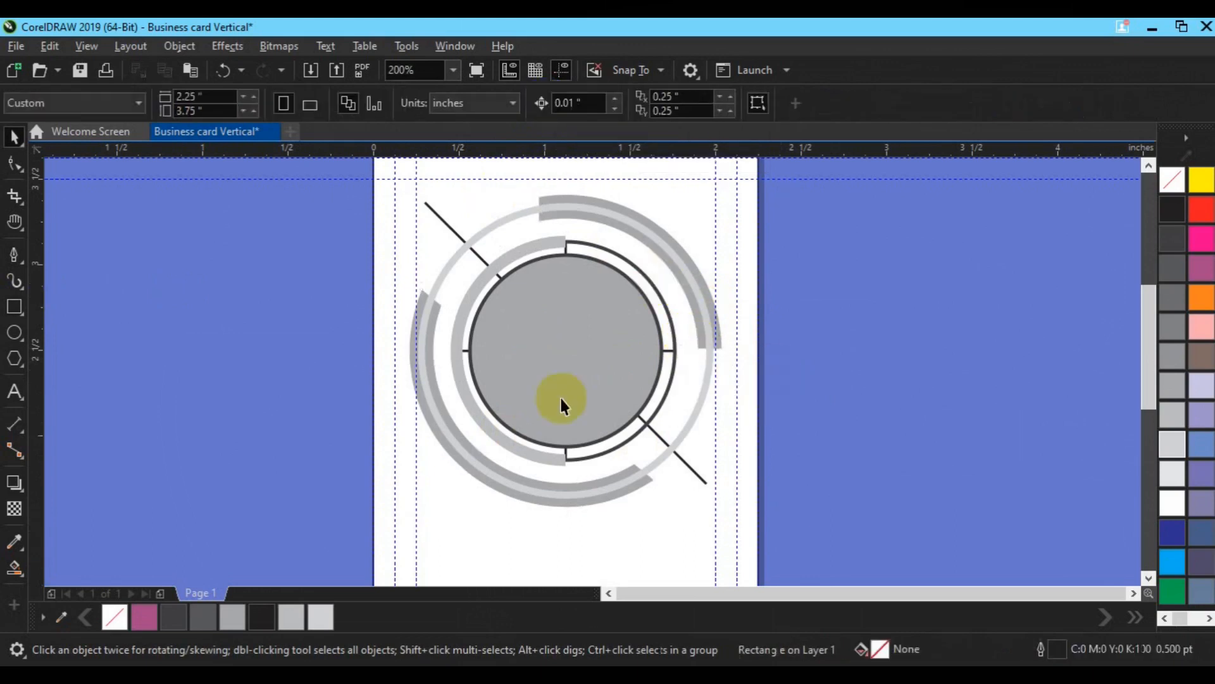
Step: Cut a gap into the left arcs with a wide rectangle and delete the cutter
{"action": "left_click", "coordinate": [15, 306]}
{"action": "left_click_drag", "start_coordinate": [362, 260], "coordinate": [574, 325]}
{"action": "key", "text": "space"}
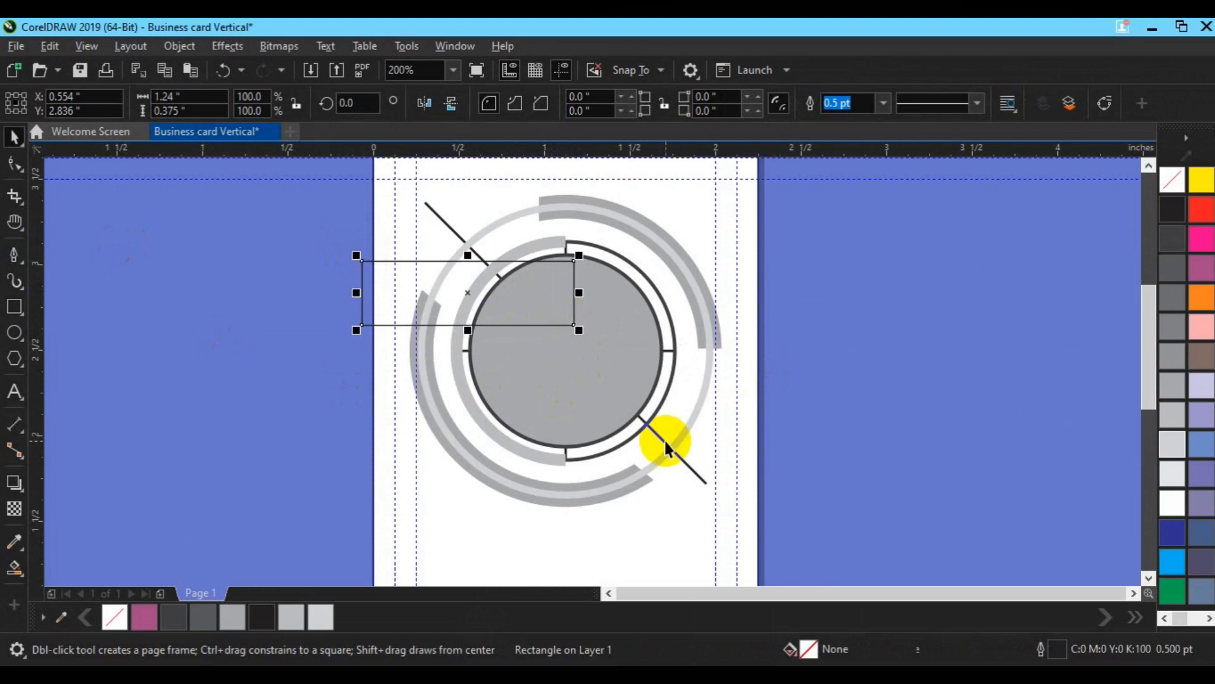
{"action": "left_click", "coordinate": [641, 483], "text": "shift"}
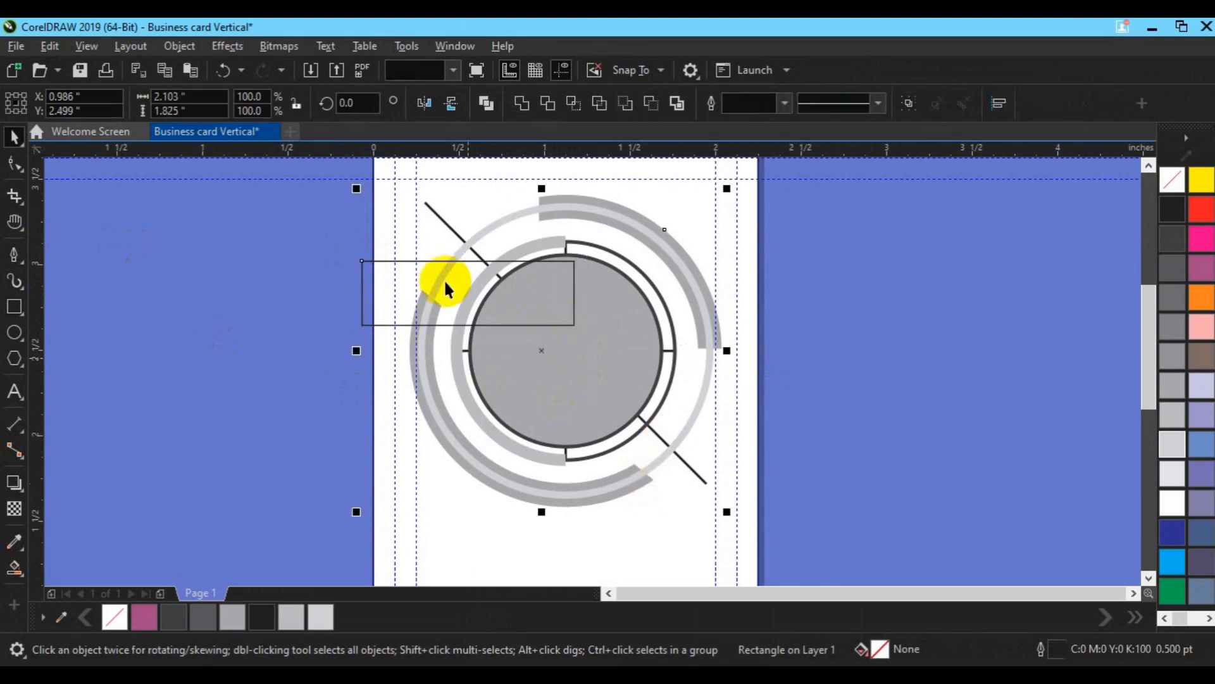
{"action": "left_click", "coordinate": [546, 104]}
{"action": "left_click", "coordinate": [368, 298]}
{"action": "key", "text": "Delete"}
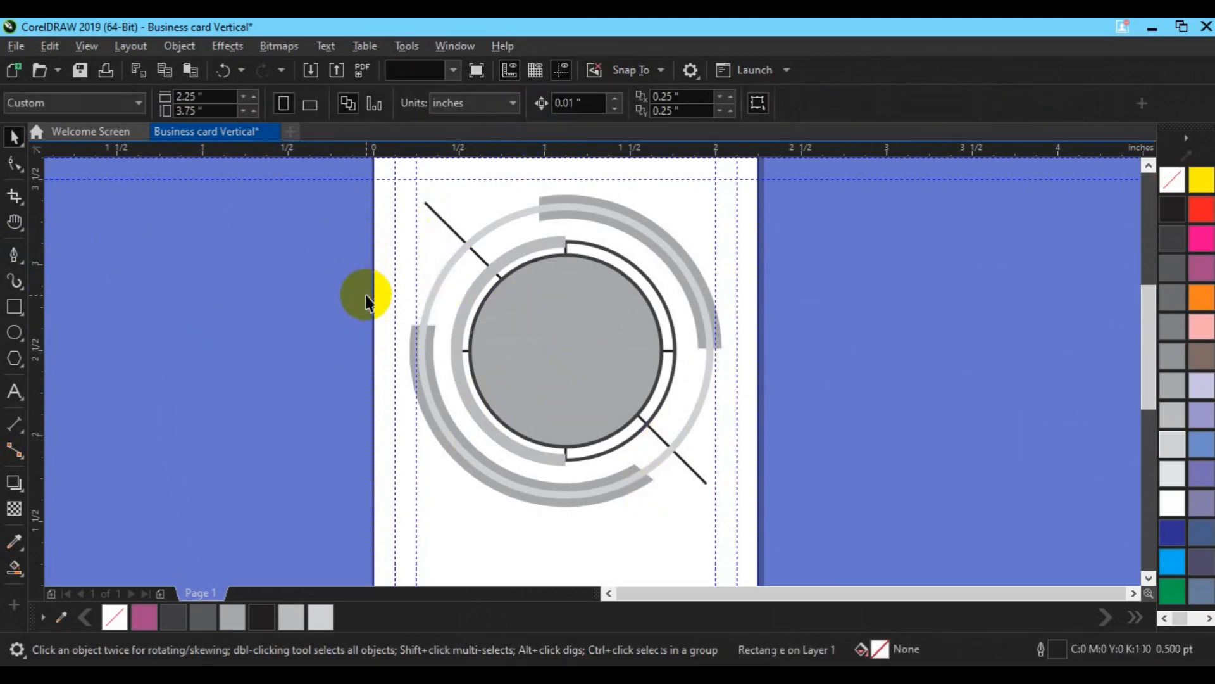
Step: Trim the lower arcs with a page-centred rectangle, delete it, and save Business card Vertical.cdr
{"action": "key", "text": "F6"}
{"action": "left_click_drag", "start_coordinate": [606, 393], "coordinate": [703, 535]}
{"action": "key", "text": "space"}
{"action": "left_click_drag", "start_coordinate": [652, 468], "coordinate": [590, 469]}
{"action": "key", "text": "p"}
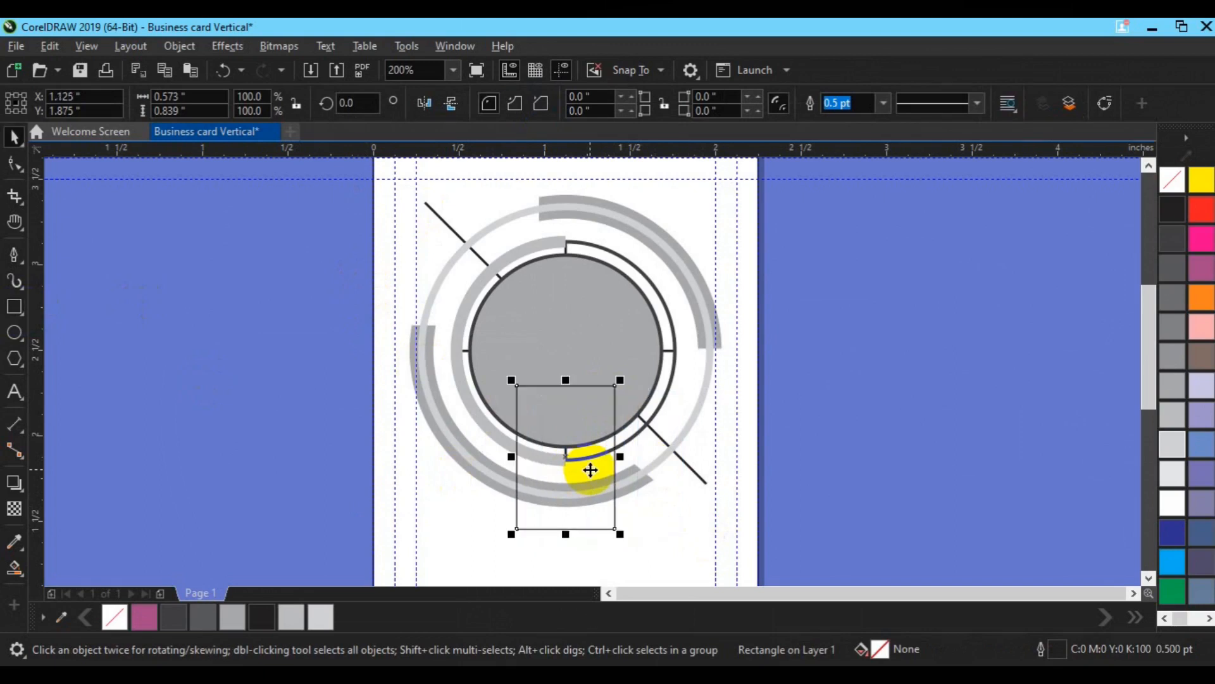
{"action": "left_click_drag", "start_coordinate": [562, 457], "coordinate": [612, 457]}
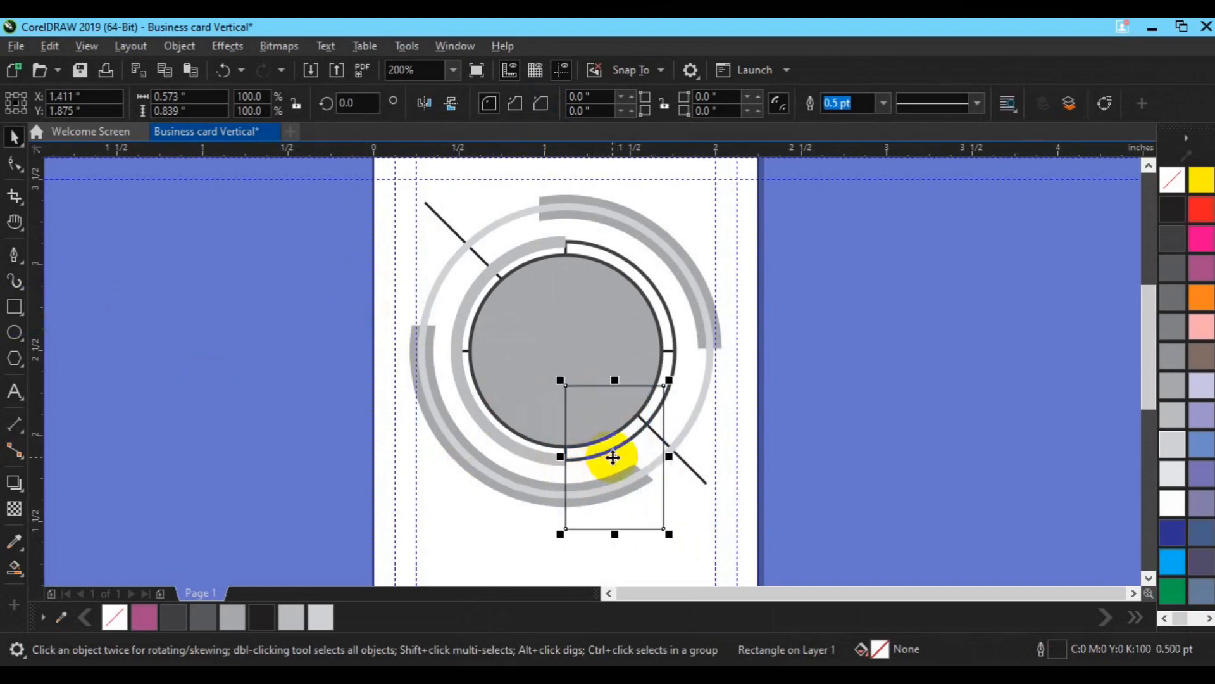
{"action": "left_click", "coordinate": [637, 483], "text": "shift"}
{"action": "left_click", "coordinate": [545, 109]}
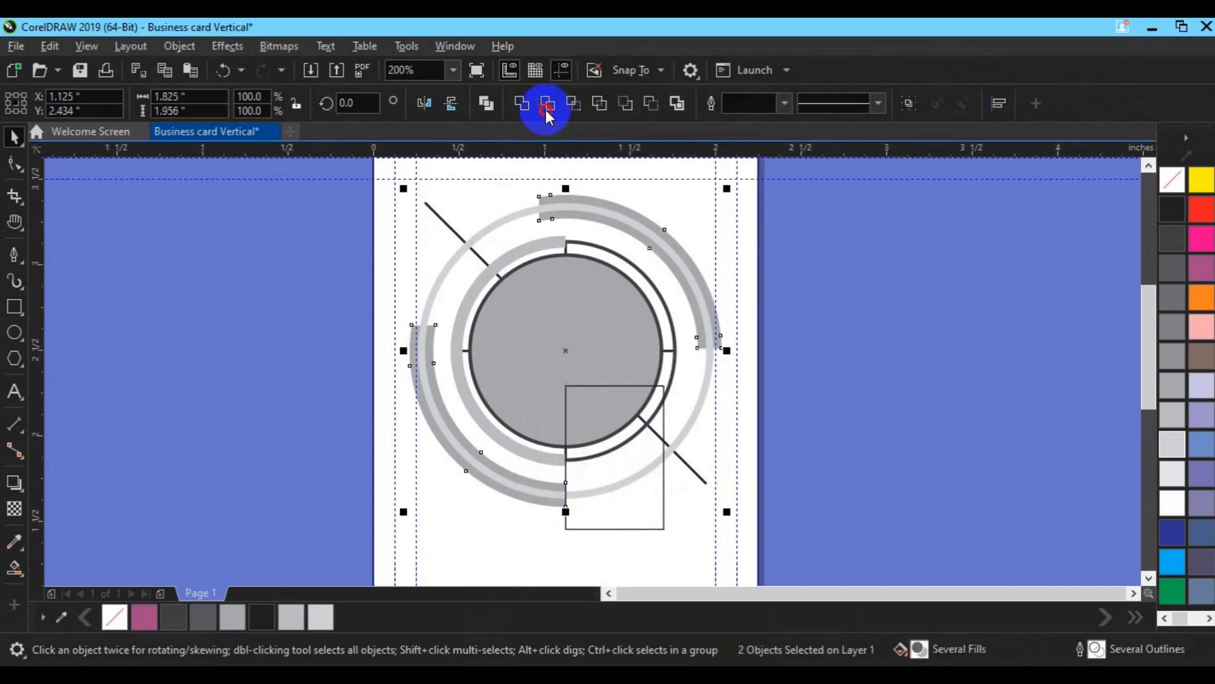
{"action": "left_click", "coordinate": [868, 380]}
{"action": "left_click", "coordinate": [636, 499]}
{"action": "key", "text": "Delete"}
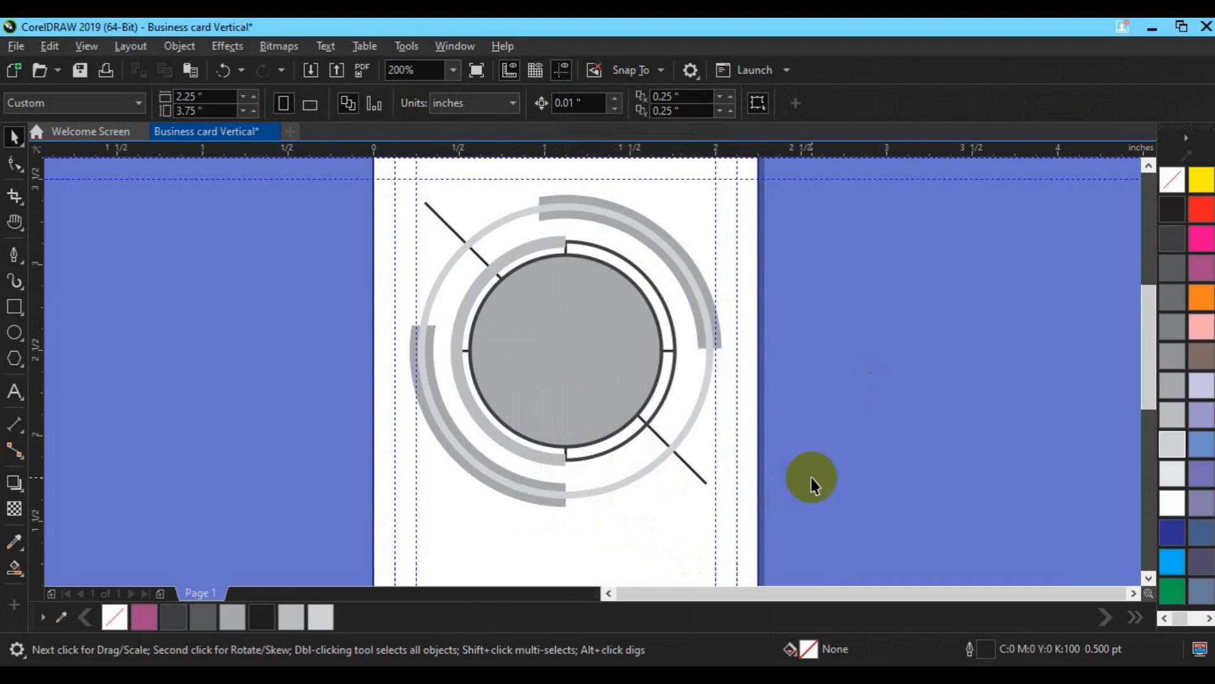
{"action": "key", "text": "ctrl+s"}
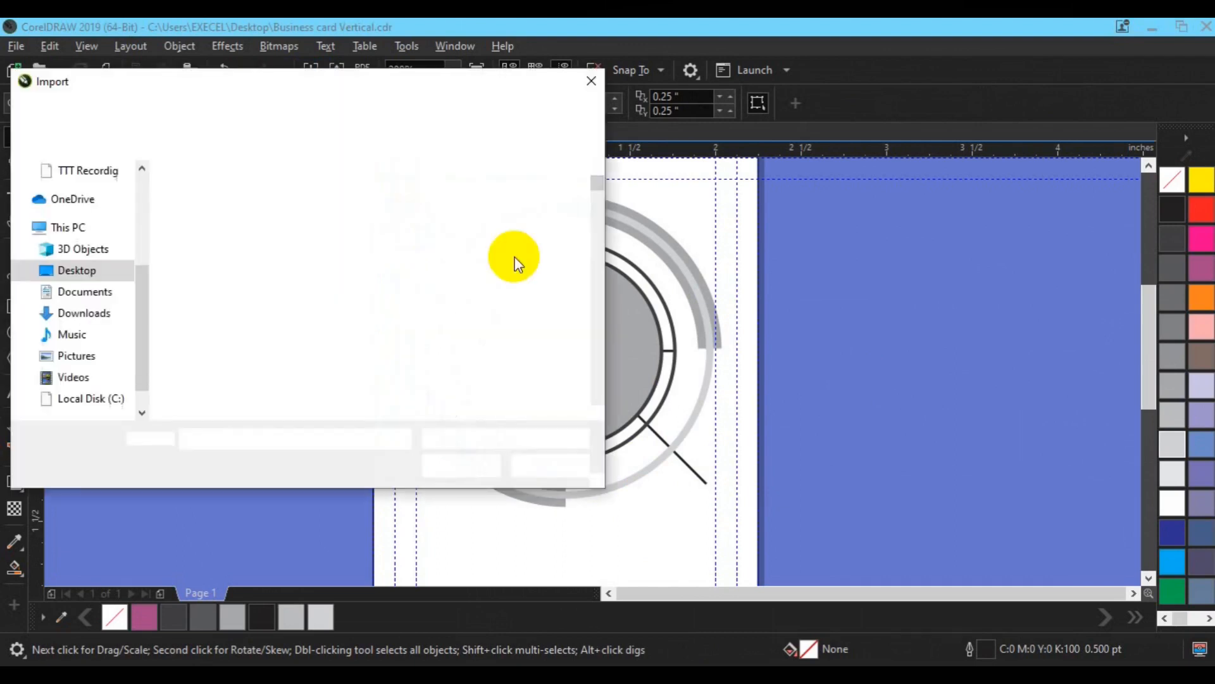
Step: Import city-wallpaper-7.jpg from the Import dialog and place it over the card's ring graphic
{"action": "left_click", "coordinate": [599, 412]}
{"action": "left_click", "coordinate": [598, 411]}
{"action": "left_click", "coordinate": [598, 412]}
{"action": "left_click", "coordinate": [598, 411]}
{"action": "left_click", "coordinate": [598, 412]}
{"action": "left_click", "coordinate": [599, 411]}
{"action": "left_click", "coordinate": [598, 412]}
{"action": "left_click", "coordinate": [598, 411]}
{"action": "left_click", "coordinate": [598, 412]}
{"action": "left_click", "coordinate": [598, 411]}
{"action": "left_click", "coordinate": [599, 411]}
{"action": "left_click", "coordinate": [599, 411]}
{"action": "left_click", "coordinate": [598, 412]}
{"action": "left_click", "coordinate": [598, 411]}
{"action": "left_click", "coordinate": [598, 411]}
{"action": "left_click", "coordinate": [598, 411]}
{"action": "left_click", "coordinate": [598, 412]}
{"action": "left_click", "coordinate": [598, 411]}
{"action": "left_click", "coordinate": [598, 412]}
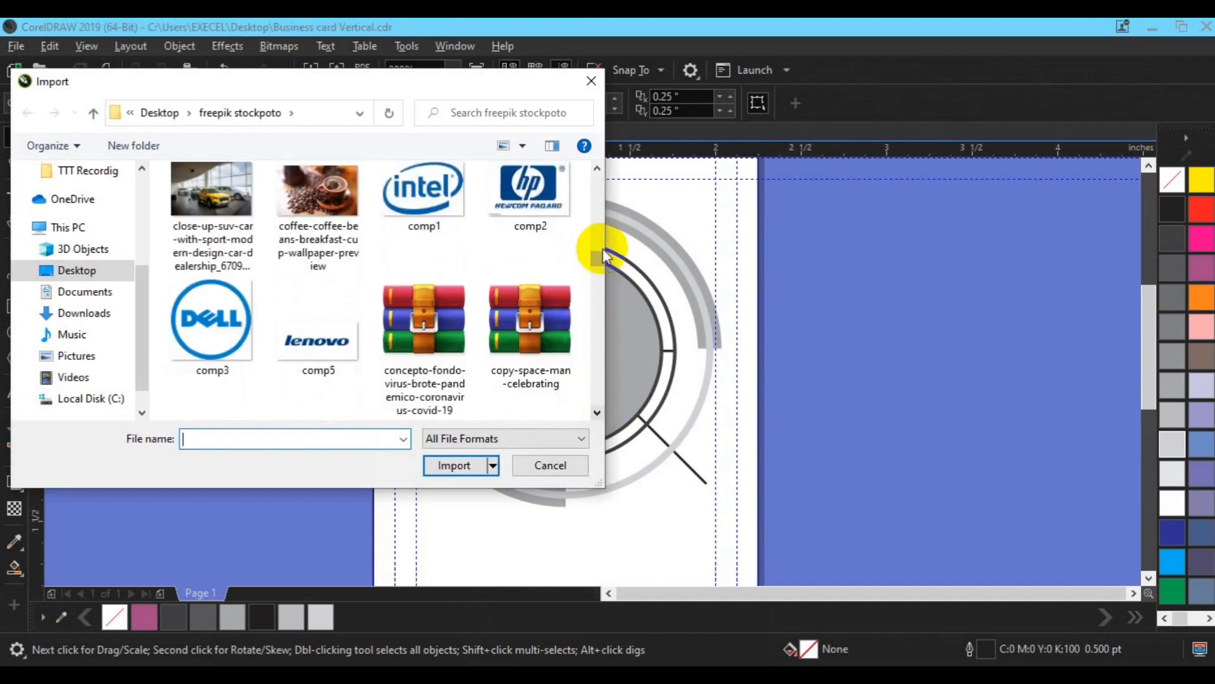
{"action": "mouse_move", "coordinate": [601, 253]}
{"action": "left_mouse_down"}
{"action": "mouse_move", "coordinate": [597, 238]}
{"action": "mouse_move", "coordinate": [601, 248]}
{"action": "left_mouse_up"}
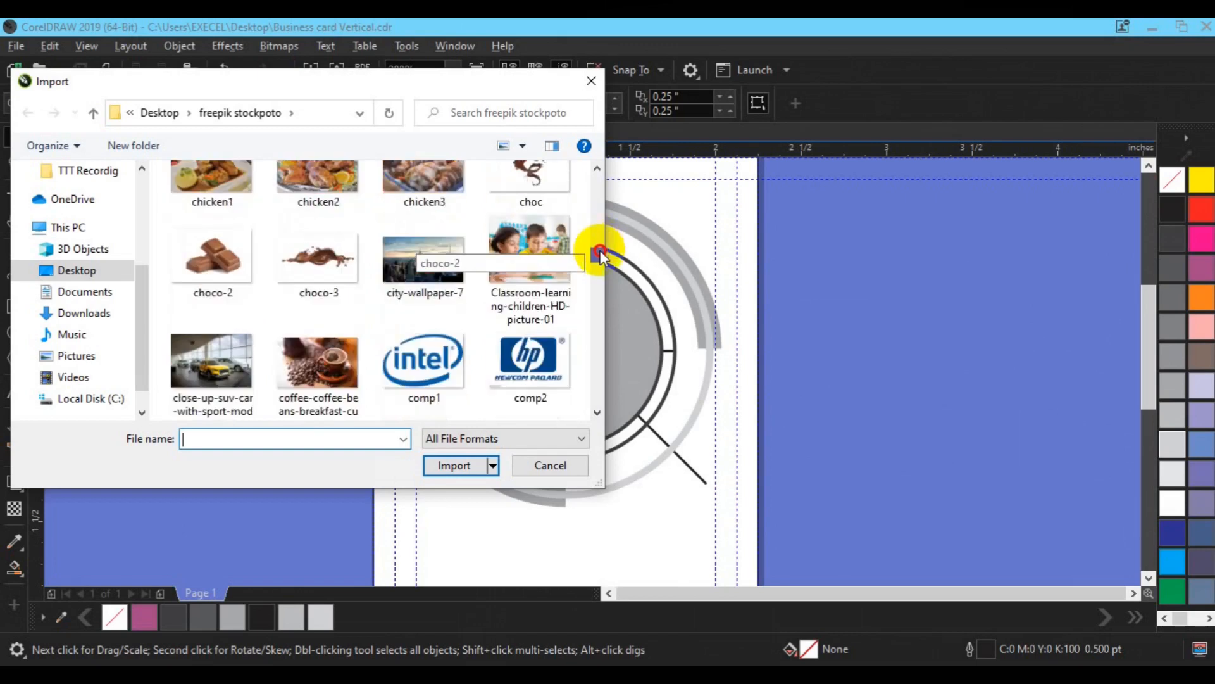
{"action": "left_click", "coordinate": [423, 260]}
{"action": "left_click", "coordinate": [454, 465]}
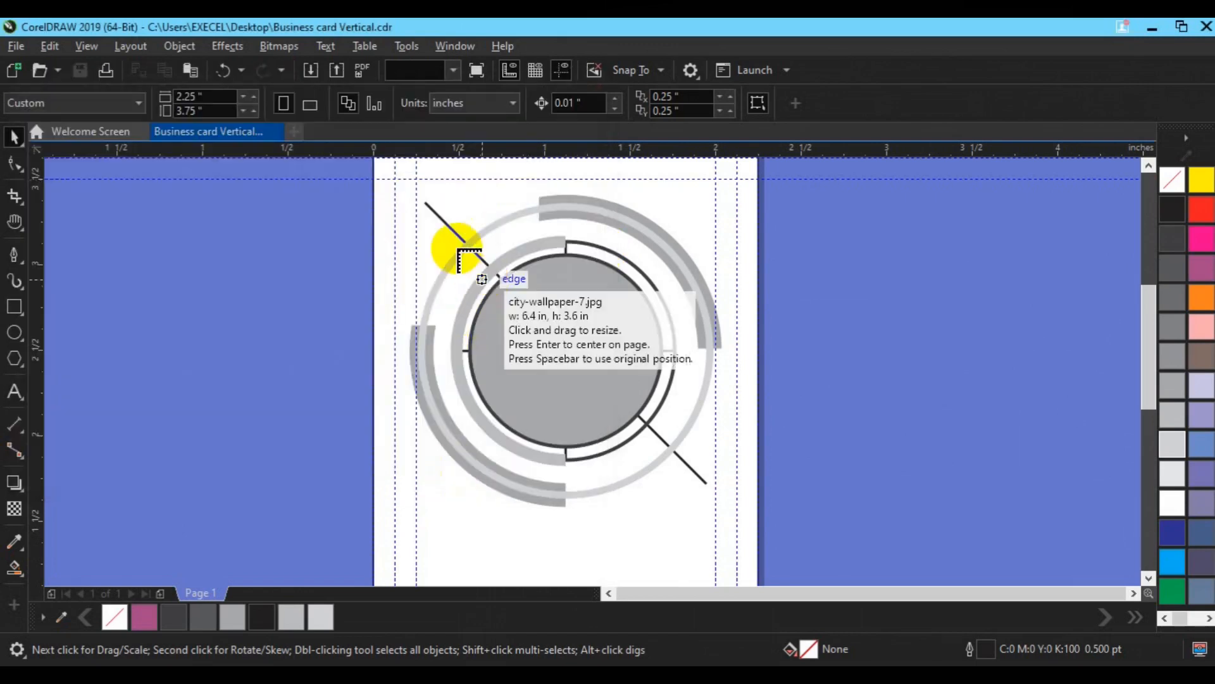
{"action": "left_click_drag", "start_coordinate": [447, 241], "coordinate": [829, 448]}
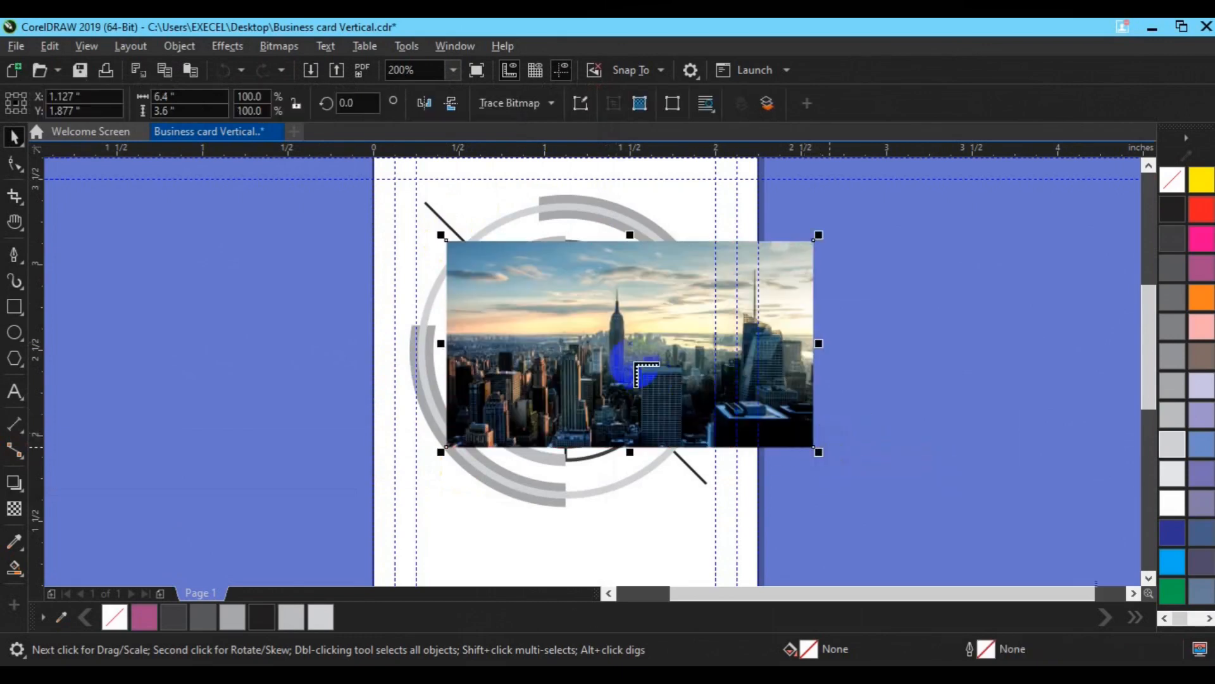
Step: Move the city photo aside and PowerClip it inside the grey circle
{"action": "left_click_drag", "start_coordinate": [635, 365], "coordinate": [485, 378]}
{"action": "left_click_drag", "start_coordinate": [571, 346], "coordinate": [449, 349]}
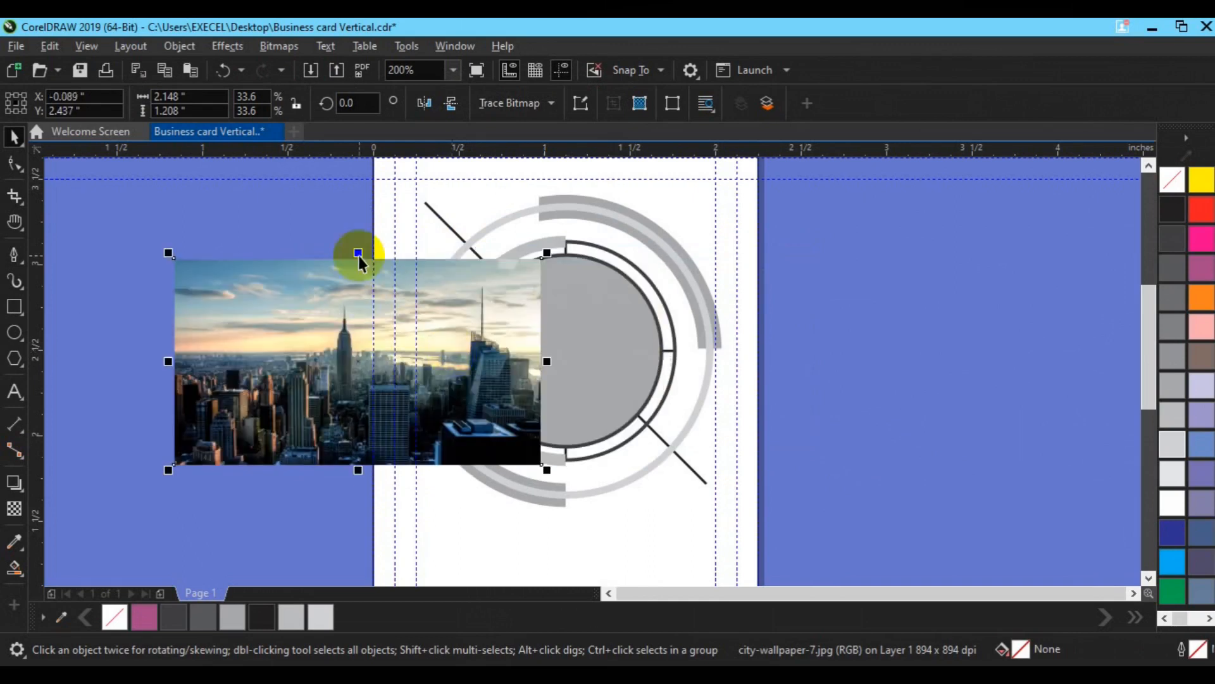
{"action": "left_click", "coordinate": [192, 48]}
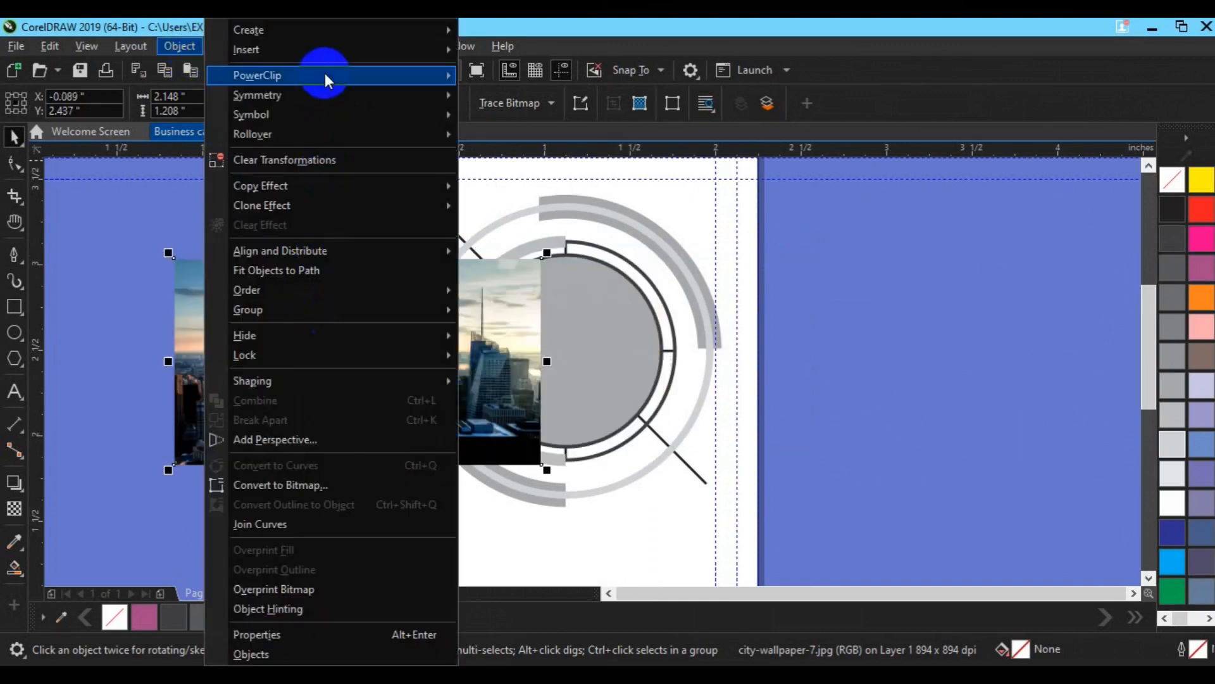
{"action": "mouse_move", "coordinate": [324, 73]}
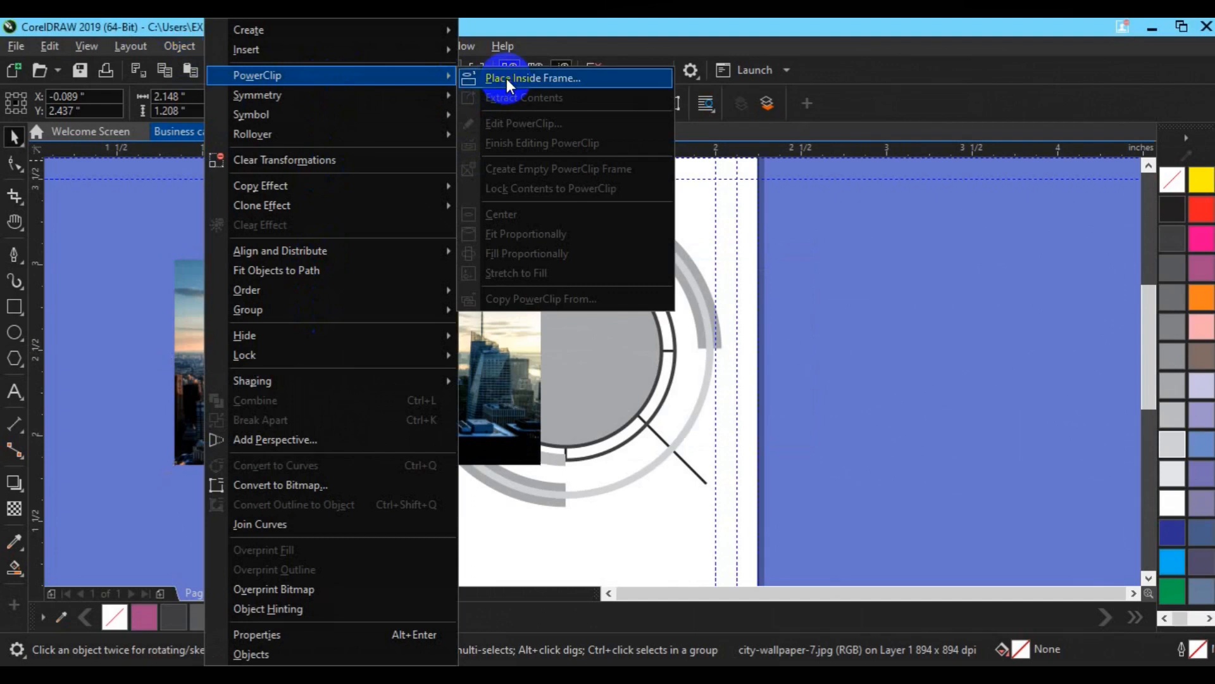
{"action": "left_click", "coordinate": [506, 78]}
{"action": "left_click", "coordinate": [578, 322]}
Step: Centre the clipped photo in the circle, nudge it into position and enlarge it slightly
{"action": "left_click", "coordinate": [89, 178]}
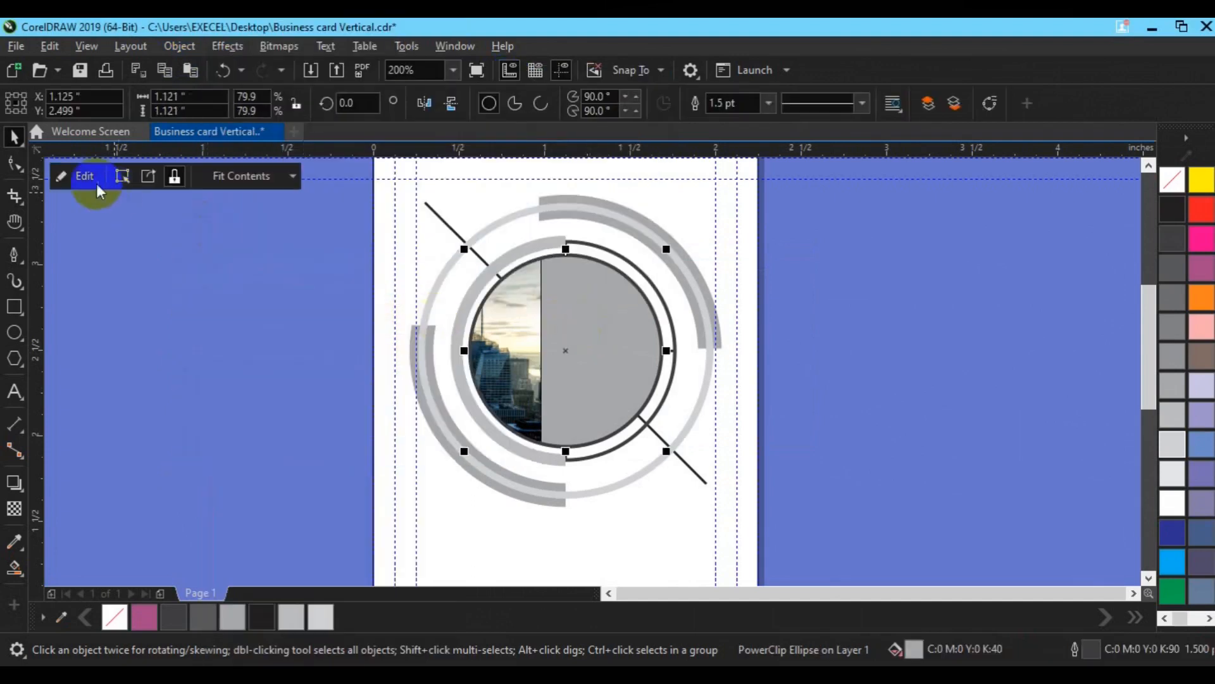
{"action": "left_click_drag", "start_coordinate": [360, 335], "coordinate": [589, 323]}
{"action": "key", "text": "p"}
{"action": "left_click_drag", "start_coordinate": [593, 486], "coordinate": [602, 388]}
{"action": "key", "text": "Right"}
{"action": "key", "text": "Right"}
{"action": "key", "text": "Right"}
{"action": "key", "text": "Right"}
{"action": "key", "text": "Right"}
{"action": "key", "text": "Right"}
{"action": "key", "text": "Up"}
{"action": "key", "text": "Up"}
{"action": "key", "text": "Up"}
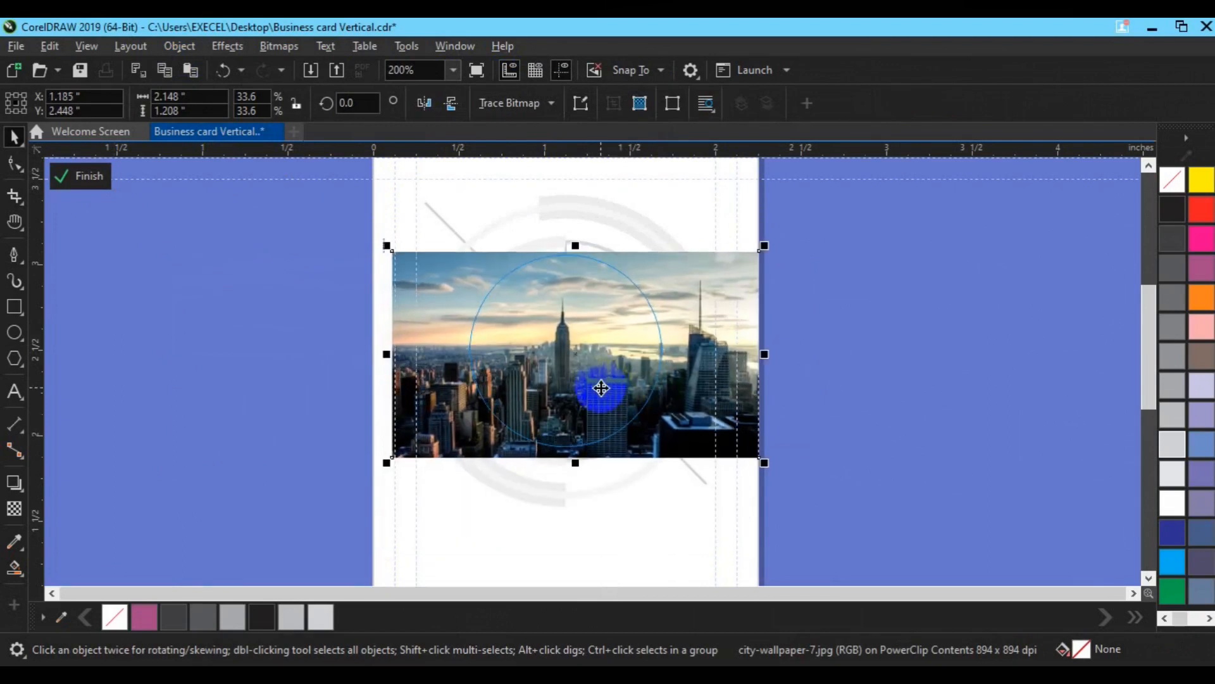
{"action": "key", "text": "Up"}
{"action": "key", "text": "Up"}
{"action": "key", "text": "Up"}
{"action": "key", "text": "Up"}
{"action": "key", "text": "Up"}
{"action": "key", "text": "Up"}
{"action": "key", "text": "Up"}
{"action": "key", "text": "Up"}
{"action": "key", "text": "Up"}
{"action": "key", "text": "Up"}
{"action": "key", "text": "Up"}
{"action": "key", "text": "Up"}
{"action": "left_click_drag", "start_coordinate": [764, 446], "coordinate": [775, 452]}
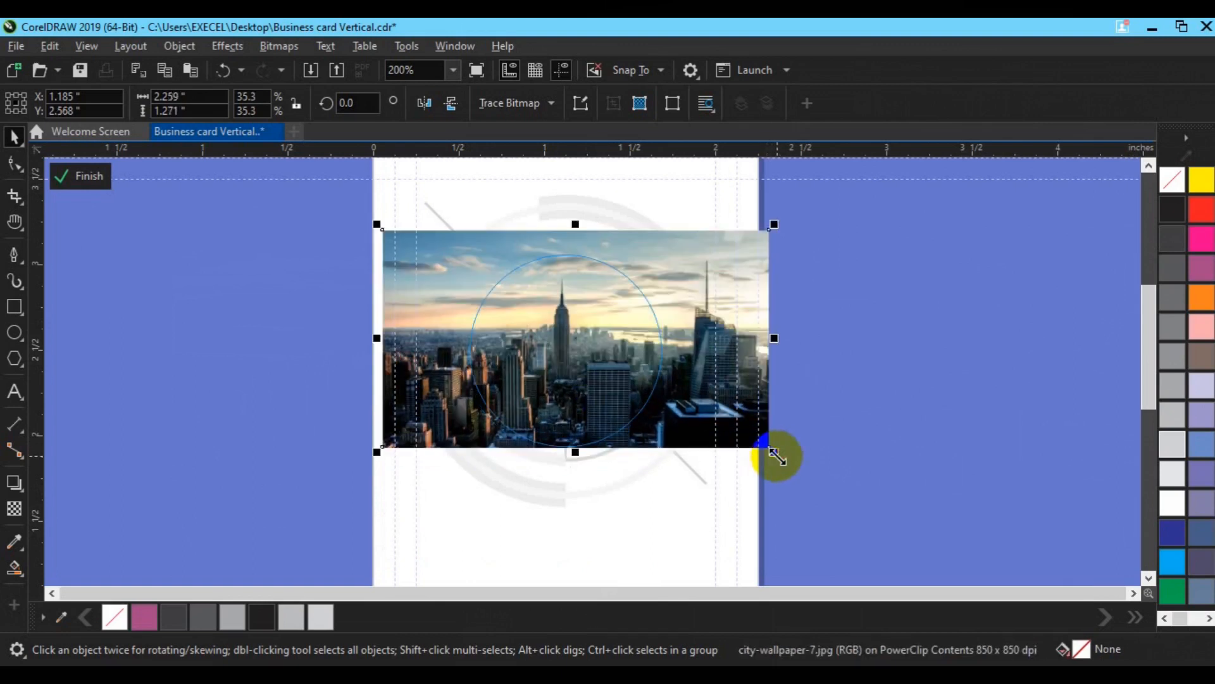
{"action": "key", "text": "Down"}
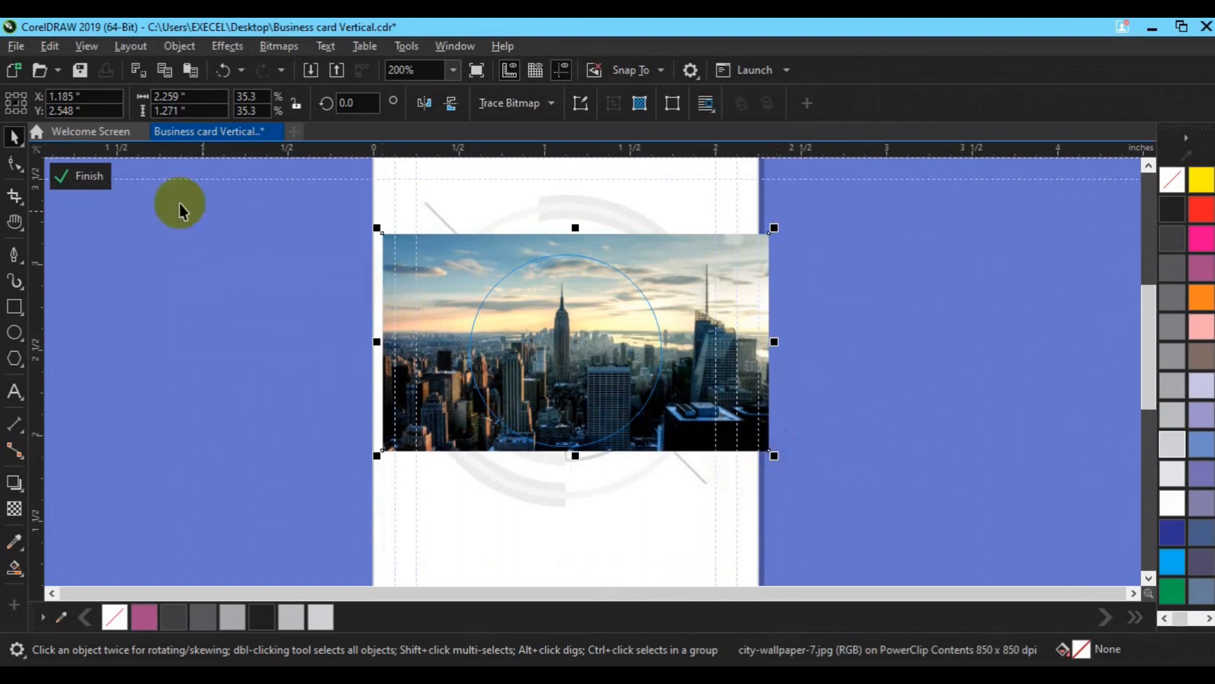
{"action": "left_click", "coordinate": [97, 179]}
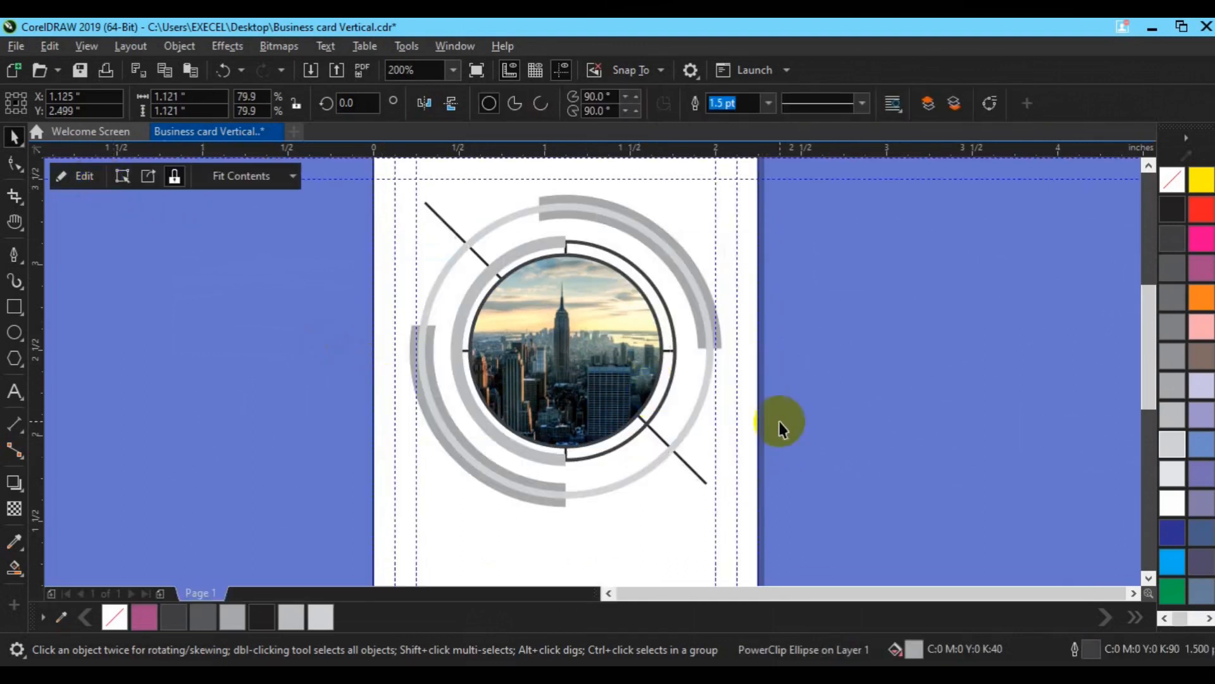
Step: Pan to bring the whole card into view and select all its objects
{"action": "left_click", "coordinate": [779, 420]}
{"action": "scroll", "coordinate": [448, 410], "scroll_direction": "down", "scroll_amount": 2}
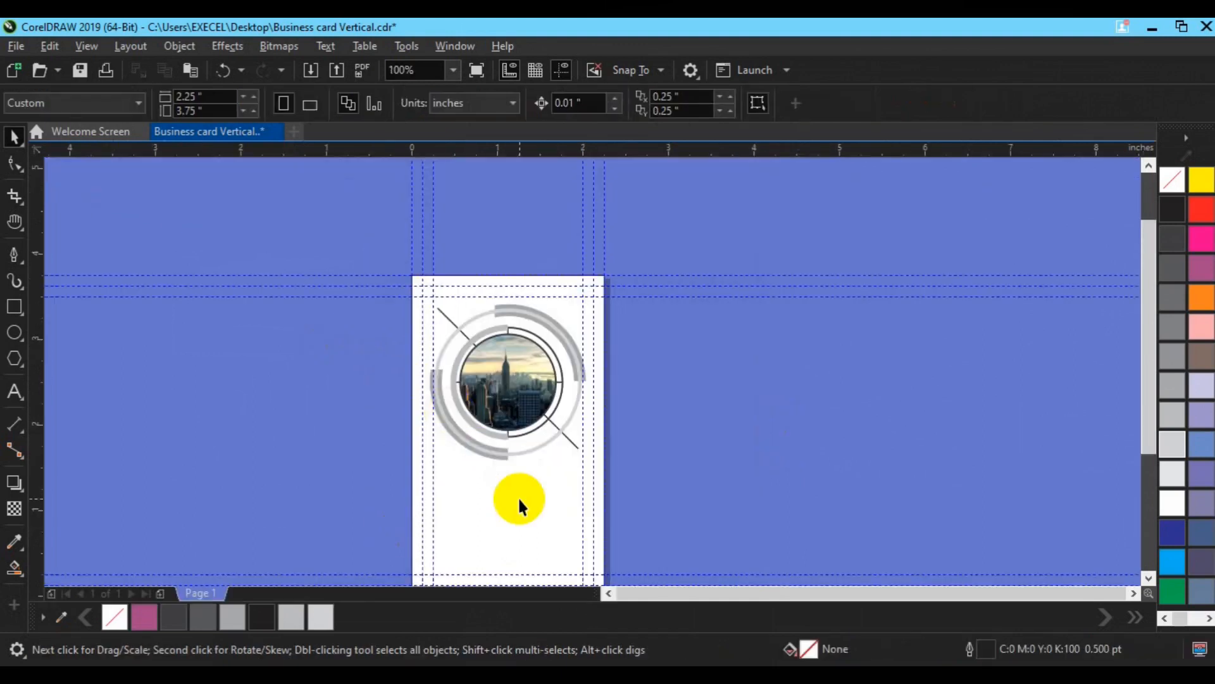
{"action": "key", "text": "h"}
{"action": "mouse_move", "coordinate": [529, 438]}
{"action": "left_mouse_down"}
{"action": "mouse_move", "coordinate": [532, 448]}
{"action": "mouse_move", "coordinate": [535, 435]}
{"action": "left_mouse_up"}
{"action": "key", "text": "space"}
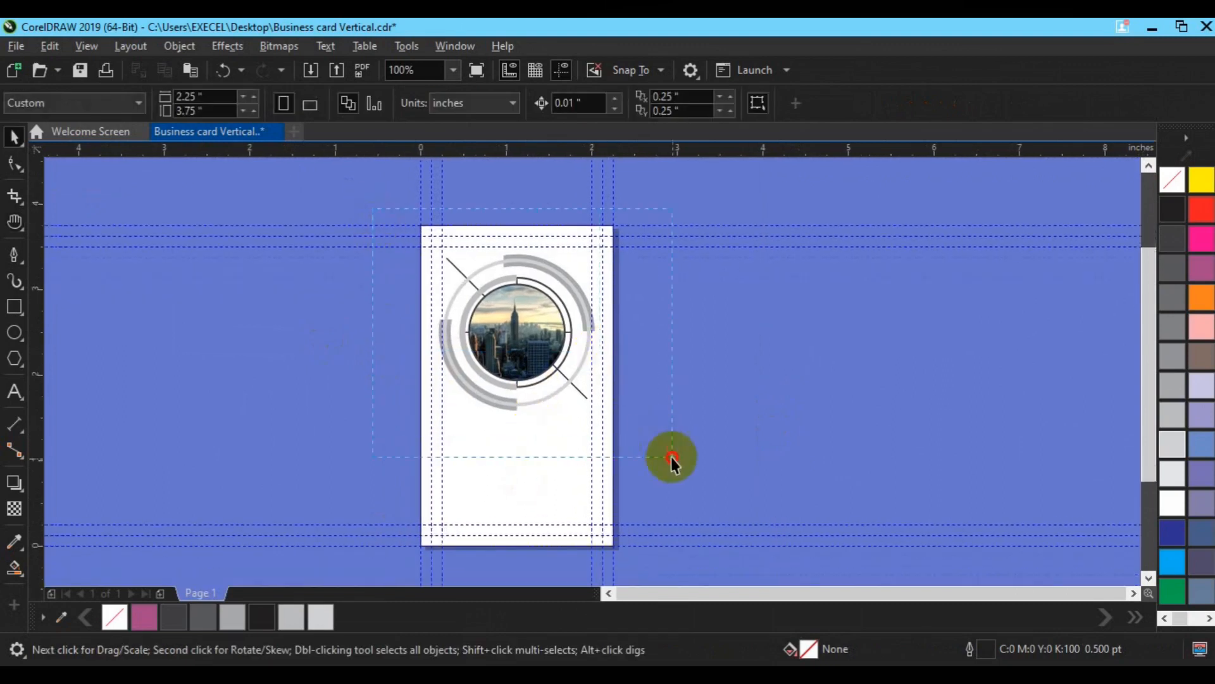
{"action": "key", "text": "ctrl+a"}
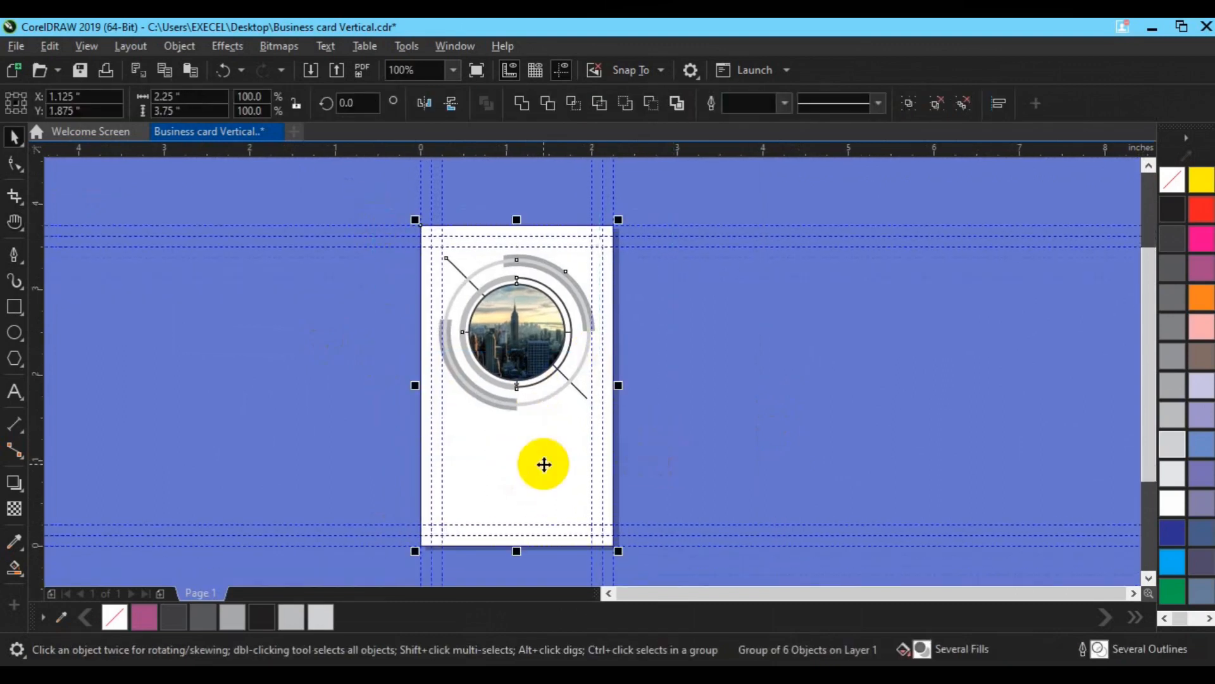
Step: Type the cardholder's name below the rings and set it in Lato Bold 12 pt
{"action": "left_click", "coordinate": [712, 352]}
{"action": "left_click", "coordinate": [622, 361]}
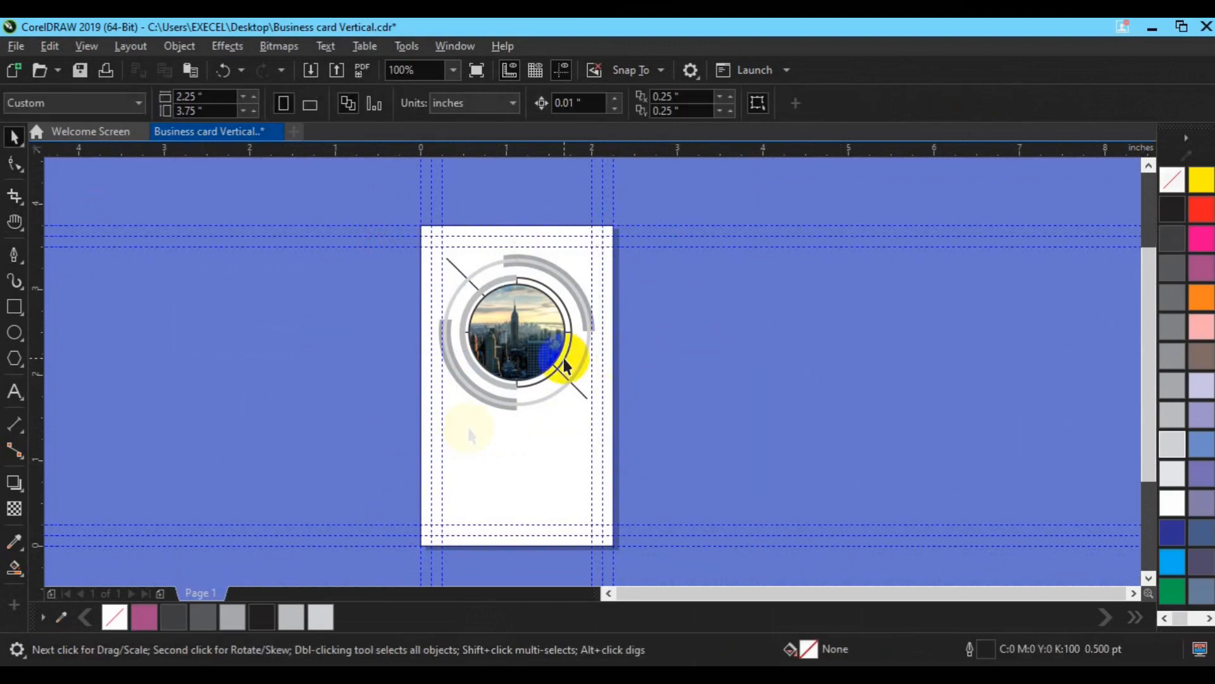
{"action": "scroll", "coordinate": [509, 451], "scroll_direction": "up", "scroll_amount": 2}
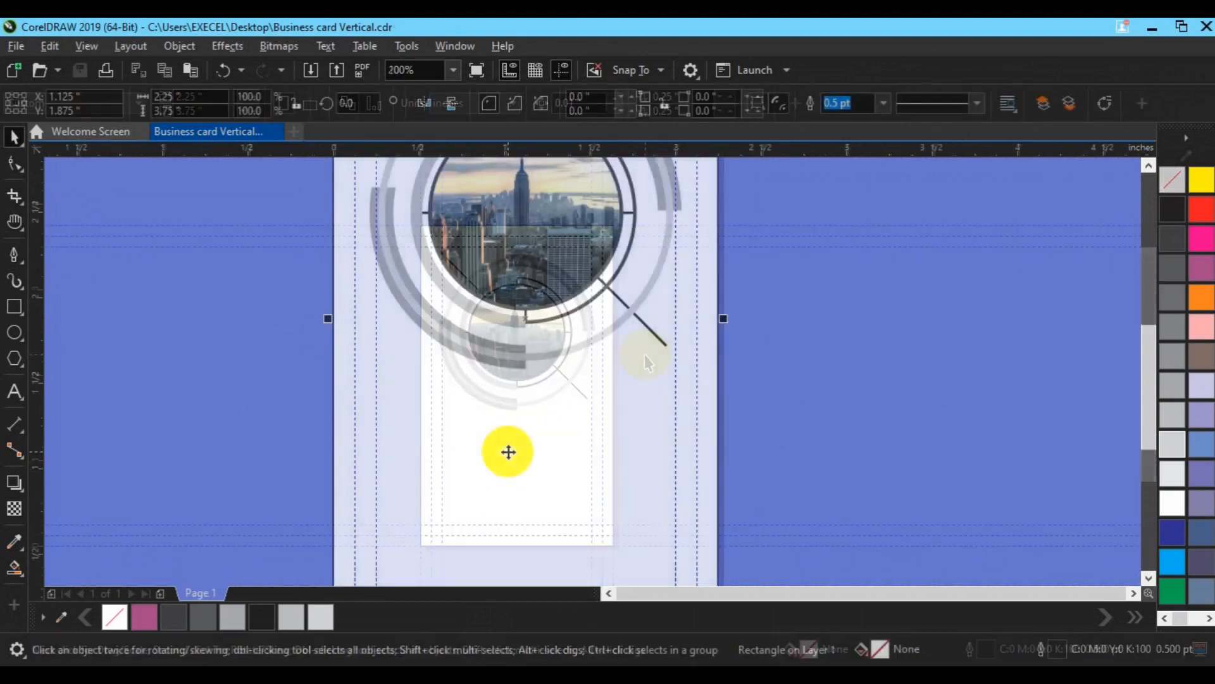
{"action": "key", "text": "F8"}
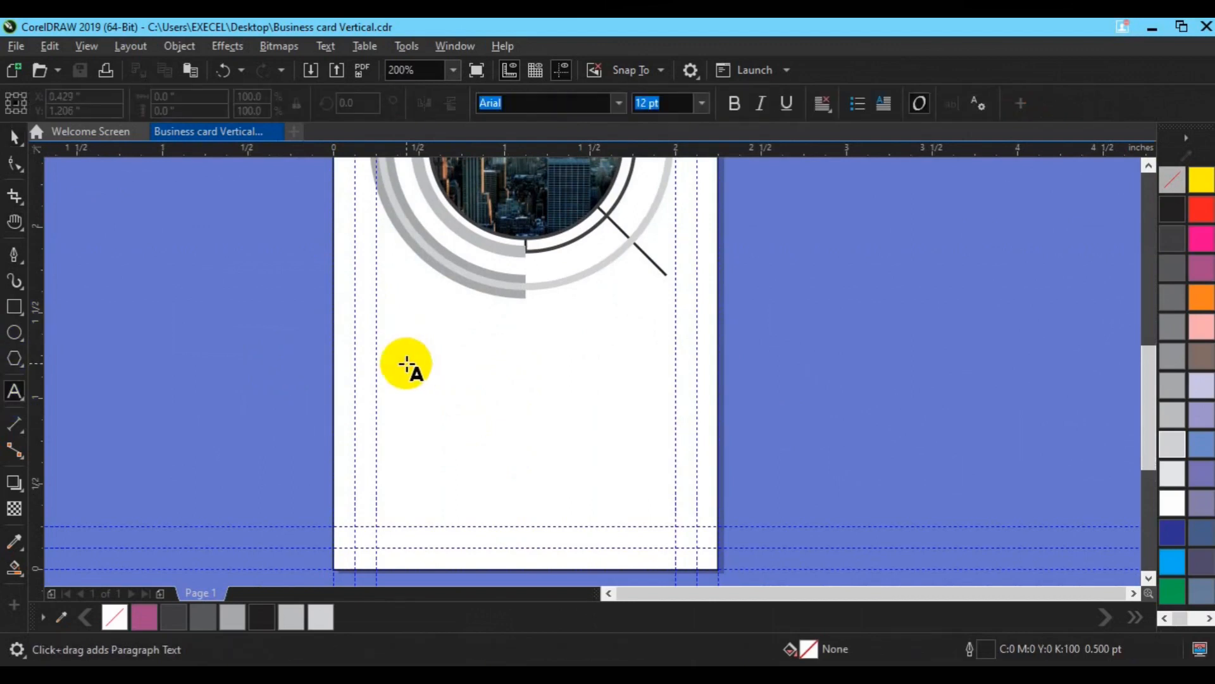
{"action": "left_click", "coordinate": [407, 365]}
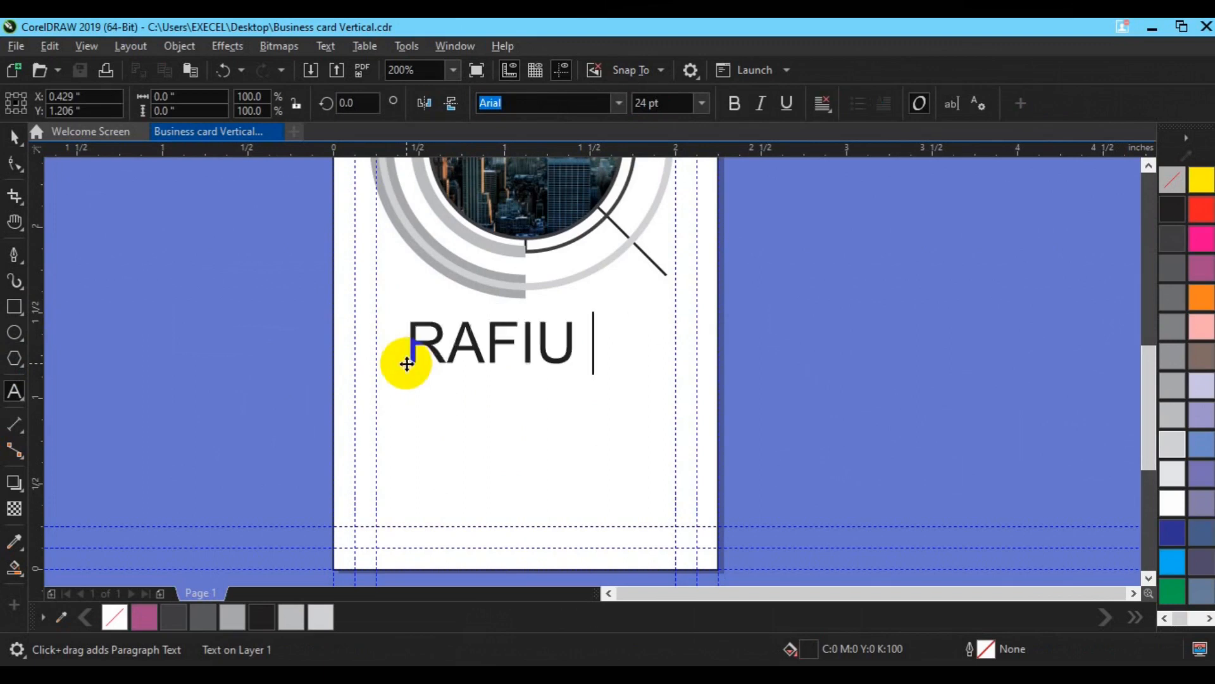
{"action": "key", "text": "ctrl+space"}
{"action": "left_click", "coordinate": [652, 103]}
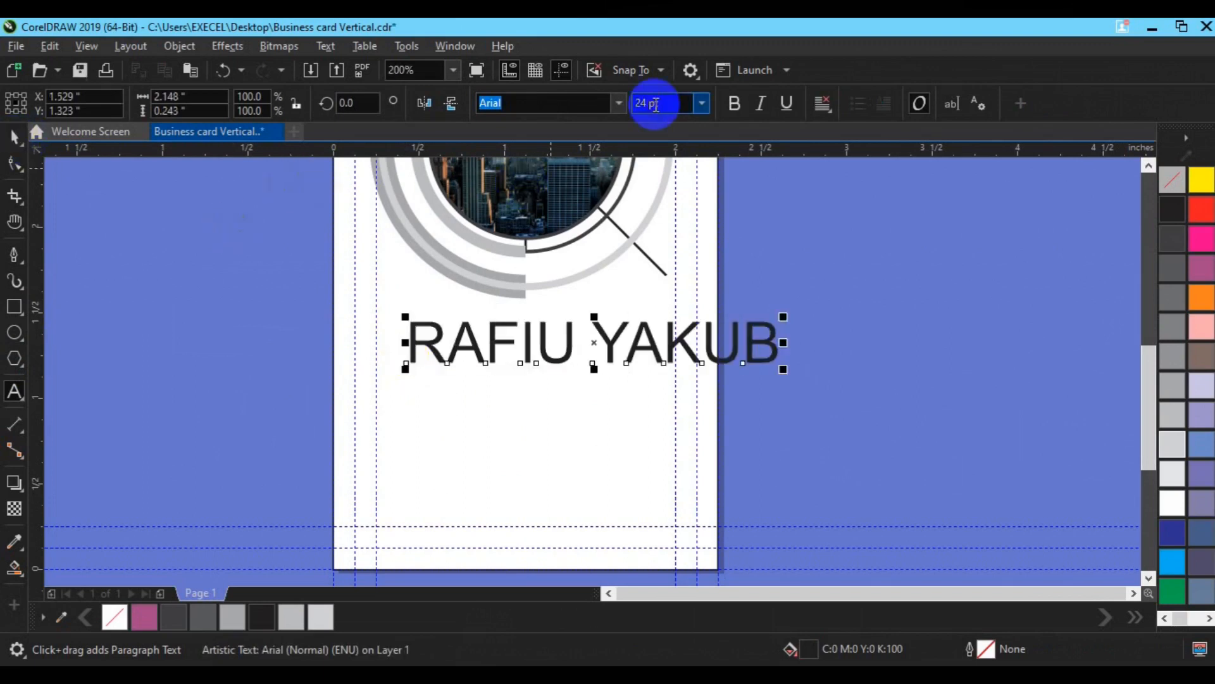
{"action": "type", "text": "12"}
{"action": "key", "text": "Return"}
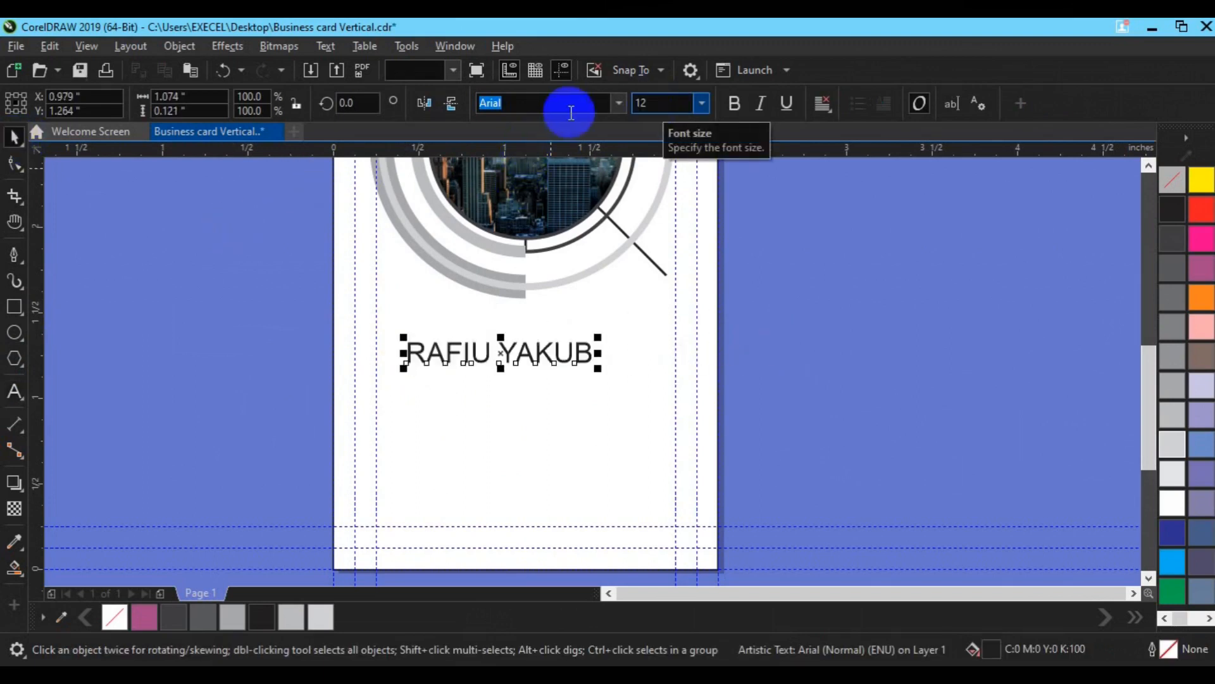
{"action": "left_click", "coordinate": [614, 103]}
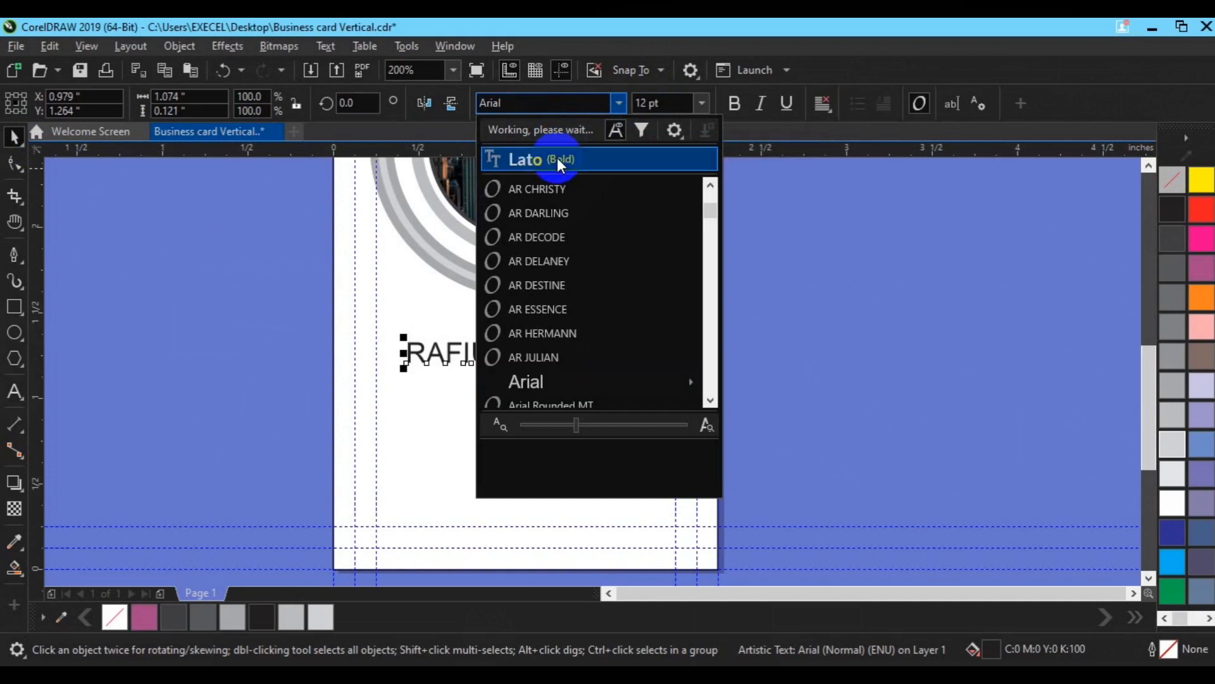
{"action": "left_click", "coordinate": [557, 158]}
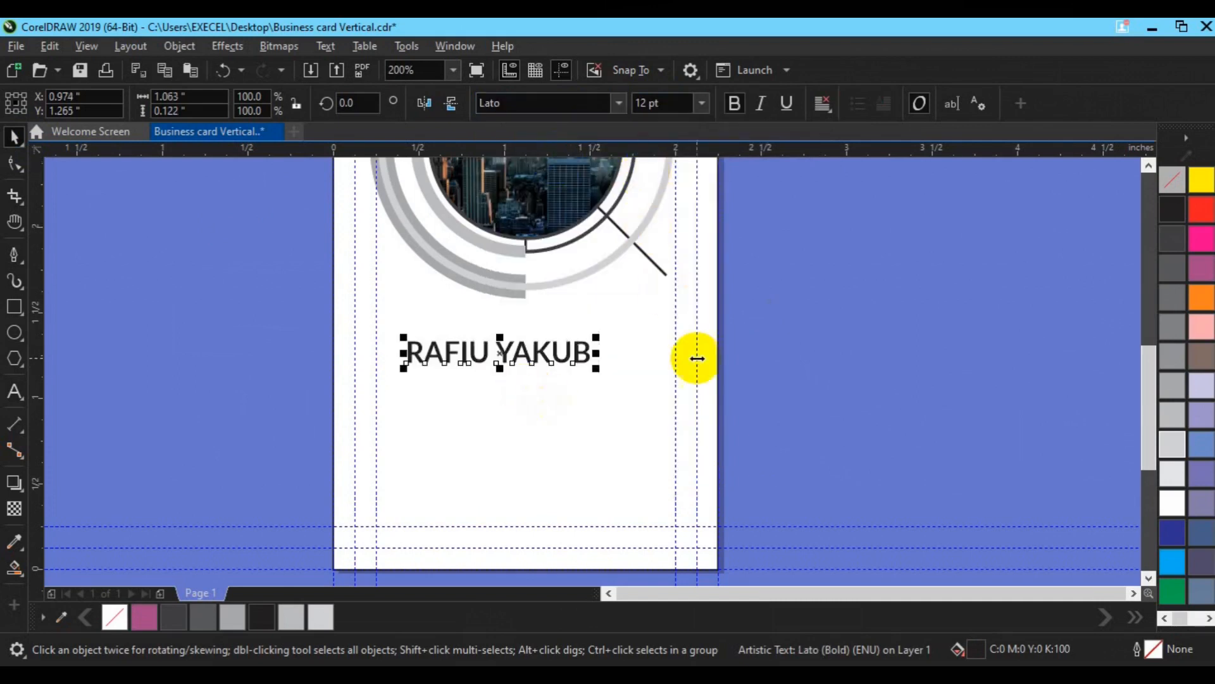
Step: Duplicate the name text and change it to CREATIVE DIRECTOR at 6 pt
{"action": "key", "text": "ctrl+d"}
{"action": "left_click", "coordinate": [13, 392]}
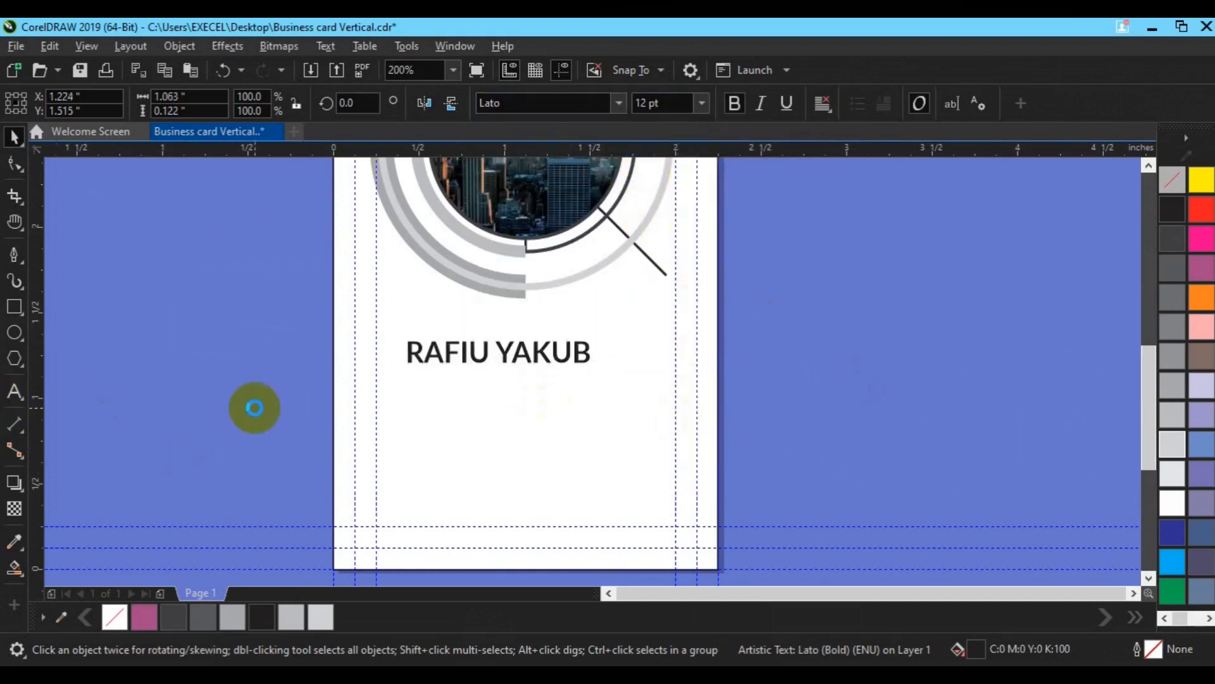
{"action": "key", "text": "BackSpace"}
{"action": "key", "text": "BackSpace"}
{"action": "key", "text": "BackSpace"}
{"action": "key", "text": "BackSpace"}
{"action": "key", "text": "BackSpace"}
{"action": "key", "text": "BackSpace"}
{"action": "key", "text": "BackSpace"}
{"action": "key", "text": "BackSpace"}
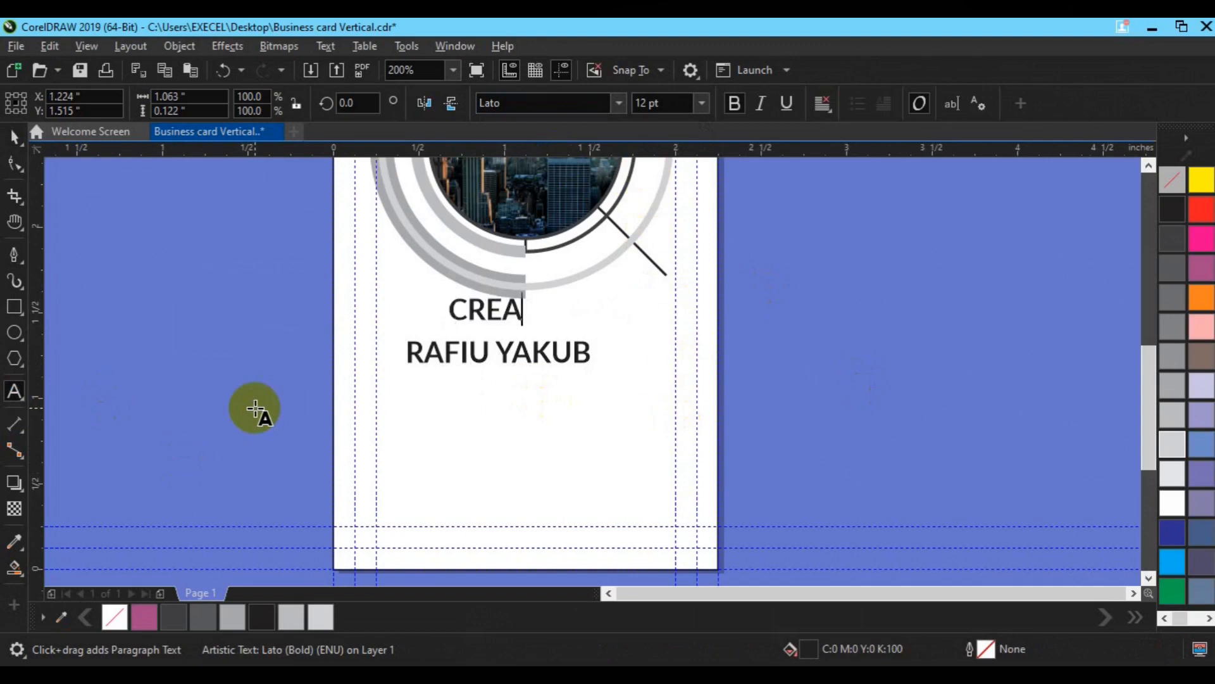
{"action": "type", "text": "OR"}
{"action": "left_click", "coordinate": [14, 136]}
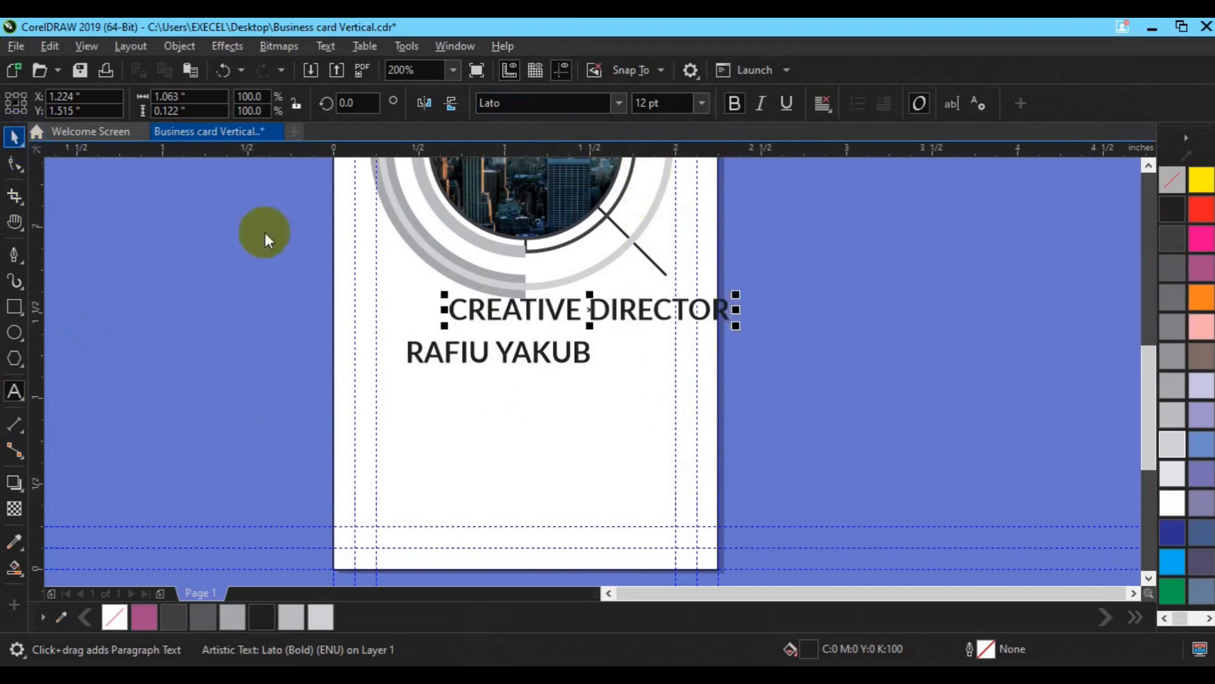
{"action": "left_click", "coordinate": [644, 103]}
{"action": "type", "text": "6"}
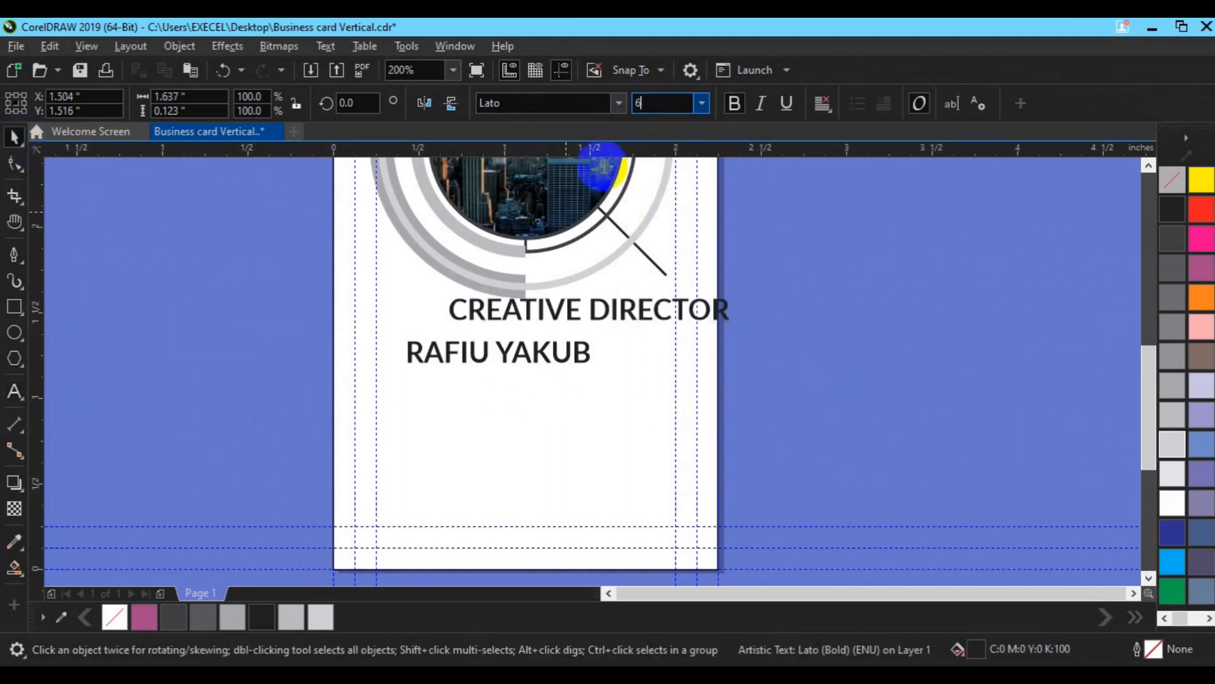
{"action": "key", "text": "Return"}
Step: Place CREATIVE DIRECTOR under the name, group both, and centre the group on the card
{"action": "left_click_drag", "start_coordinate": [520, 314], "coordinate": [480, 378]}
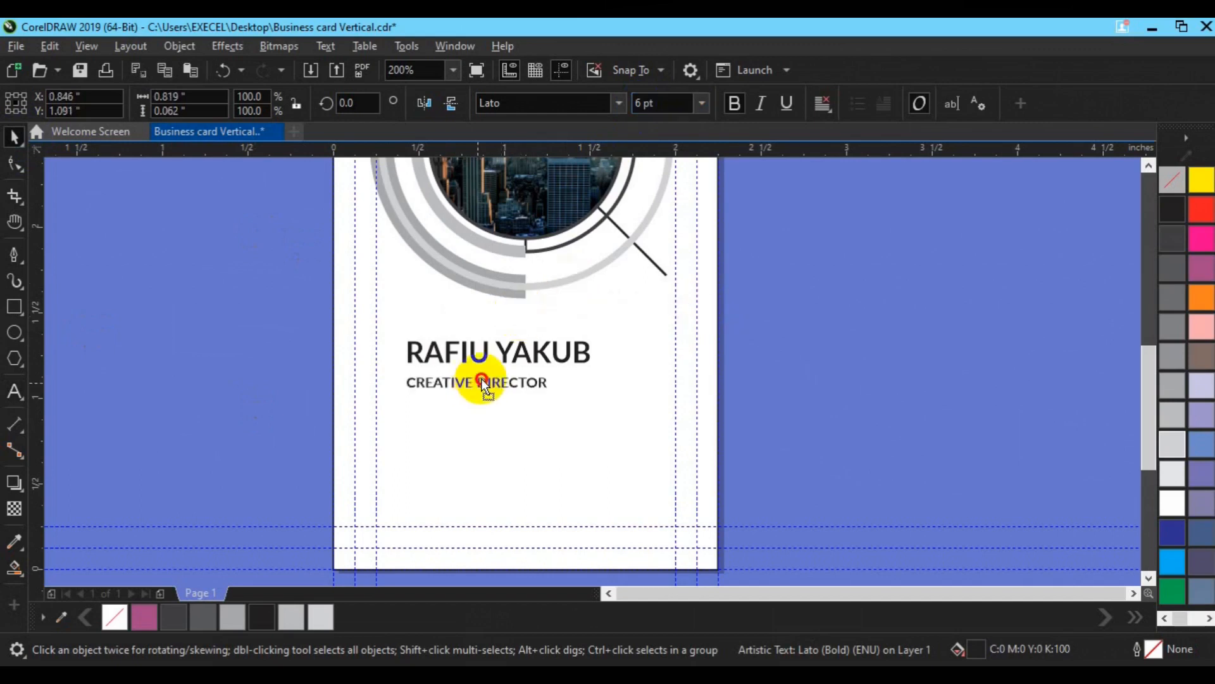
{"action": "left_click", "coordinate": [526, 351], "text": "shift"}
{"action": "key", "text": "ctrl+g"}
{"action": "left_click", "coordinate": [625, 377], "text": "shift"}
{"action": "key", "text": "c"}
{"action": "left_click", "coordinate": [801, 366]}
{"action": "left_click", "coordinate": [14, 306]}
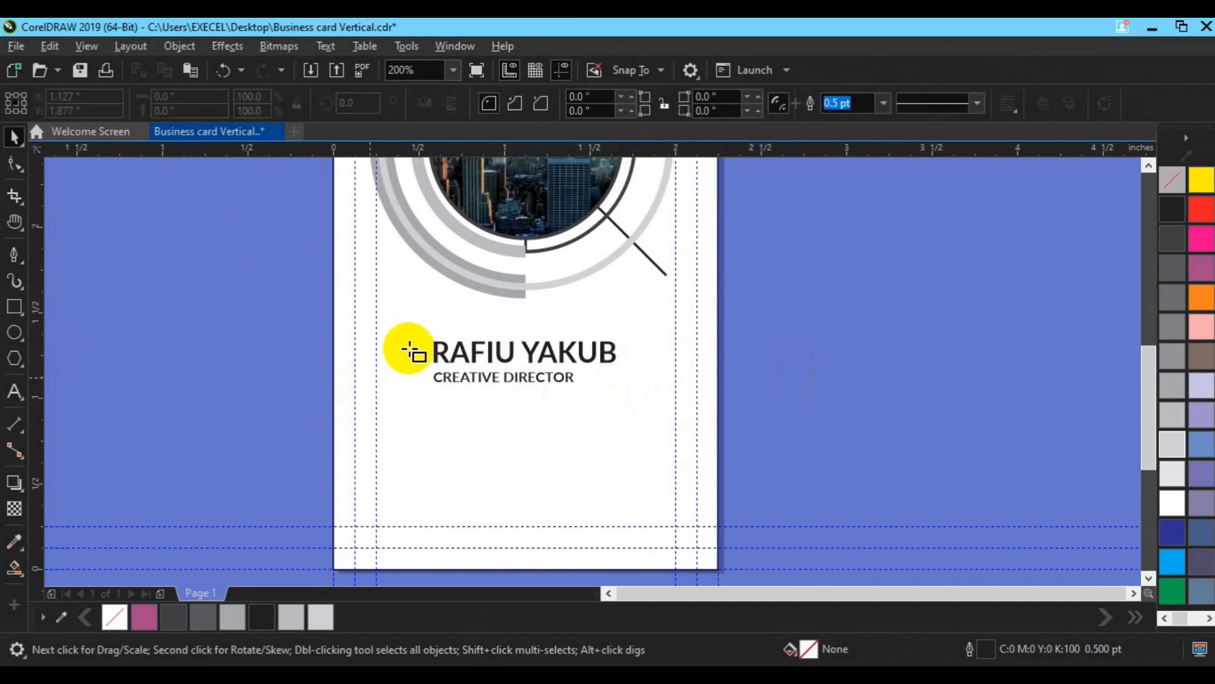
Step: Draw a thin red bar to the left of the name and title
{"action": "left_click_drag", "start_coordinate": [414, 344], "coordinate": [418, 387]}
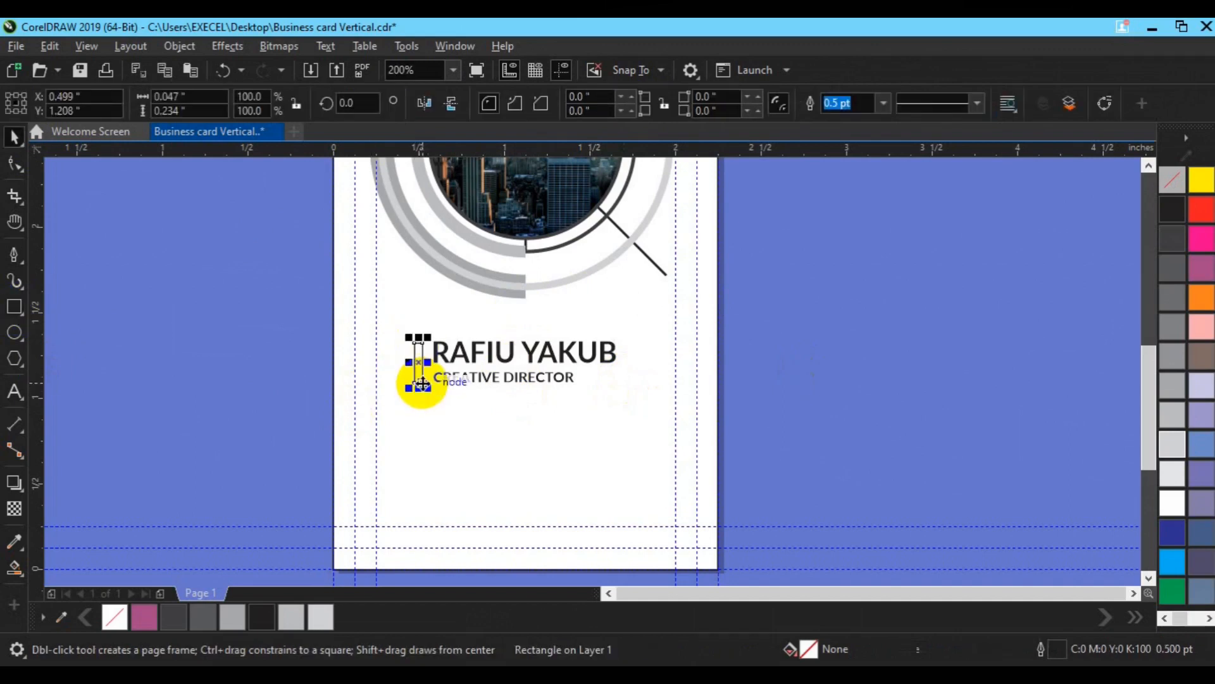
{"action": "key", "text": "space"}
{"action": "left_click", "coordinate": [1202, 209]}
{"action": "left_click", "coordinate": [522, 381], "text": "shift"}
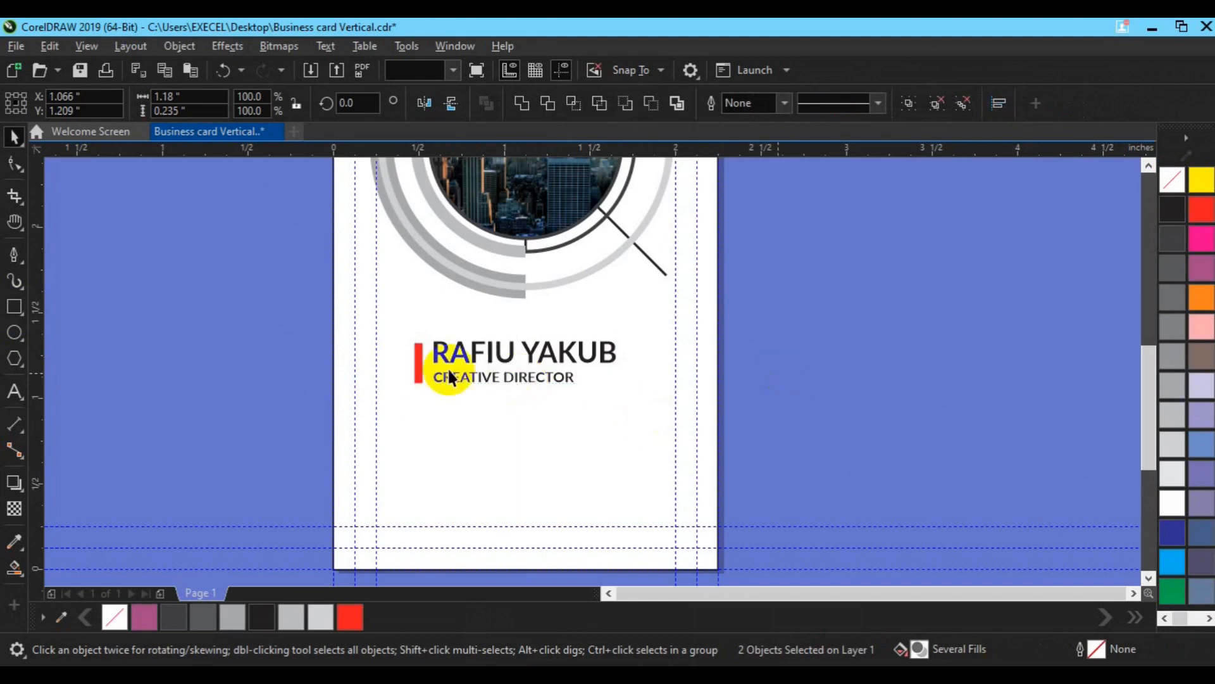
{"action": "left_click", "coordinate": [418, 362]}
Step: Give the red bar a vertical fountain transparency fade and flip it vertically
{"action": "left_click", "coordinate": [10, 514]}
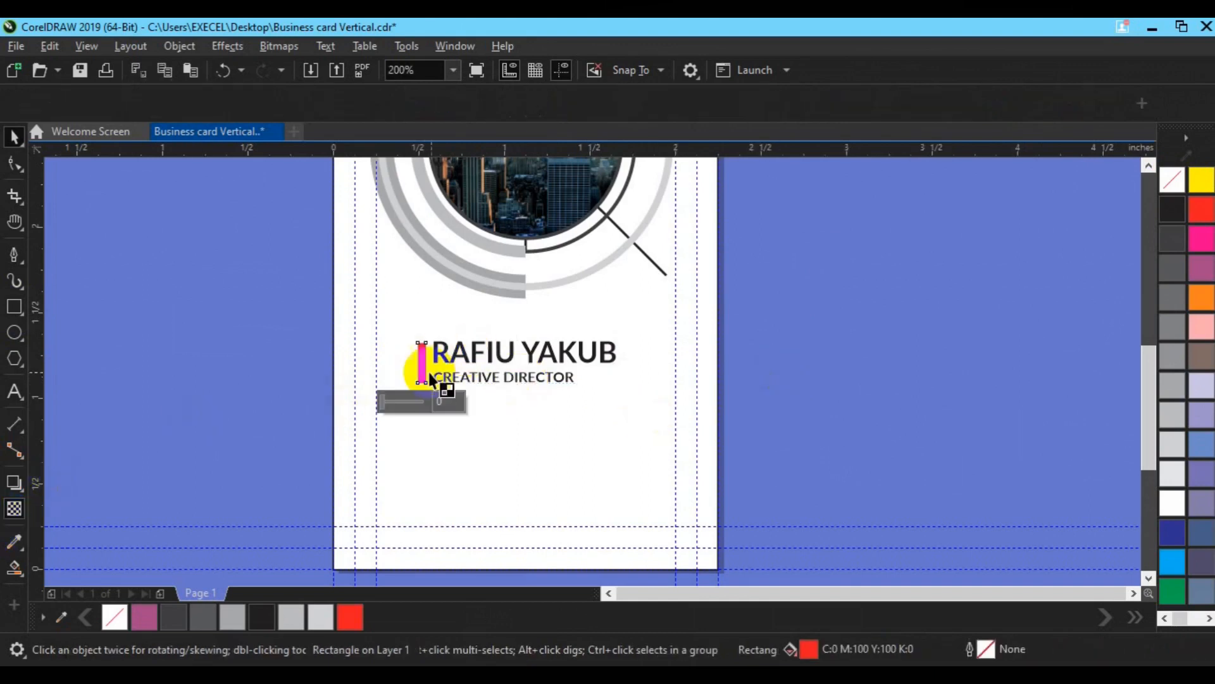
{"action": "left_click_drag", "start_coordinate": [422, 367], "coordinate": [423, 413]}
{"action": "key", "text": "Escape"}
{"action": "left_click", "coordinate": [423, 382]}
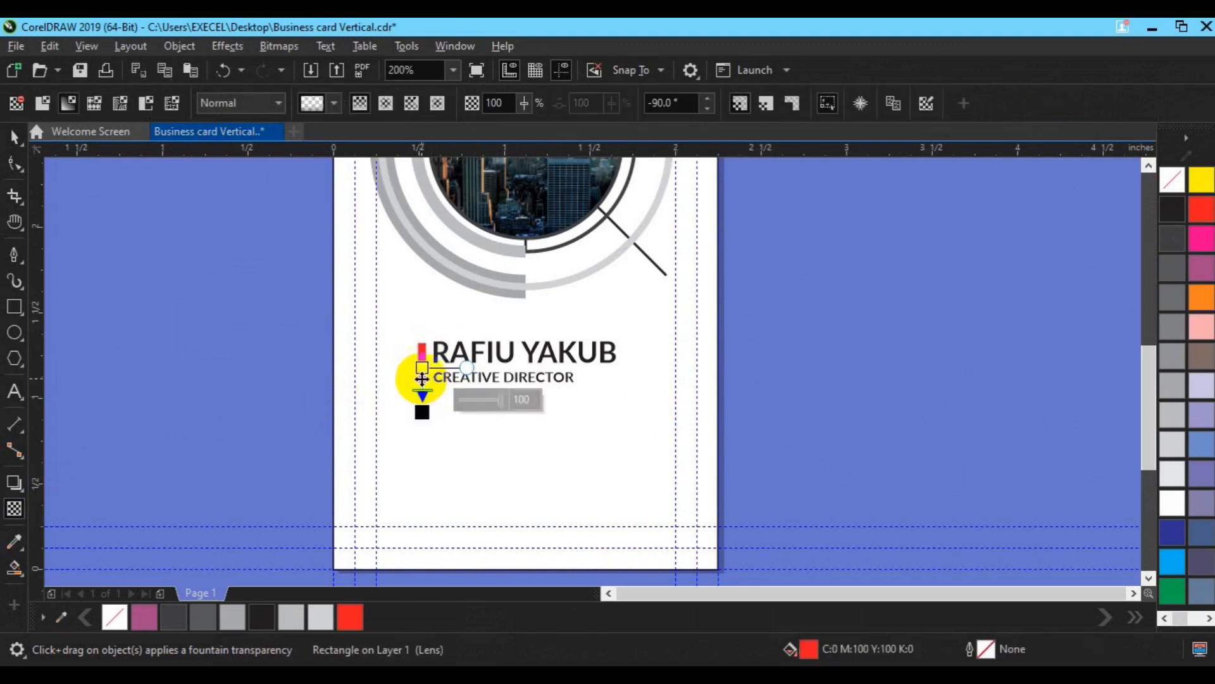
{"action": "left_click_drag", "start_coordinate": [421, 416], "coordinate": [422, 358]}
{"action": "key", "text": "space"}
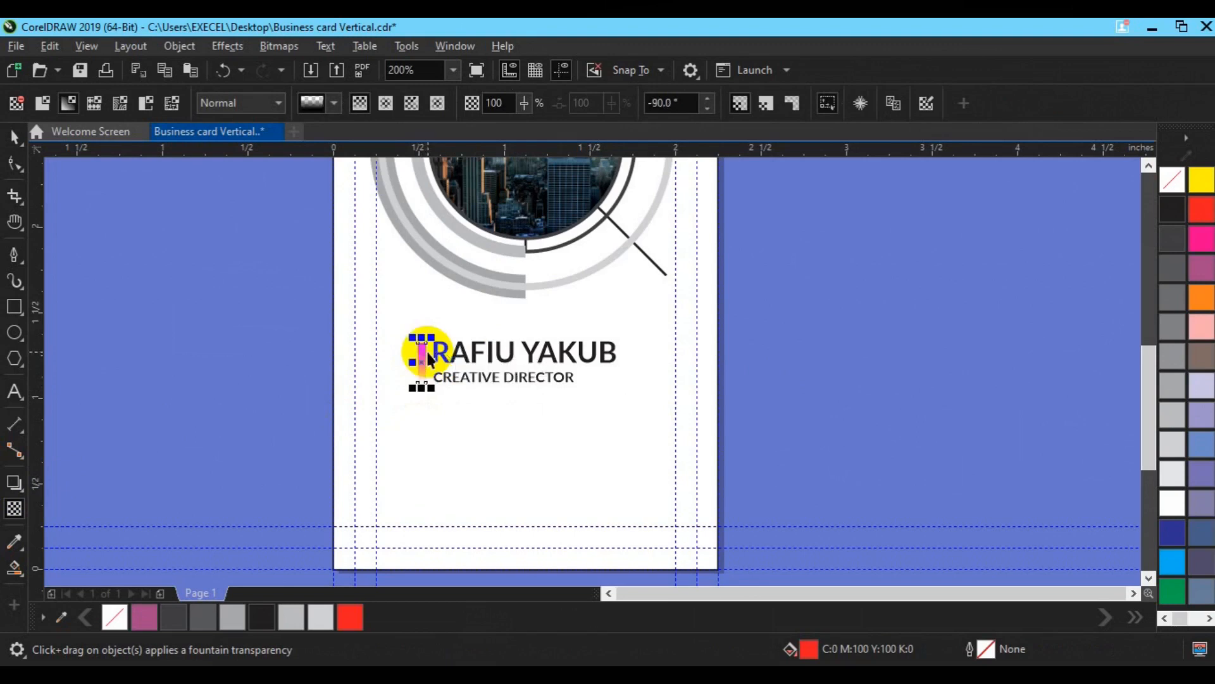
{"action": "left_click", "coordinate": [842, 373]}
{"action": "left_click", "coordinate": [420, 359]}
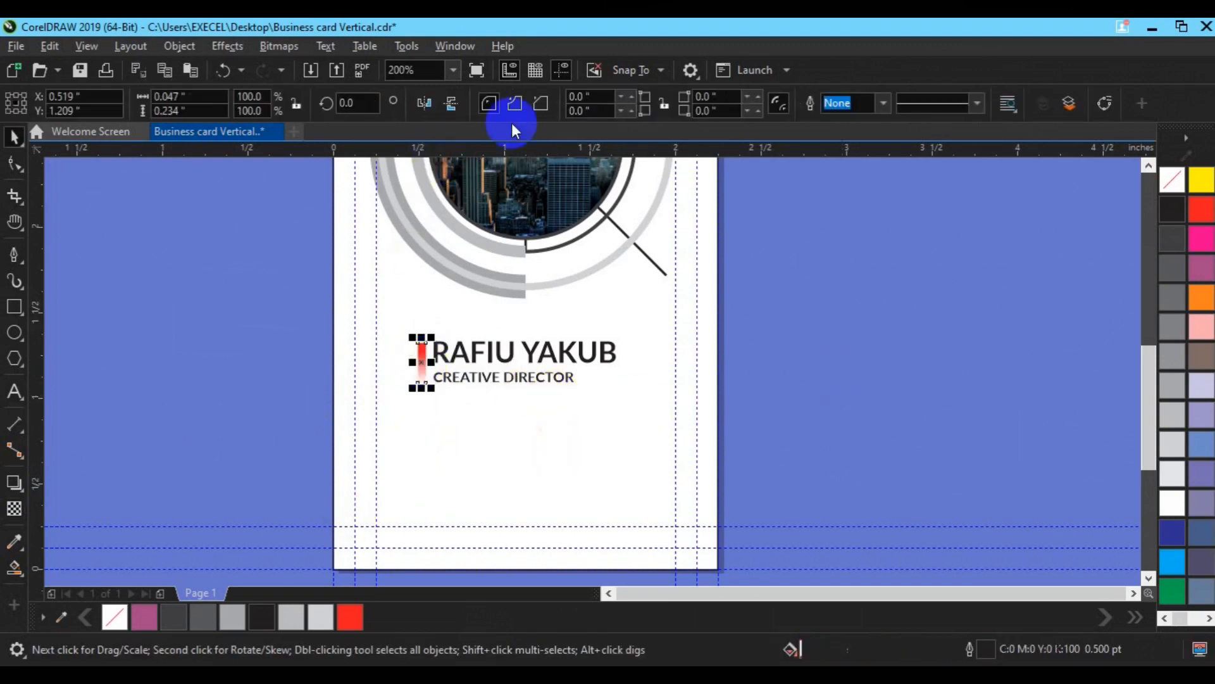
{"action": "left_click", "coordinate": [453, 104]}
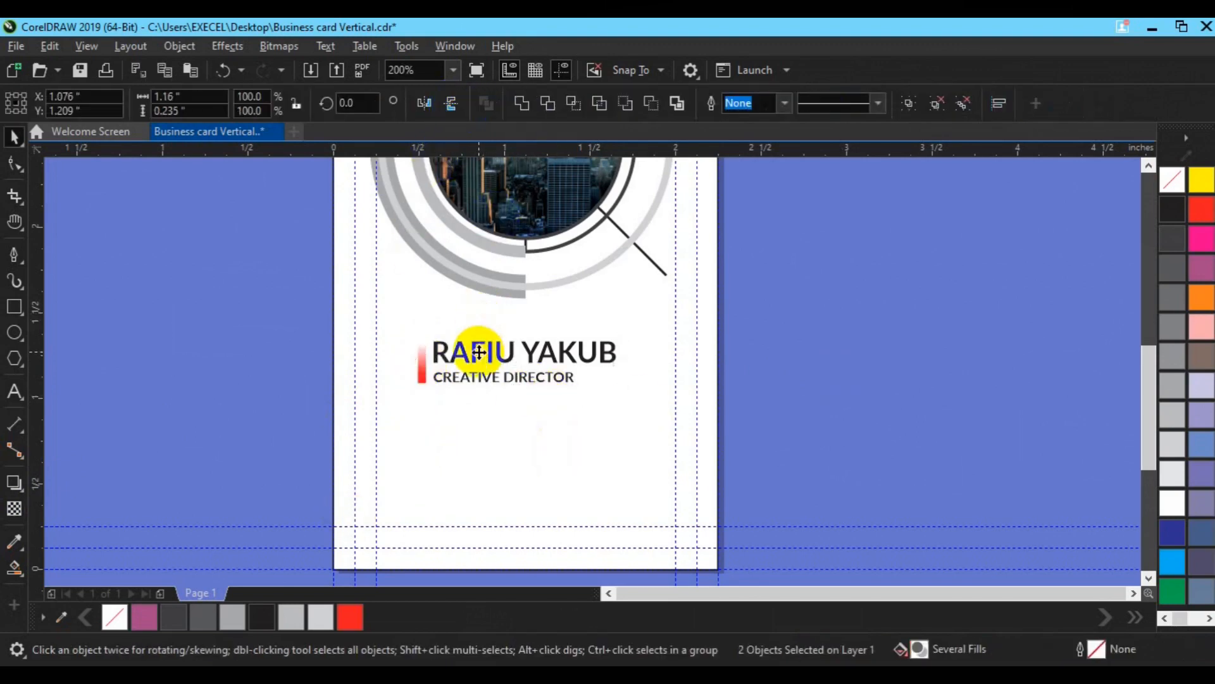
Step: Group the red bar with the name and title, centre it on the card, nudge up
{"action": "left_click", "coordinate": [762, 365]}
{"action": "left_click_drag", "start_coordinate": [273, 305], "coordinate": [692, 426]}
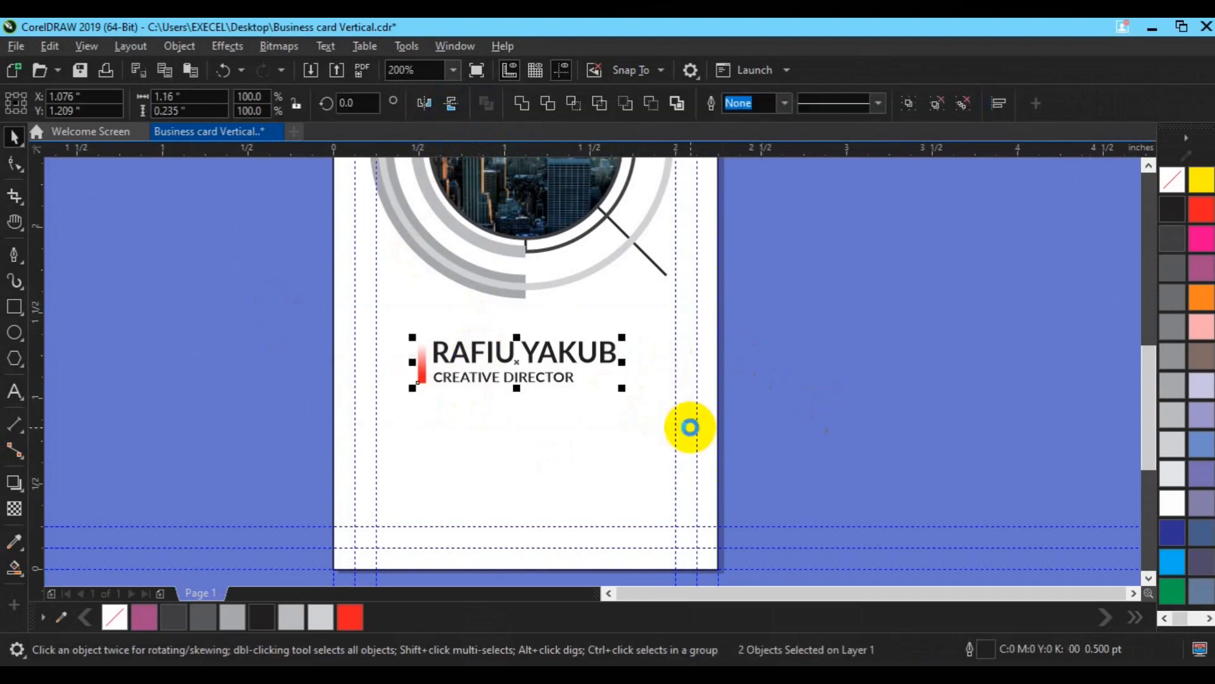
{"action": "key", "text": "ctrl+g"}
{"action": "left_click", "coordinate": [715, 428], "text": "shift"}
{"action": "key", "text": "c"}
{"action": "key", "text": "Escape"}
{"action": "left_click", "coordinate": [521, 381]}
{"action": "key", "text": "Up"}
{"action": "key", "text": "Up"}
{"action": "key", "text": "Up"}
{"action": "key", "text": "Up"}
{"action": "key", "text": "Up"}
{"action": "key", "text": "Up"}
Step: In business card icons.cdr, delete the icon labels and divider line
{"action": "left_click", "coordinate": [822, 366]}
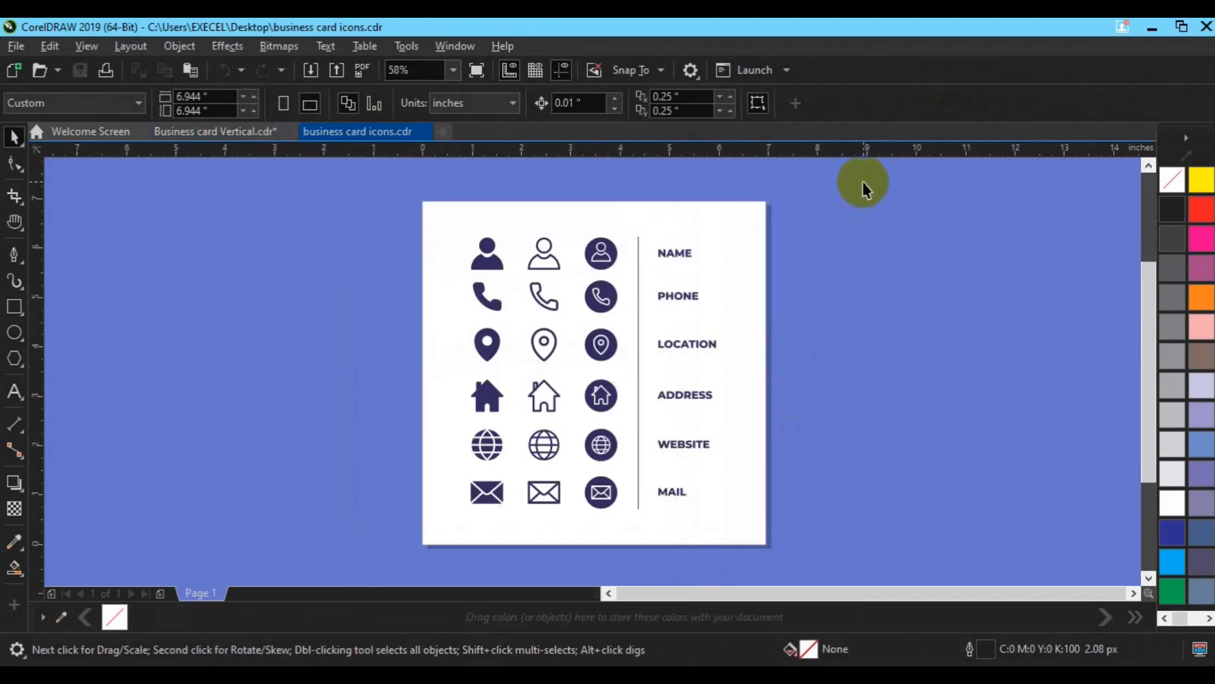
{"action": "left_click_drag", "start_coordinate": [862, 182], "coordinate": [618, 557]}
{"action": "key", "text": "Delete"}
{"action": "left_click", "coordinate": [765, 415]}
Step: Group and copy the circled icons, then paste them onto the card below the name
{"action": "left_click_drag", "start_coordinate": [790, 262], "coordinate": [548, 476]}
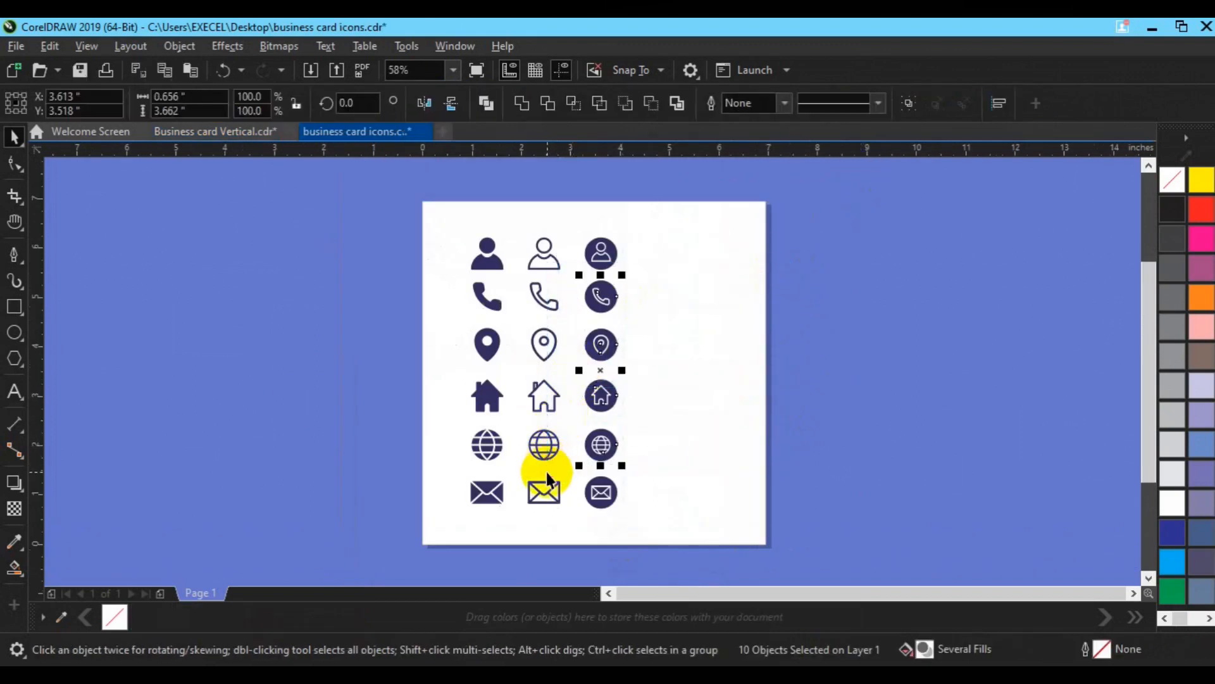
{"action": "key", "text": "ctrl+g"}
{"action": "left_click", "coordinate": [242, 130]}
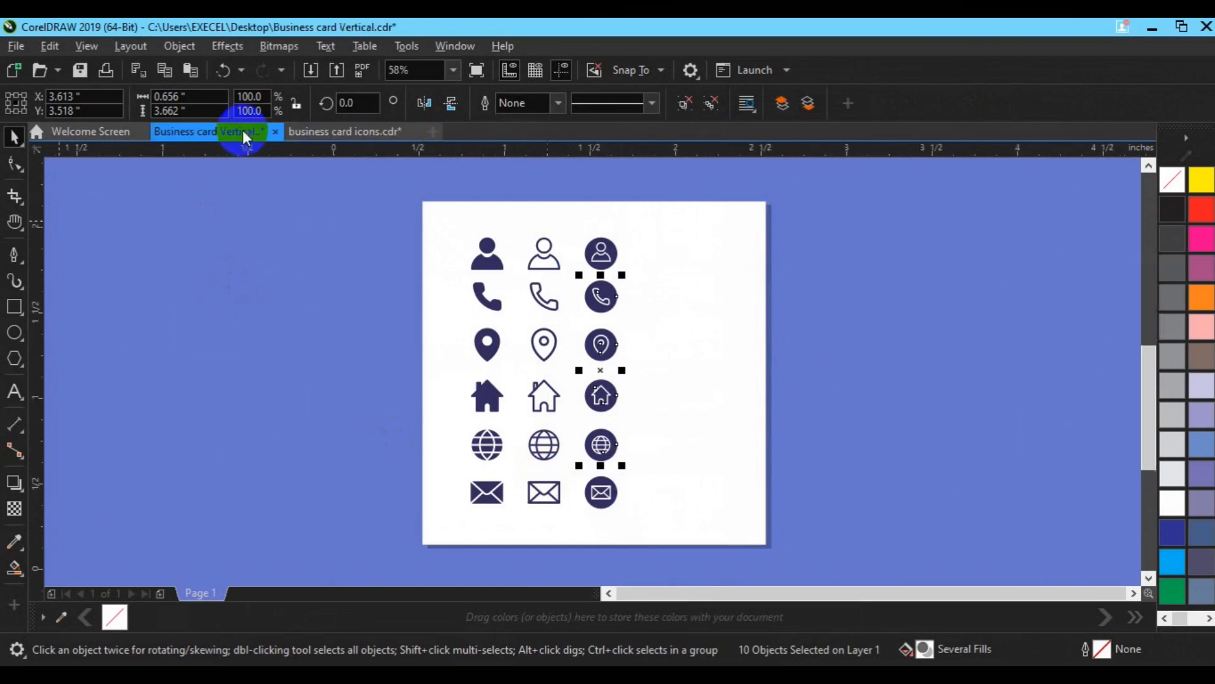
{"action": "key", "text": "ctrl+v"}
{"action": "left_click_drag", "start_coordinate": [548, 308], "coordinate": [506, 466]}
{"action": "left_click_drag", "start_coordinate": [511, 310], "coordinate": [495, 485]}
Step: Scale the icon group to 28%, move it to the card's lower left, and ungroup it
{"action": "left_click_drag", "start_coordinate": [551, 261], "coordinate": [543, 283]}
{"action": "key", "text": "ctrl+z"}
{"action": "mouse_move", "coordinate": [510, 329]}
{"action": "left_mouse_down"}
{"action": "mouse_move", "coordinate": [410, 471]}
{"action": "mouse_move", "coordinate": [509, 333]}
{"action": "left_mouse_up"}
{"action": "left_click_drag", "start_coordinate": [555, 262], "coordinate": [514, 490]}
{"action": "key", "text": "p"}
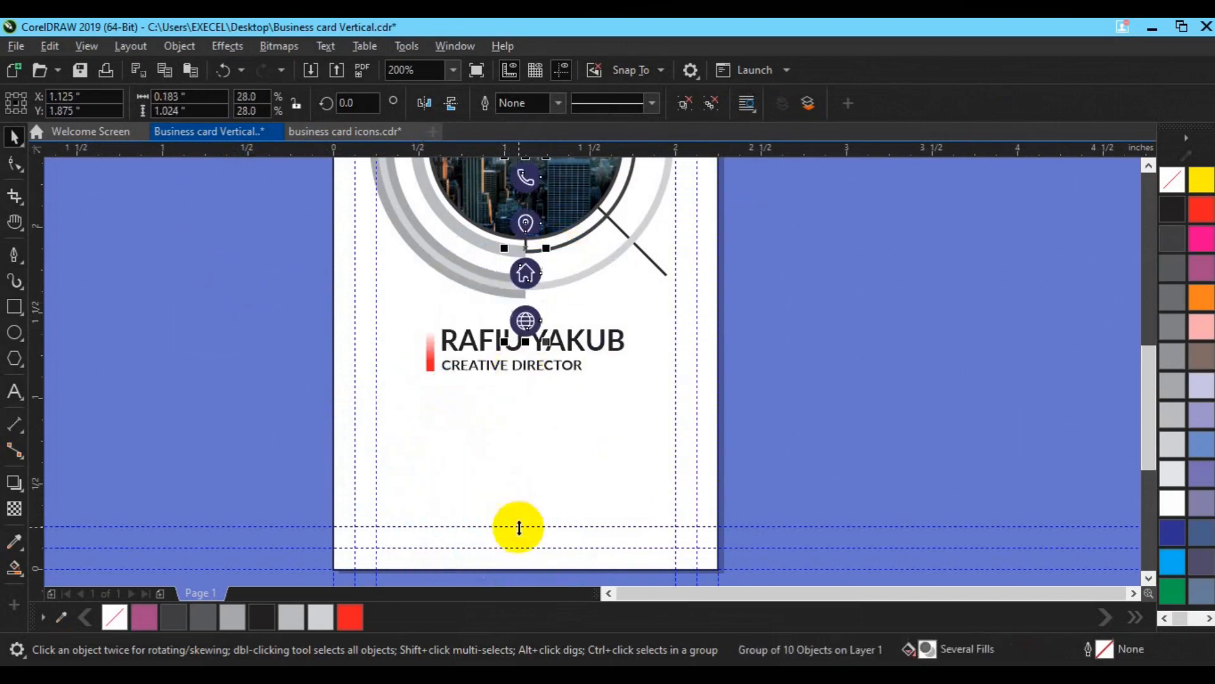
{"action": "left_click_drag", "start_coordinate": [524, 232], "coordinate": [410, 455]}
{"action": "key", "text": "Down"}
{"action": "key", "text": "Down"}
{"action": "key", "text": "Down"}
{"action": "key", "text": "Down"}
{"action": "left_click", "coordinate": [843, 324]}
{"action": "key", "text": "ctrl+u"}
{"action": "left_click_drag", "start_coordinate": [299, 524], "coordinate": [216, 415]}
Step: Give the phone icon's red circle a vertical fountain transparency fade
{"action": "left_click", "coordinate": [411, 408]}
{"action": "left_click", "coordinate": [14, 508]}
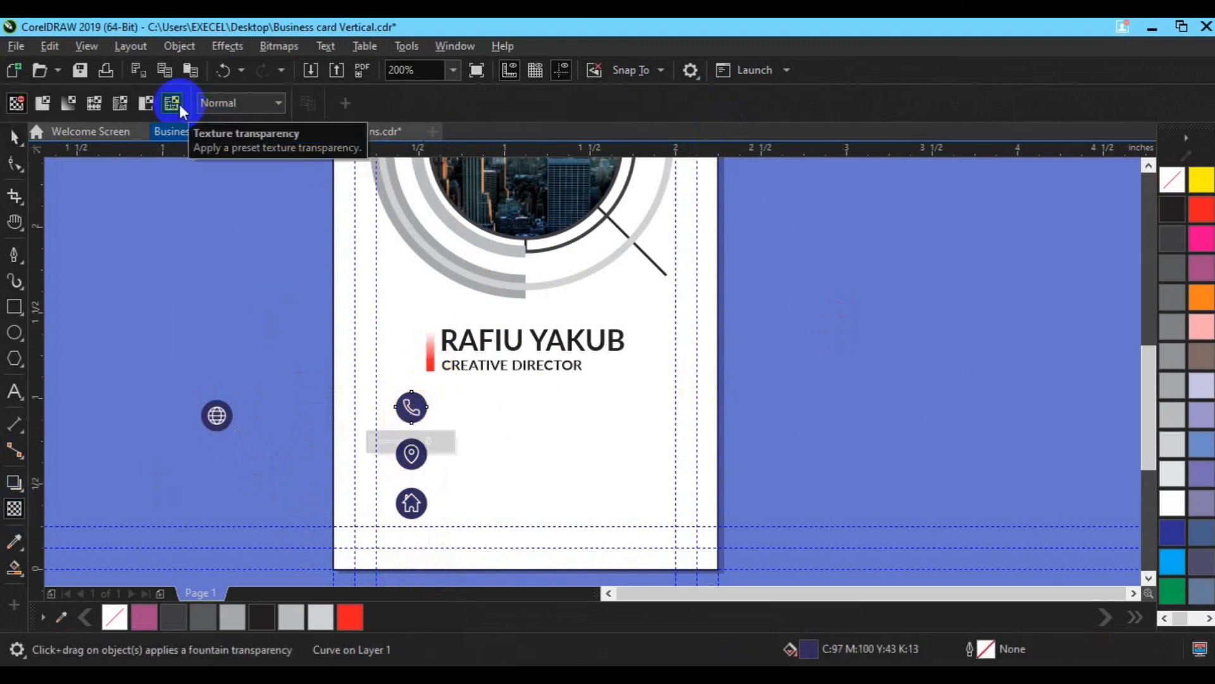
{"action": "left_click", "coordinate": [171, 103]}
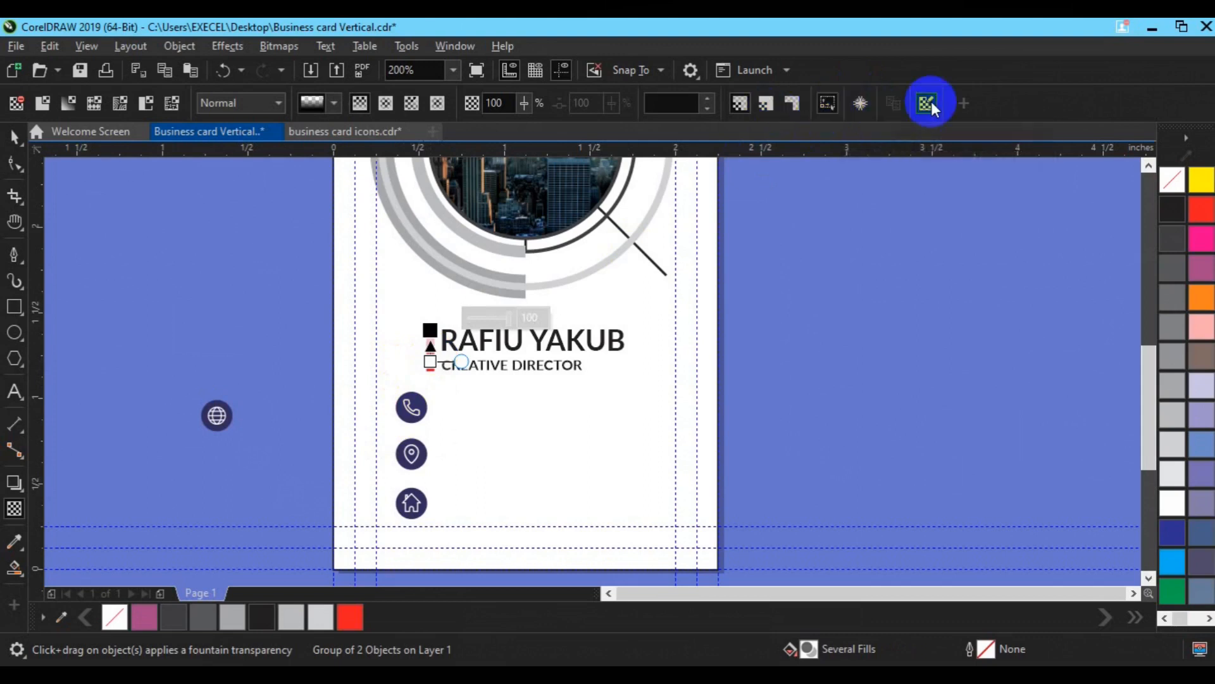
{"action": "key", "text": "space"}
{"action": "left_click", "coordinate": [175, 263]}
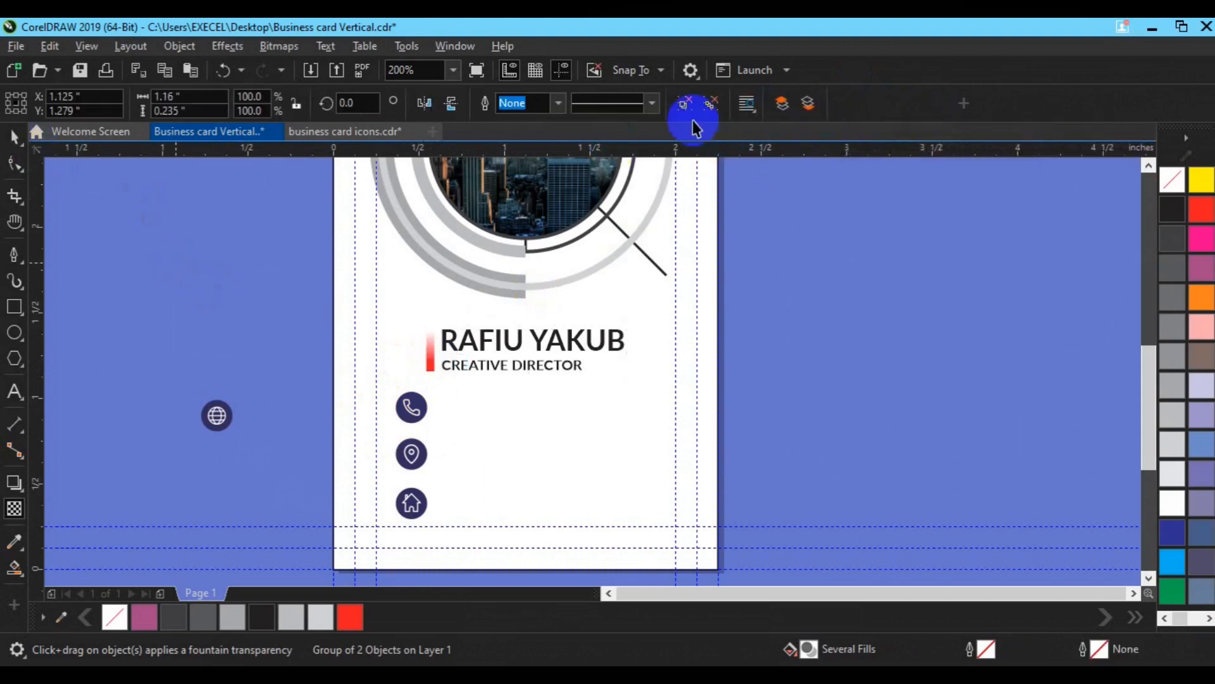
{"action": "left_click", "coordinate": [535, 340]}
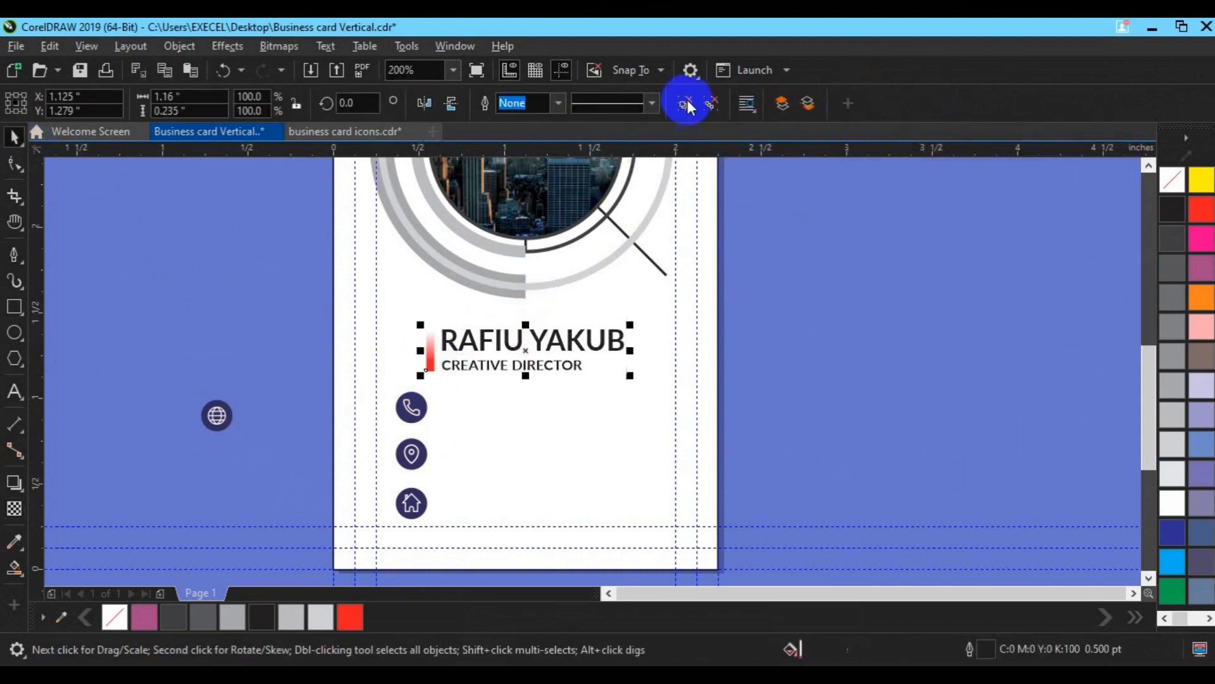
{"action": "left_click", "coordinate": [771, 239]}
{"action": "left_click", "coordinate": [419, 403]}
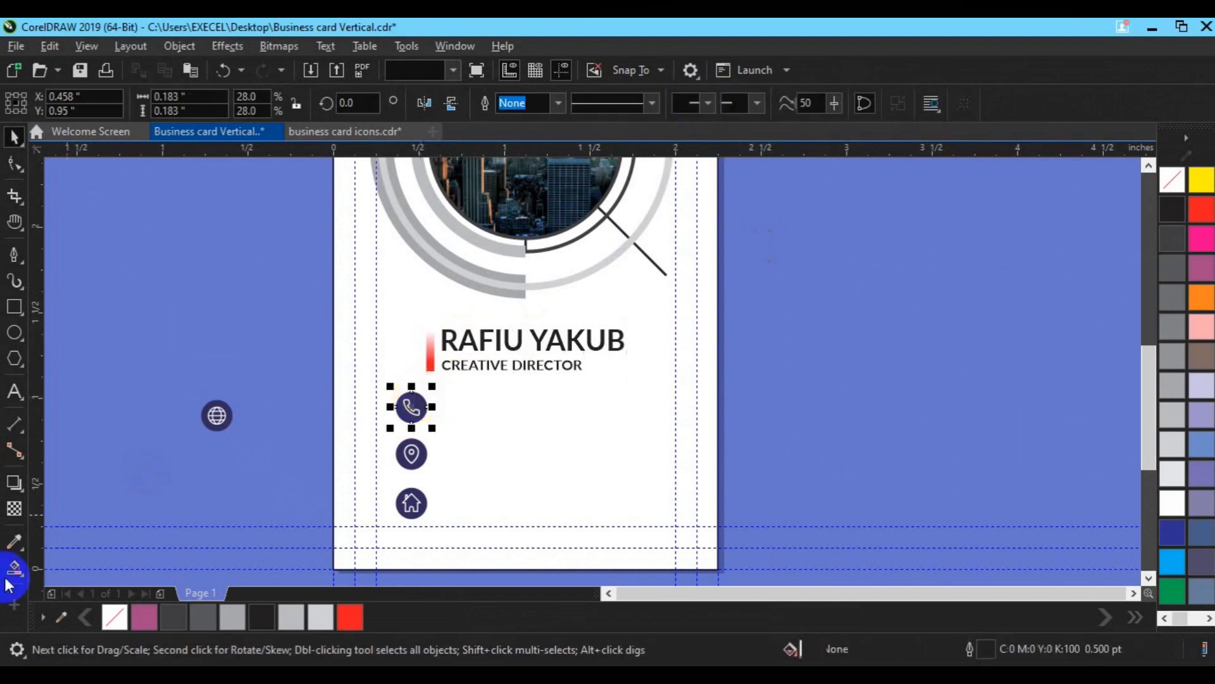
{"action": "left_click", "coordinate": [14, 509]}
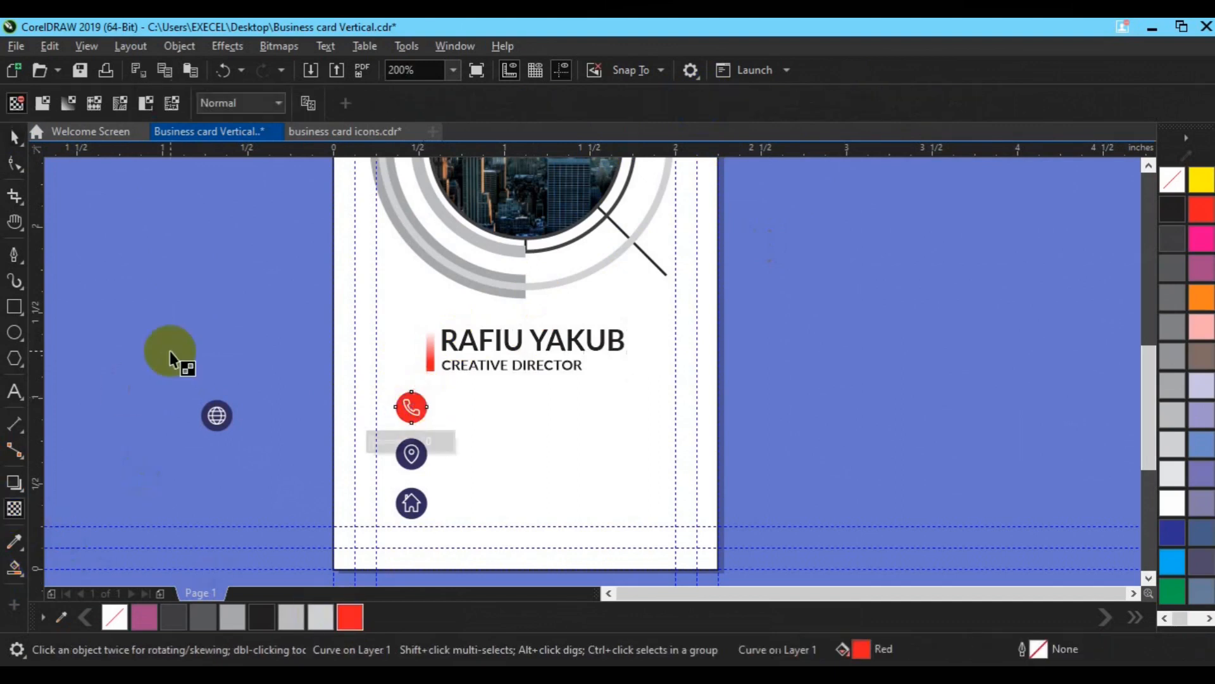
{"action": "left_click_drag", "start_coordinate": [412, 398], "coordinate": [413, 422]}
Step: Fill the location icon's circle red and copy the phone circle's fade onto it
{"action": "left_click", "coordinate": [413, 458]}
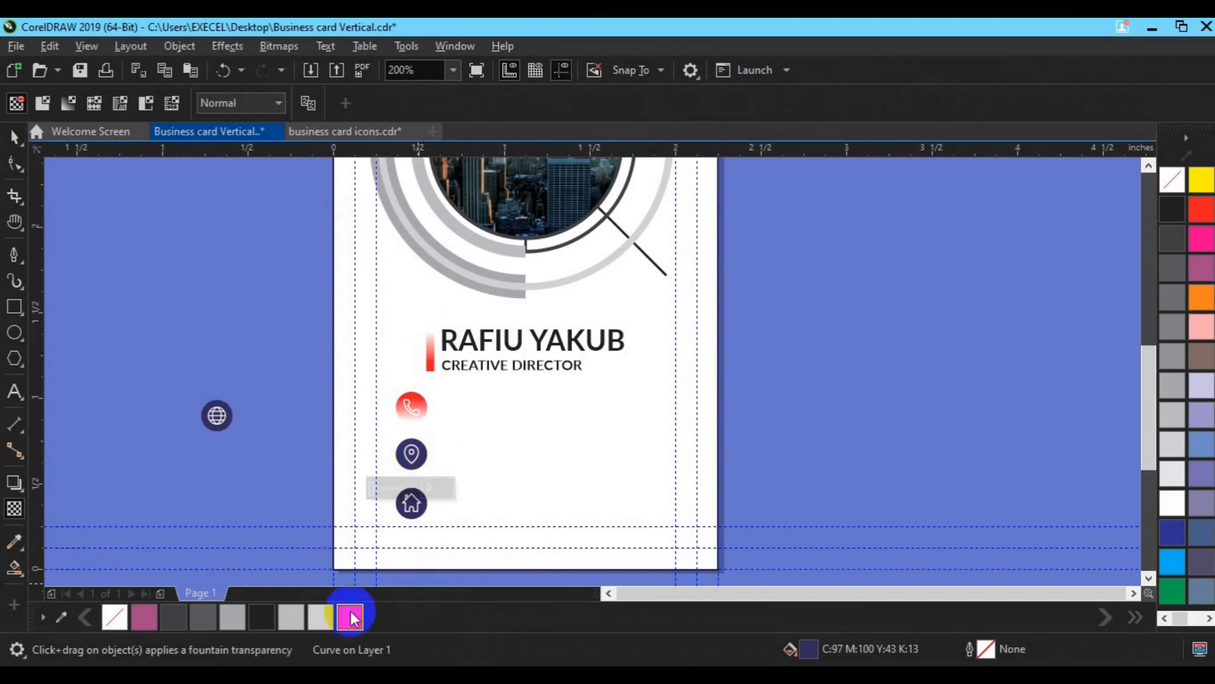
{"action": "left_click", "coordinate": [350, 616]}
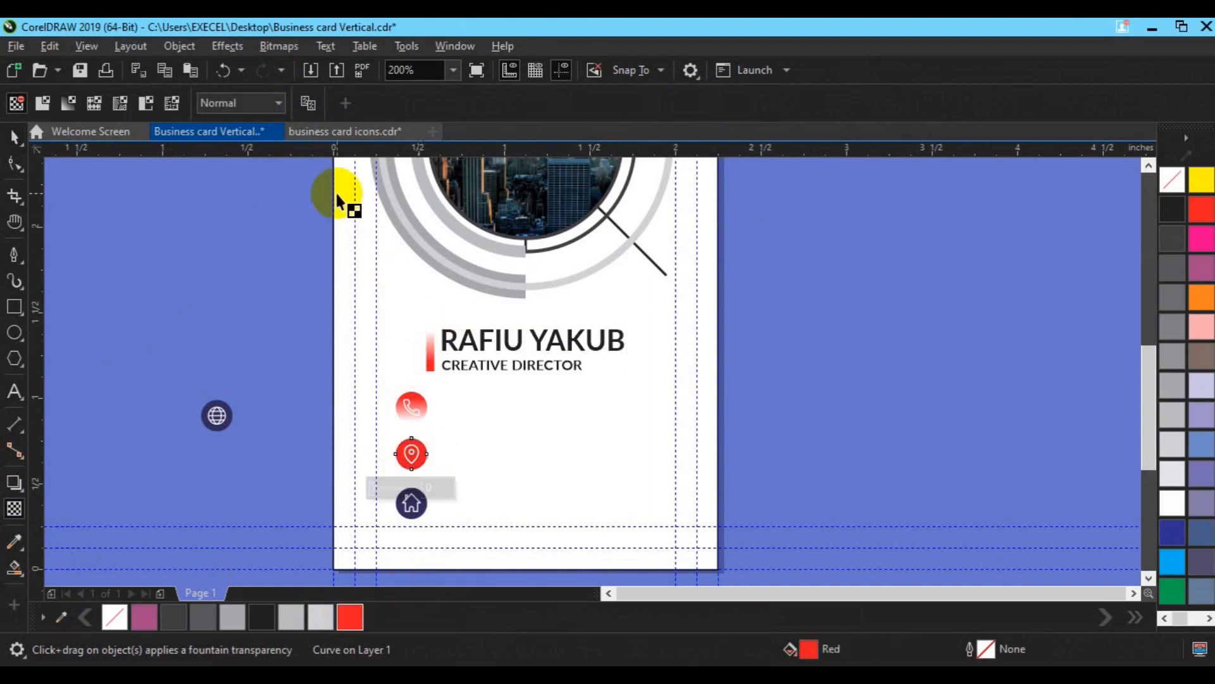
{"action": "left_click", "coordinate": [416, 404]}
Step: Fill the house icon's circle red and copy the location circle's fade onto it
{"action": "left_click", "coordinate": [411, 510]}
{"action": "left_click", "coordinate": [310, 104]}
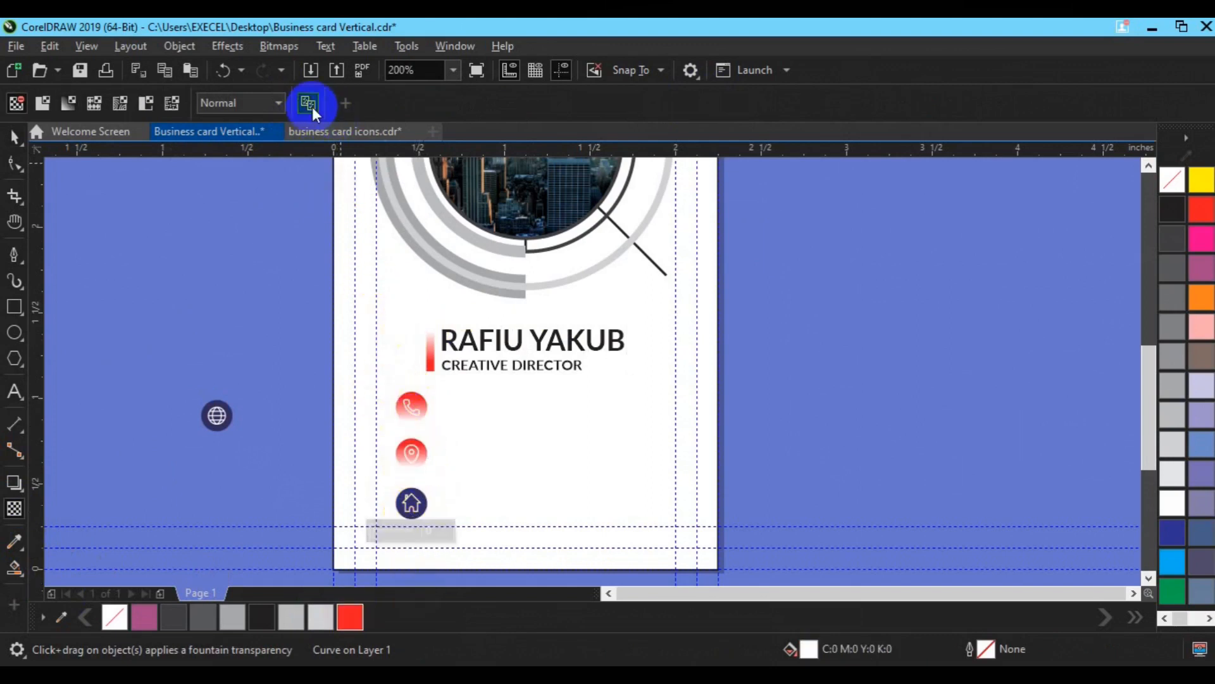
{"action": "left_click", "coordinate": [402, 453]}
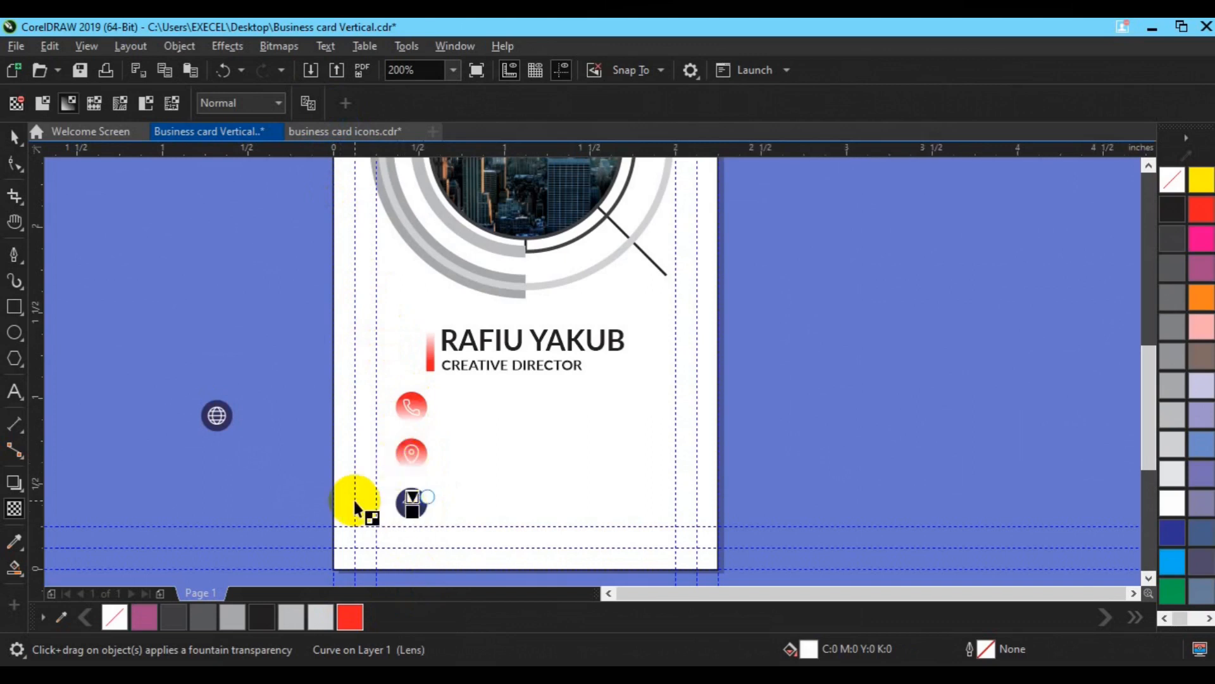
{"action": "key", "text": "space"}
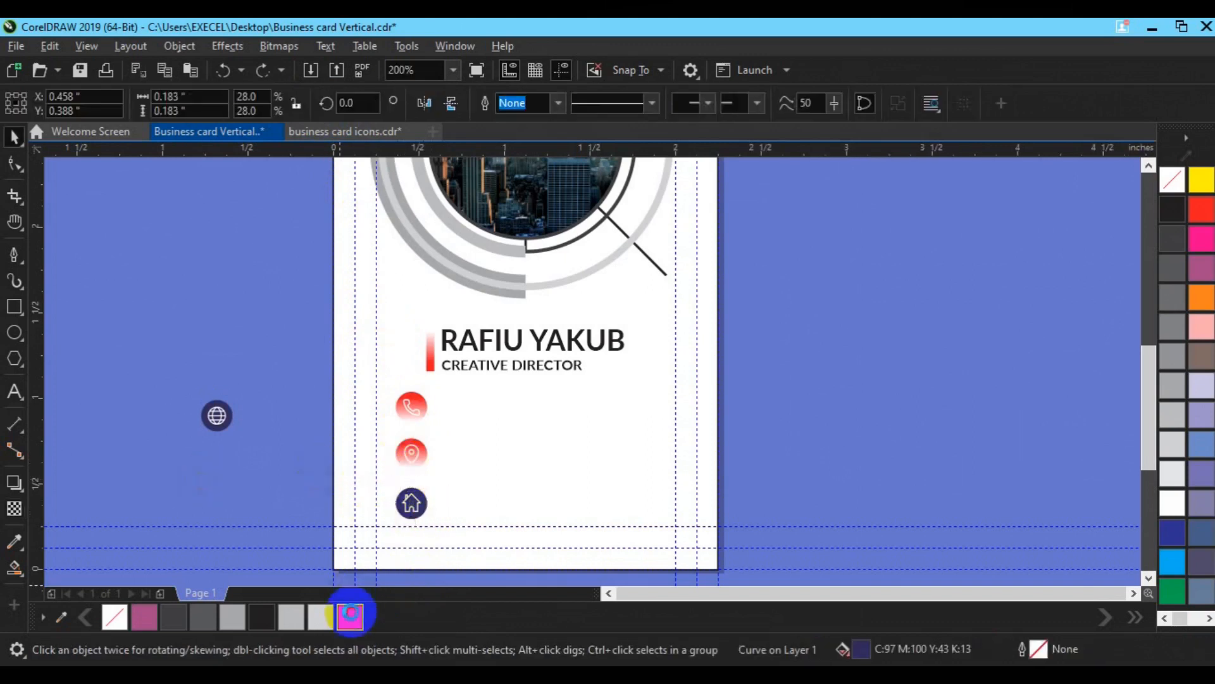
{"action": "left_click", "coordinate": [350, 615]}
{"action": "left_click", "coordinate": [14, 508]}
{"action": "left_click", "coordinate": [308, 103]}
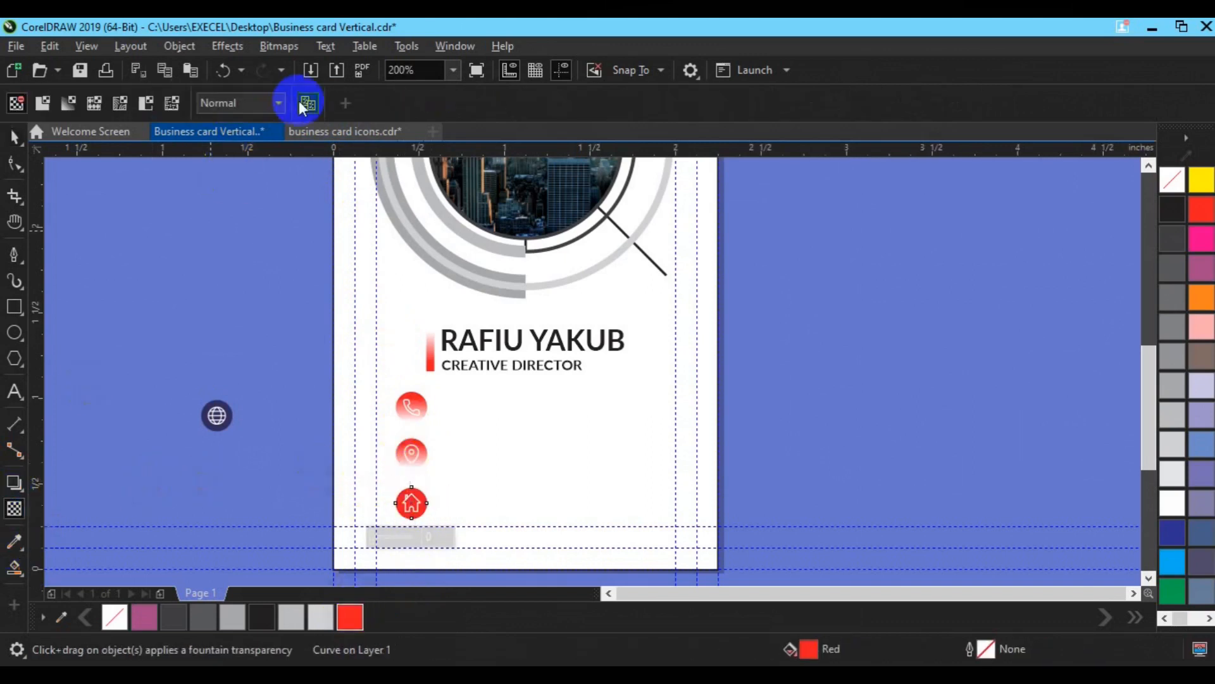
{"action": "left_click", "coordinate": [402, 456]}
{"action": "key", "text": "space"}
{"action": "left_click", "coordinate": [779, 453]}
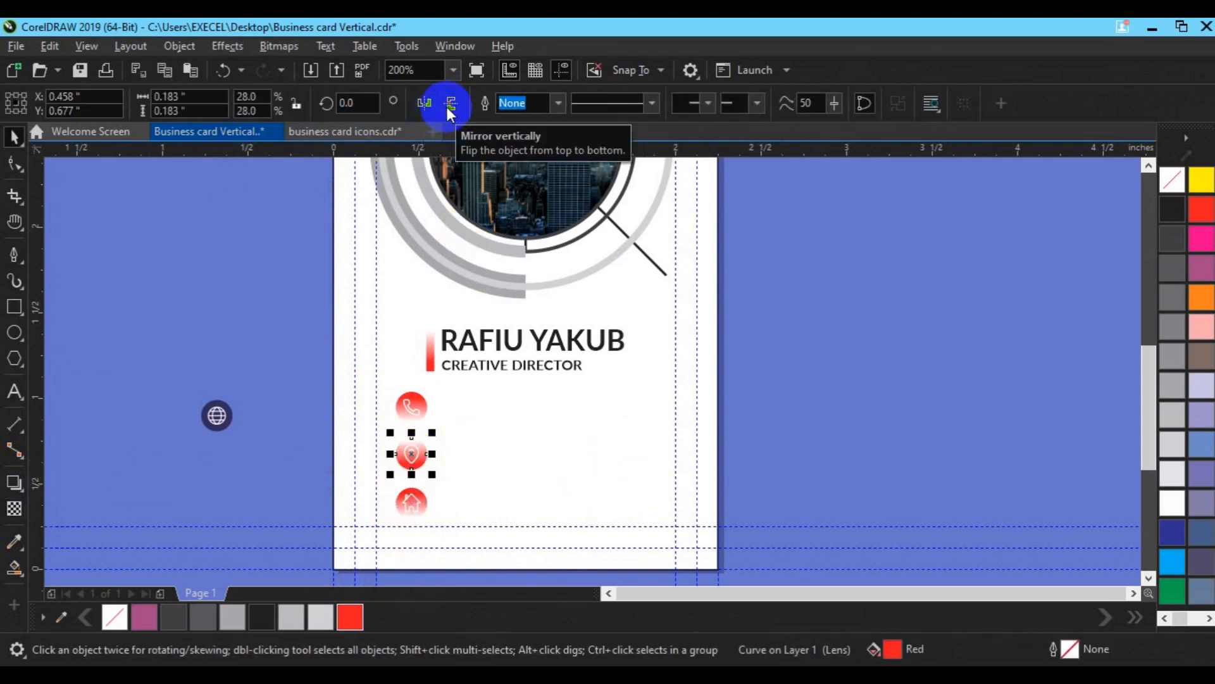
Step: Give the phone glyph a near-black fill through the Edit Fill dialog
{"action": "key", "text": "ctrl+z"}
{"action": "left_click", "coordinate": [334, 325]}
{"action": "left_click_drag", "start_coordinate": [314, 372], "coordinate": [437, 418]}
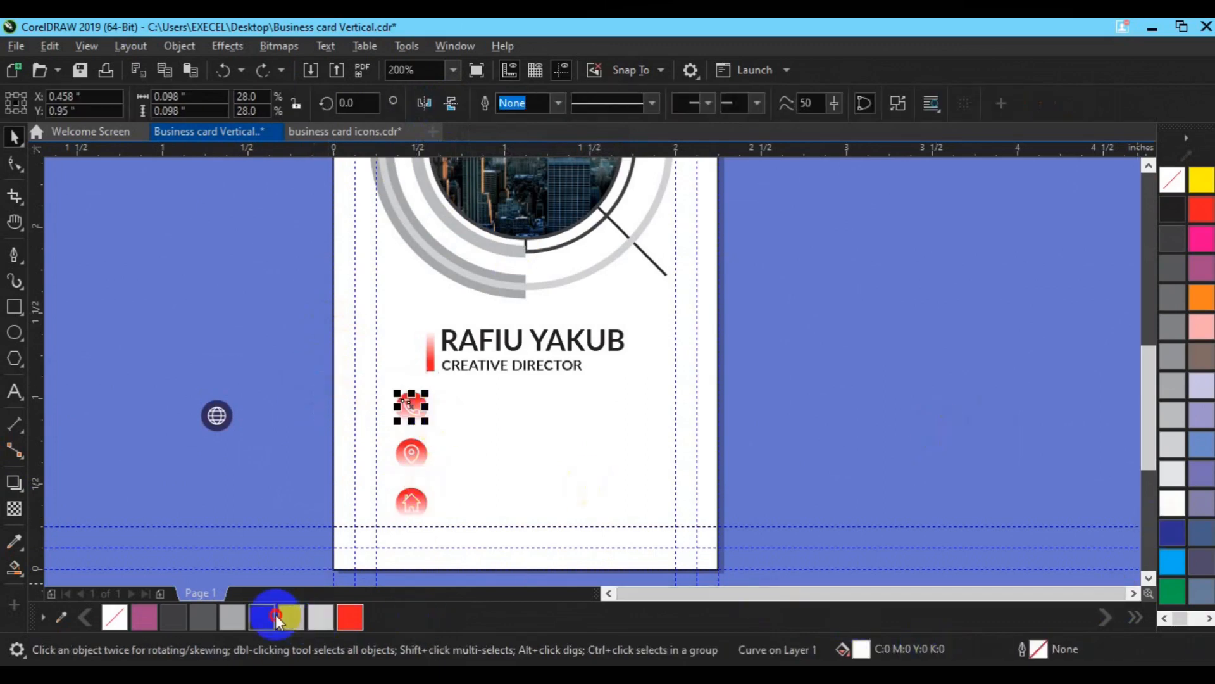
{"action": "double_click", "coordinate": [861, 658]}
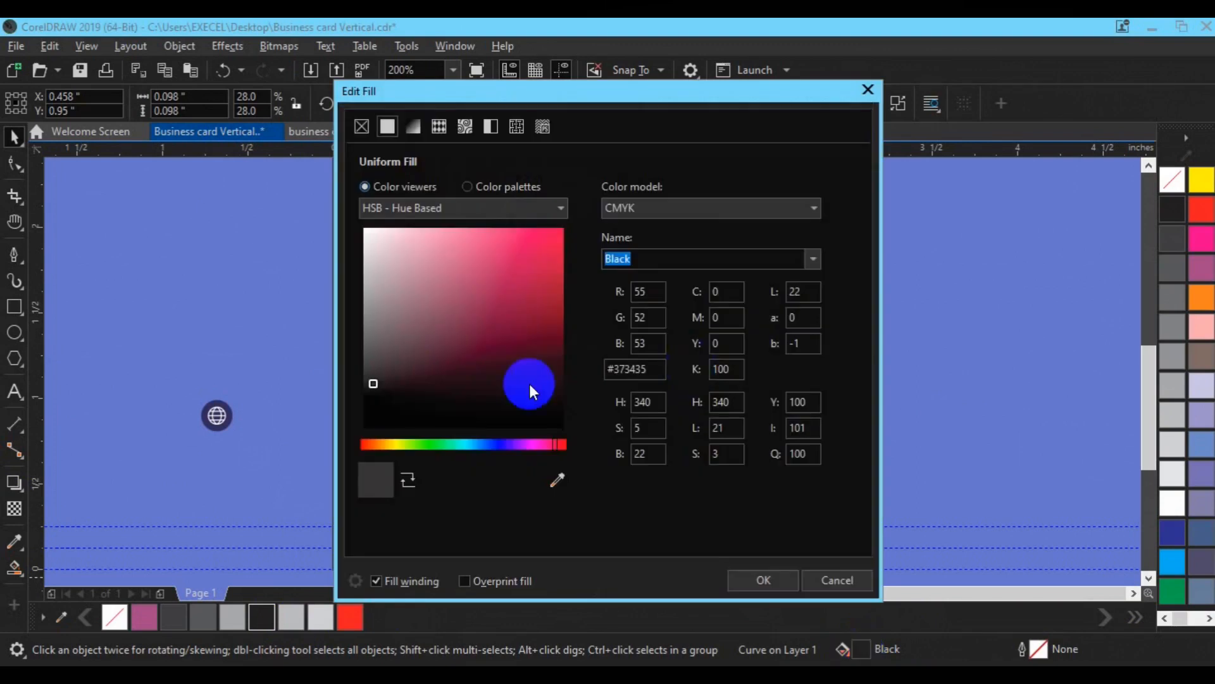
{"action": "left_click", "coordinate": [496, 442]}
{"action": "left_click", "coordinate": [545, 412]}
{"action": "left_click", "coordinate": [756, 579]}
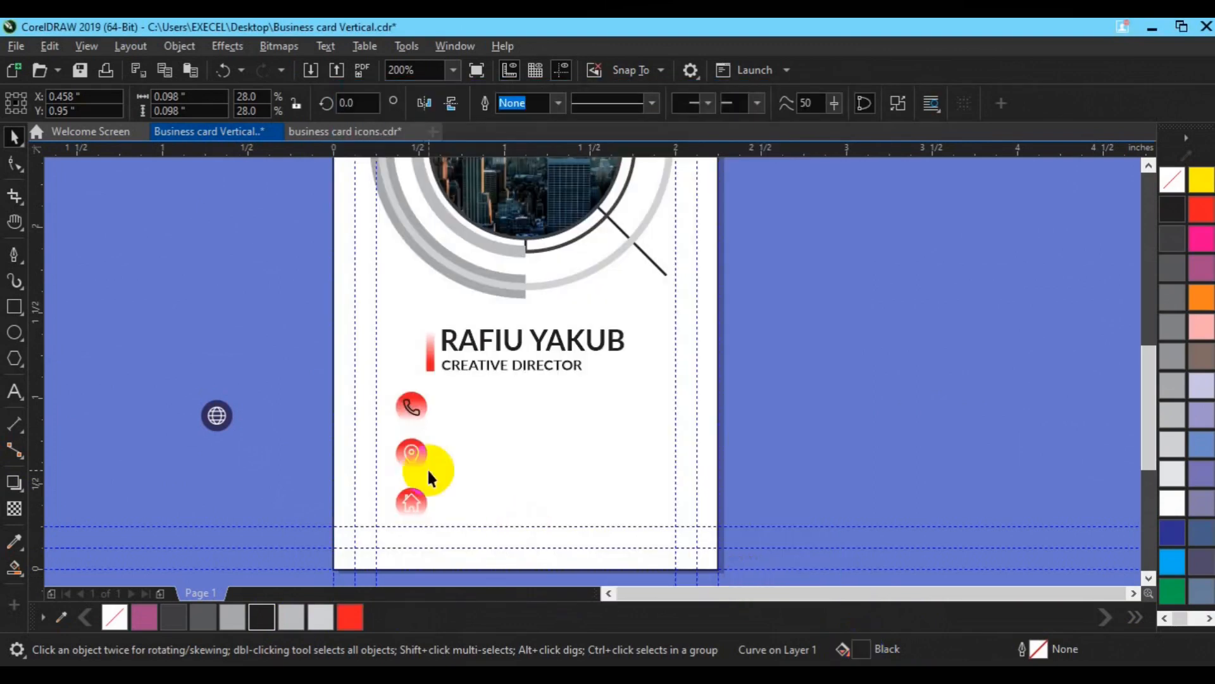
Step: Fill the location pin glyph and the home glyph, including its inner curve, black
{"action": "left_click_drag", "start_coordinate": [320, 414], "coordinate": [438, 484]}
{"action": "left_click", "coordinate": [279, 455]}
{"action": "left_click", "coordinate": [411, 455]}
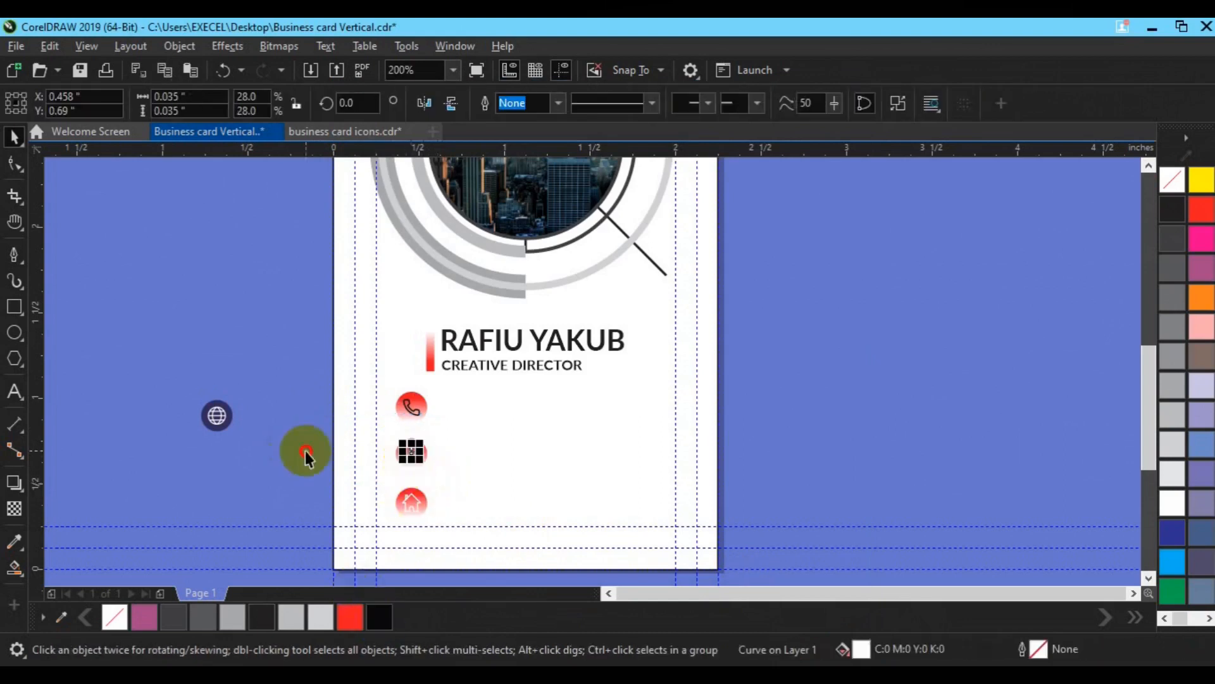
{"action": "left_click", "coordinate": [414, 445]}
{"action": "left_click", "coordinate": [316, 412]}
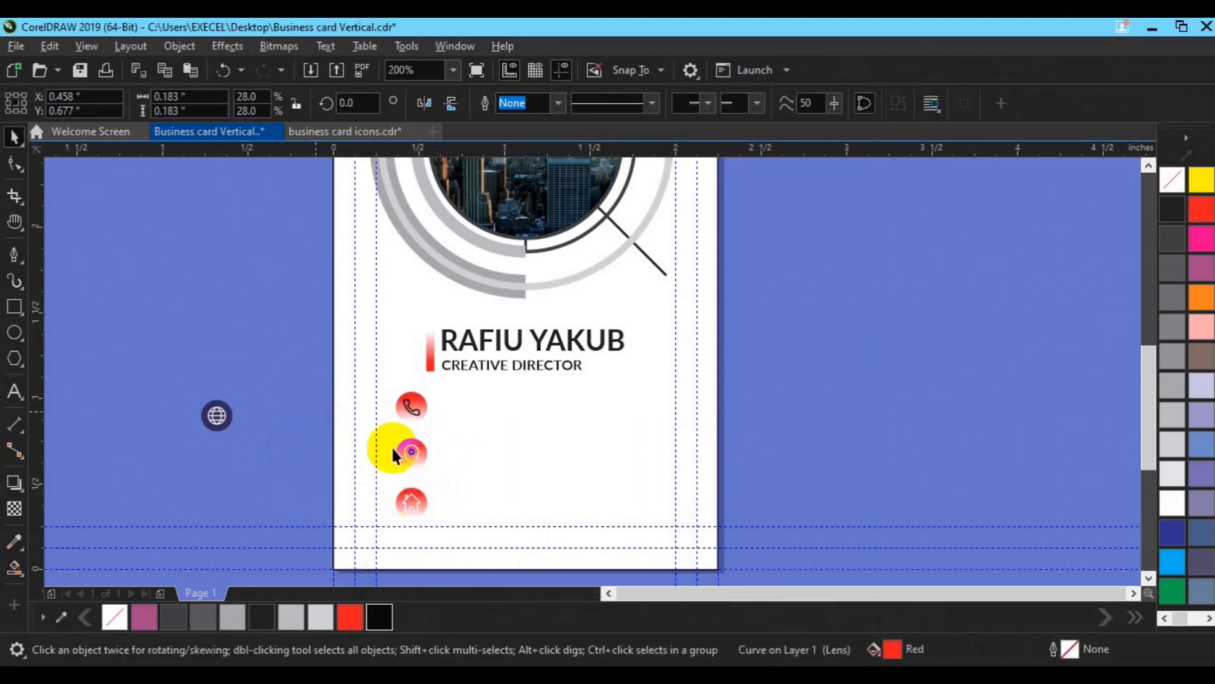
{"action": "left_click", "coordinate": [416, 453]}
{"action": "left_click", "coordinate": [379, 616]}
{"action": "left_click", "coordinate": [415, 497]}
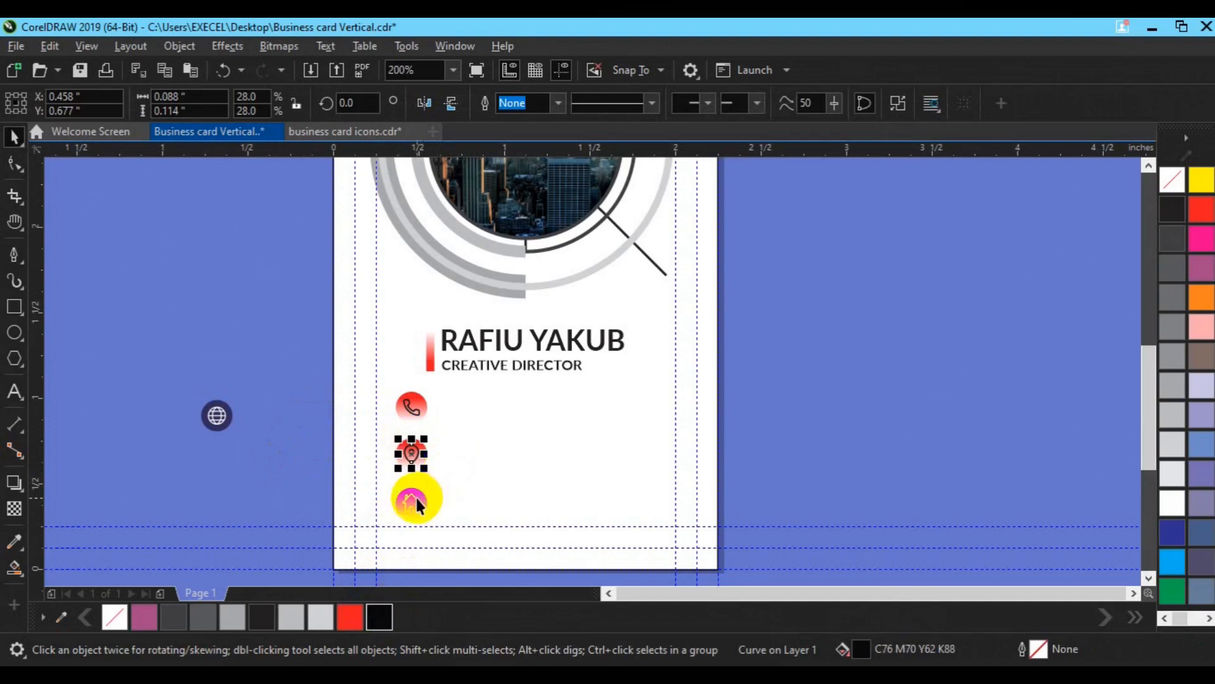
{"action": "left_click", "coordinate": [379, 612]}
{"action": "left_click", "coordinate": [345, 466]}
{"action": "left_click", "coordinate": [406, 498]}
{"action": "left_click", "coordinate": [378, 616]}
Step: Group the parts of the house, pin and phone icons into one group each
{"action": "left_click_drag", "start_coordinate": [315, 468], "coordinate": [466, 533]}
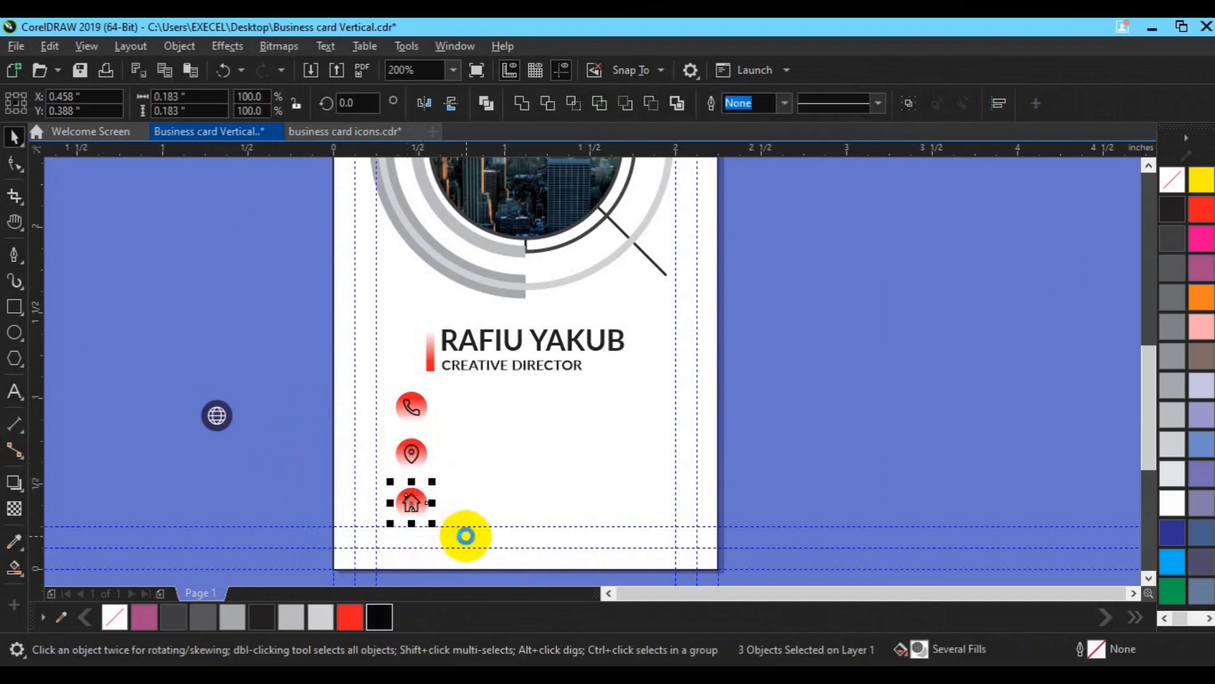
{"action": "key", "text": "ctrl+g"}
{"action": "left_click_drag", "start_coordinate": [306, 414], "coordinate": [473, 473]}
{"action": "key", "text": "ctrl+g"}
{"action": "left_click_drag", "start_coordinate": [297, 380], "coordinate": [469, 438]}
{"action": "key", "text": "ctrl+g"}
Step: Delete the spare globe icon and place a copy of CREATIVE DIRECTOR beside the phone icon
{"action": "left_click", "coordinate": [261, 371]}
{"action": "left_click", "coordinate": [415, 454]}
{"action": "left_click_drag", "start_coordinate": [172, 374], "coordinate": [299, 438]}
{"action": "key", "text": "Delete"}
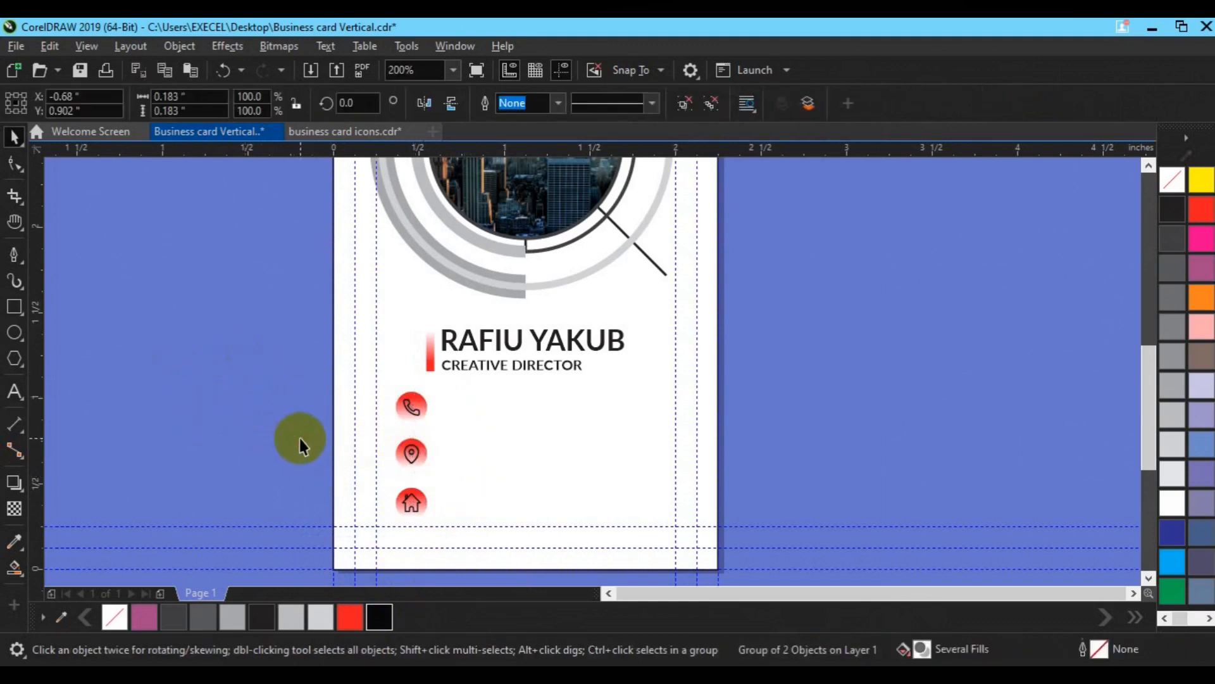
{"action": "left_click_drag", "start_coordinate": [487, 365], "coordinate": [529, 412]}
{"action": "key", "text": "F8"}
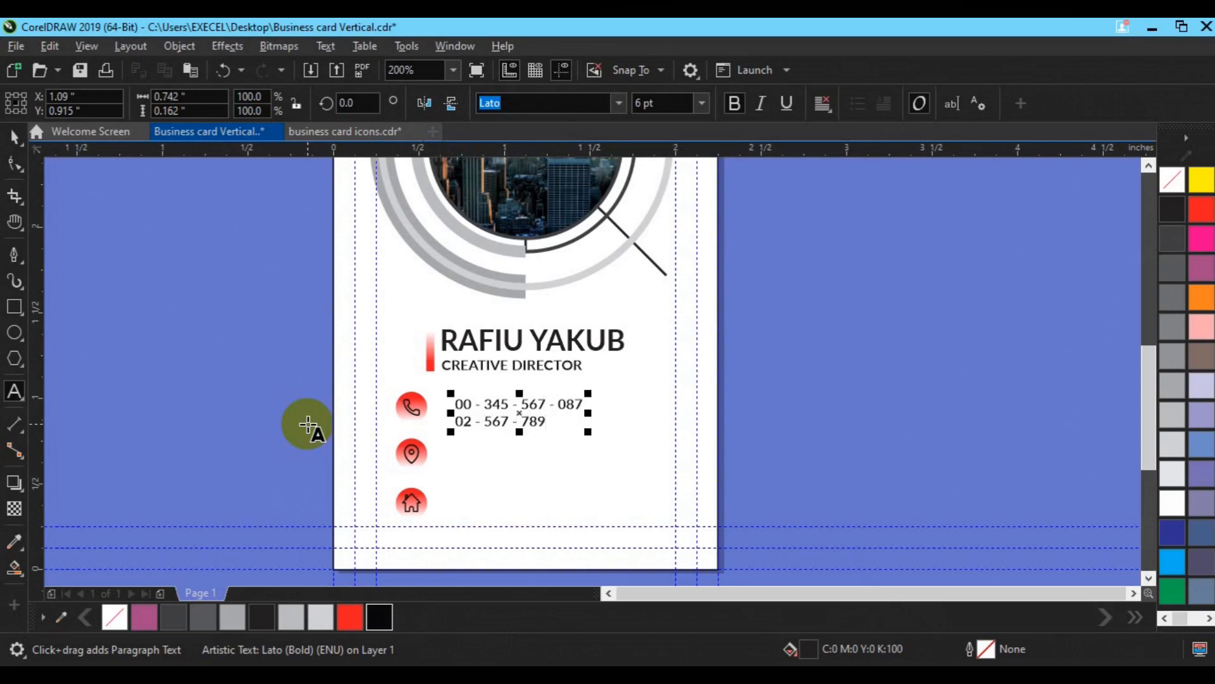
Step: Fill the accent bar beside the name red and freeze its fading transparency
{"action": "left_click", "coordinate": [14, 136]}
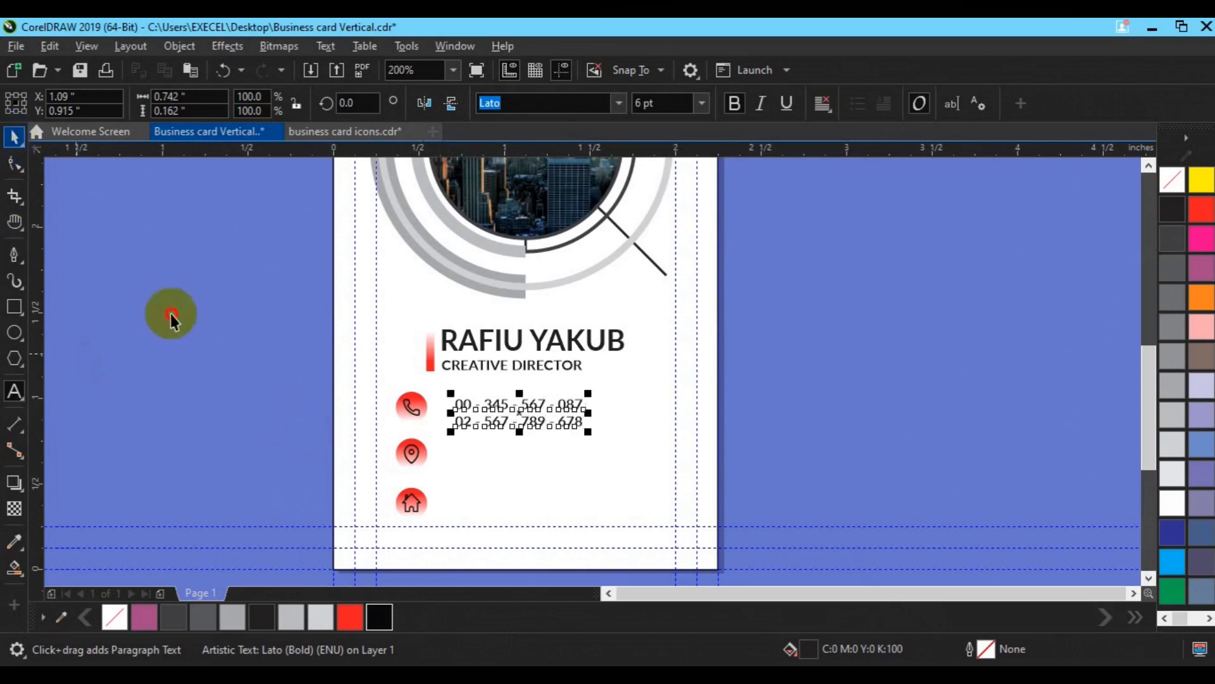
{"action": "left_click", "coordinate": [415, 410], "text": "shift"}
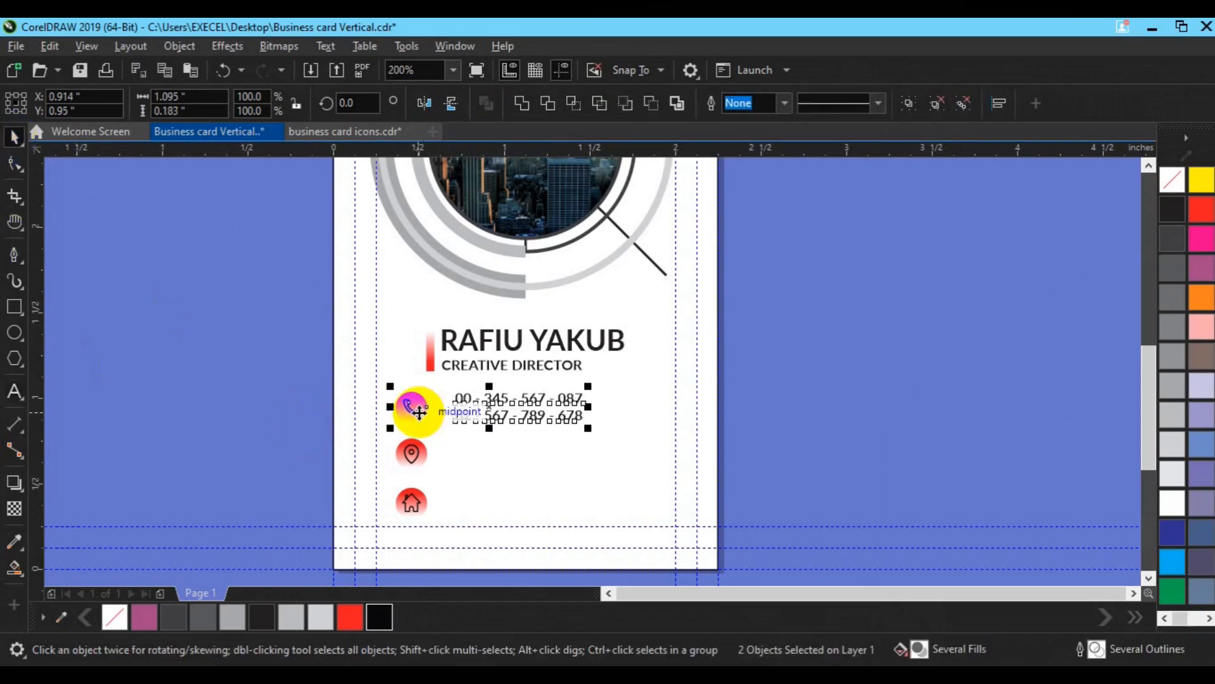
{"action": "left_click", "coordinate": [429, 352]}
{"action": "left_click", "coordinate": [349, 616]}
{"action": "left_click", "coordinate": [14, 508]}
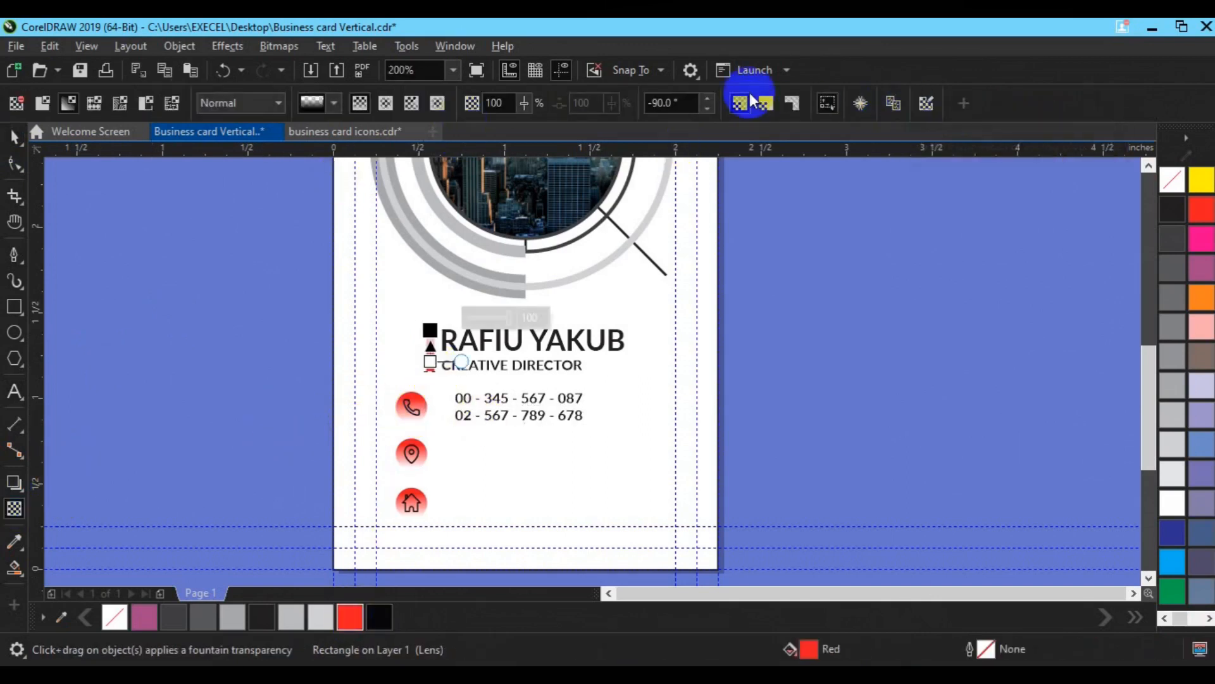
{"action": "left_click", "coordinate": [859, 108]}
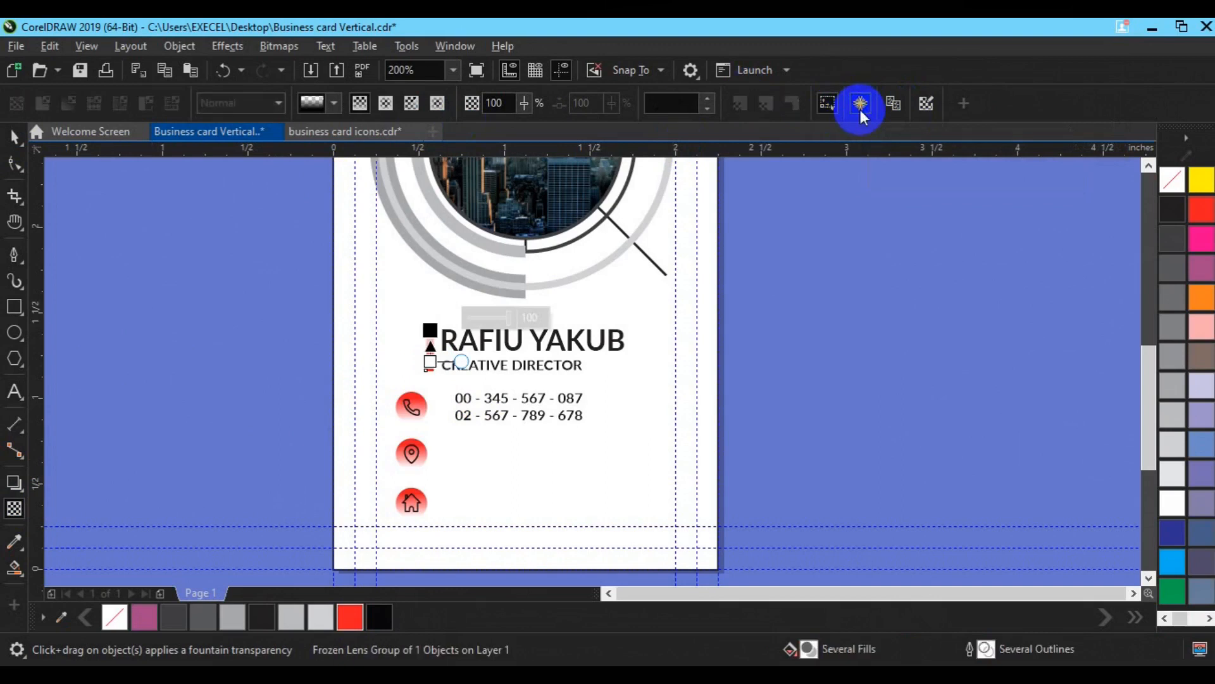
{"action": "key", "text": "space"}
{"action": "left_click", "coordinate": [819, 333]}
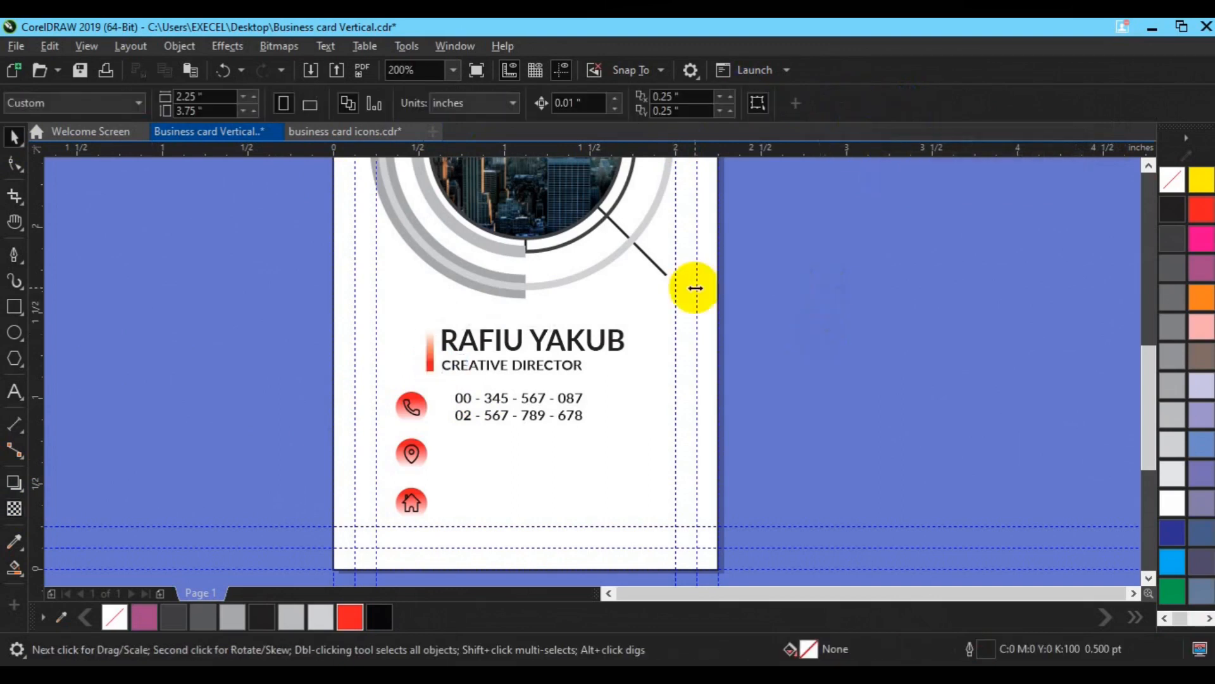
Step: Copy the phone-number text down beside the location icon and retype it as website and e-mail lines
{"action": "left_click", "coordinate": [477, 415]}
{"action": "left_click", "coordinate": [403, 412], "text": "shift"}
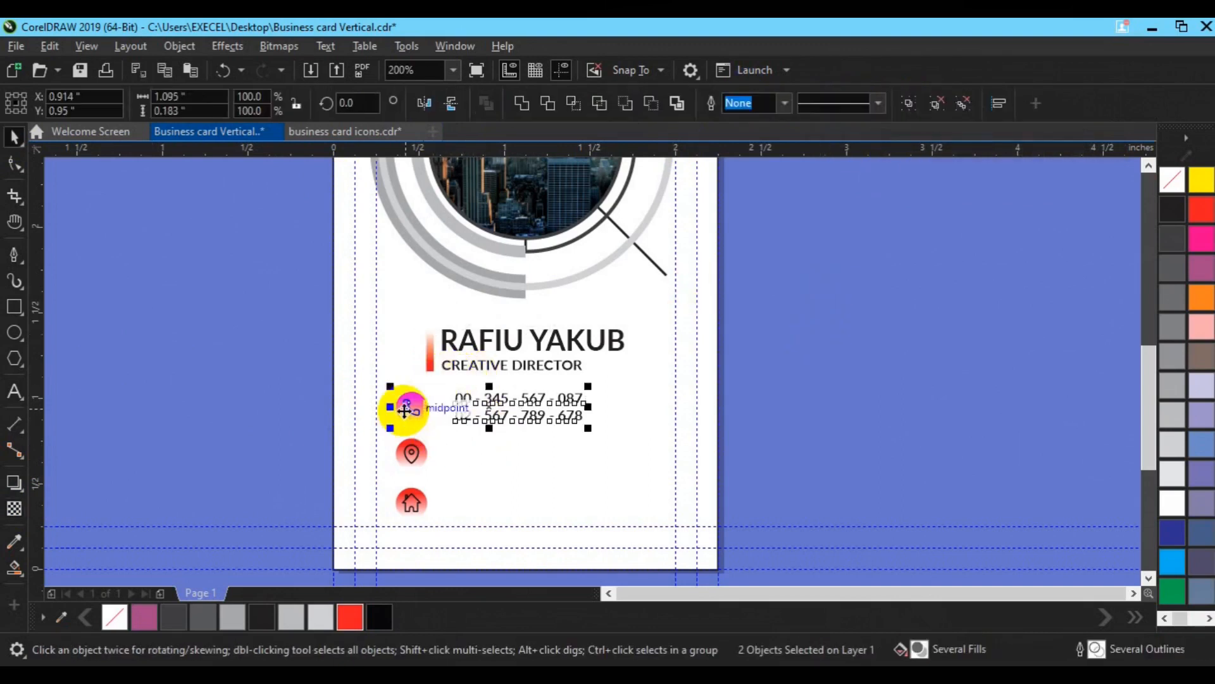
{"action": "left_click", "coordinate": [748, 431]}
{"action": "left_click", "coordinate": [526, 411]}
{"action": "left_click_drag", "start_coordinate": [524, 411], "coordinate": [525, 451]}
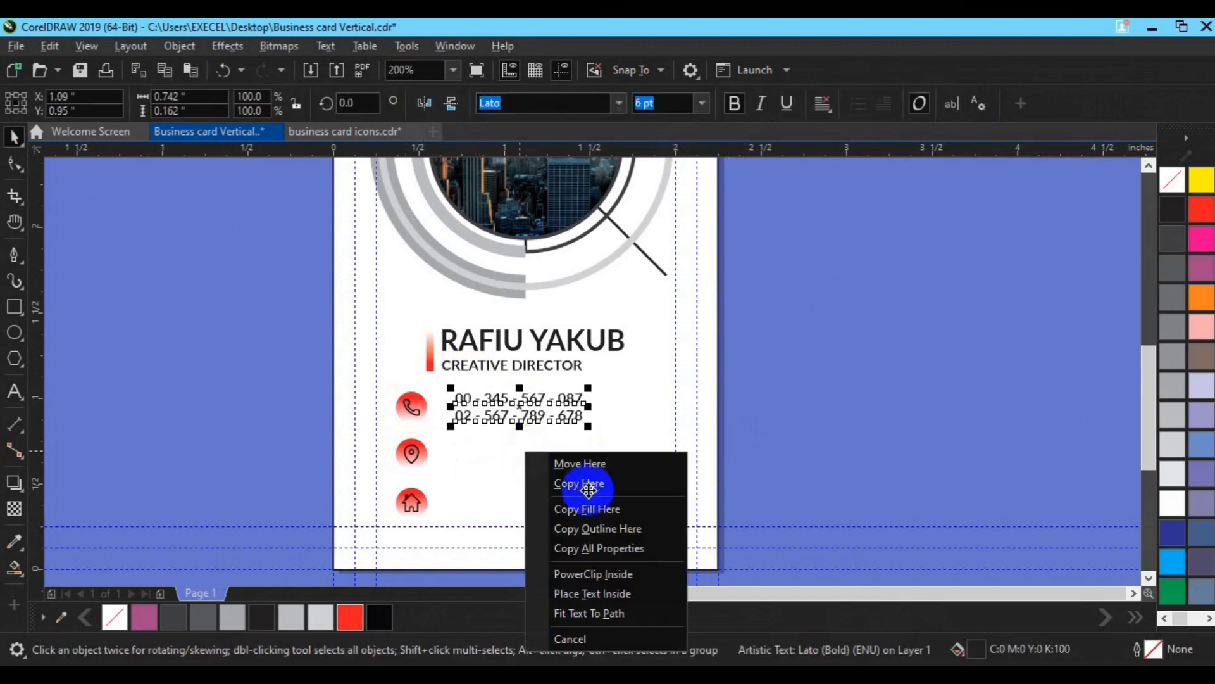
{"action": "left_click", "coordinate": [588, 484]}
{"action": "left_click", "coordinate": [14, 391]}
{"action": "left_click", "coordinate": [584, 459]}
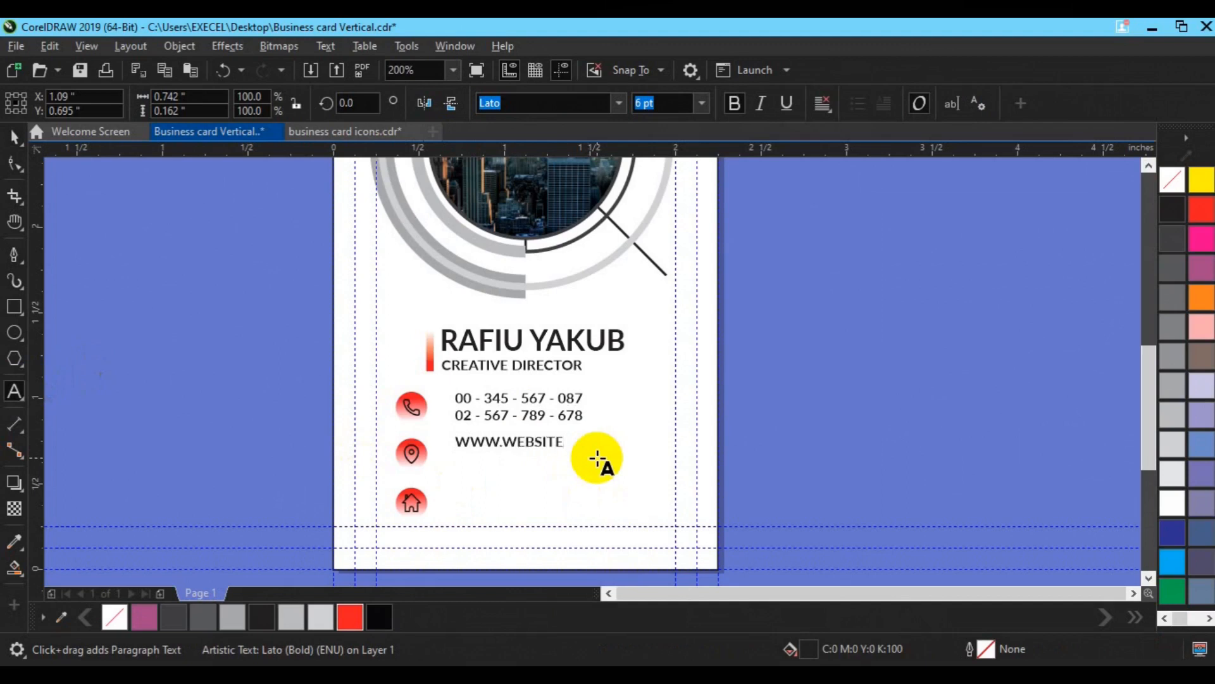
{"action": "key", "text": "ctrl+a"}
{"action": "type", "text": "w"}
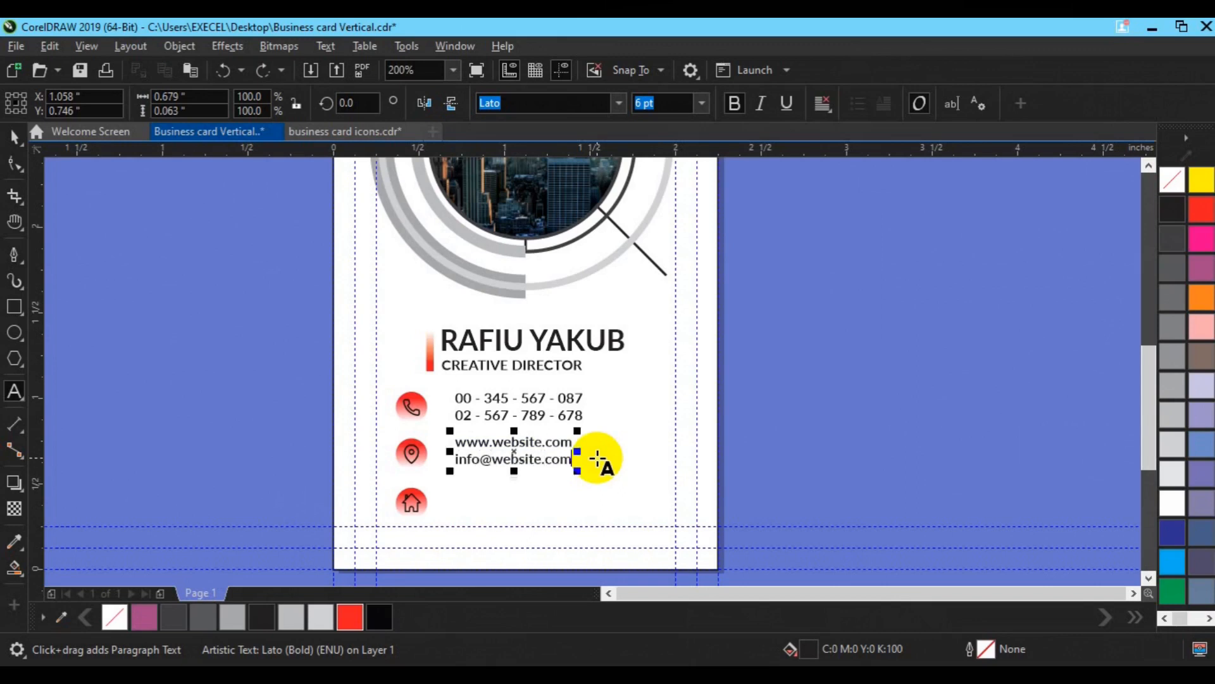
Step: Centre the website text on the location icon, then copy it down beside the house icon
{"action": "left_click", "coordinate": [16, 140]}
{"action": "left_click", "coordinate": [410, 450], "text": "shift"}
{"action": "key", "text": "e"}
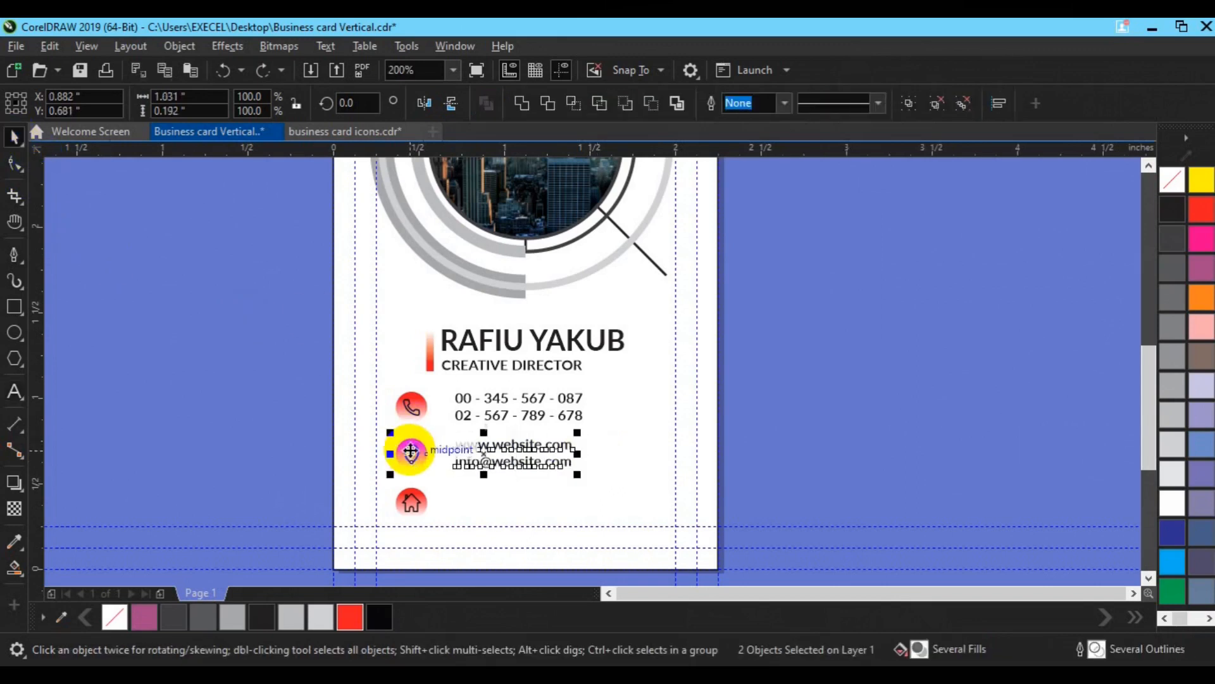
{"action": "left_click", "coordinate": [509, 461]}
{"action": "left_click", "coordinate": [527, 416], "text": "shift"}
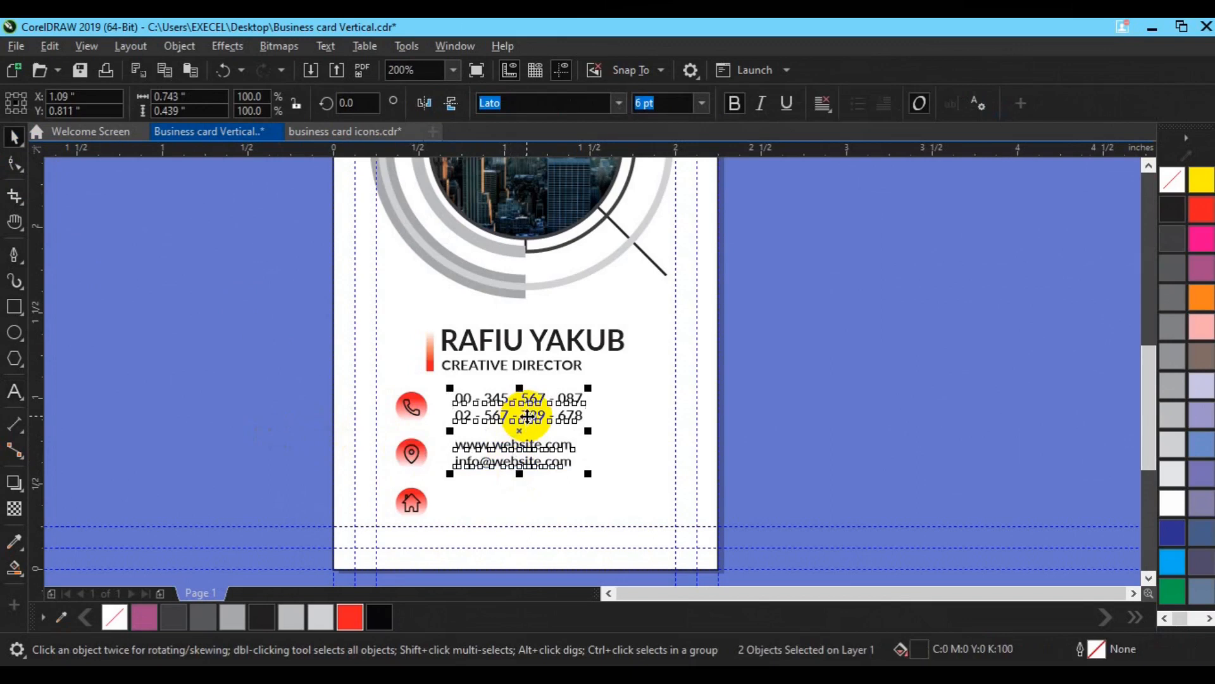
{"action": "left_click", "coordinate": [603, 480]}
{"action": "left_click", "coordinate": [514, 465]}
{"action": "left_click_drag", "start_coordinate": [514, 465], "coordinate": [510, 503]}
{"action": "key", "text": "F8"}
Step: Replace the copied text with a two-line street address and align it with the house icon and contact lines
{"action": "key", "text": "ctrl+a"}
{"action": "key", "text": "Delete"}
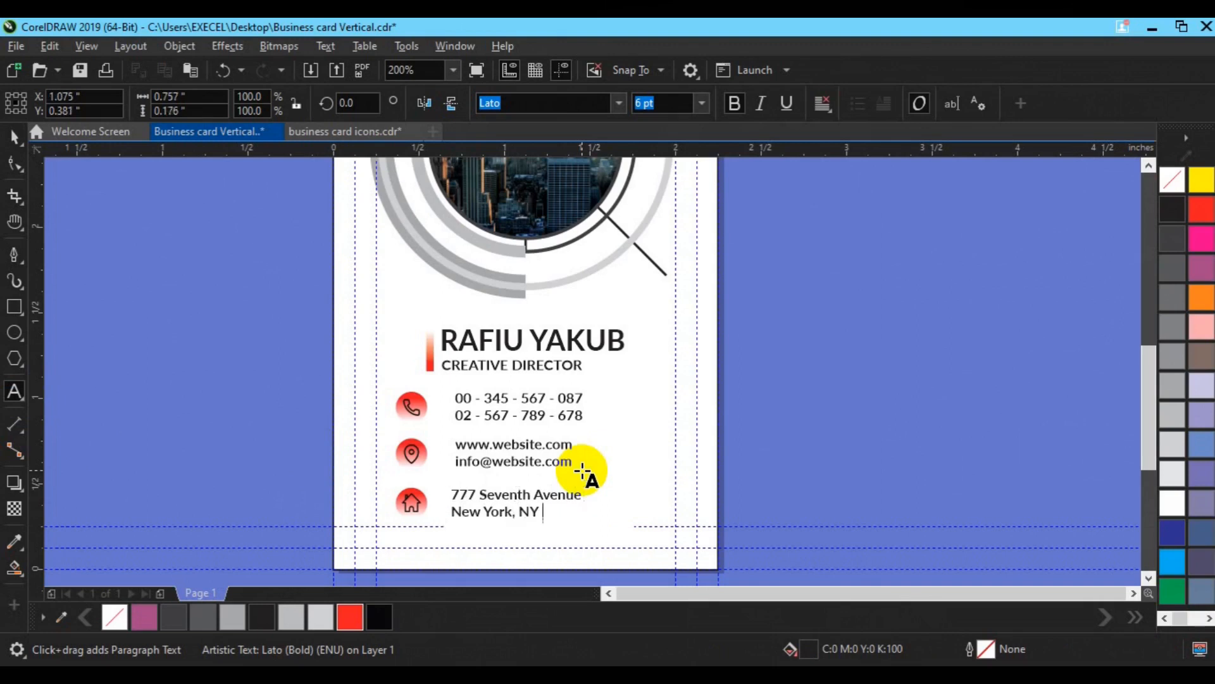
{"action": "left_click", "coordinate": [15, 138]}
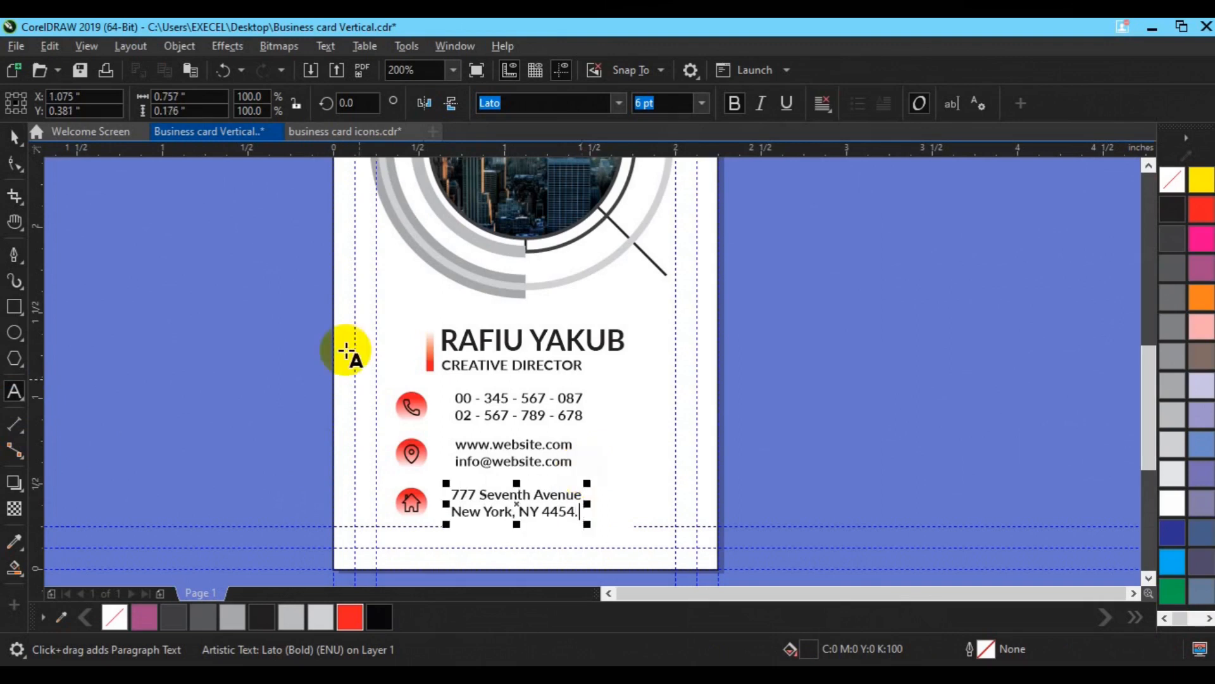
{"action": "left_click", "coordinate": [410, 503], "text": "shift"}
{"action": "left_click", "coordinate": [518, 506]}
{"action": "left_click", "coordinate": [519, 462], "text": "shift"}
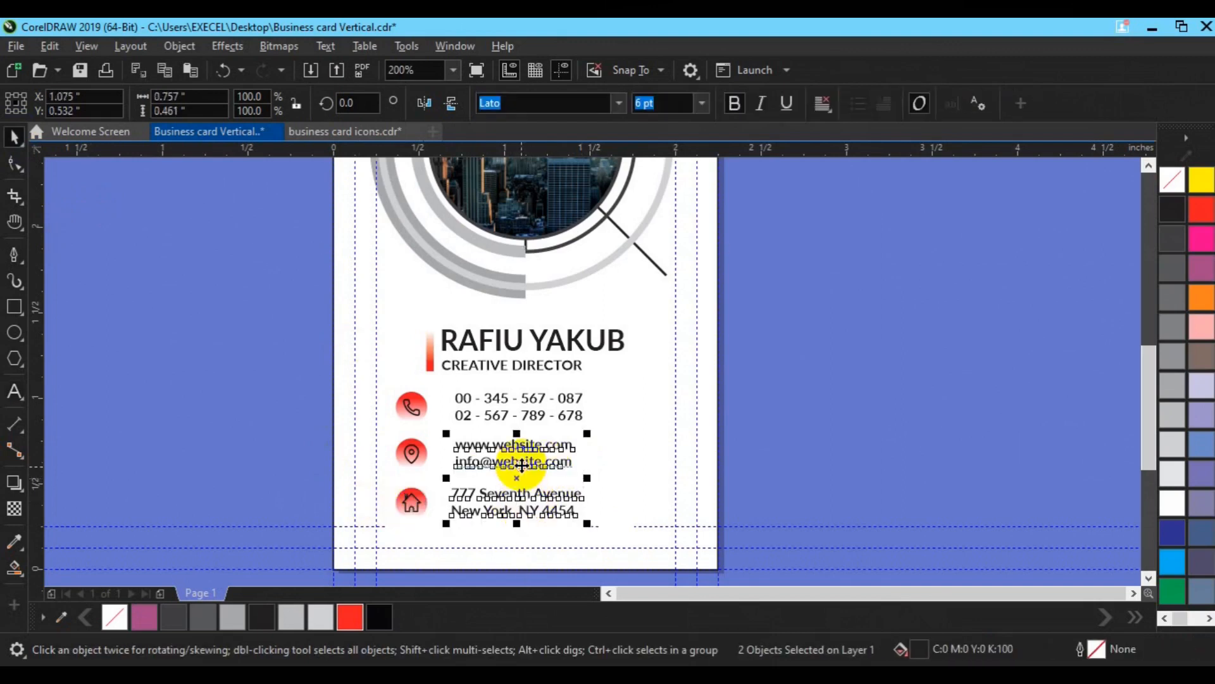
{"action": "left_click", "coordinate": [493, 415]}
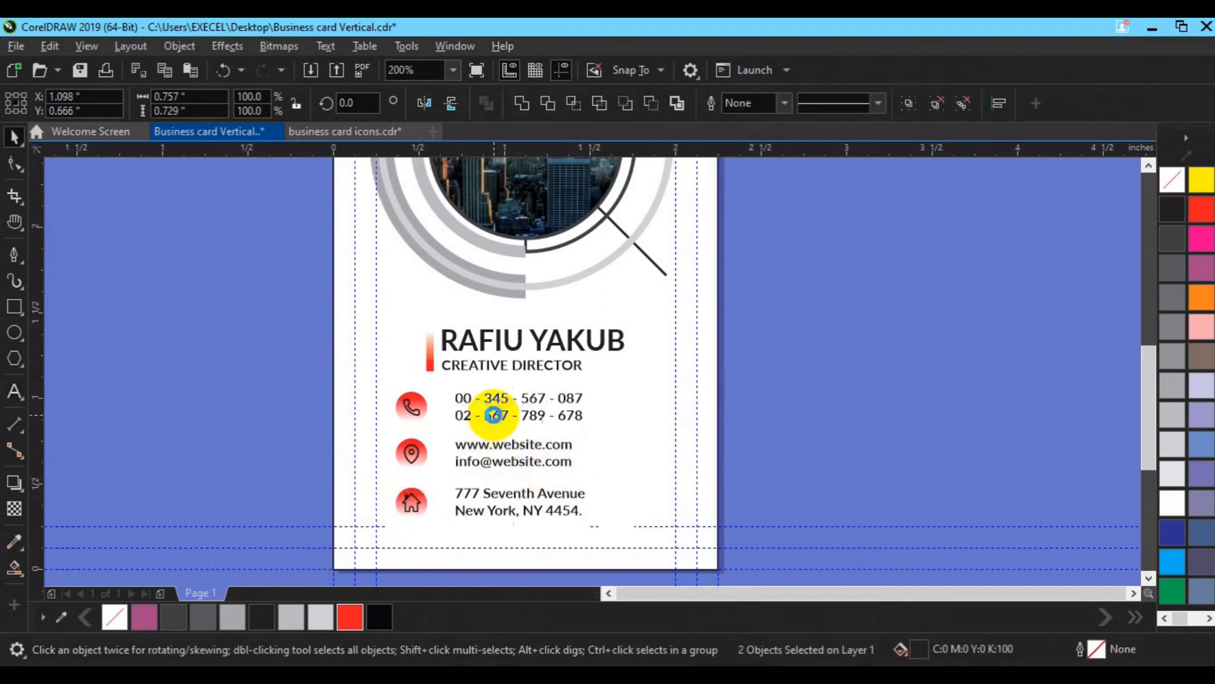
{"action": "left_click_drag", "start_coordinate": [380, 378], "coordinate": [662, 549]}
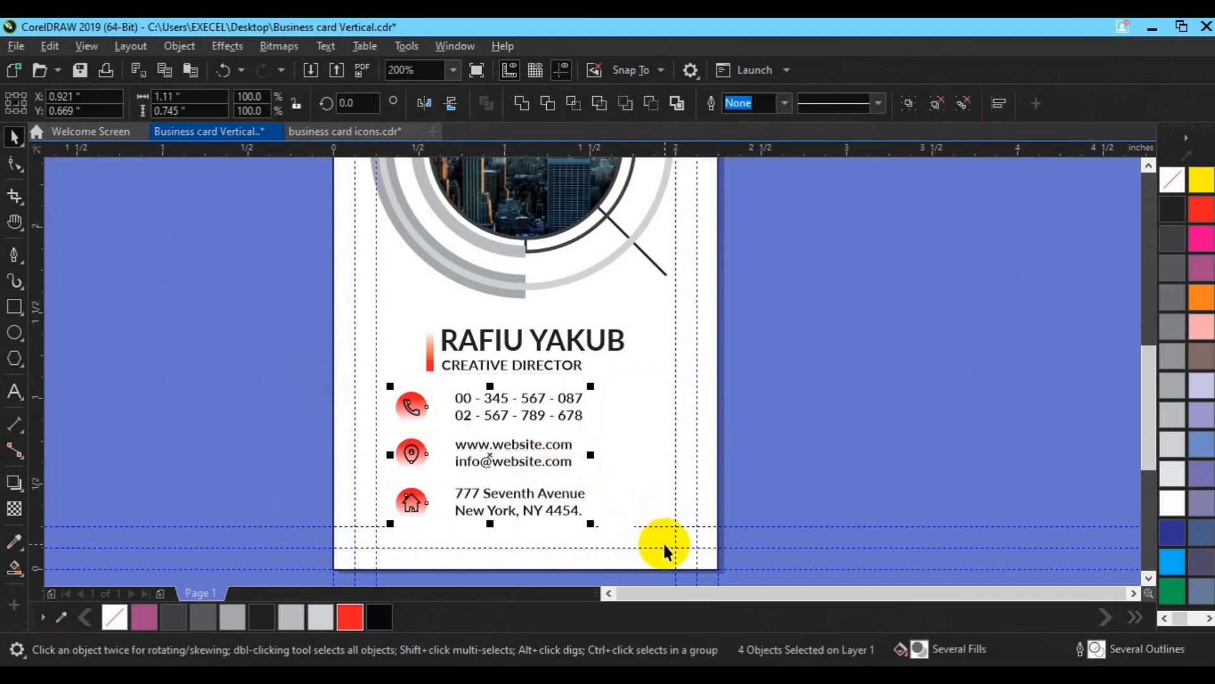
Step: Group and centre the contact rows on the card, and group the name, title and accent bar
{"action": "key", "text": "ctrl+g"}
{"action": "key", "text": "c"}
{"action": "left_click", "coordinate": [844, 507]}
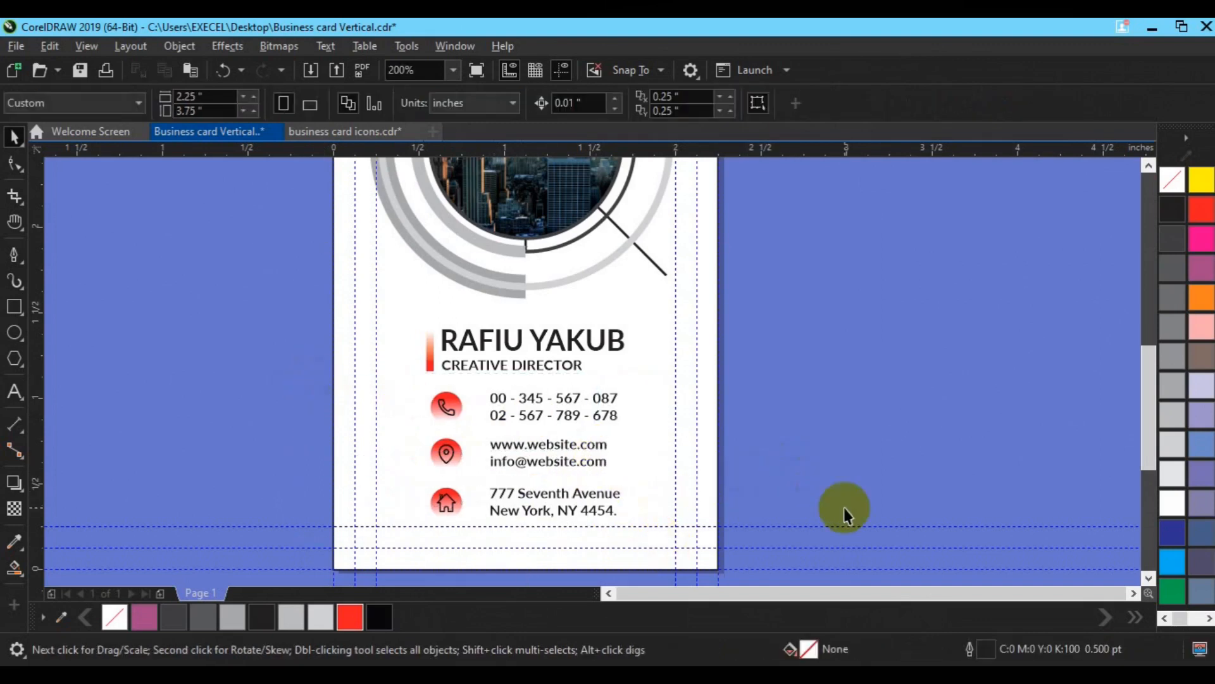
{"action": "left_click", "coordinate": [518, 369]}
{"action": "left_click_drag", "start_coordinate": [243, 301], "coordinate": [372, 328]}
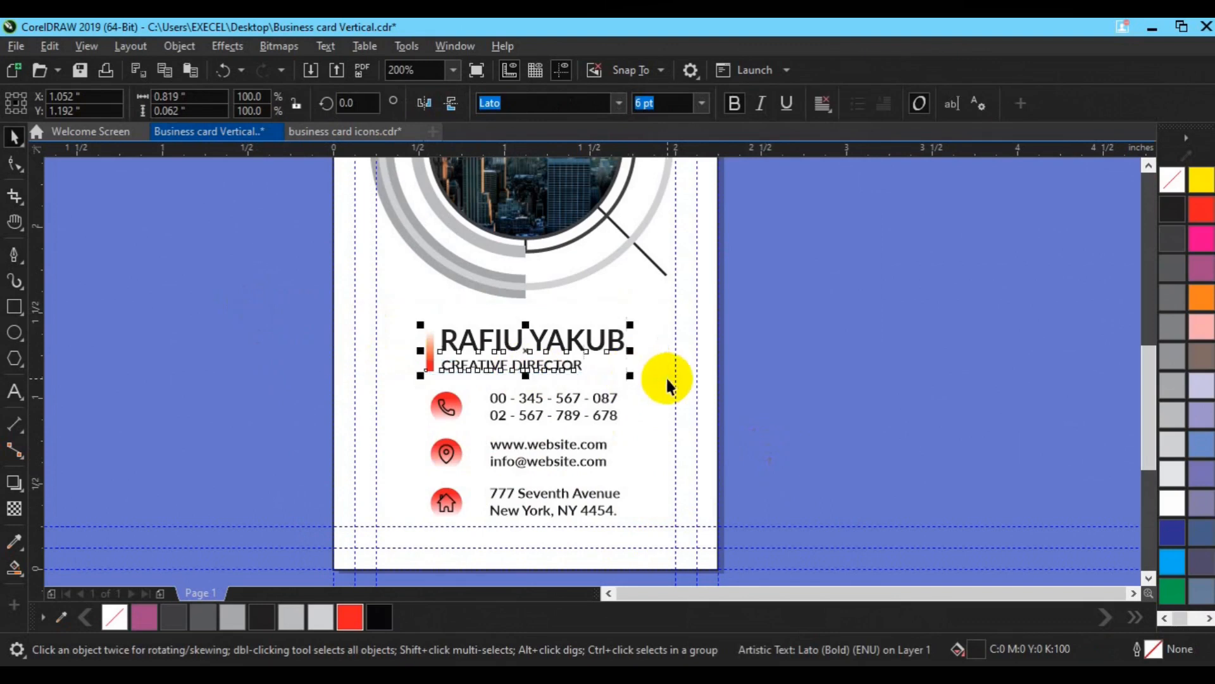
{"action": "key", "text": "ctrl+g"}
{"action": "left_click", "coordinate": [715, 403], "text": "shift"}
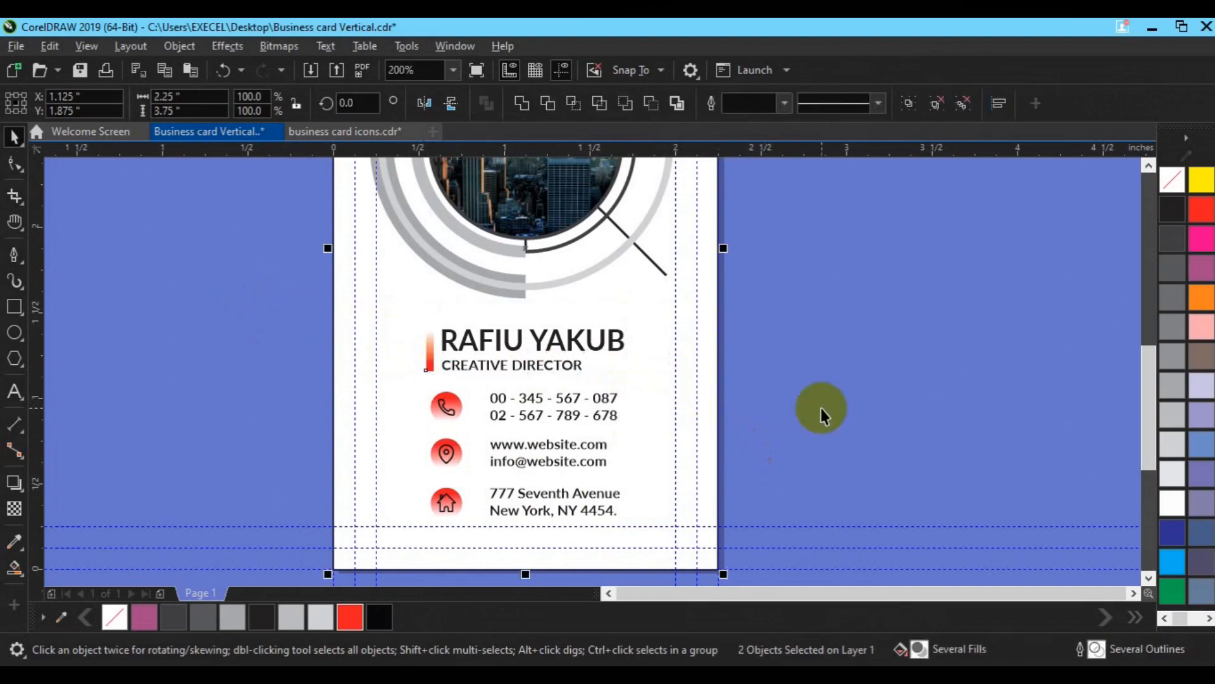
{"action": "left_click", "coordinate": [821, 408]}
Step: Draw a rectangle at the card's bottom and stretch it into a thin full-width bar
{"action": "scroll", "coordinate": [643, 404], "scroll_direction": "down", "scroll_amount": 1}
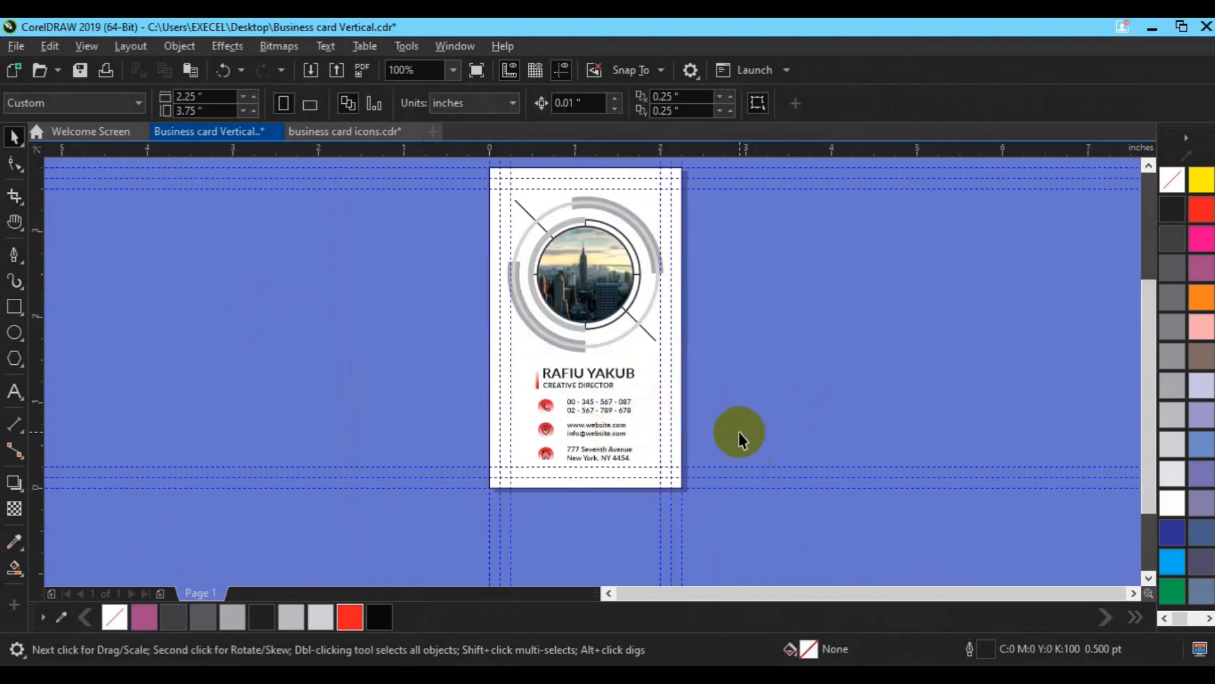
{"action": "key", "text": "F6"}
{"action": "mouse_move", "coordinate": [489, 460]}
{"action": "left_mouse_down"}
{"action": "mouse_move", "coordinate": [577, 488]}
{"action": "mouse_move", "coordinate": [532, 458]}
{"action": "mouse_move", "coordinate": [466, 448]}
{"action": "mouse_move", "coordinate": [465, 460]}
{"action": "left_mouse_up"}
{"action": "key", "text": "space"}
{"action": "scroll", "coordinate": [598, 471], "scroll_direction": "up", "scroll_amount": 1}
{"action": "left_click_drag", "start_coordinate": [558, 479], "coordinate": [765, 483]}
Step: Make the bottom bar 30% Black with no outline and a left-to-right fountain transparency fade
{"action": "left_click", "coordinate": [734, 381], "text": "shift"}
{"action": "key", "text": "t"}
{"action": "key", "text": "ctrl+z"}
{"action": "left_click", "coordinate": [700, 483]}
{"action": "left_click", "coordinate": [319, 620]}
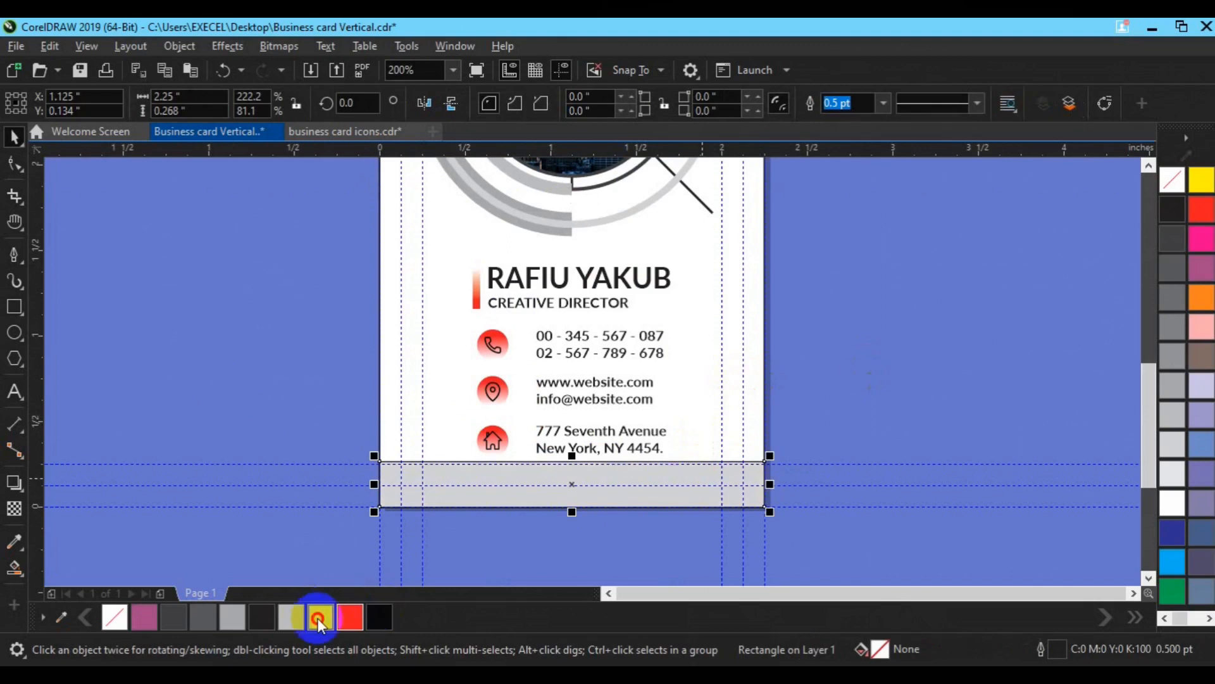
{"action": "right_click", "coordinate": [1176, 172]}
{"action": "left_click", "coordinate": [14, 507]}
{"action": "left_click_drag", "start_coordinate": [617, 479], "coordinate": [765, 481]}
{"action": "left_click_drag", "start_coordinate": [617, 480], "coordinate": [539, 478]}
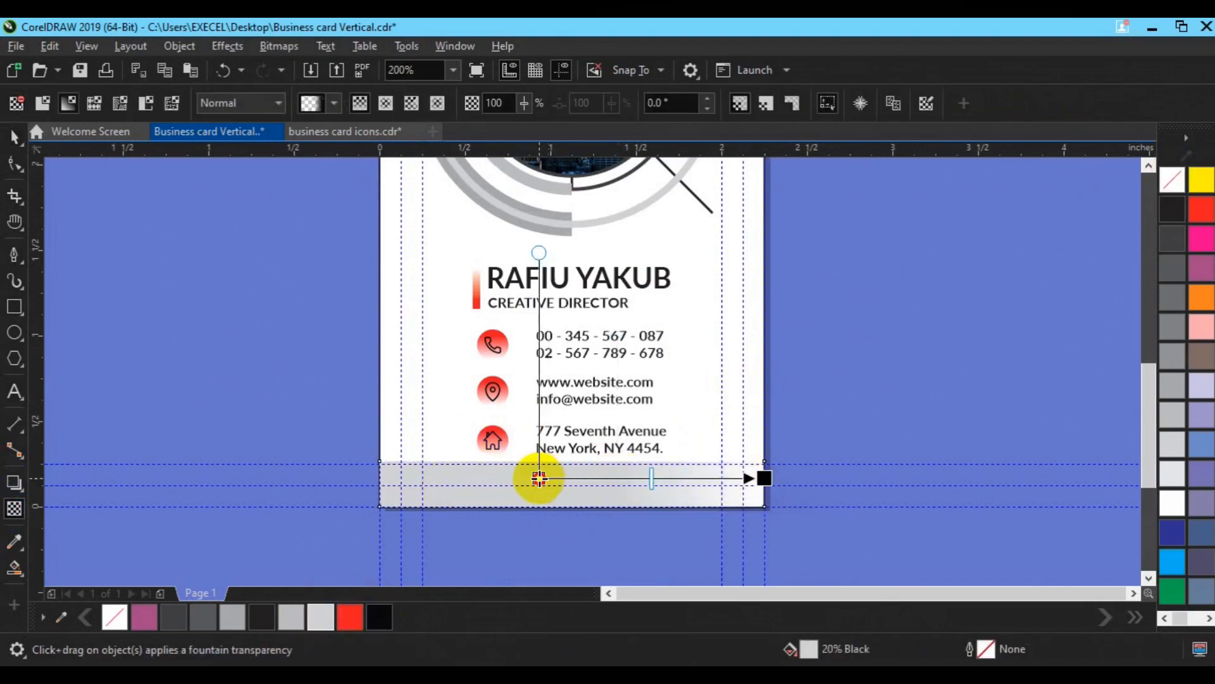
{"action": "key", "text": "space"}
{"action": "scroll", "coordinate": [542, 478], "scroll_direction": "down", "scroll_amount": 2}
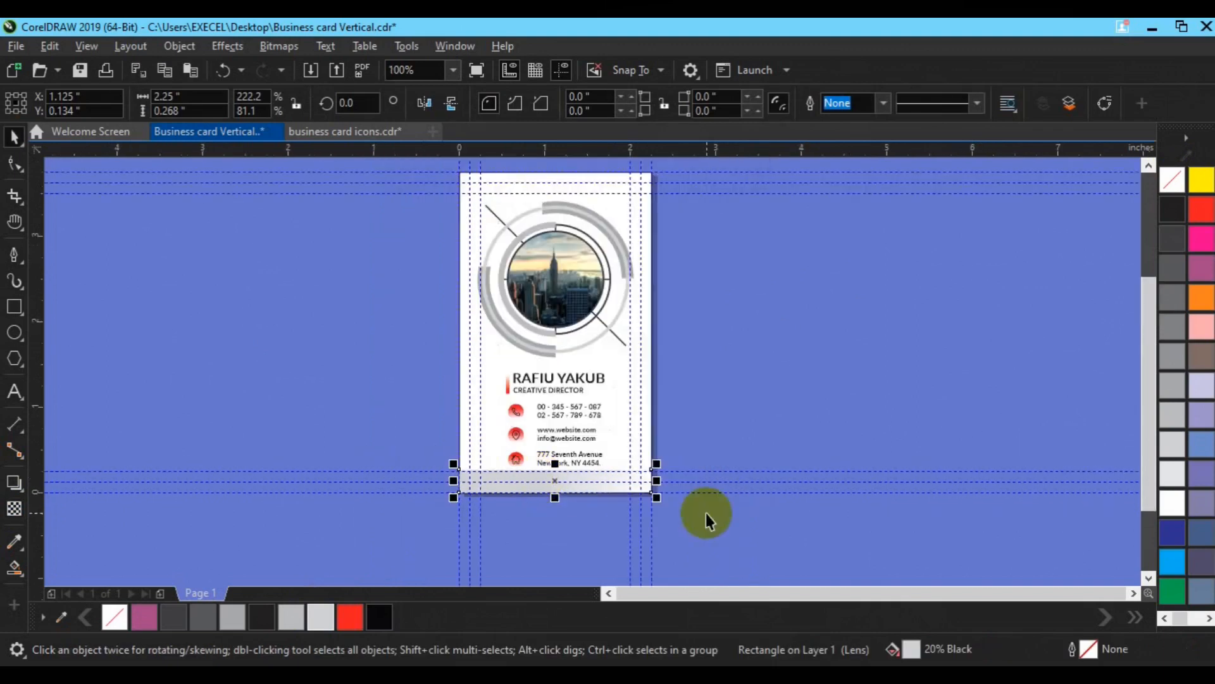
{"action": "left_click", "coordinate": [1174, 389]}
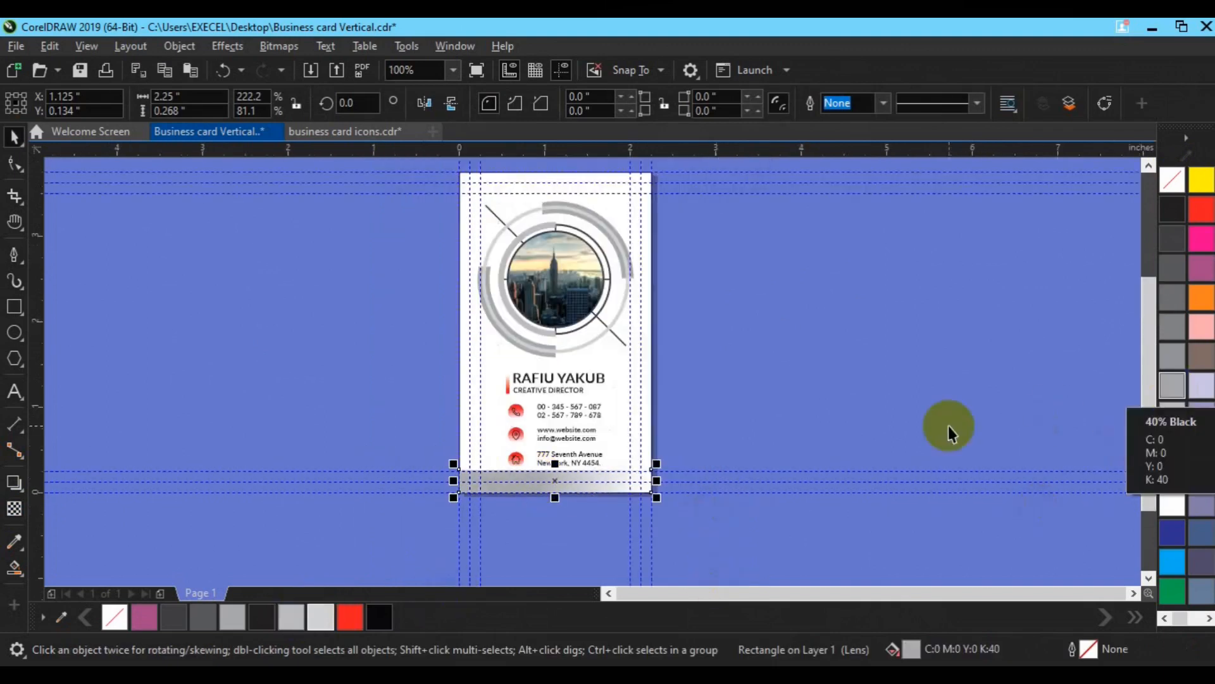
{"action": "left_click", "coordinate": [1173, 412]}
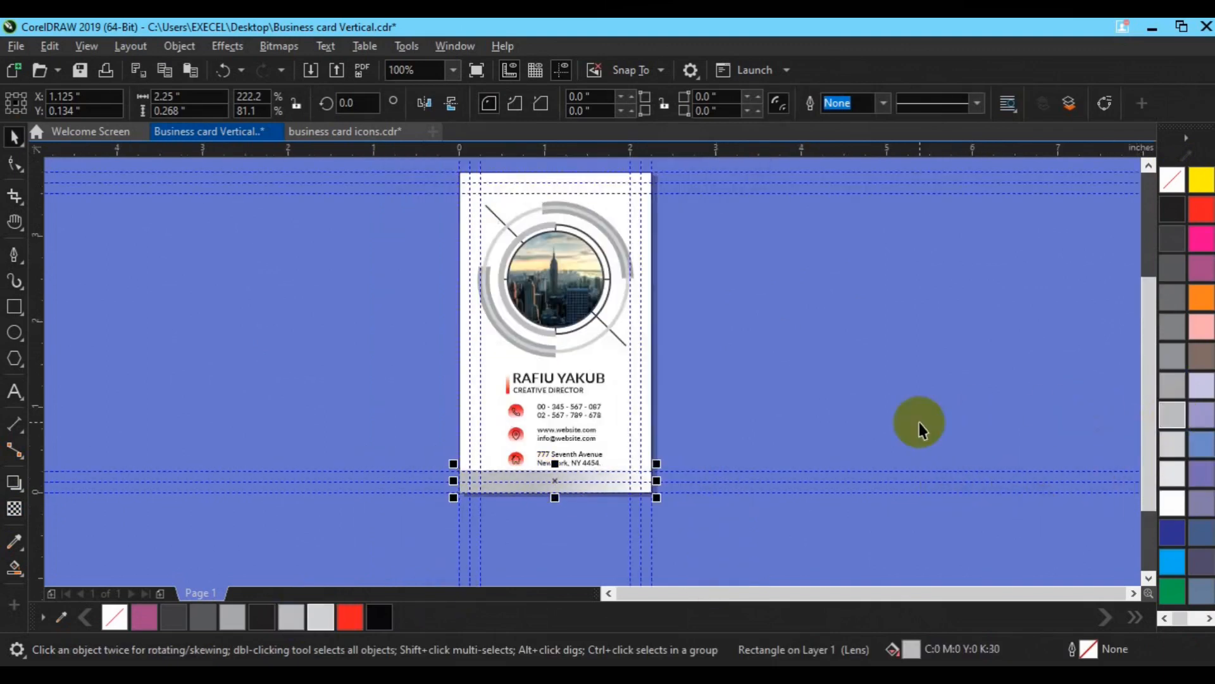
Step: Duplicate the gray bar, align the copy to the card's top, and mirror it horizontally
{"action": "key", "text": "ctrl+d"}
{"action": "left_click", "coordinate": [518, 202], "text": "shift"}
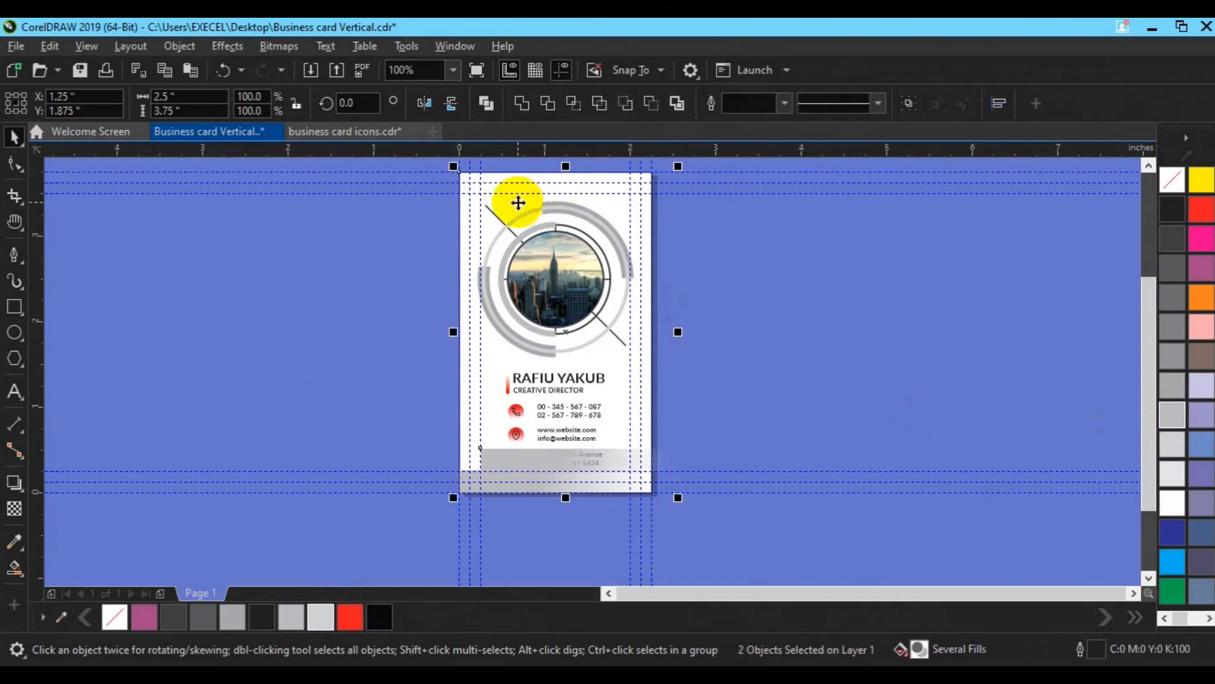
{"action": "key", "text": "t"}
{"action": "left_click", "coordinate": [750, 232]}
{"action": "left_click", "coordinate": [522, 187]}
{"action": "left_click", "coordinate": [482, 234], "text": "shift"}
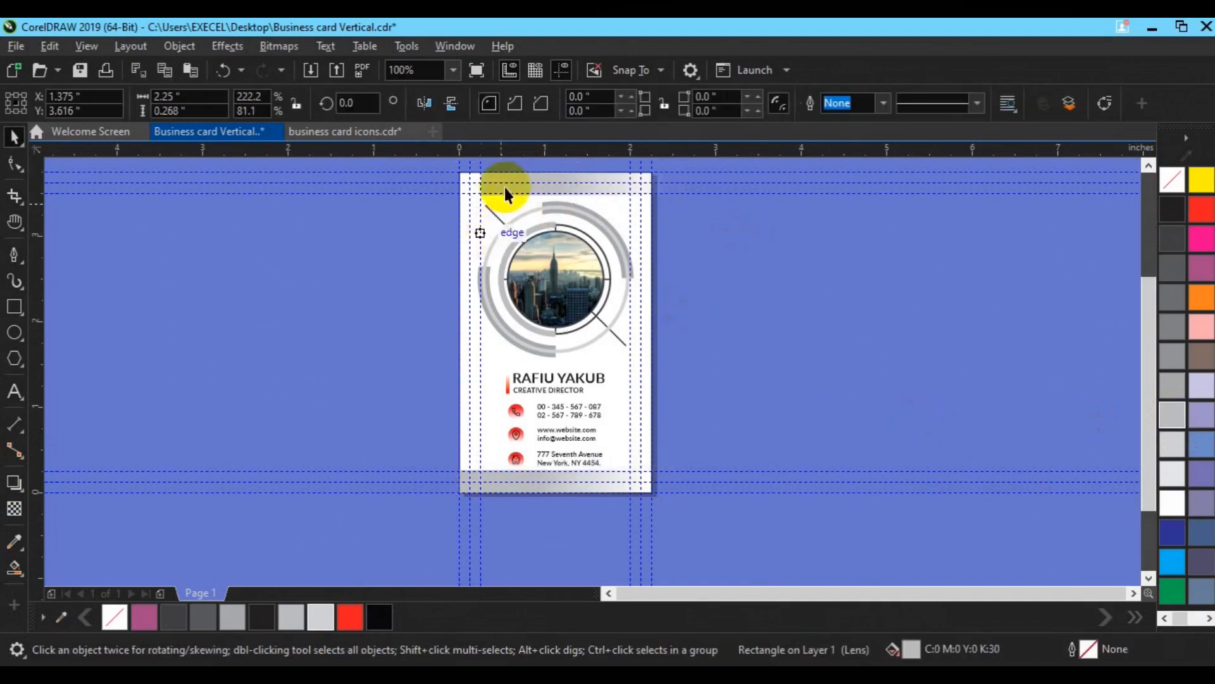
{"action": "left_click", "coordinate": [510, 186]}
{"action": "left_click", "coordinate": [625, 326], "text": "shift"}
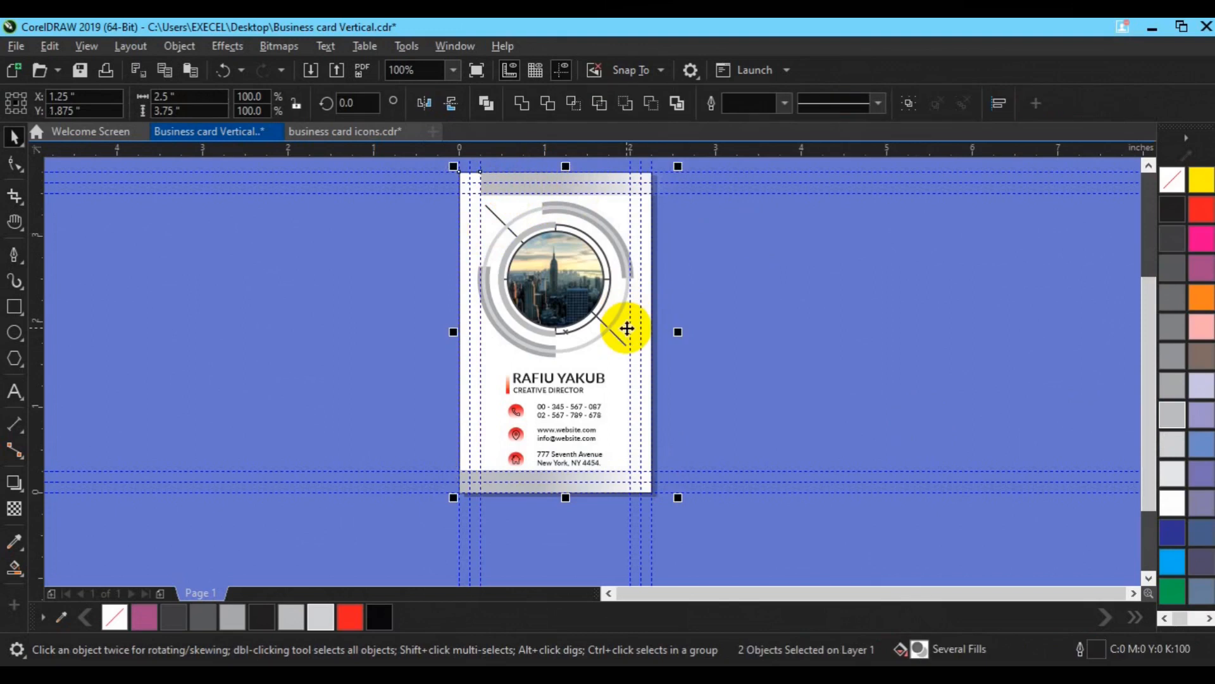
{"action": "left_click", "coordinate": [795, 258]}
{"action": "left_click", "coordinate": [528, 188]}
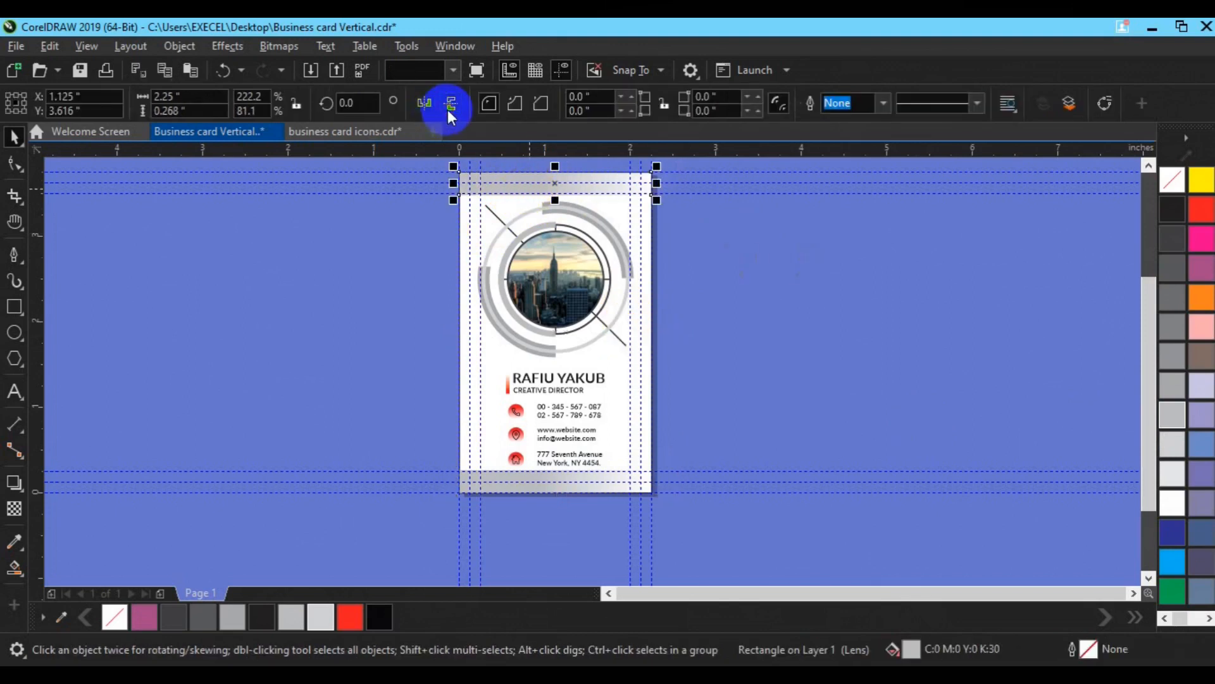
{"action": "left_click", "coordinate": [424, 106]}
{"action": "left_click", "coordinate": [853, 359]}
{"action": "key", "text": "h"}
{"action": "left_click_drag", "start_coordinate": [555, 301], "coordinate": [545, 315]}
{"action": "key", "text": "space"}
{"action": "left_click", "coordinate": [649, 490]}
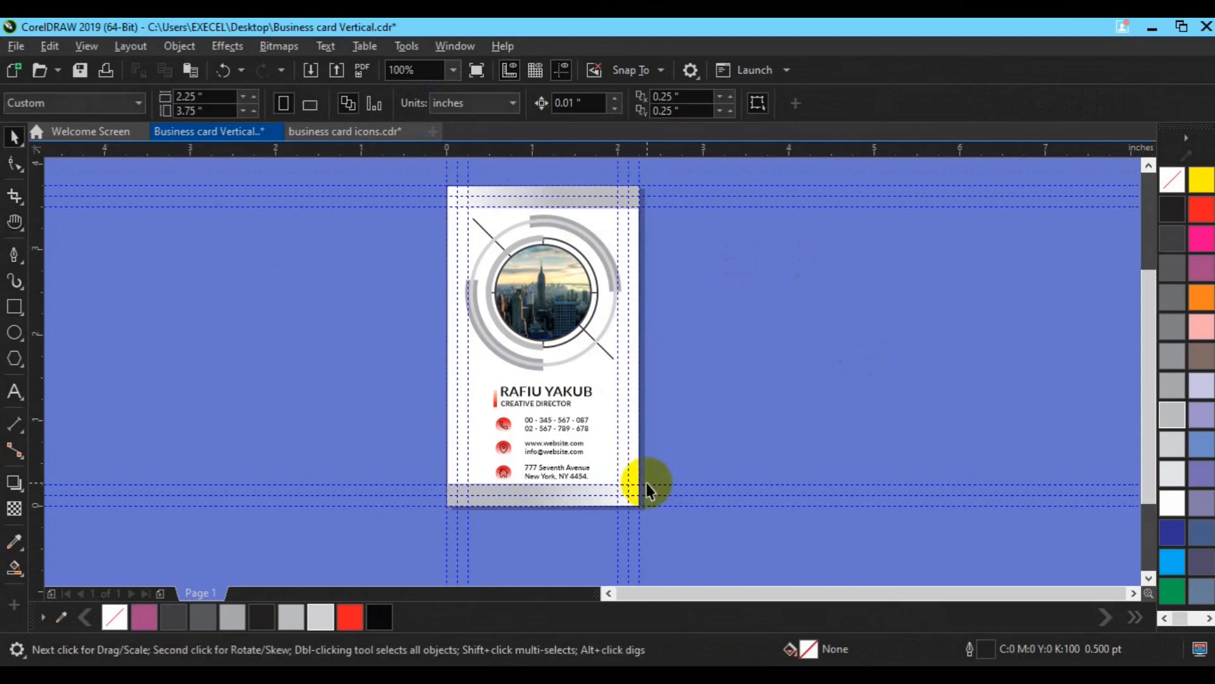
Step: Fill the phone, location and house icon circles with 50% Black
{"action": "left_click", "coordinate": [504, 424]}
{"action": "left_click", "coordinate": [410, 616]}
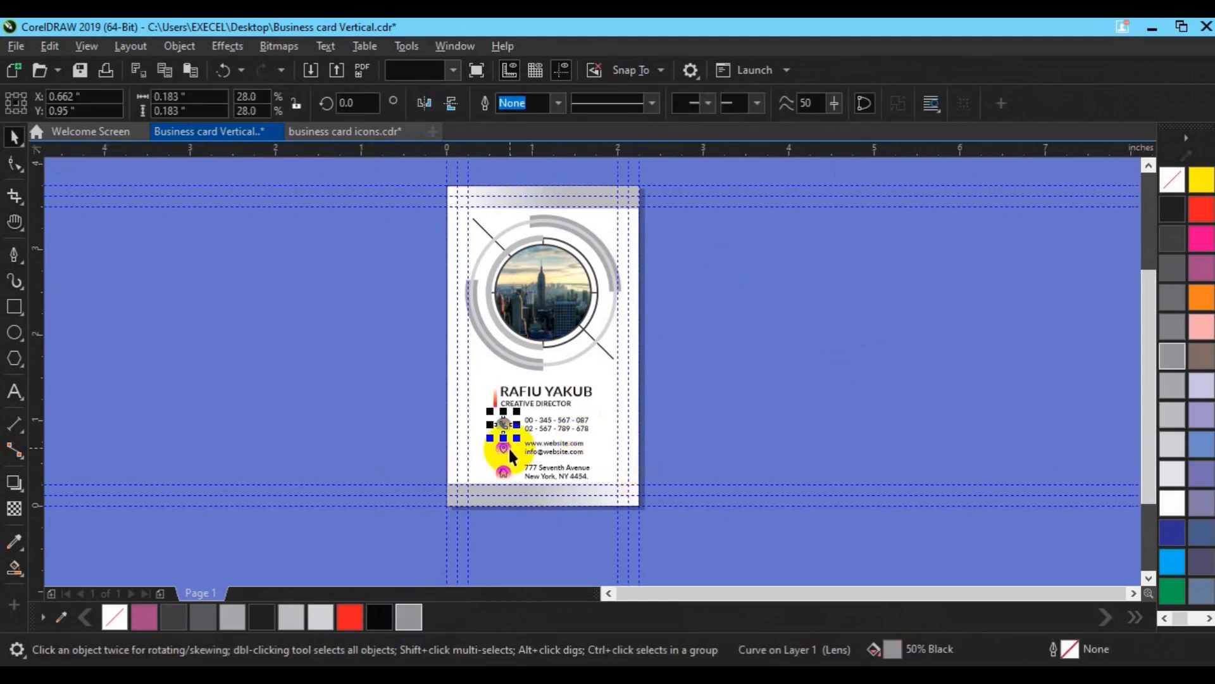
{"action": "left_click", "coordinate": [507, 450]}
{"action": "left_click", "coordinate": [410, 616]}
{"action": "left_click", "coordinate": [504, 471]}
{"action": "left_click", "coordinate": [410, 617]}
{"action": "key", "text": "ctrl+z"}
{"action": "scroll", "coordinate": [512, 475], "scroll_direction": "up", "scroll_amount": 1}
{"action": "left_click", "coordinate": [504, 459]}
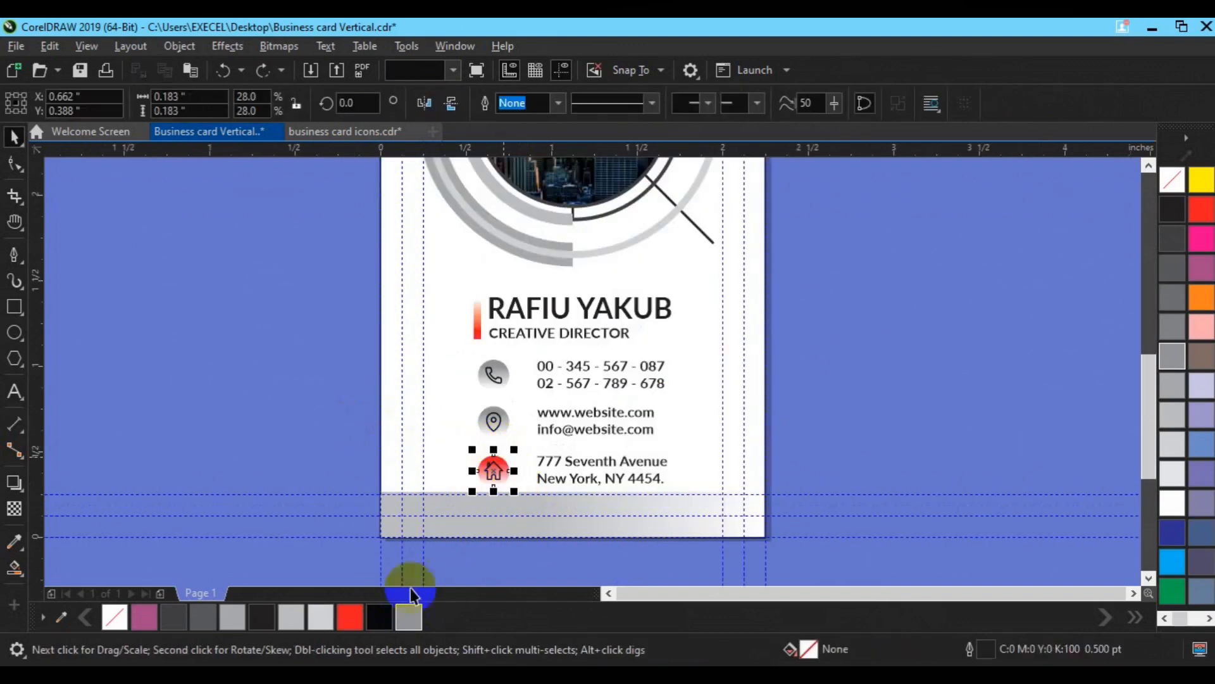
{"action": "left_click", "coordinate": [409, 617]}
Step: Ungroup the name block and delete the red accent bar beside the name
{"action": "left_click", "coordinate": [716, 103]}
{"action": "left_click", "coordinate": [866, 257]}
{"action": "left_click", "coordinate": [476, 332]}
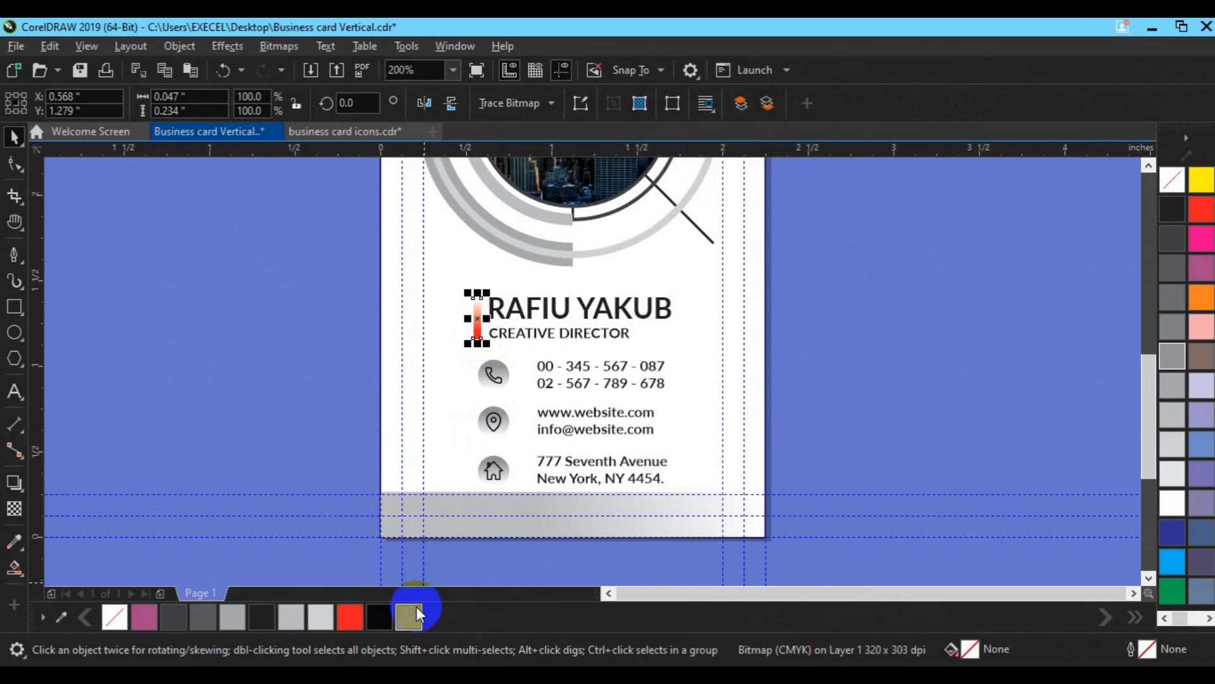
{"action": "key", "text": "Delete"}
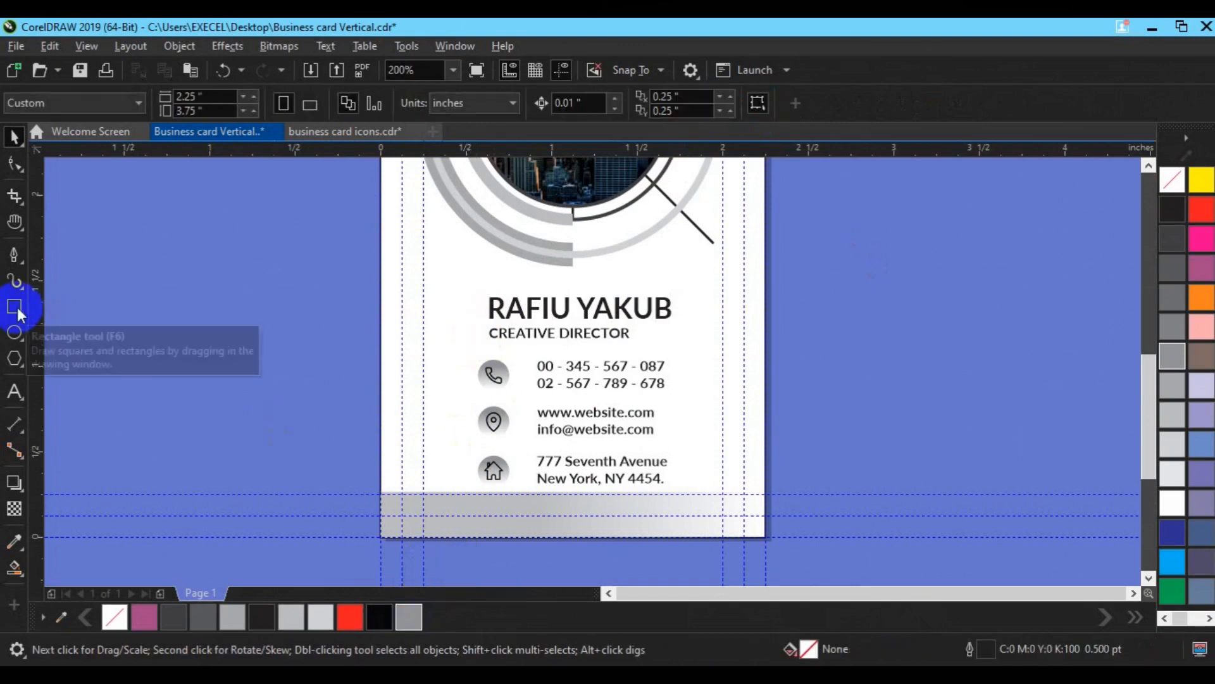
Step: Group the name and title, left-align them with the contact group, and nudge them up slightly
{"action": "left_click", "coordinate": [497, 309]}
{"action": "left_click_drag", "start_coordinate": [331, 333], "coordinate": [769, 496]}
{"action": "key", "text": "ctrl+g"}
{"action": "left_click", "coordinate": [552, 334]}
{"action": "left_click", "coordinate": [549, 308], "text": "shift"}
{"action": "key", "text": "ctrl+g"}
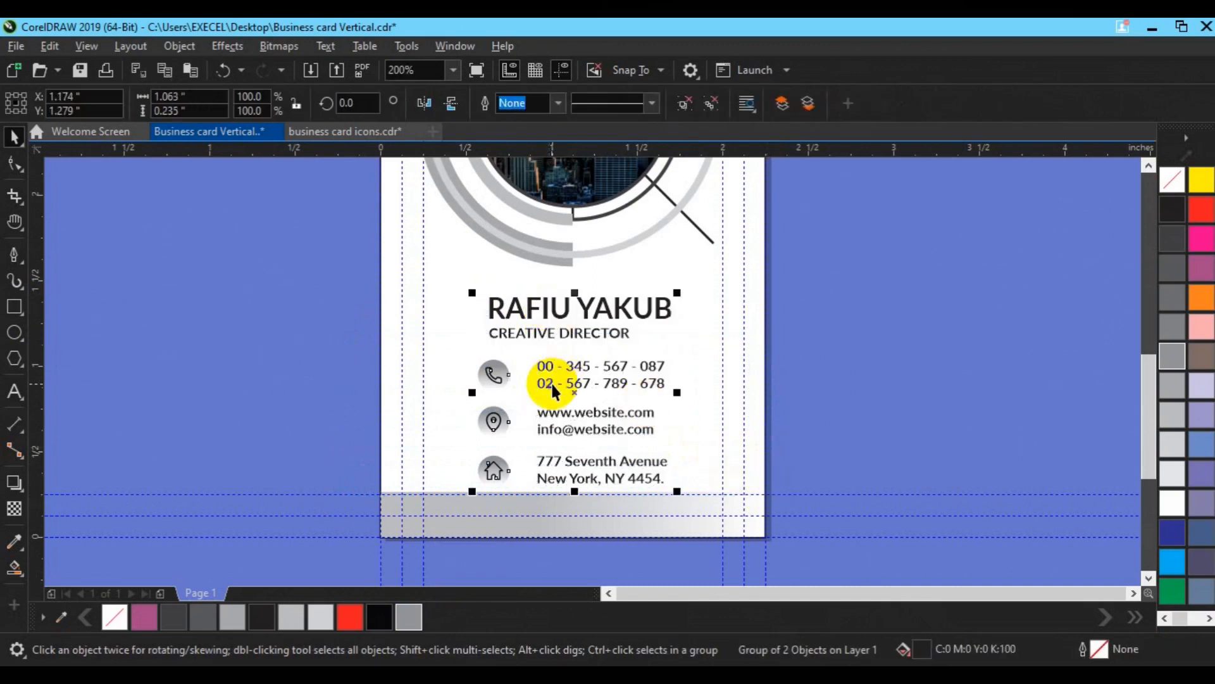
{"action": "left_click", "coordinate": [552, 383], "text": "shift"}
{"action": "key", "text": "l"}
{"action": "left_click", "coordinate": [828, 367]}
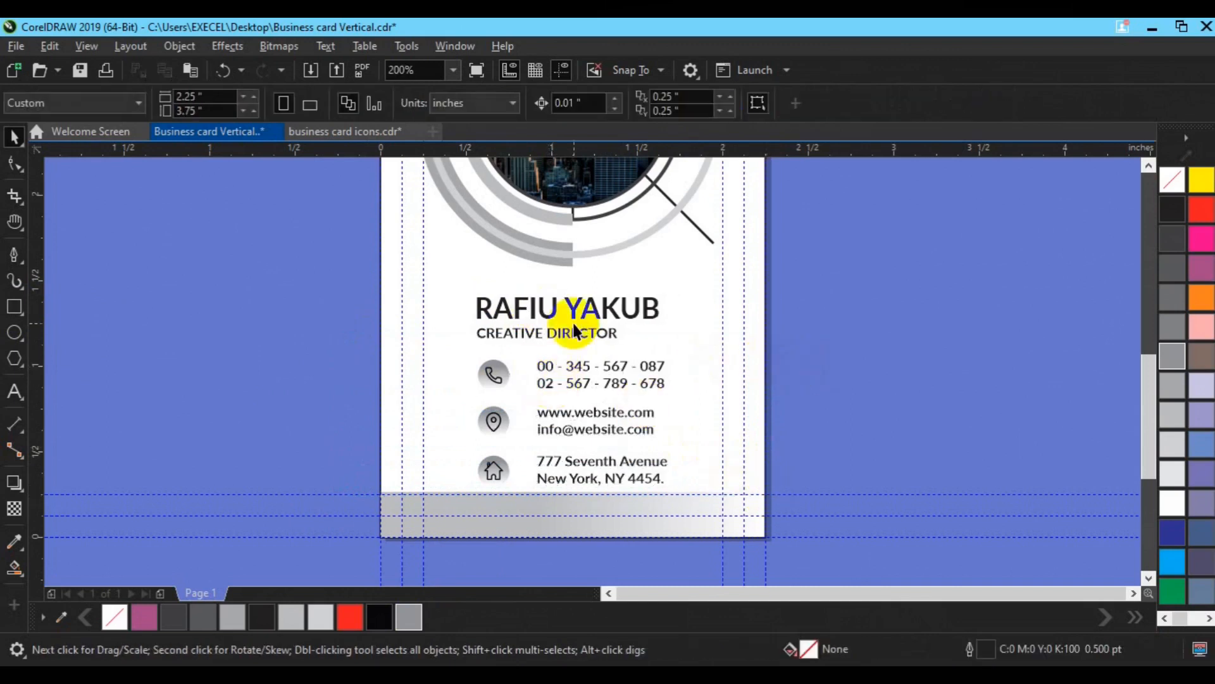
{"action": "left_click_drag", "start_coordinate": [565, 342], "coordinate": [562, 336]}
{"action": "left_click", "coordinate": [14, 255]}
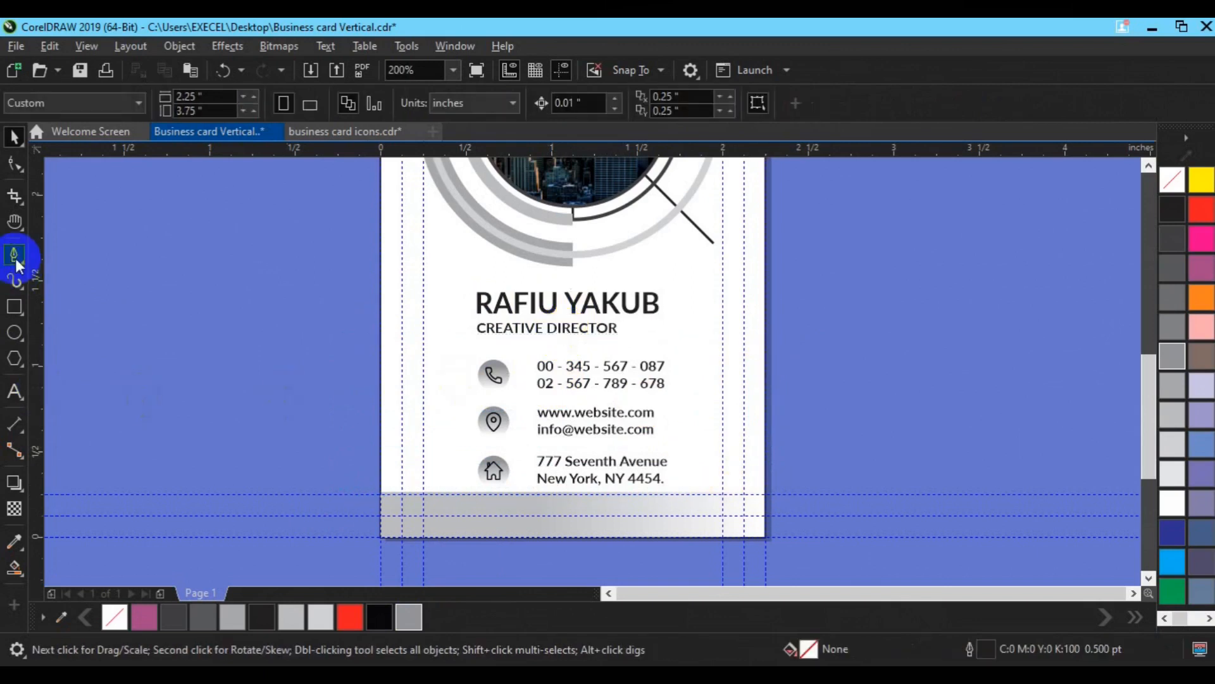
Step: Draw a short line under CREATIVE DIRECTOR with a 50% Black outline, 1.0 pt wide
{"action": "left_click", "coordinate": [470, 344]}
{"action": "double_click", "coordinate": [537, 344]}
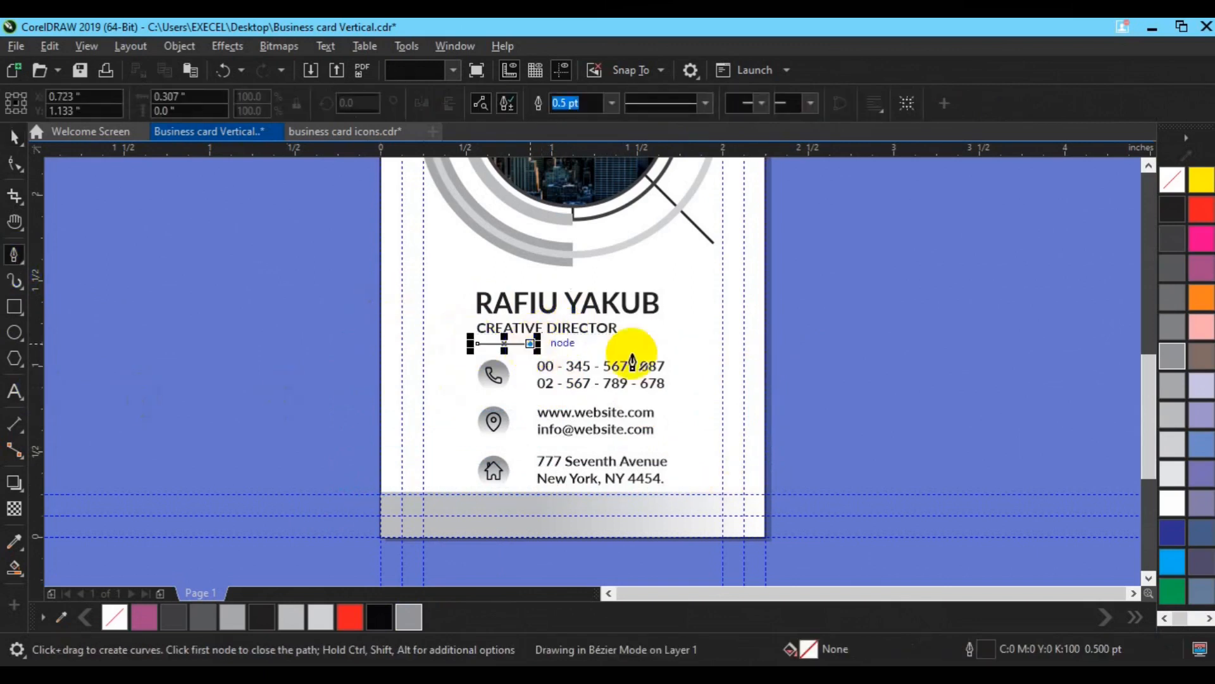
{"action": "key", "text": "space"}
{"action": "right_click", "coordinate": [408, 617]}
{"action": "left_click", "coordinate": [558, 105]}
{"action": "left_click", "coordinate": [542, 189]}
{"action": "left_click", "coordinate": [558, 104]}
{"action": "left_click", "coordinate": [541, 175]}
Step: Deselect the line and pan the view to review the finished card
{"action": "left_click", "coordinate": [568, 329], "text": "shift"}
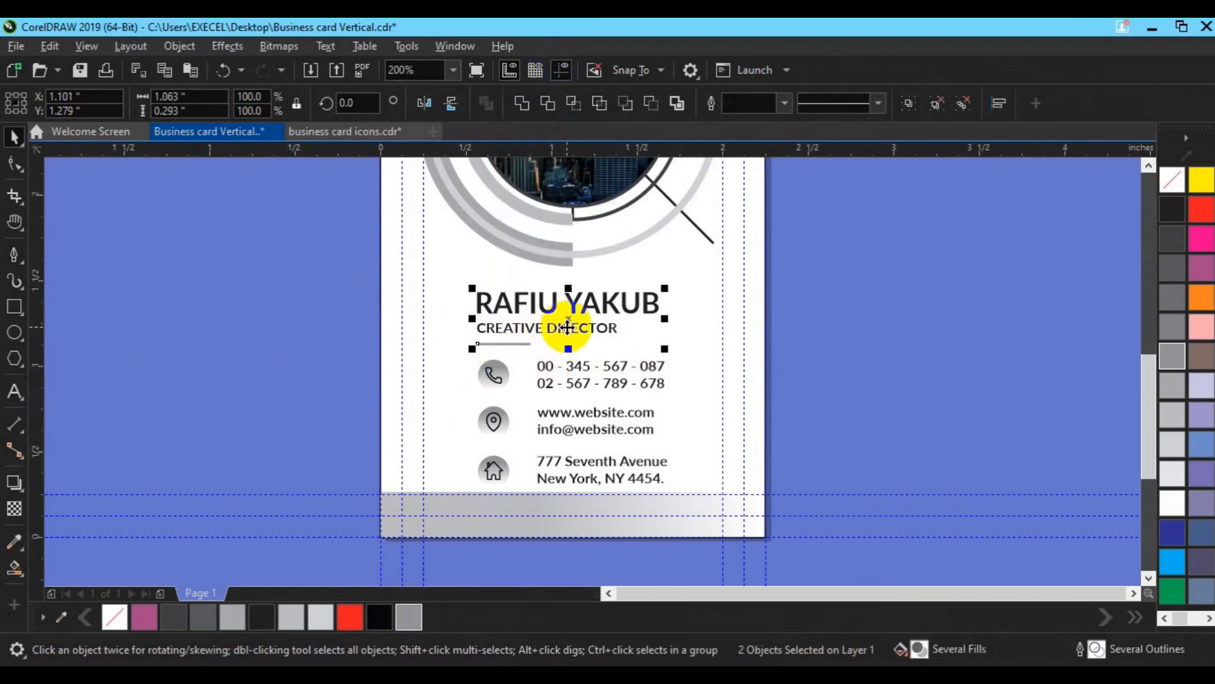
{"action": "left_click", "coordinate": [833, 366]}
{"action": "scroll", "coordinate": [623, 411], "scroll_direction": "down", "scroll_amount": 2}
{"action": "key", "text": "h"}
{"action": "left_click_drag", "start_coordinate": [679, 359], "coordinate": [576, 353]}
{"action": "key", "text": "space"}
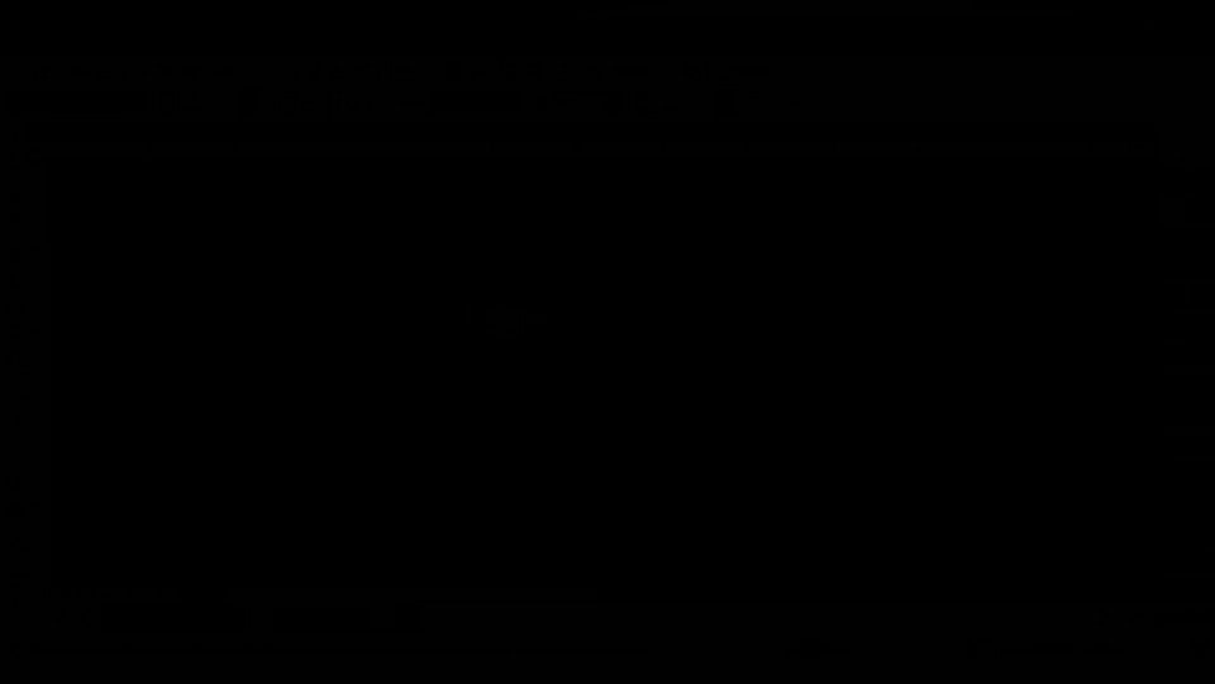